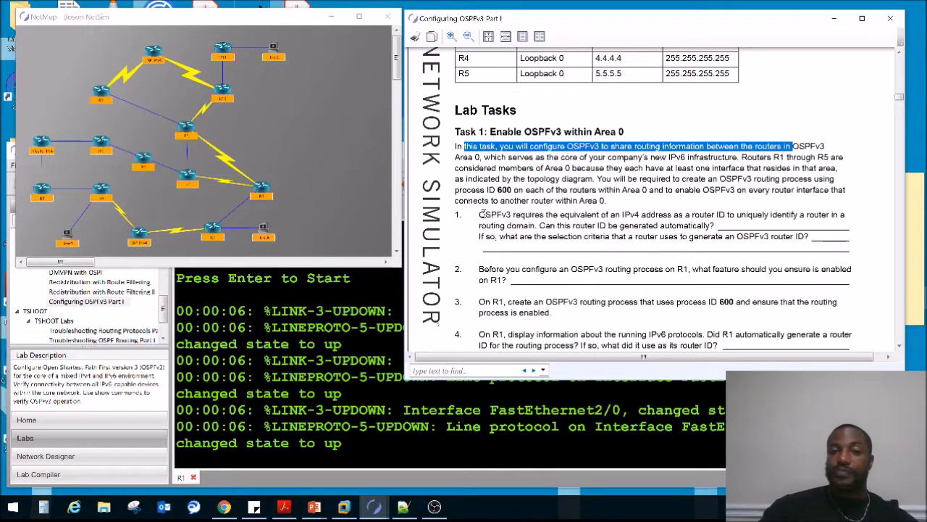
- Read the Task 1 introduction and items 1 to 3 of the lab instructions on OSPFv3 process ID 600 and router IDs
left_click_drag(455, 189, 525, 190)
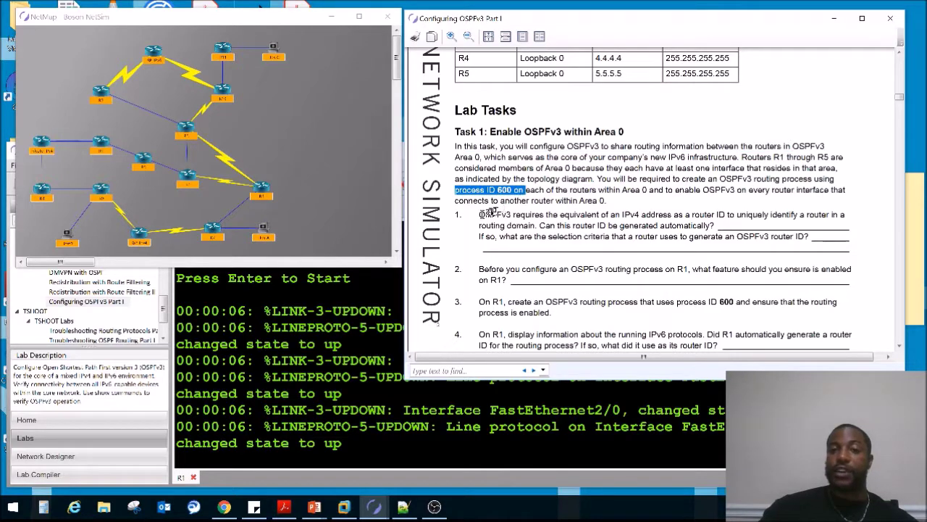
left_click_drag(479, 214, 727, 217)
left_click(379, 464)
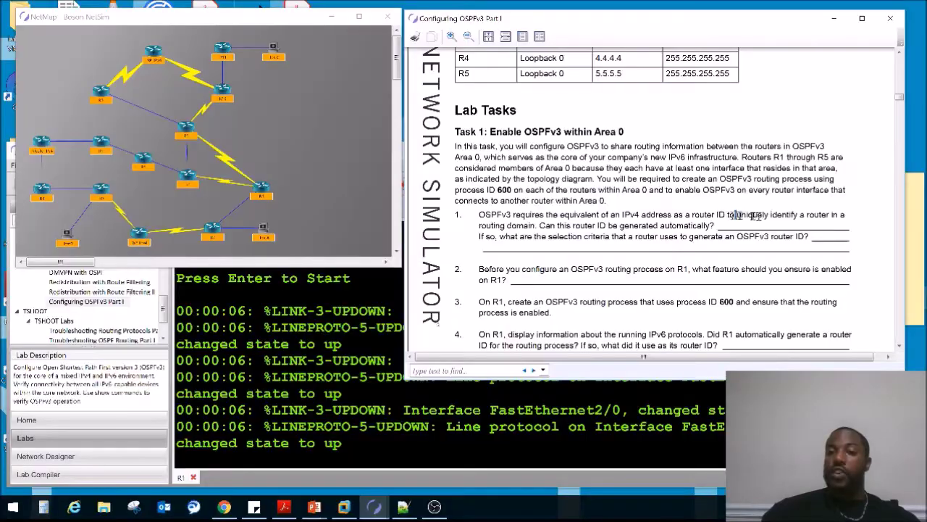
left_click_drag(727, 215, 843, 216)
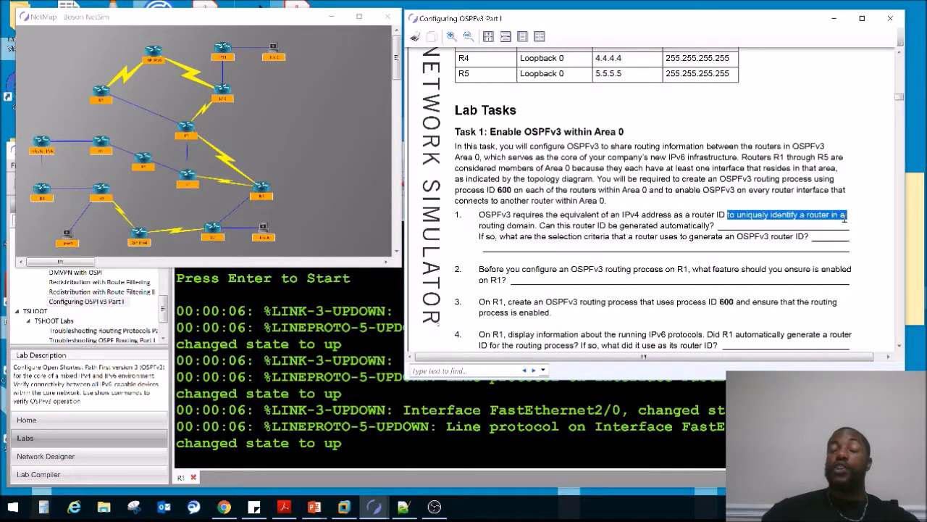
left_click(479, 227)
left_click_drag(539, 226, 716, 226)
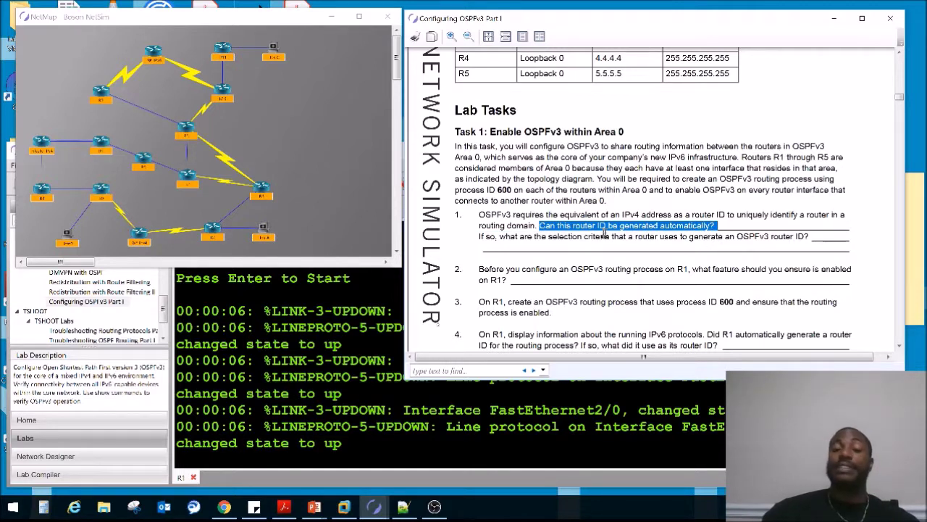
left_click_drag(479, 237, 800, 237)
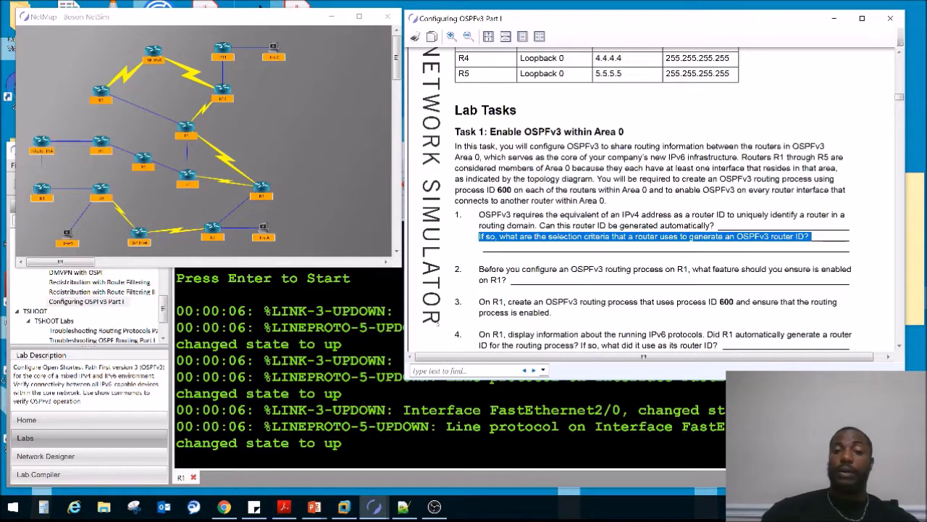
left_click_drag(479, 268, 855, 275)
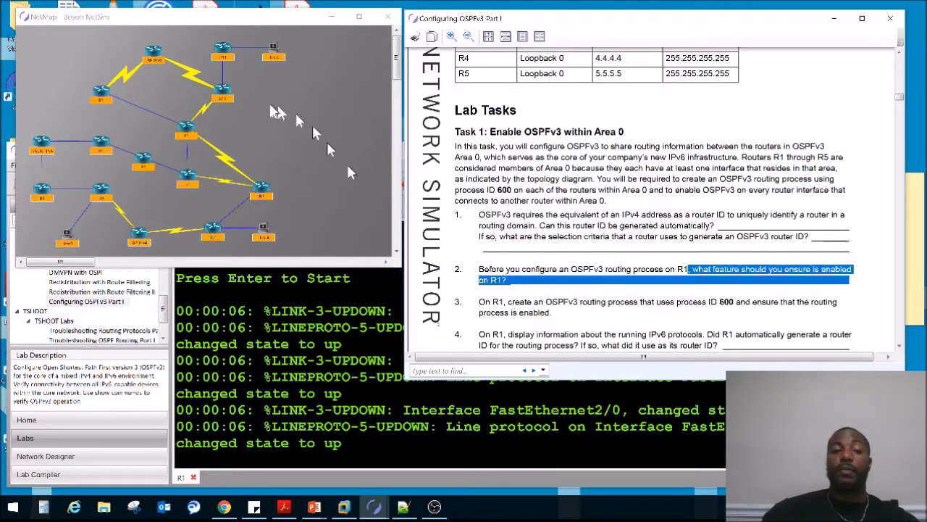
scroll(505, 279, "down", 1)
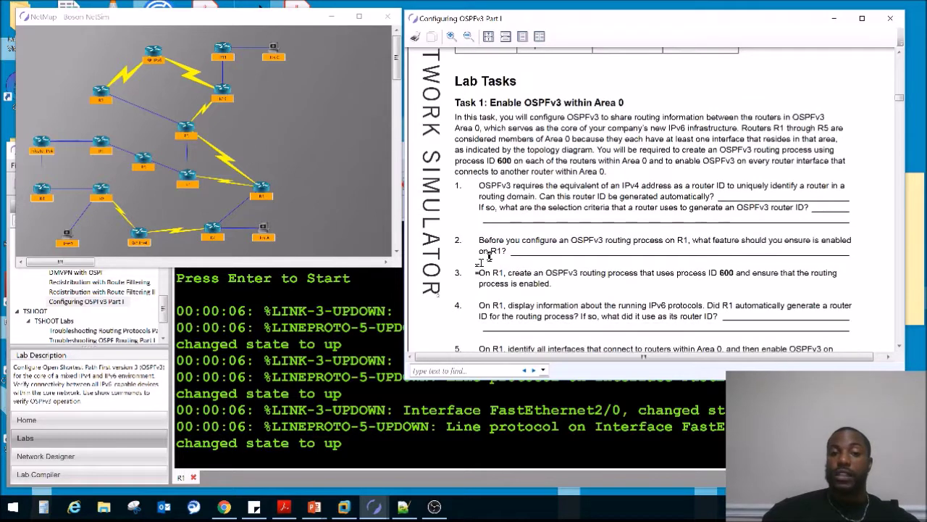
left_click_drag(479, 272, 740, 281)
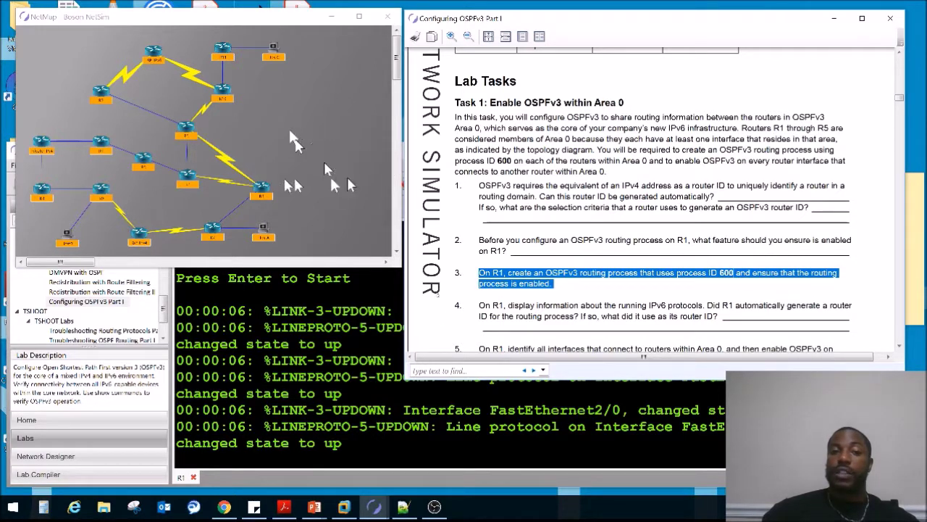
- Bring up R1's console and enter privileged EXEC mode
left_click(98, 148)
left_click(311, 353)
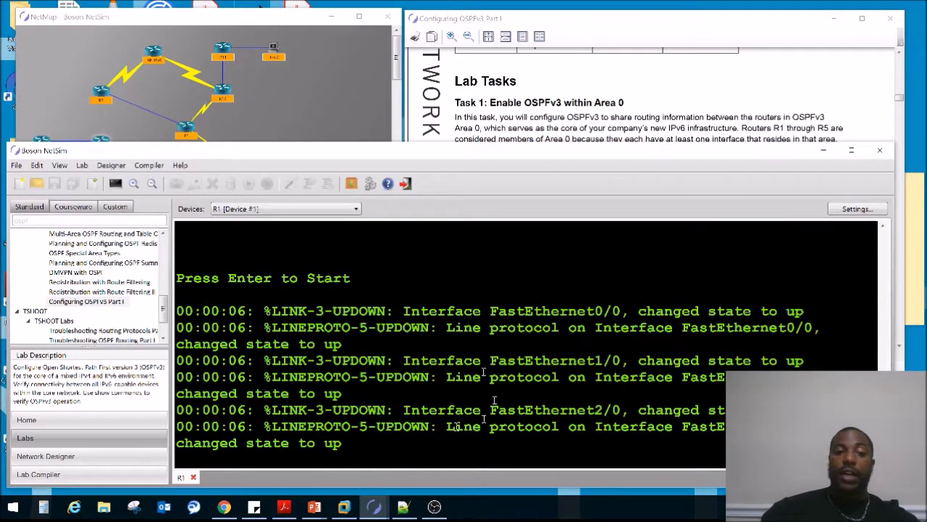
key("Return")
key("Return")
key("Return")
type("ena")
key("Return")
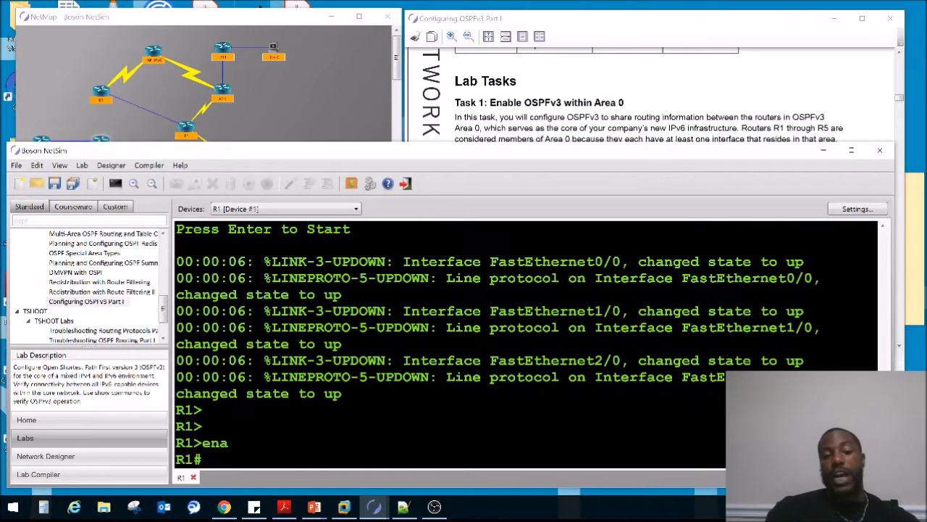
- Enter global configuration mode on R1 and enable IPv6 unicast routing
type("configure terminal")
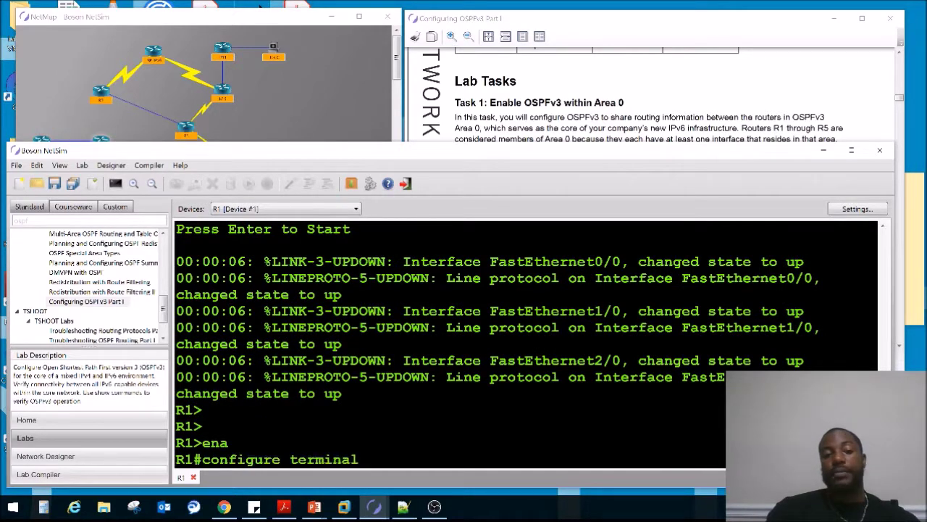
key("Return")
type("ipv6 u")
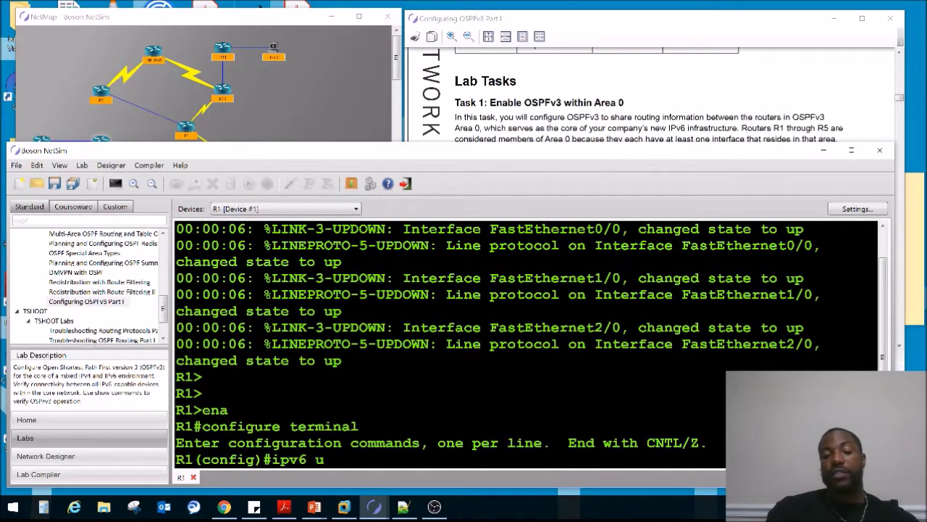
type("nicast-routing")
key("Return")
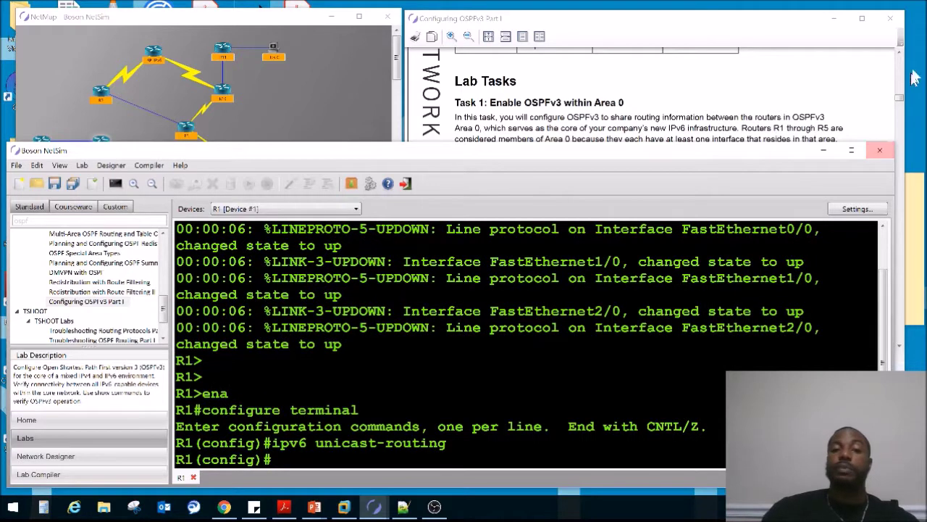
- Check item 3 of the lab tasks and create the OSPFv3 routing process on R1 with process ID 600
left_click(681, 109)
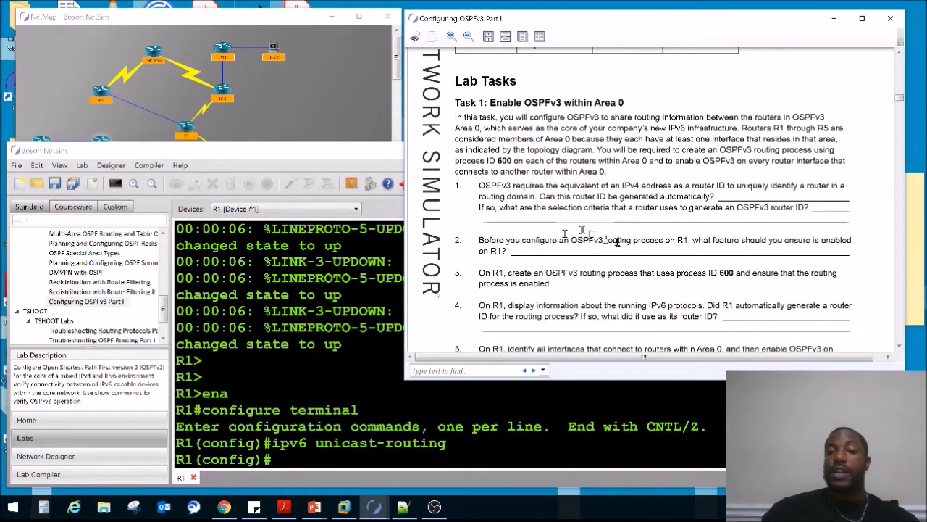
left_click_drag(662, 283, 720, 274)
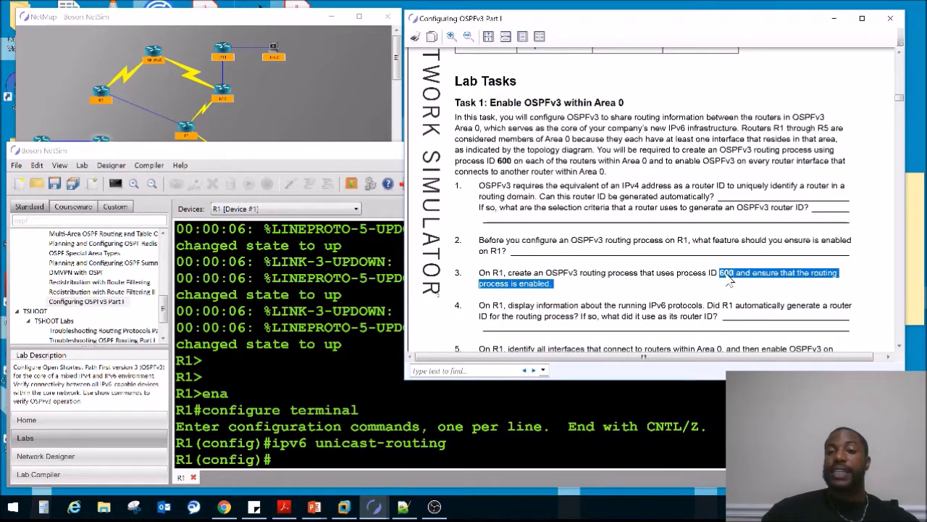
left_click(723, 275)
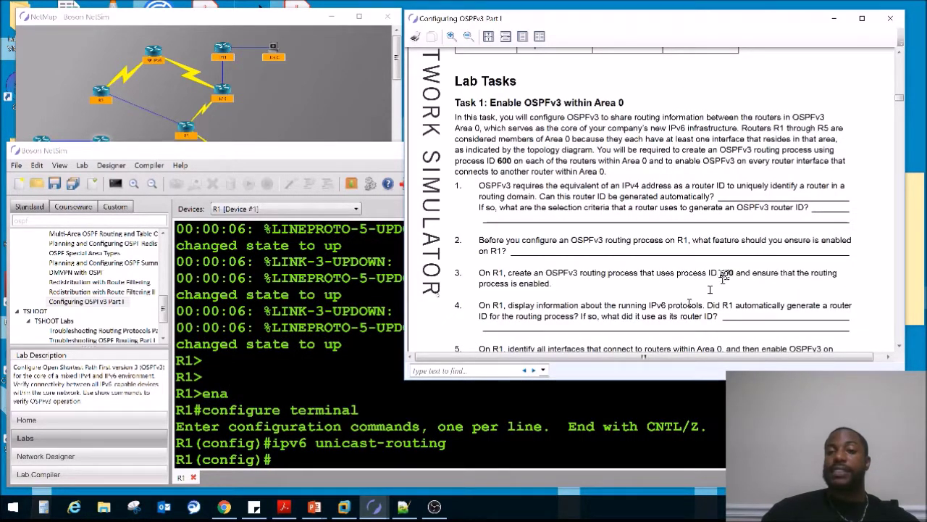
left_click(467, 435)
type("v6 router ospf 600")
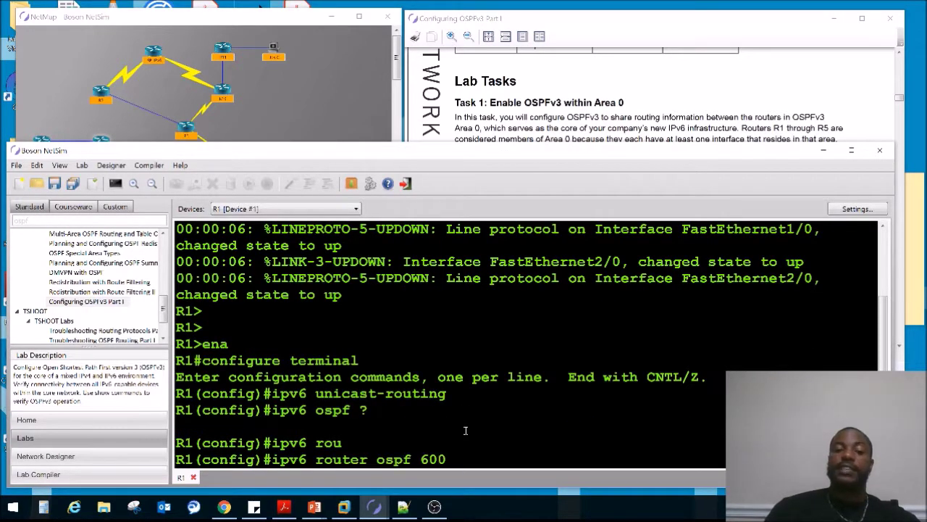
type("?")
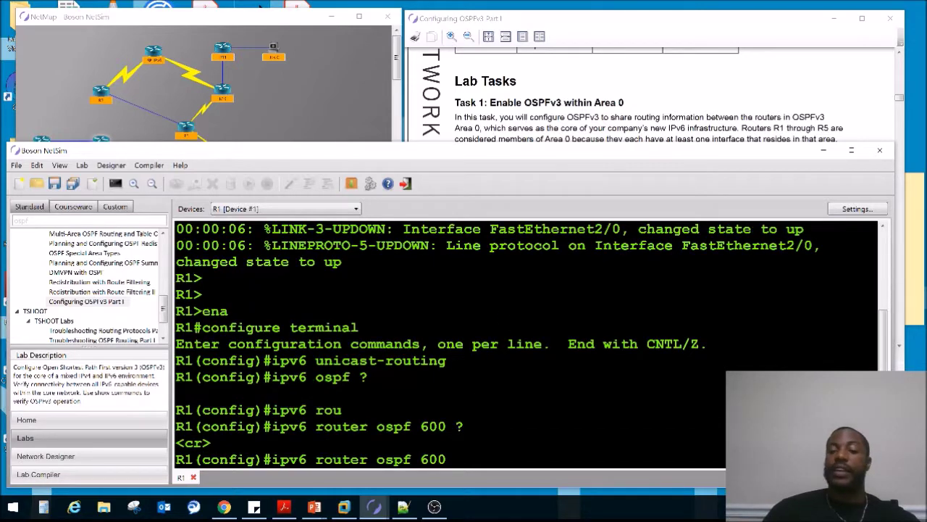
key("Return")
- Read item 4 of the lab tasks and display the running IPv6 protocols on R1 from router configuration mode
left_click(760, 94)
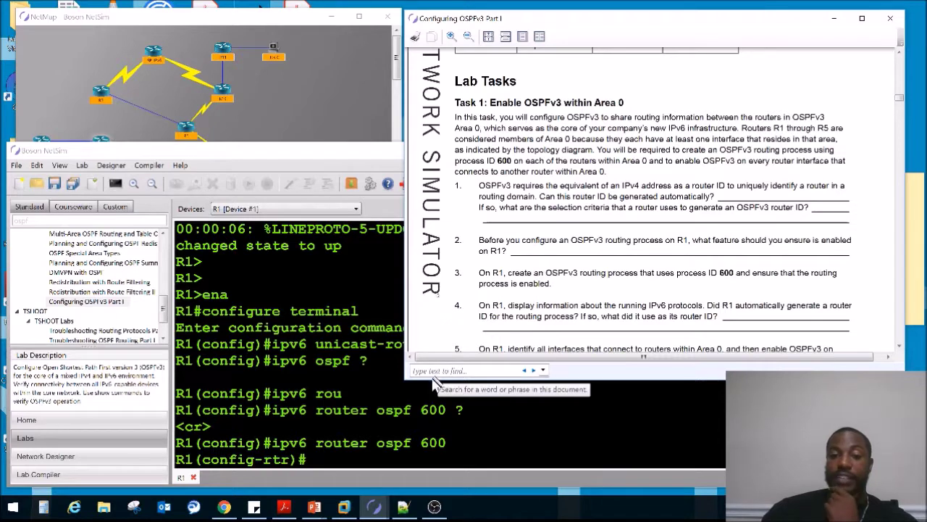
scroll(652, 203, "down", 3)
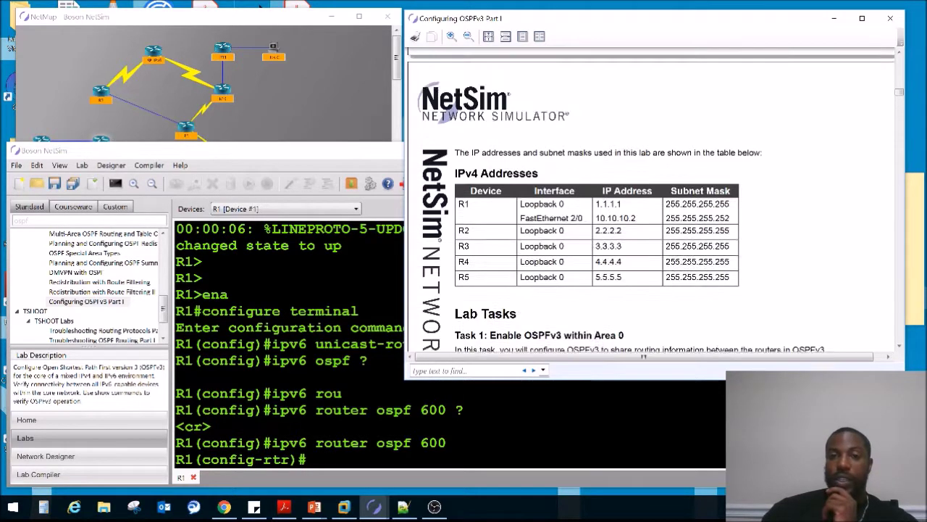
left_click_drag(515, 190, 681, 190)
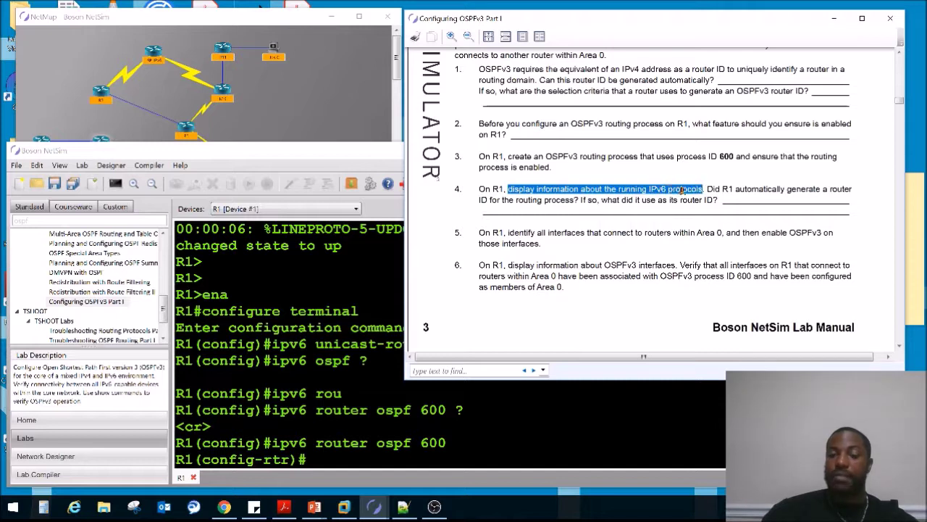
left_click_drag(685, 190, 710, 203)
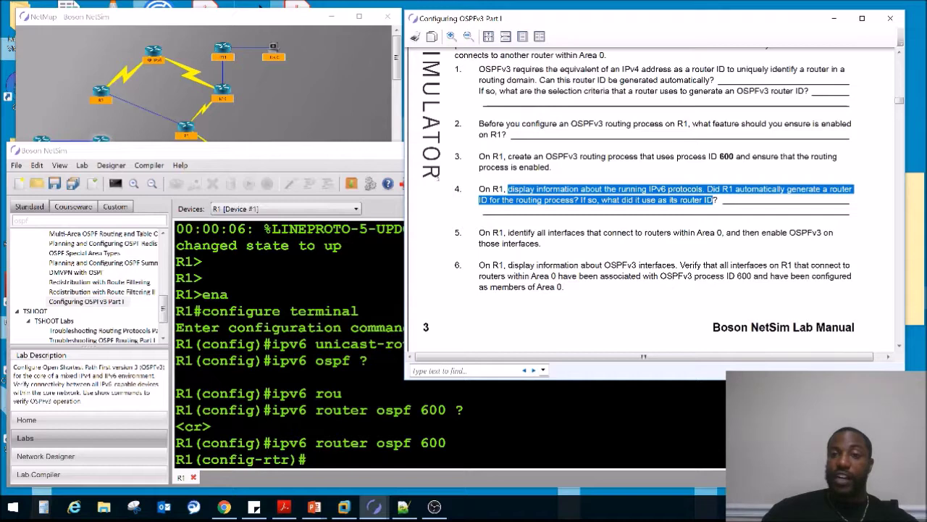
key("alt+Tab")
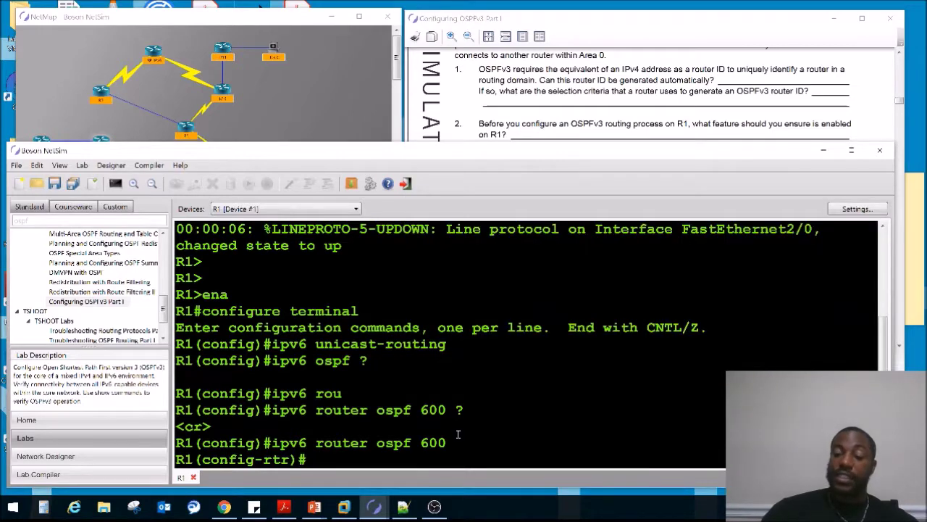
key("Return")
key("Return")
key("Return")
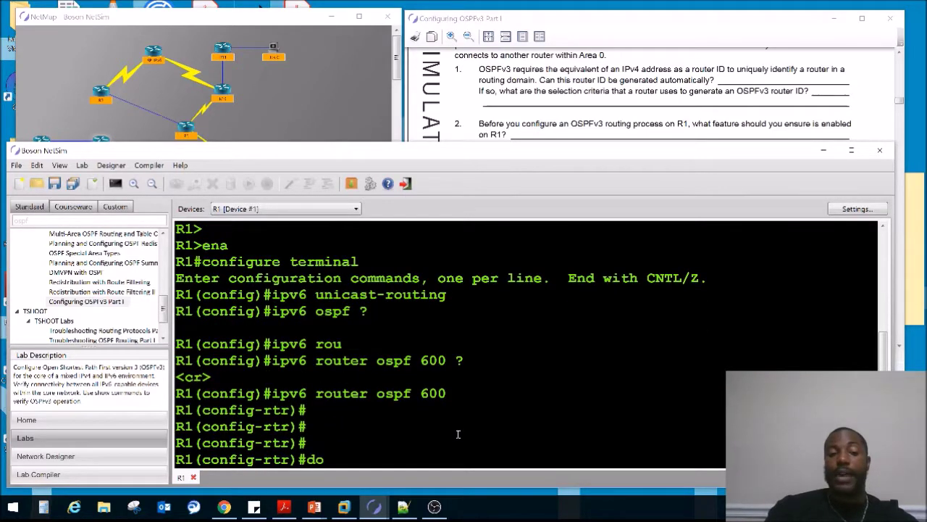
key("BackSpace")
key("BackSpace")
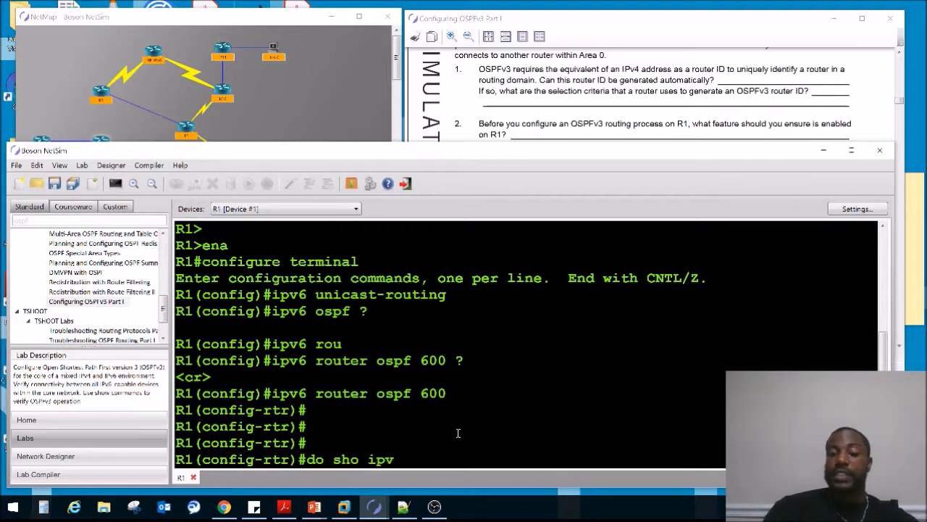
type("ipv6 proto")
key("Return")
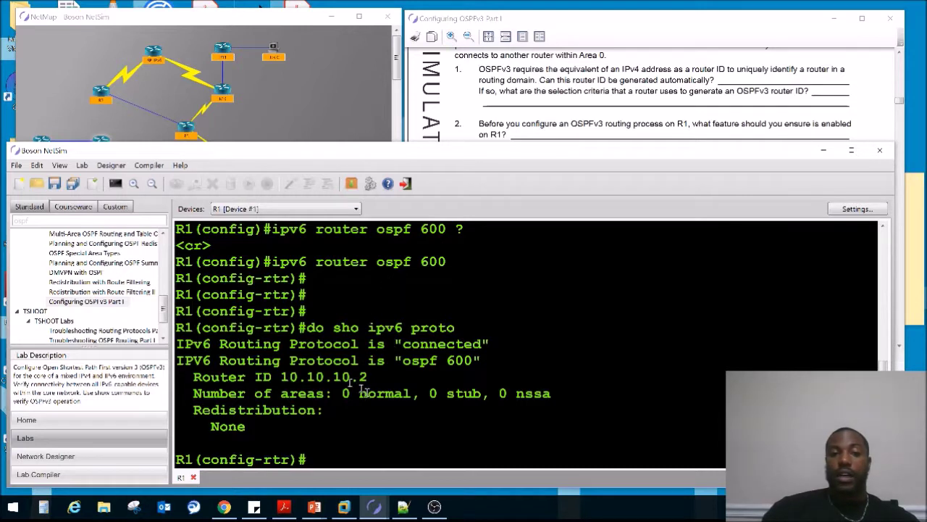
- Examine the router ID and OSPF process in R1's protocol output, and reread item 2 of the lab tasks
left_click_drag(371, 376, 285, 377)
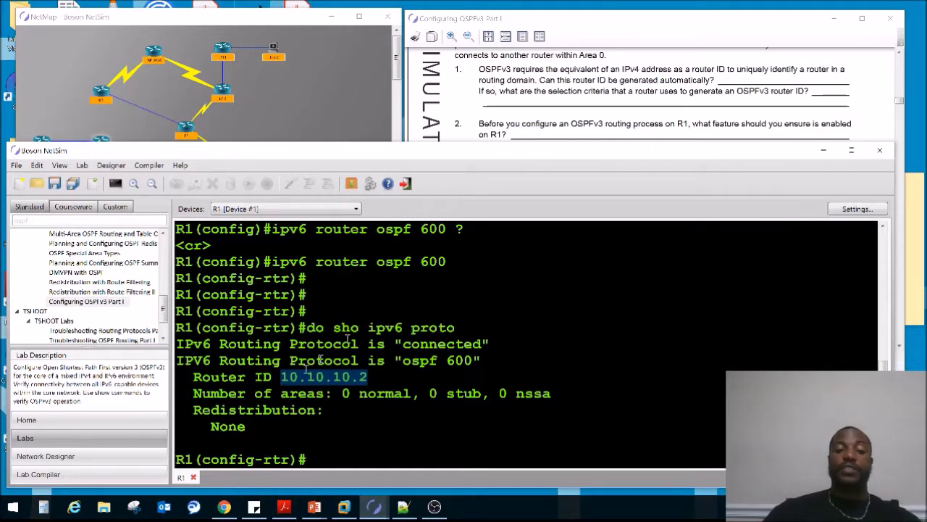
left_click_drag(694, 124, 558, 139)
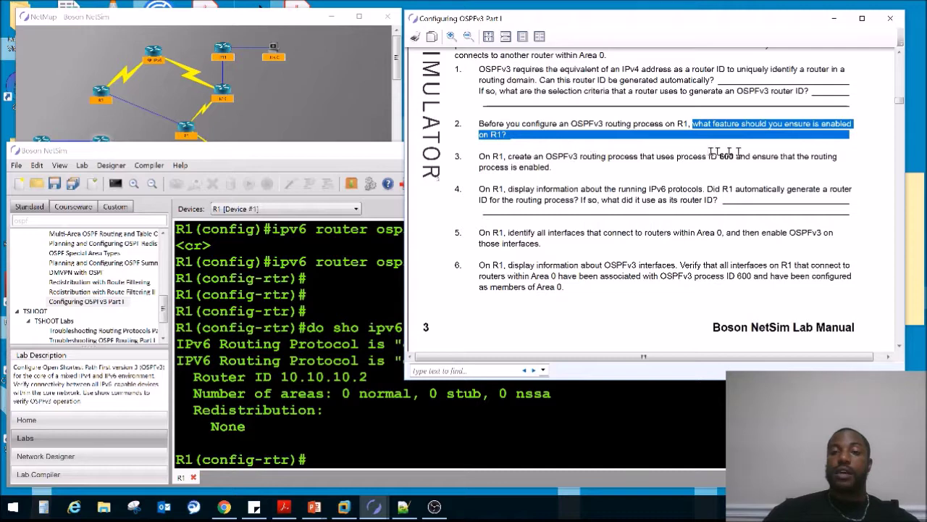
left_click(343, 302)
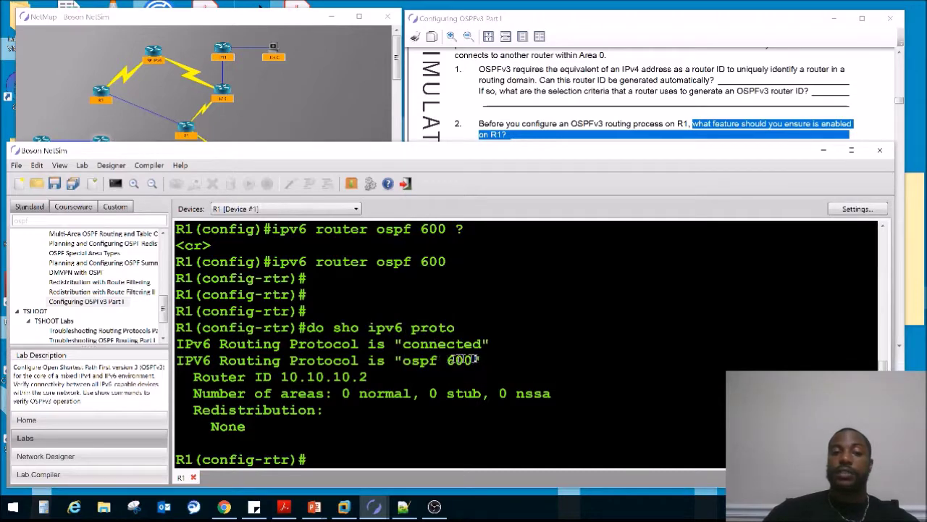
left_click_drag(477, 360, 391, 360)
- Read item 5 of the lab tasks and return R1 from router configuration mode to privileged EXEC mode
left_click(487, 232)
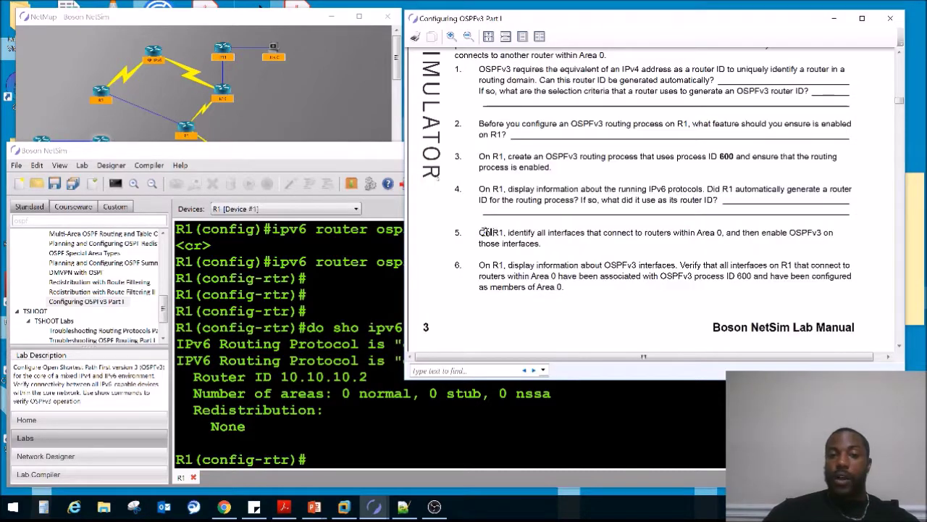
left_click_drag(484, 232, 542, 244)
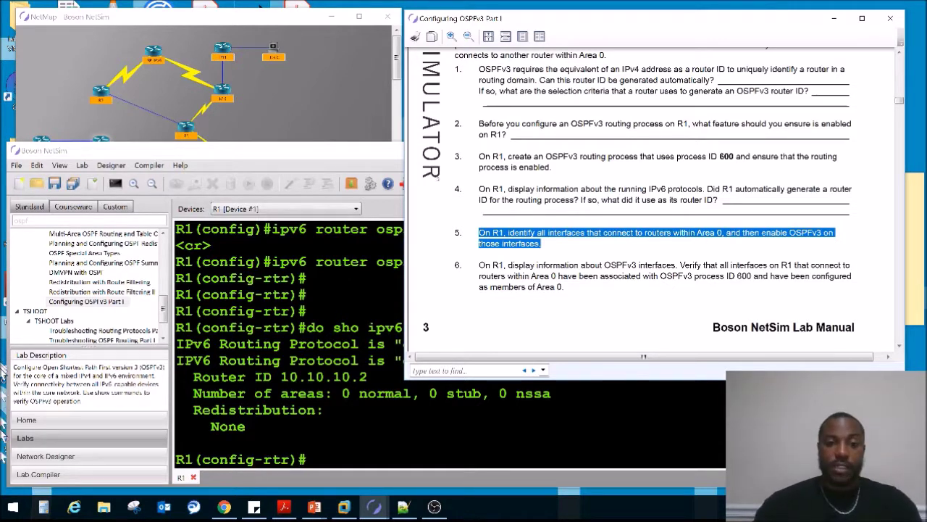
left_click(291, 376)
key("Return")
key("Return")
key("Return")
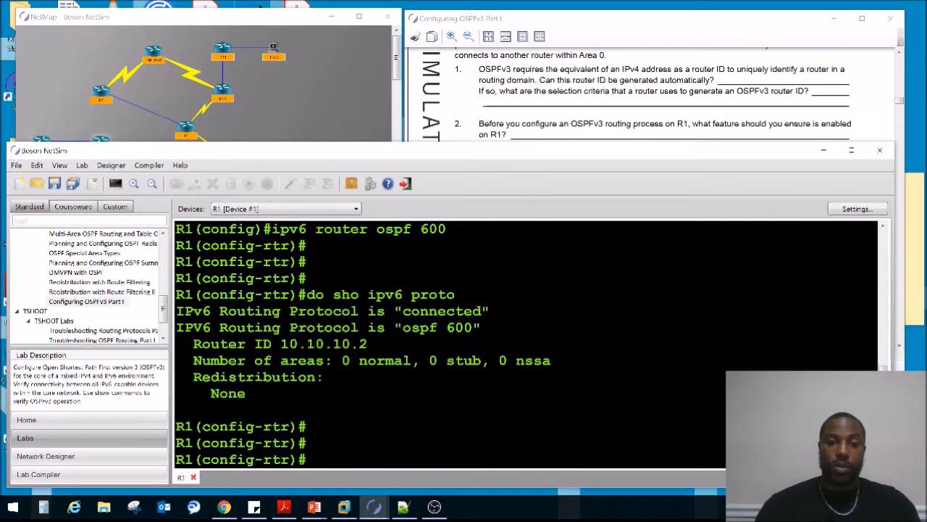
key("ctrl+z")
key("Return")
key("Return")
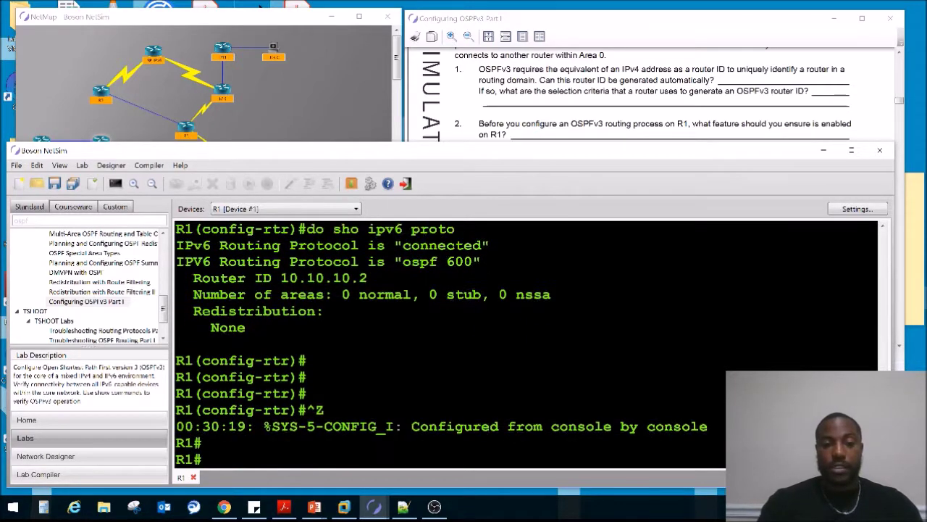
- Display R1's OSPFv3 process information with the show ipv6 ospf command
type("sho ipv6")
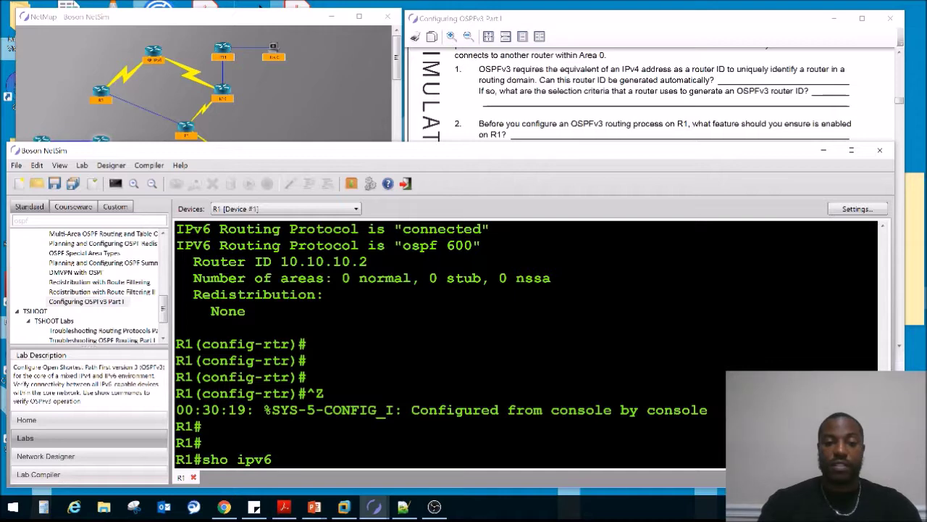
type(" ospf")
key("Return")
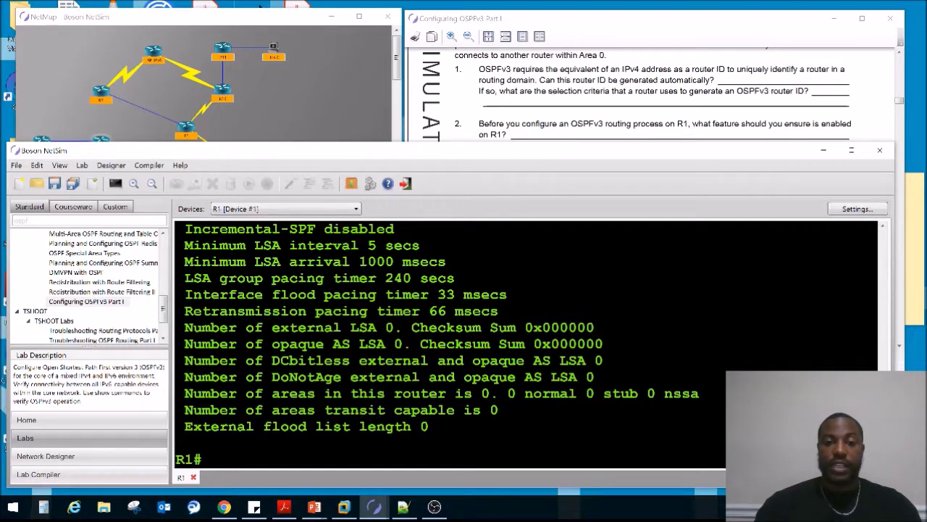
- Review R1's OSPFv3 process output, then display the IPv4 interface summary and mark the address of FastEthernet2/0
scroll(437, 343, "up", 4)
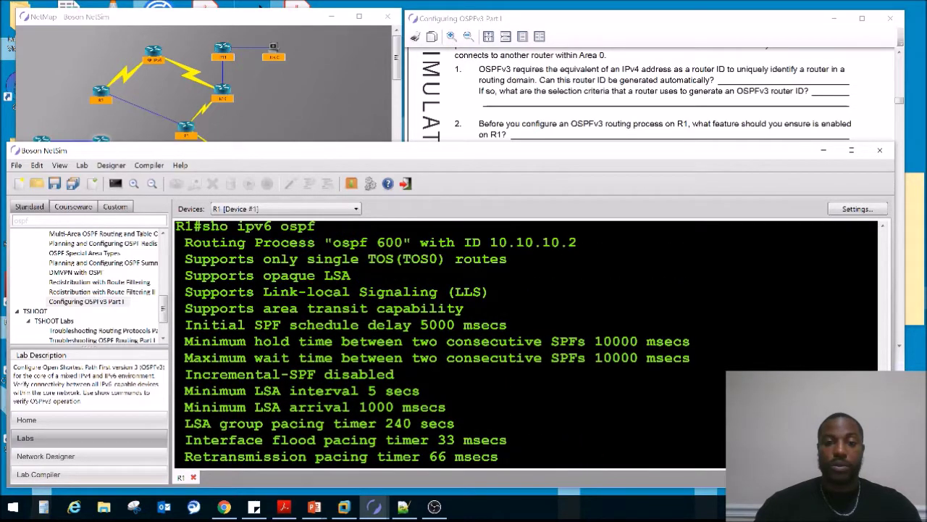
scroll(395, 413, "up", 2)
scroll(394, 413, "down", 6)
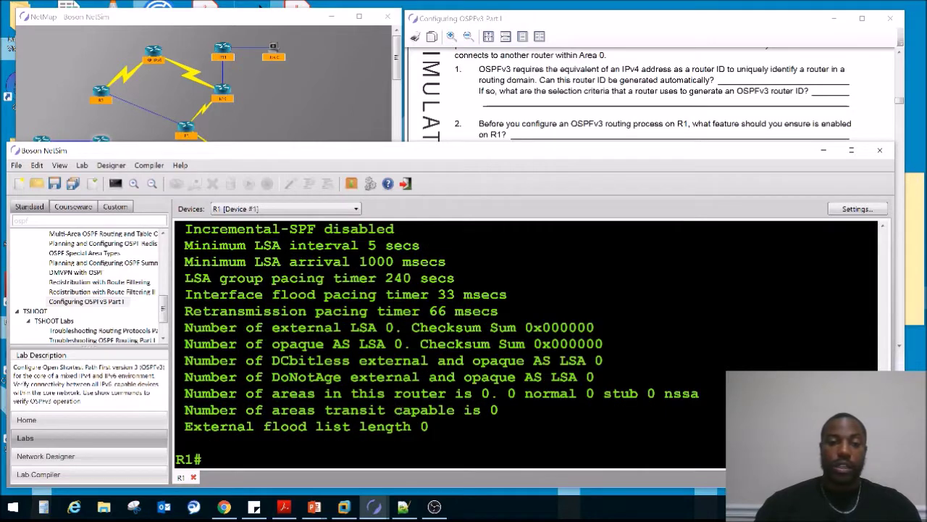
type("inter brief")
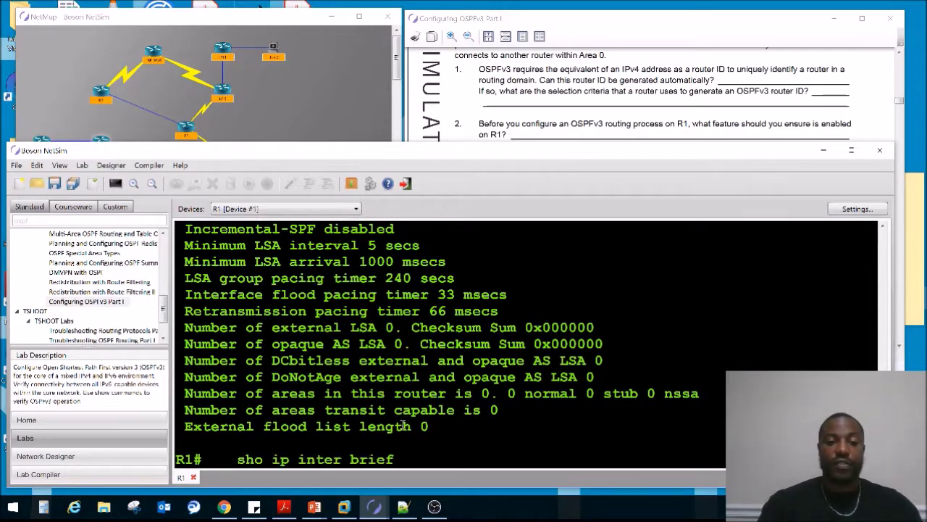
key("Return")
left_click_drag(467, 430, 372, 428)
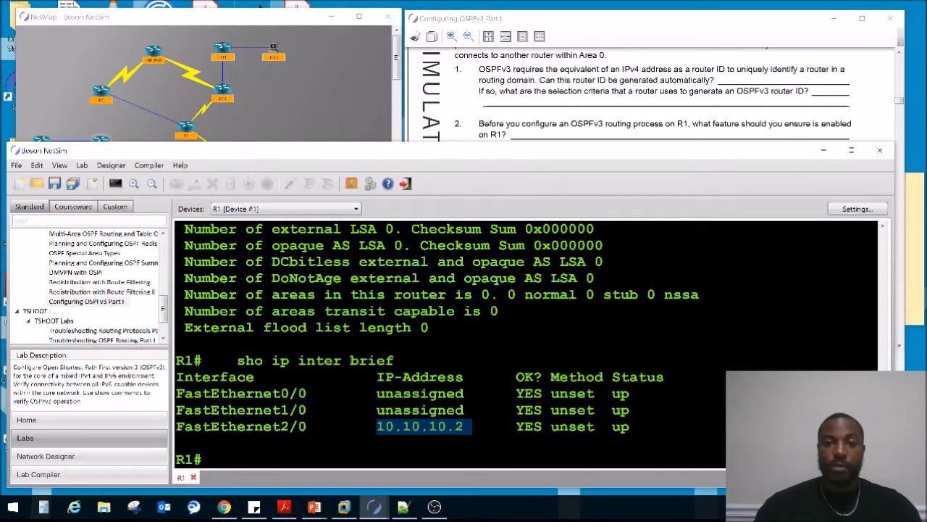
- Check the lab tasks and network map, and display the IPv6 OSPF information for R1's FastEthernet1/0 interface
left_click(550, 101)
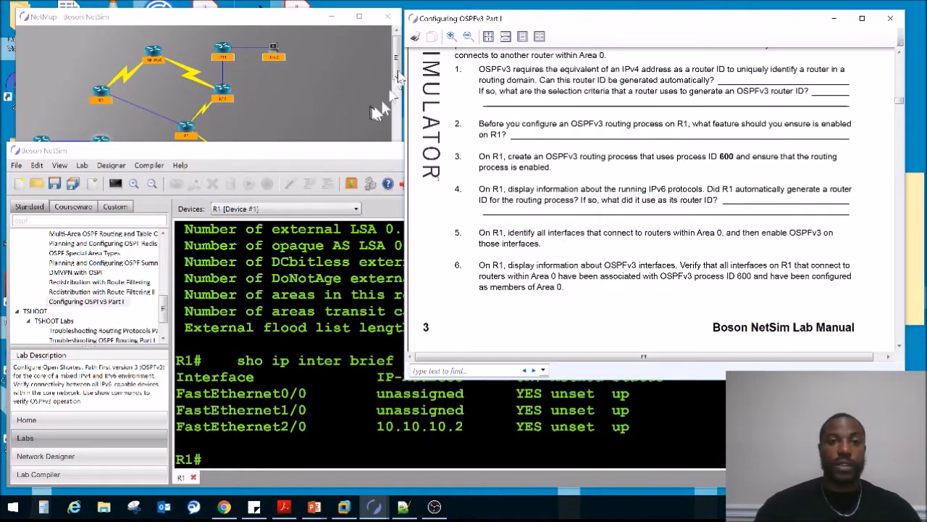
left_click_drag(398, 73, 398, 89)
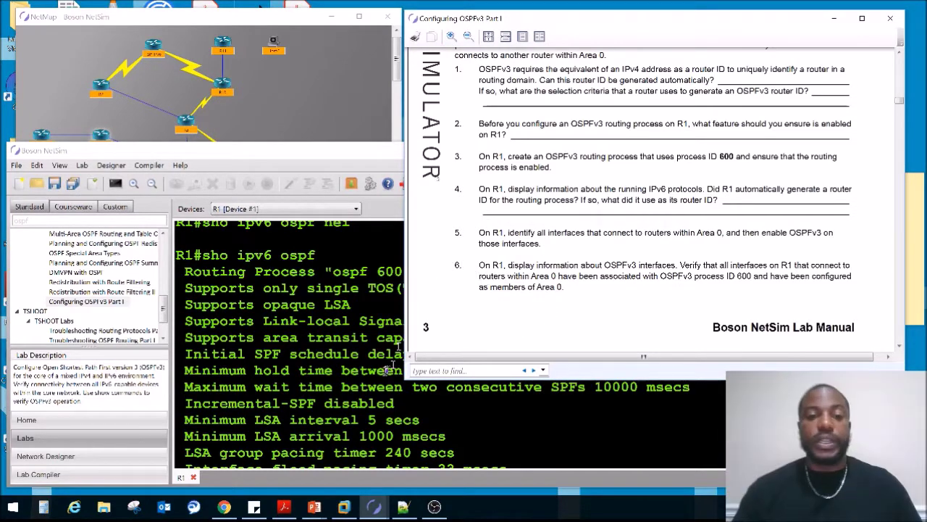
left_click(358, 460)
key("Return")
key("Return")
key("Return")
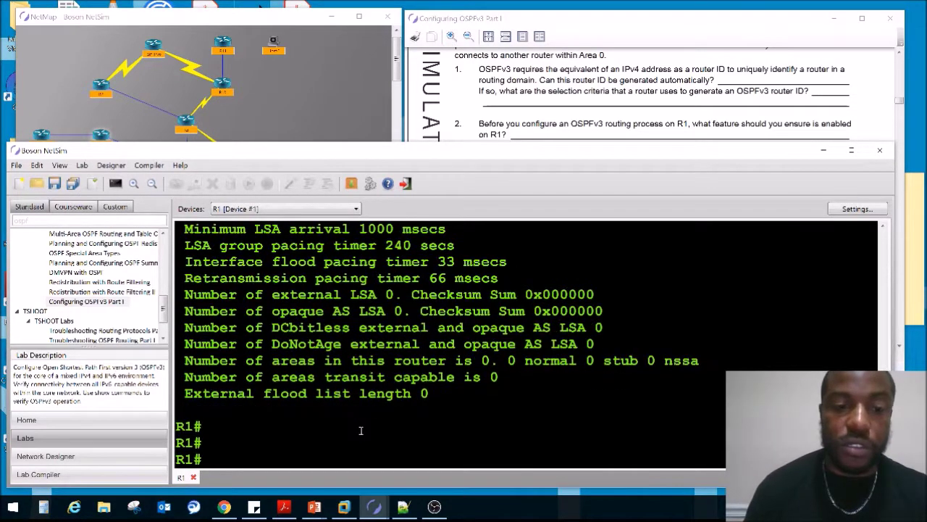
type("sho  ipv6 ospf inter fa1/0")
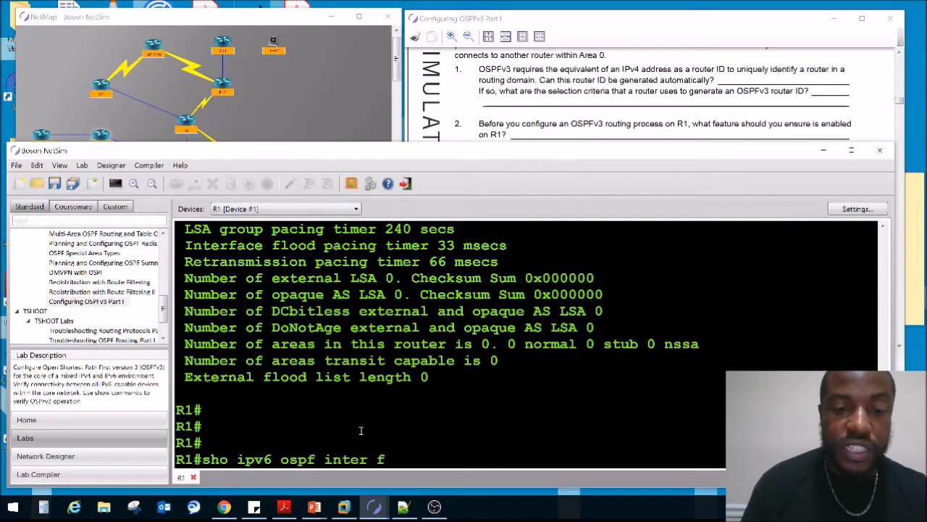
key("Return")
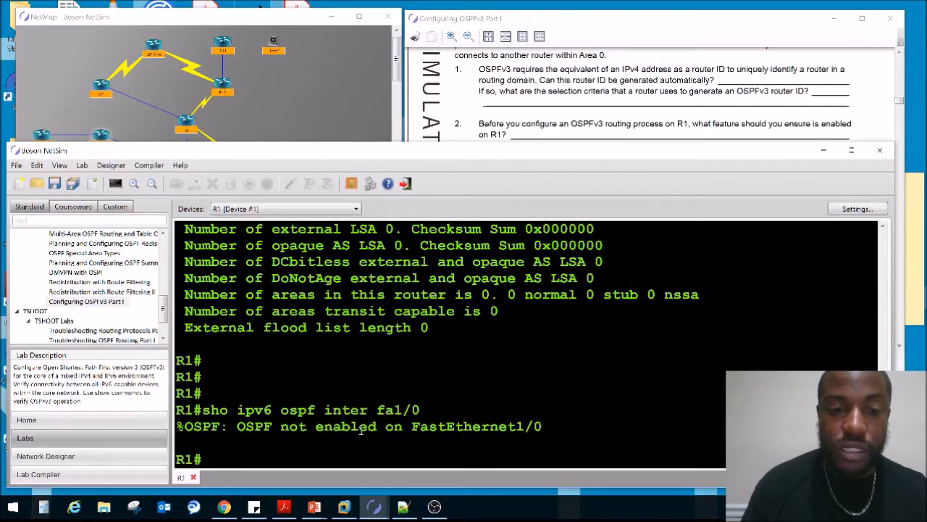
- Enter interface configuration mode for FastEthernet1/0 on R1 and enable IPv6 on it
type("inter")
key("BackSpace")
key("BackSpace")
key("BackSpace")
type("configure terminal")
key("Return")
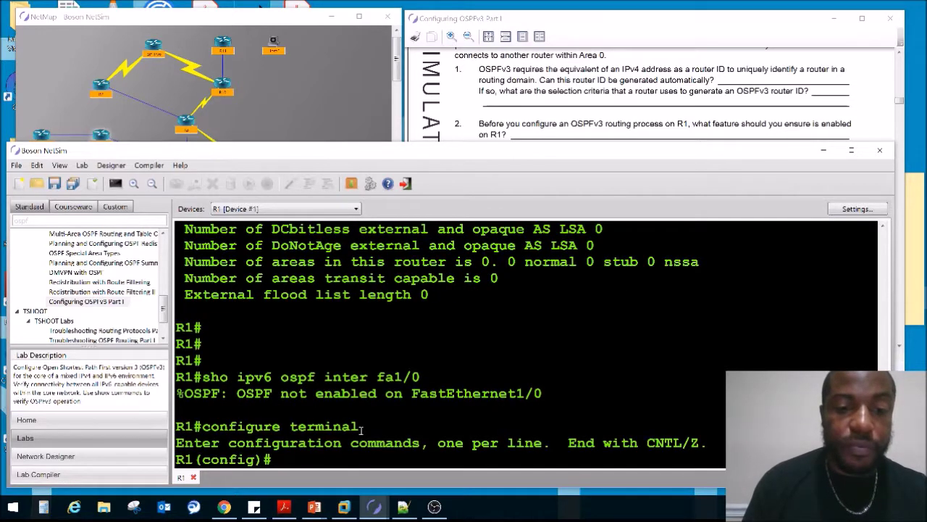
type("ip")
key("BackSpace")
key("BackSpace")
type("inter fa1/0")
key("Return")
- Try to assign FastEthernet1/0 to OSPFv3 process 1 in area 0, consulting the command help for each parameter
type("ipv6")
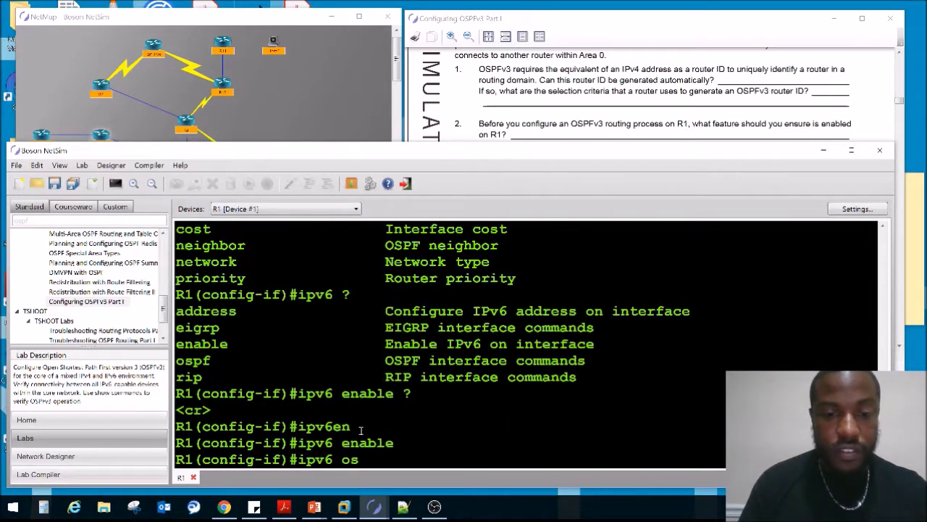
type("pf")
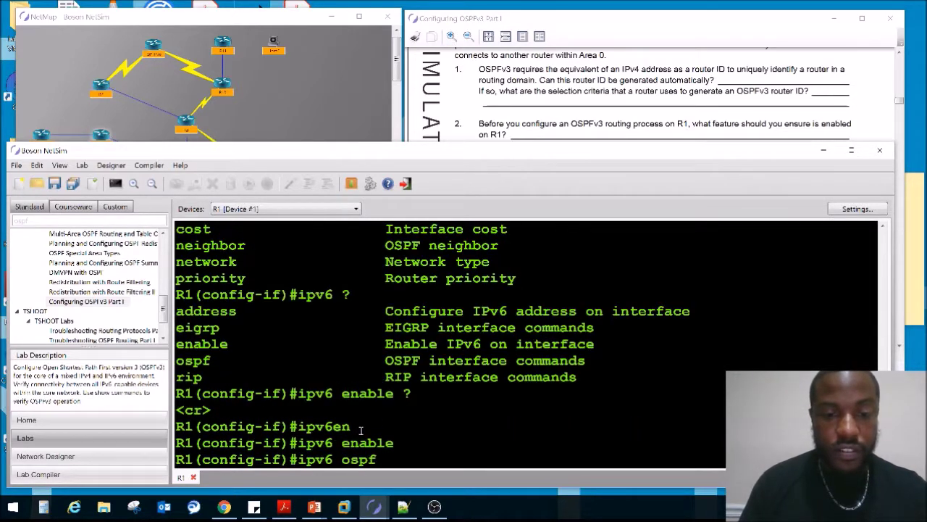
type(" ?")
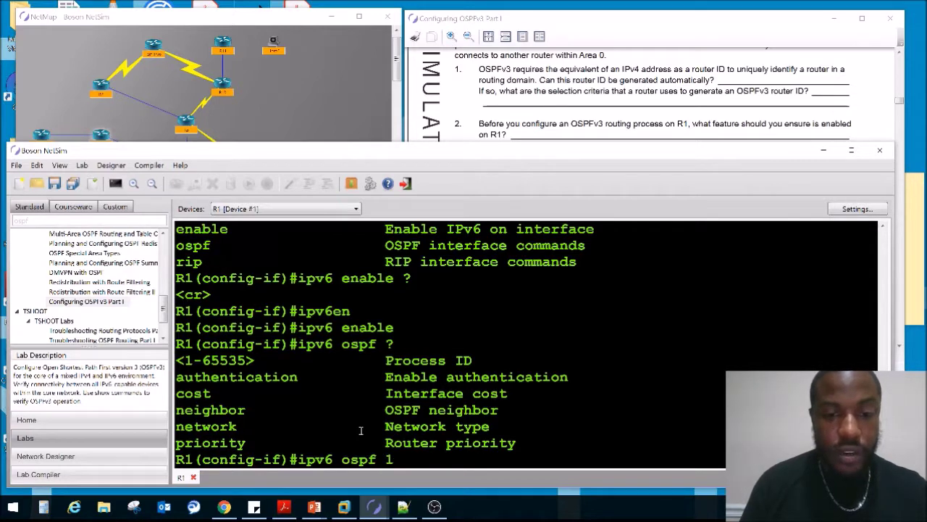
type(" 1 ?")
type("area")
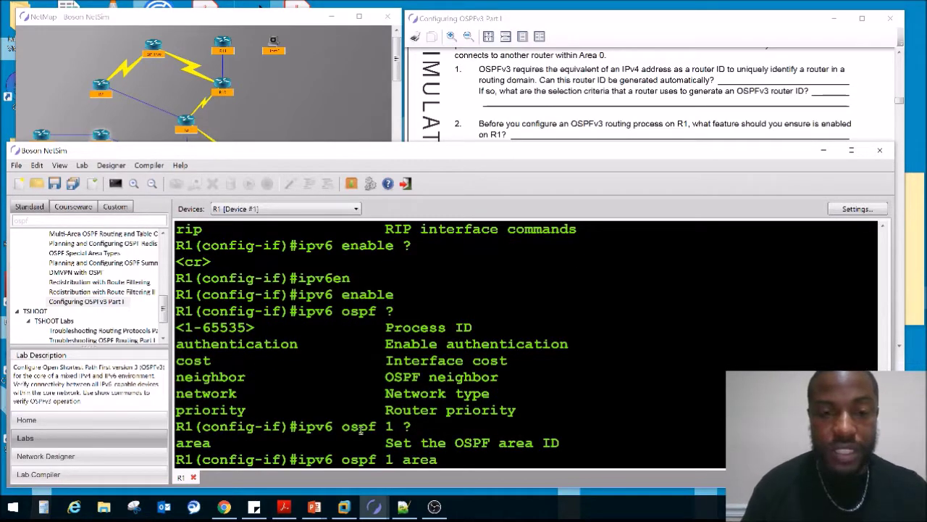
scroll(311, 420, "up", 6)
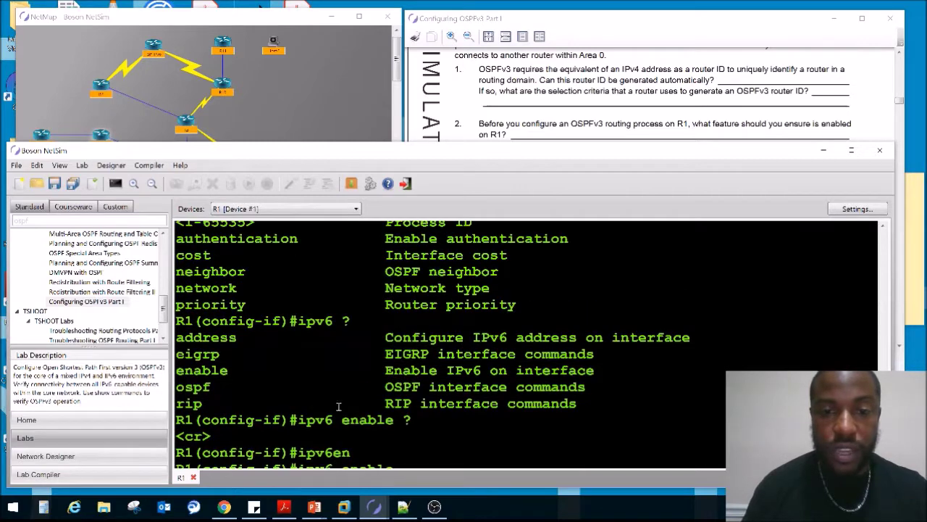
scroll(372, 338, "up", 1)
scroll(377, 362, "down", 7)
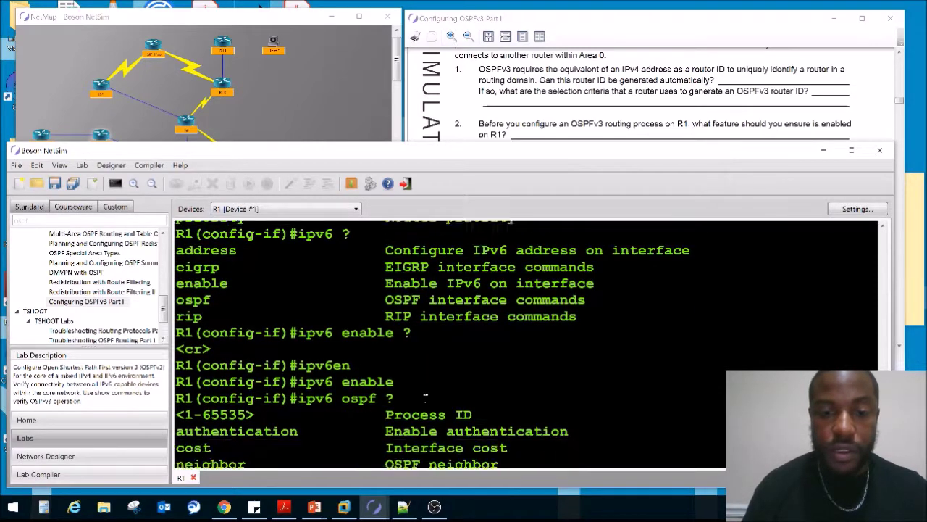
type("?")
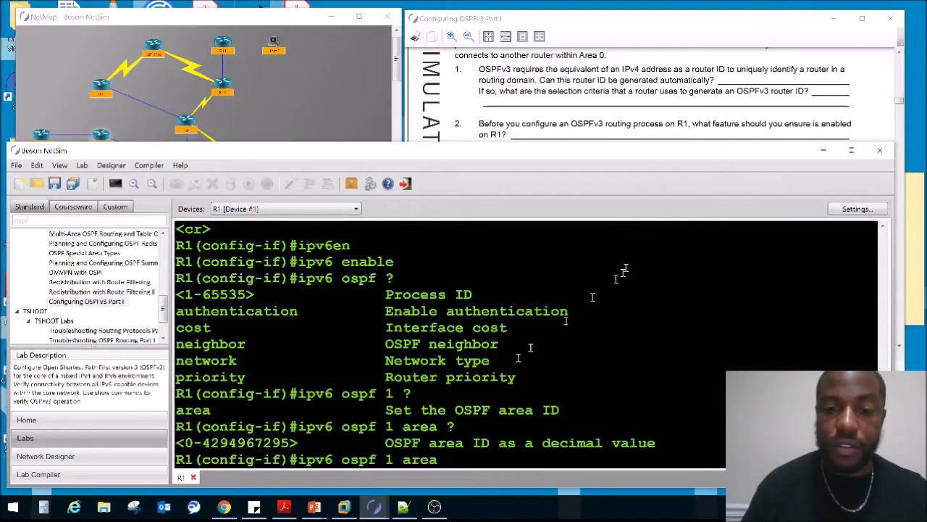
type("0")
key("Return")
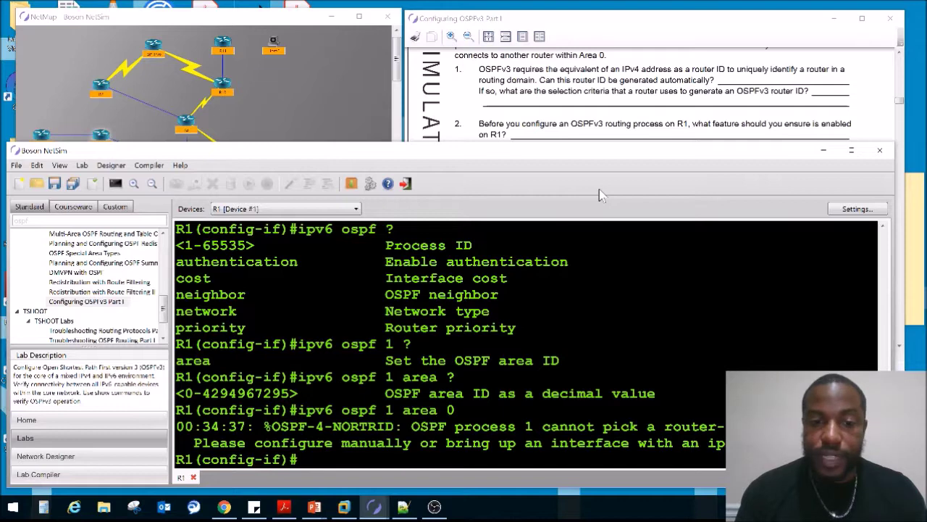
- Check the process ID in item 3 of the lab tasks and assign FastEthernet1/0 to OSPFv3 process 600 in area 0
left_click(707, 44)
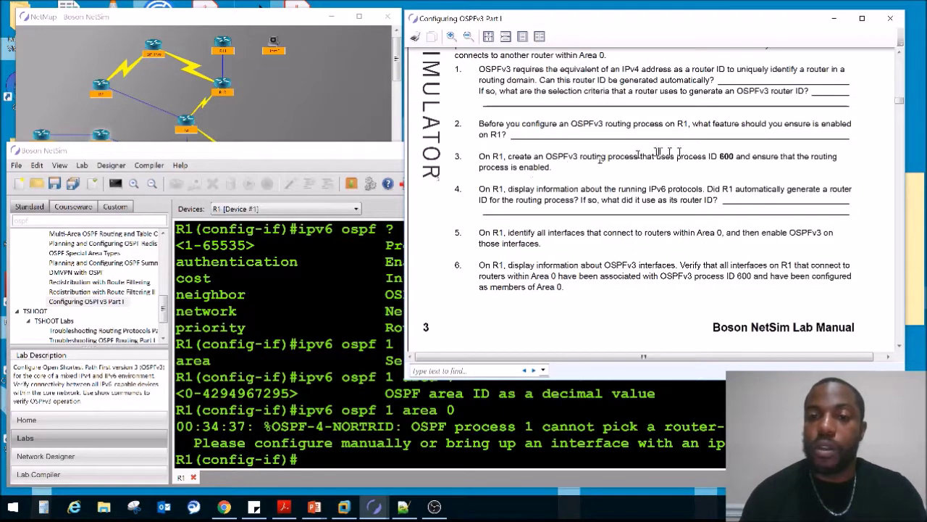
left_click_drag(734, 157, 678, 157)
left_click(616, 411)
key("Return")
key("Return")
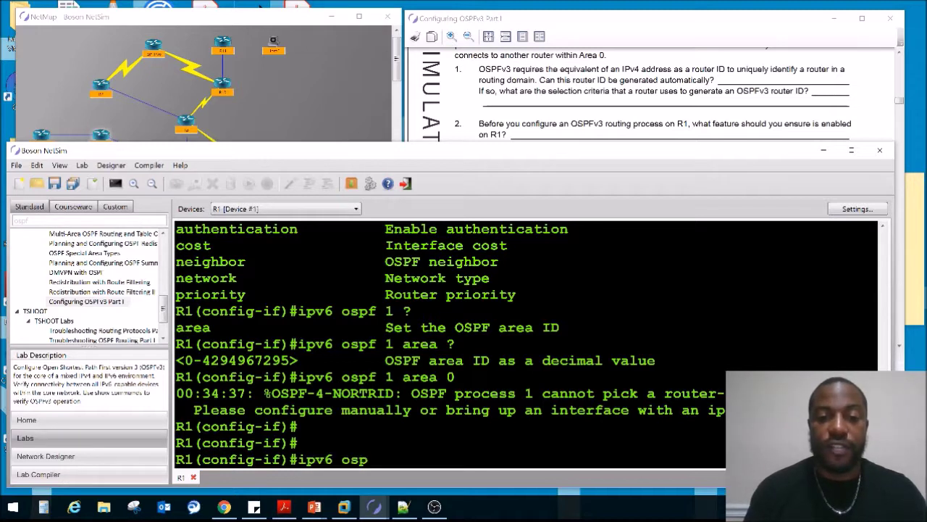
type("00 a")
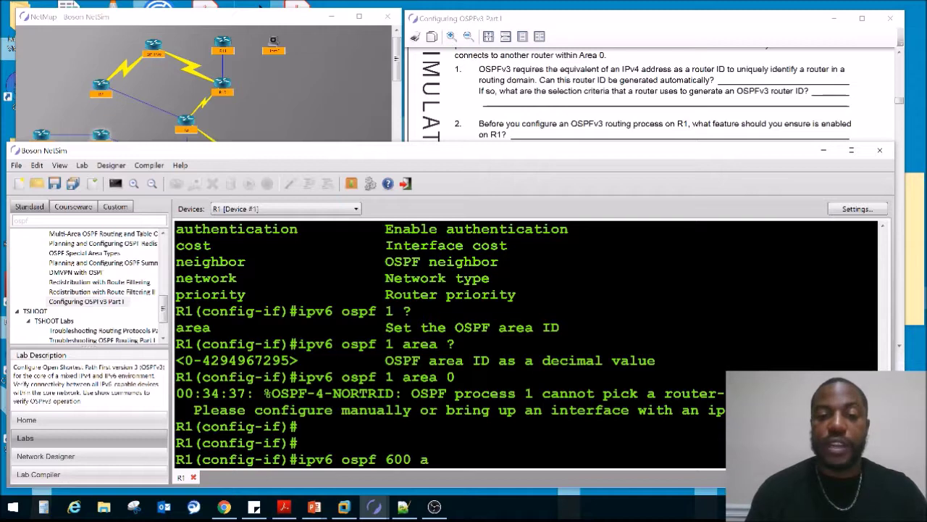
type("rea 0")
key("Return")
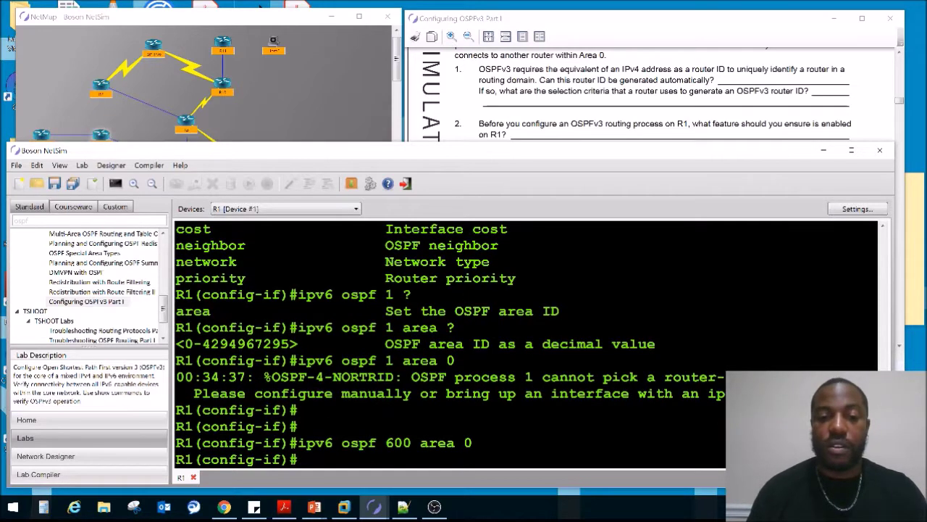
- Assign R1's FastEthernet0/0 interface to OSPFv3 process 600 in area 0
type("inter fa0/0")
key("Return")
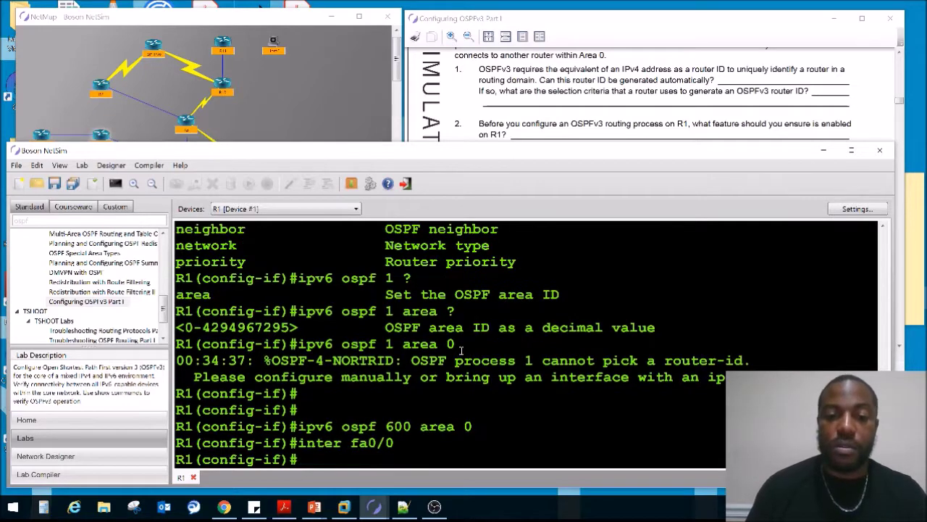
type("ipv6 os")
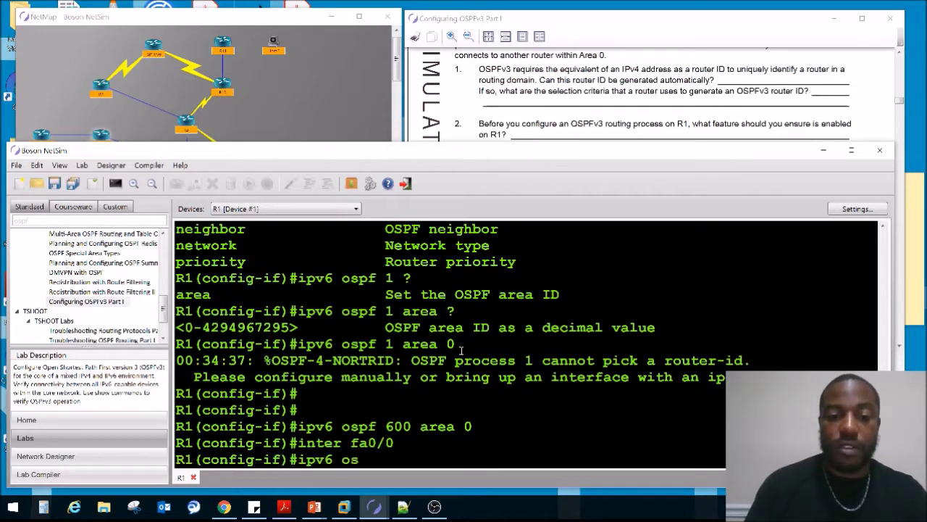
type("pf 600 area")
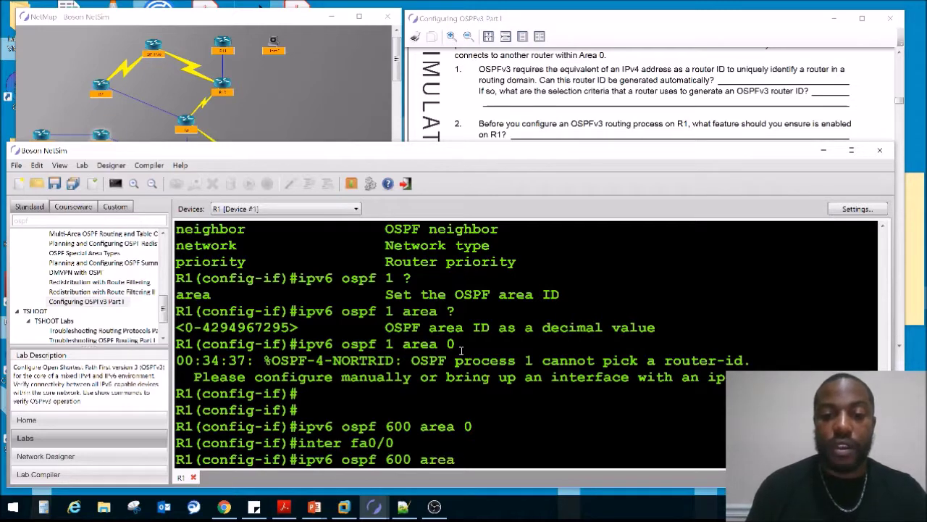
type(" 0")
key("Return")
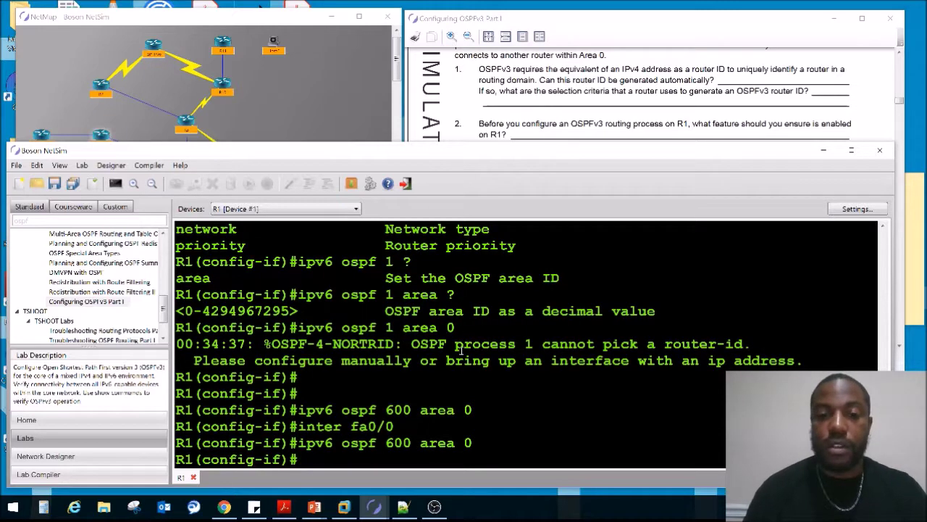
- Read items 5 and 6 of the lab tasks and return R1 from interface configuration to privileged EXEC mode
left_click(757, 122)
left_click_drag(479, 232, 540, 244)
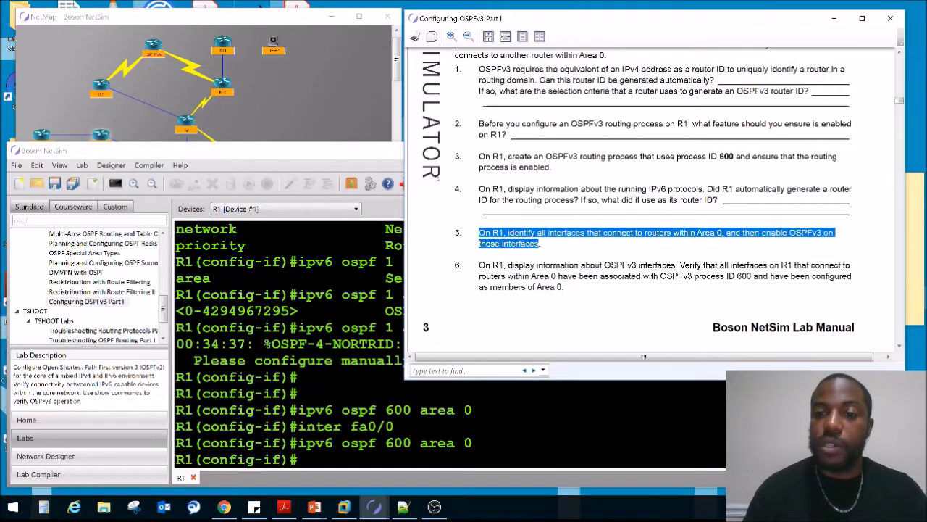
left_click_drag(479, 265, 657, 260)
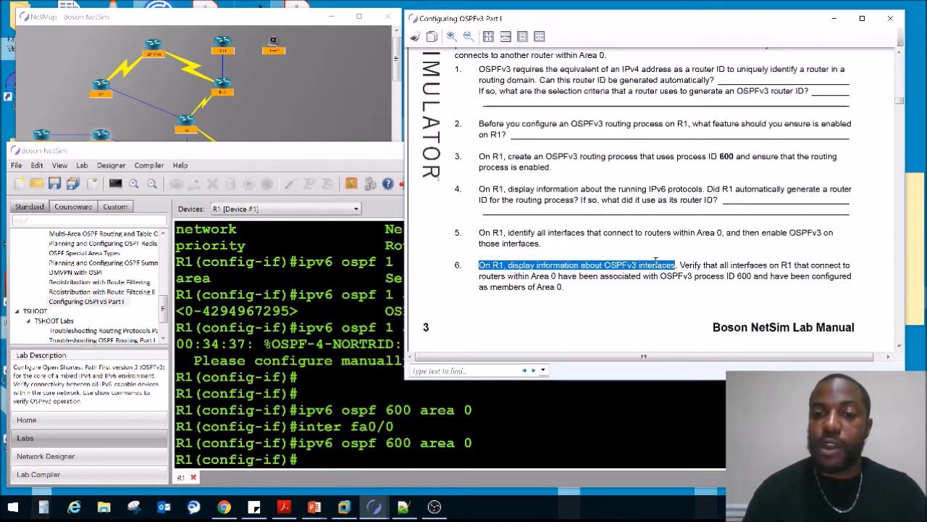
left_click(471, 395)
key("Return")
key("ctrl+z")
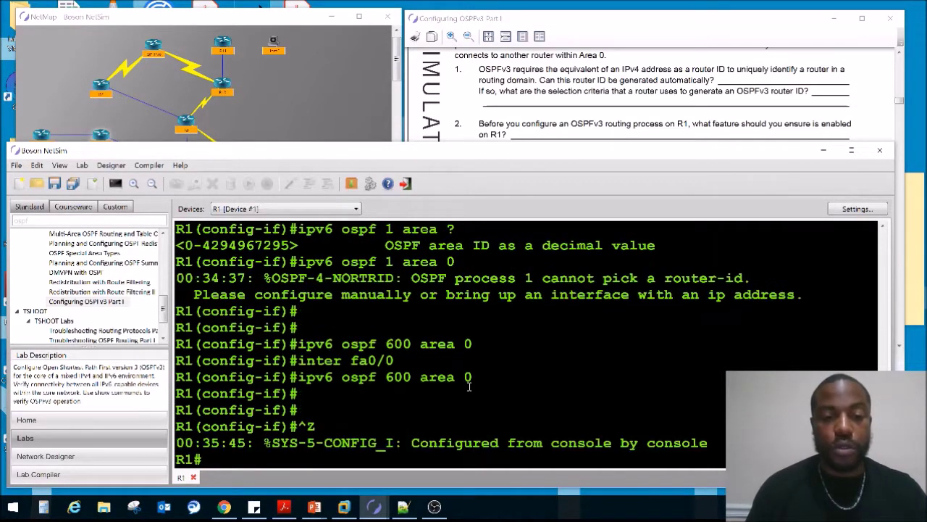
- Display R1's OSPFv3 interface information with the show ipv6 ospf interface command and examine the FastEthernet0/0 entry
key("Return")
key("Return")
key("Return")
type("s")
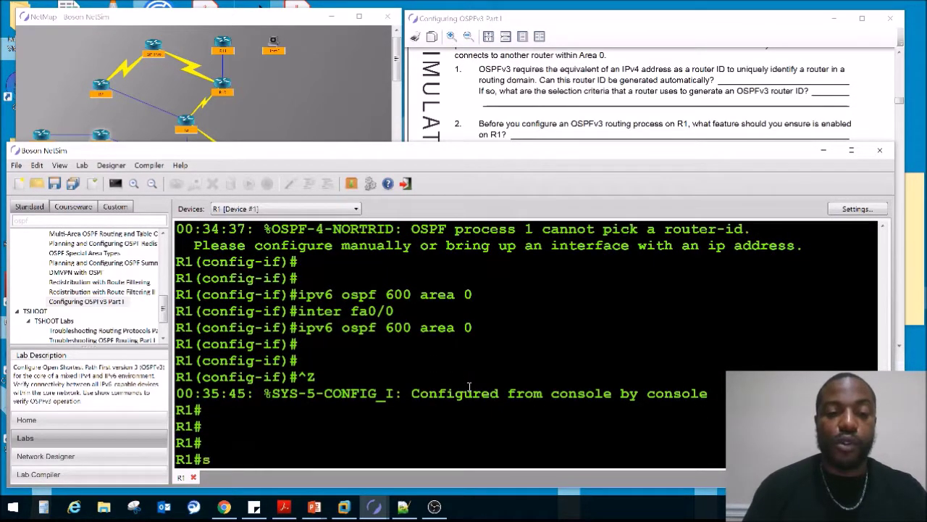
type("ho ipv")
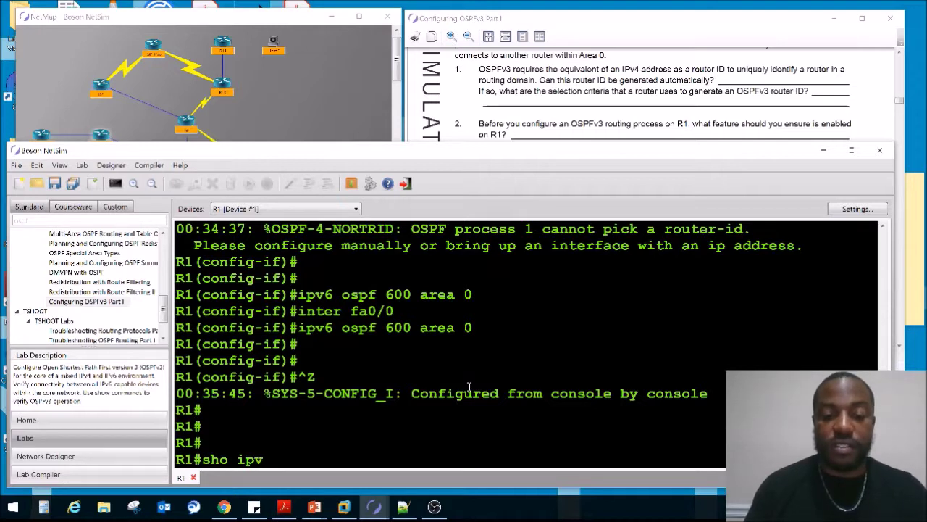
type("6 op")
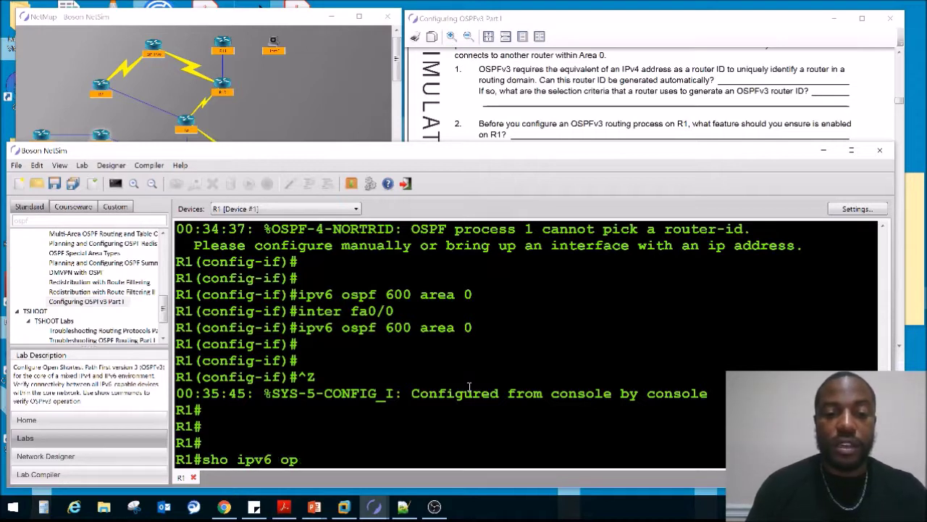
type("sf interface")
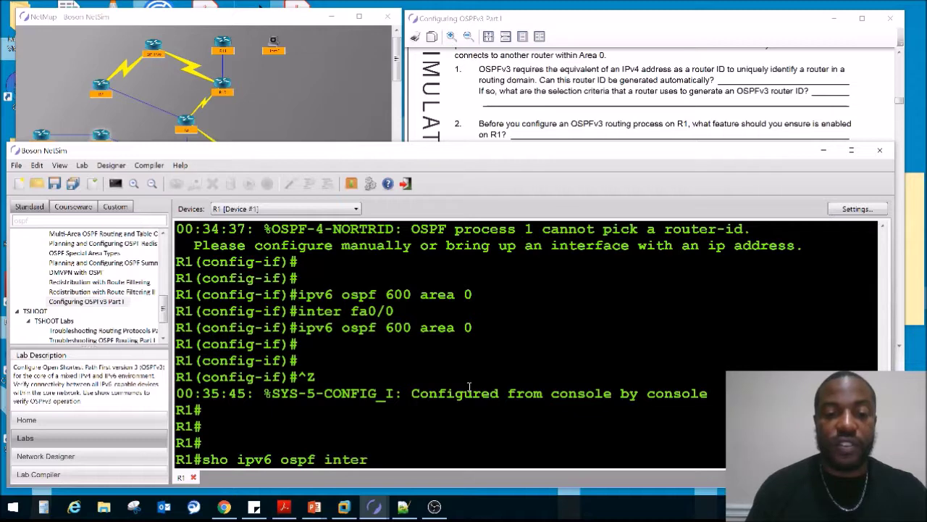
key("Return")
key("space")
scroll(321, 306, "up", 5)
scroll(321, 305, "up", 4)
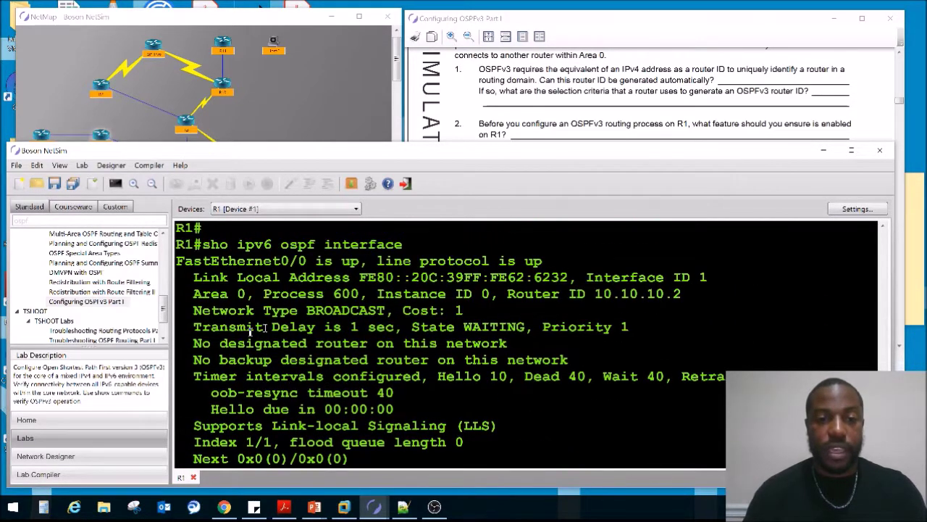
left_click_drag(193, 319, 429, 336)
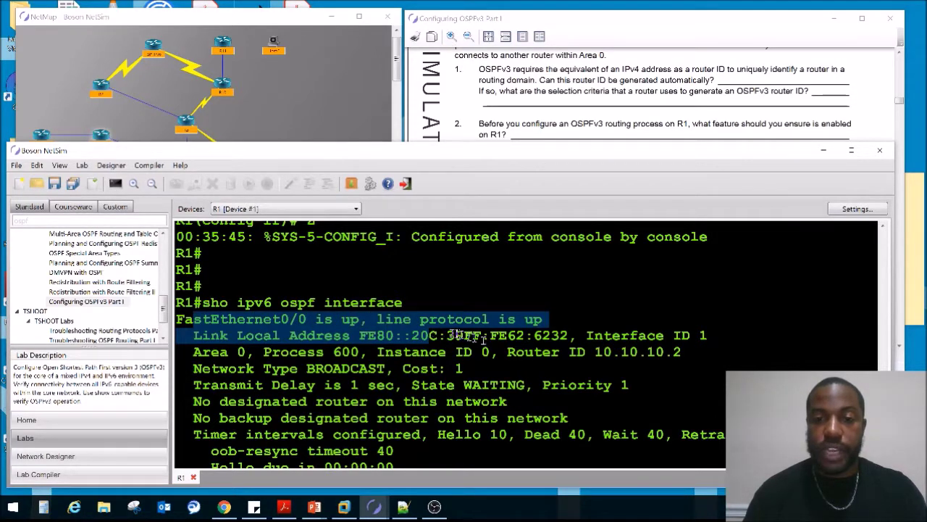
- Examine the FastEthernet0/0 and FastEthernet1/0 entries in R1's OSPFv3 interface output and reread item 6 of the lab tasks
scroll(362, 326, "down", 9)
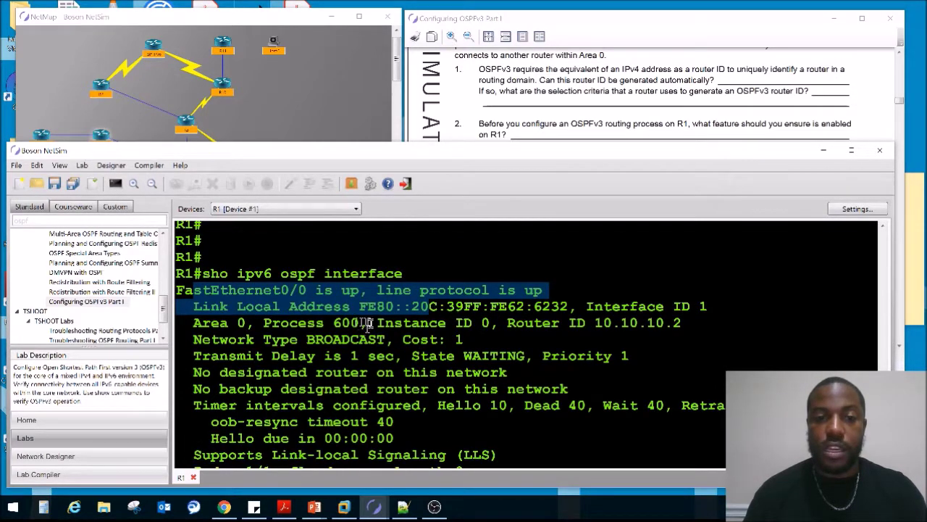
scroll(341, 313, "up", 3)
scroll(340, 313, "up", 1)
left_click_drag(210, 308, 467, 358)
left_click(594, 134)
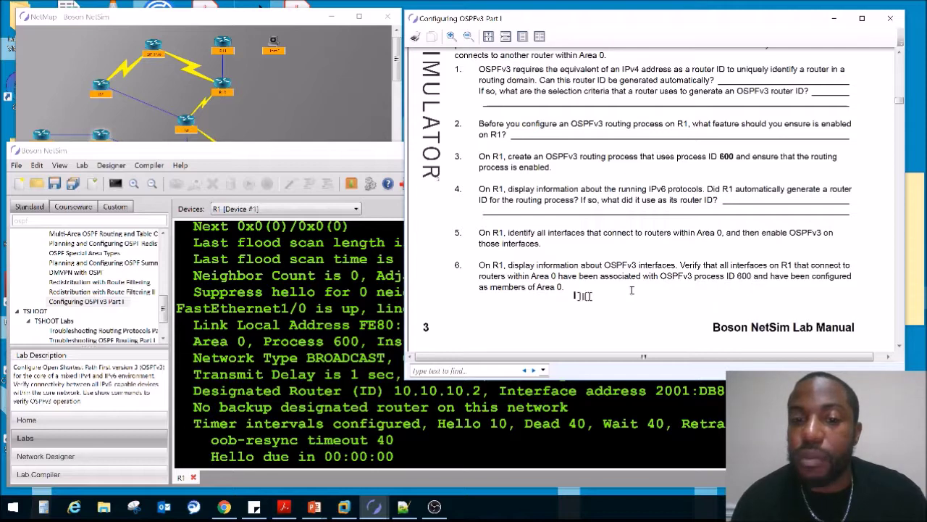
left_click(528, 411)
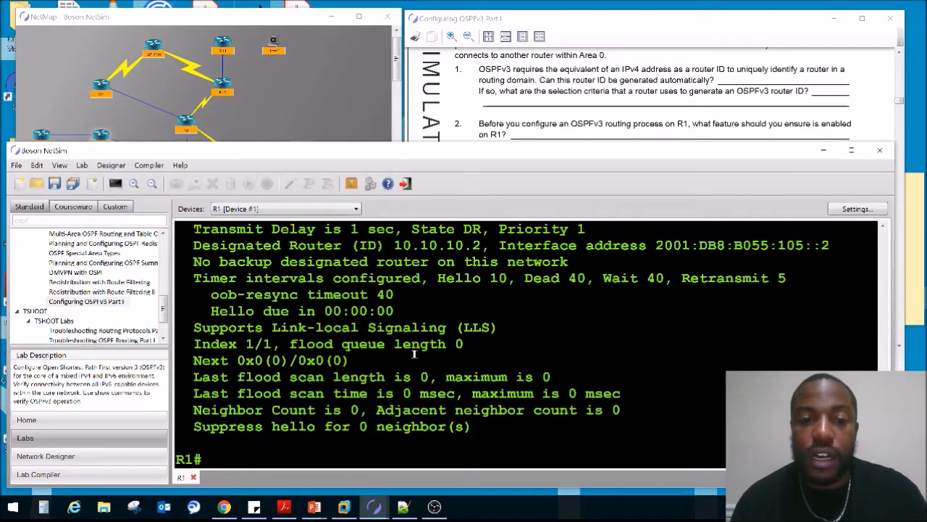
- Verify the area and process ID of FastEthernet0/0 and FastEthernet1/0 in R1's OSPFv3 output against item 6 of the lab tasks
scroll(415, 355, "up", 3)
scroll(416, 353, "up", 5)
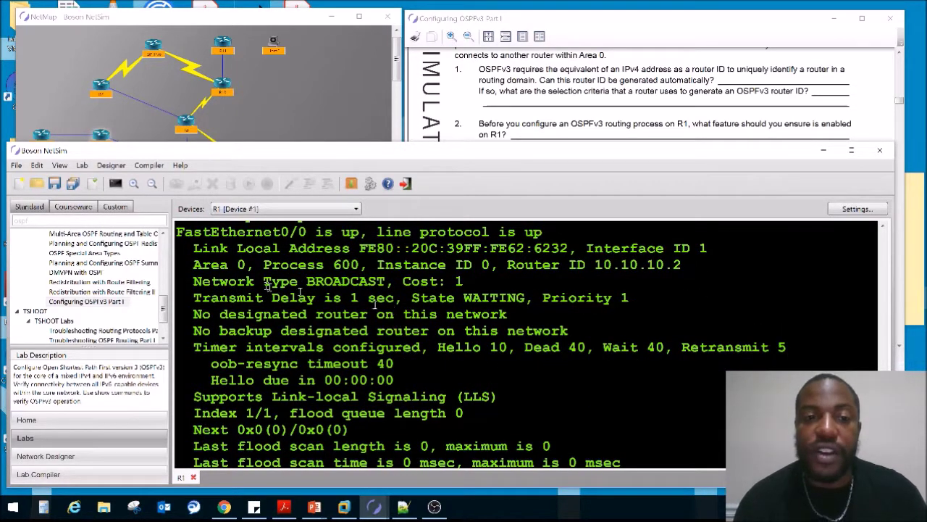
left_click_drag(247, 265, 193, 266)
scroll(200, 284, "down", 5)
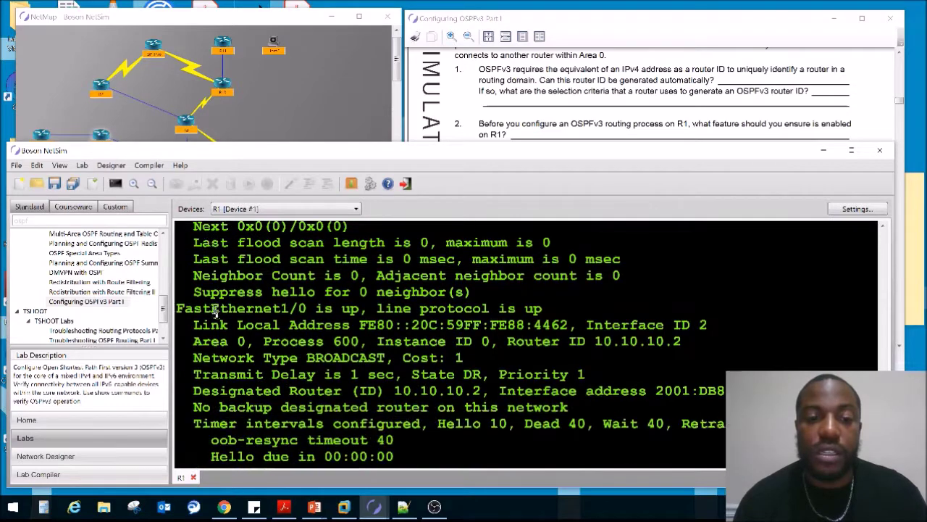
left_click_drag(246, 283, 196, 283)
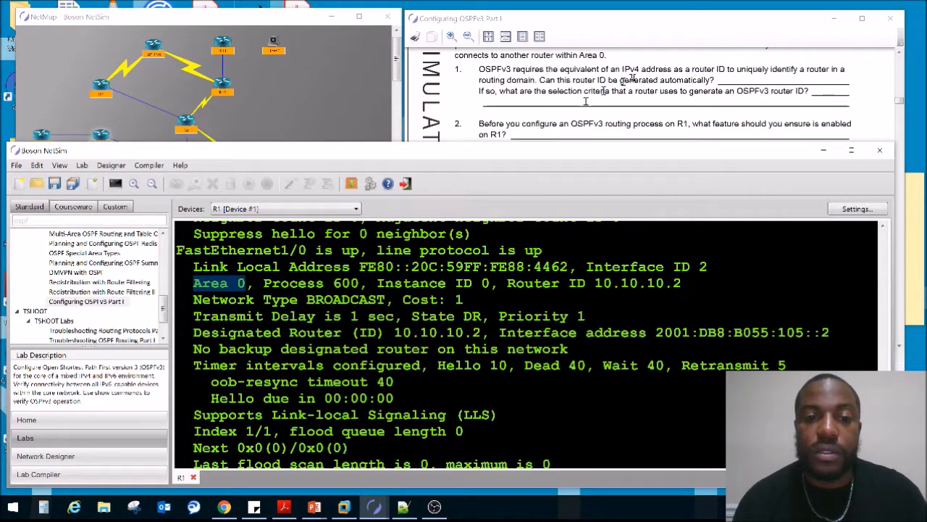
left_click_drag(272, 283, 369, 288)
scroll(369, 287, "up", 6)
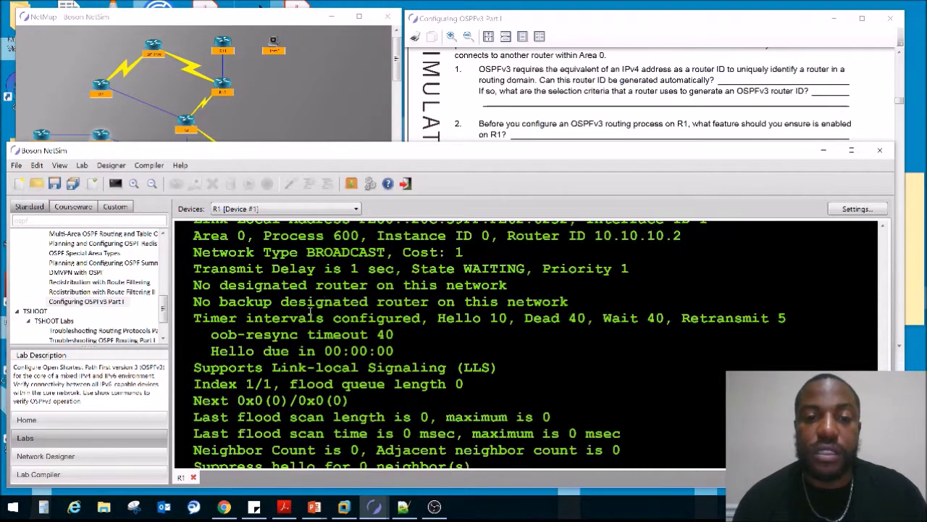
left_click_drag(280, 322, 378, 322)
left_click(670, 106)
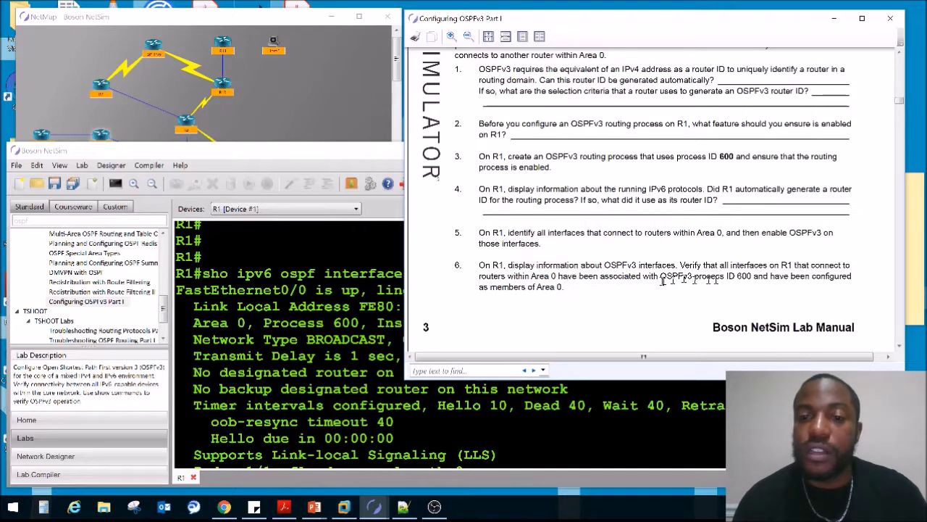
- Read item 7 of the lab tasks and open the console of router R2 from the network map
scroll(591, 253, "down", 6)
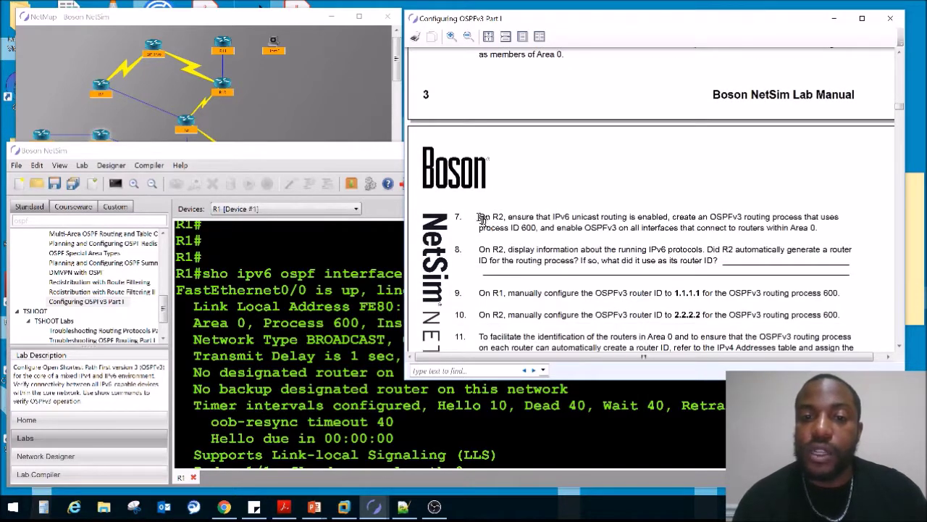
double_click(103, 90)
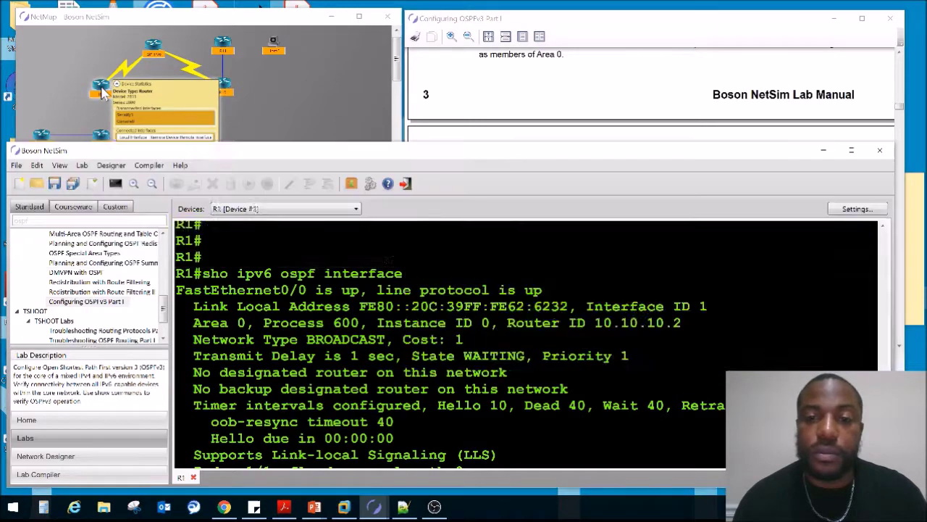
left_click(599, 75)
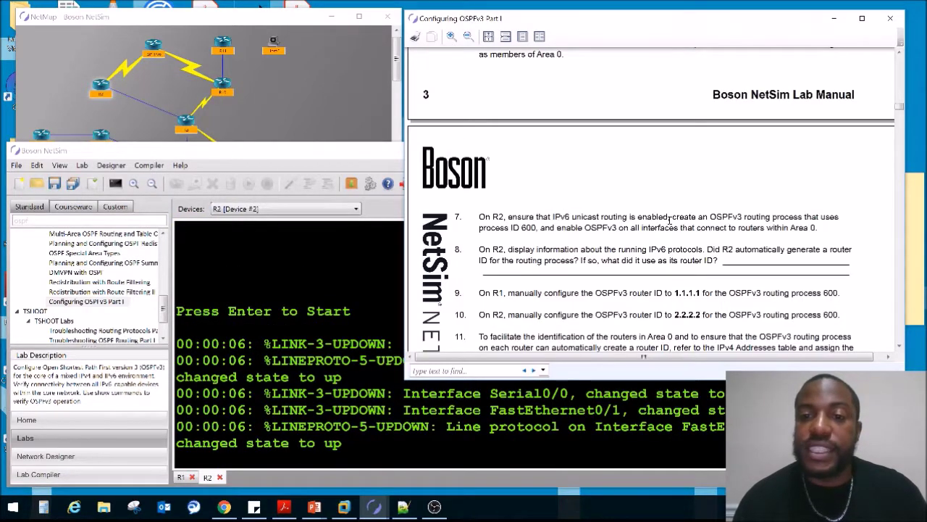
left_click_drag(674, 217, 508, 217)
left_click(466, 384)
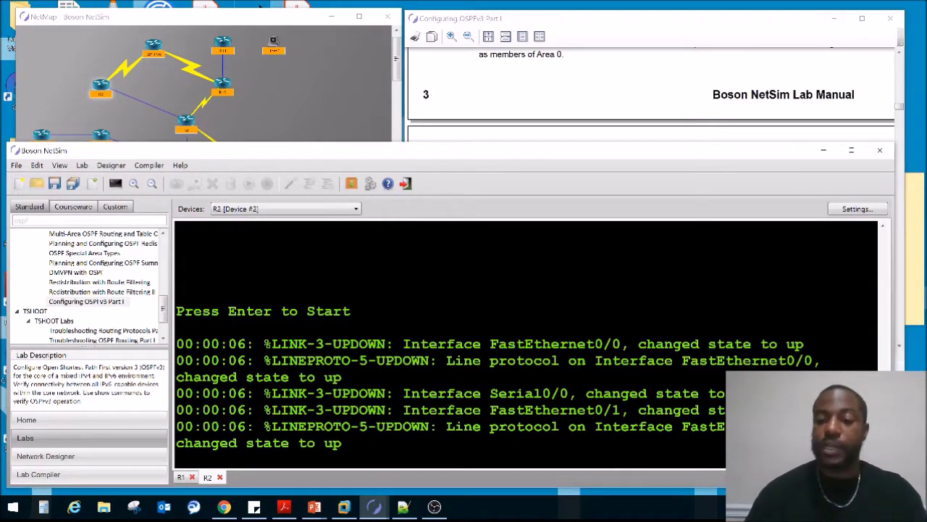
- Enter global configuration mode on R2 and enable IPv6 unicast routing
key("Return")
key("Return")
key("Return")
type("ena")
key("Return")
type("c")
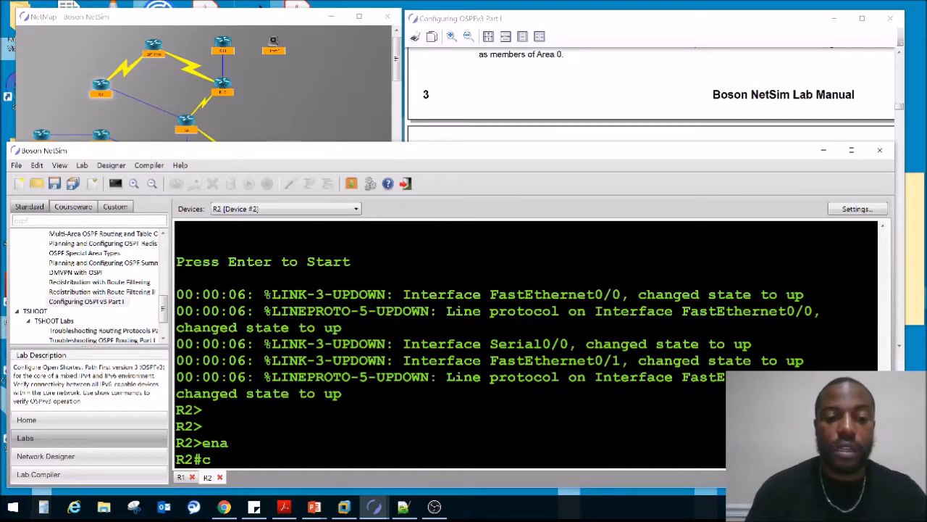
type("onfigure terminal")
key("Return")
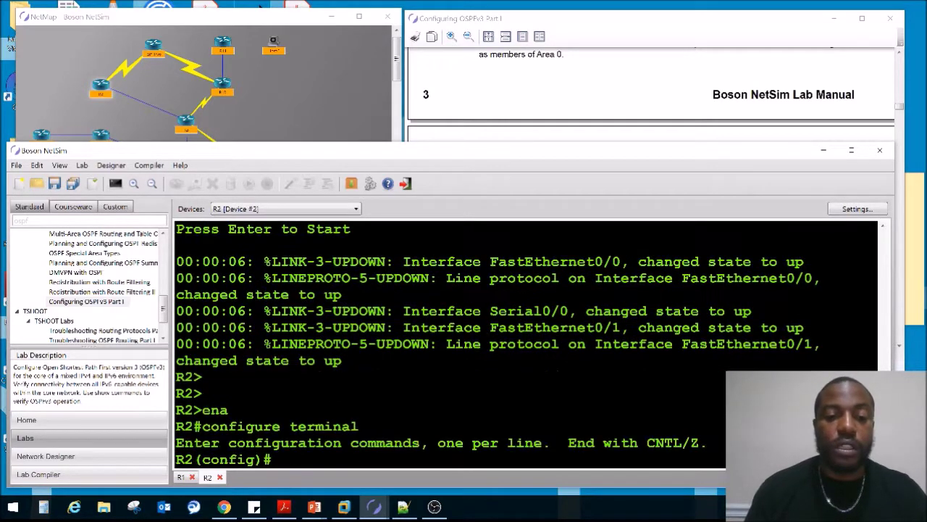
type("ipv6 unicast-routing")
key("Return")
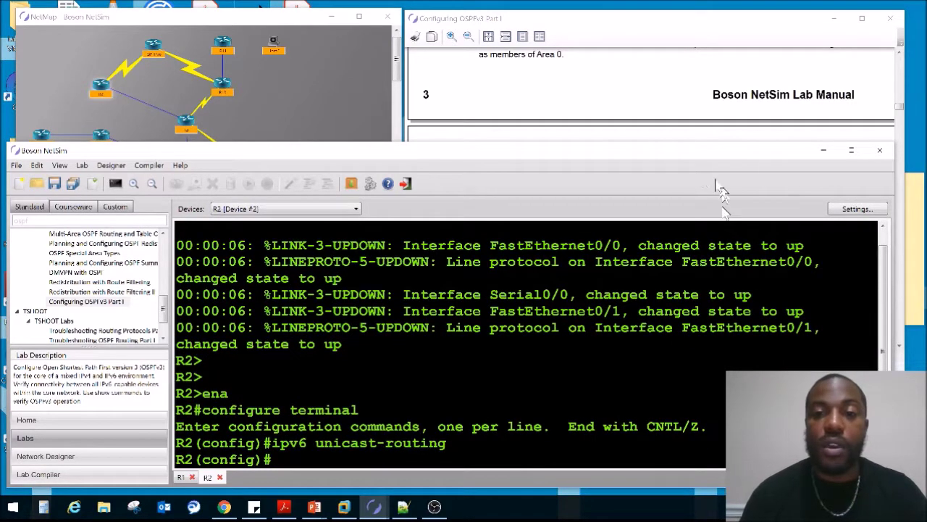
- Check the process ID in item 7 of the lab tasks and create OSPFv3 routing process 600 on R2
left_click(616, 115)
left_click_drag(673, 217, 536, 227)
left_click(461, 398)
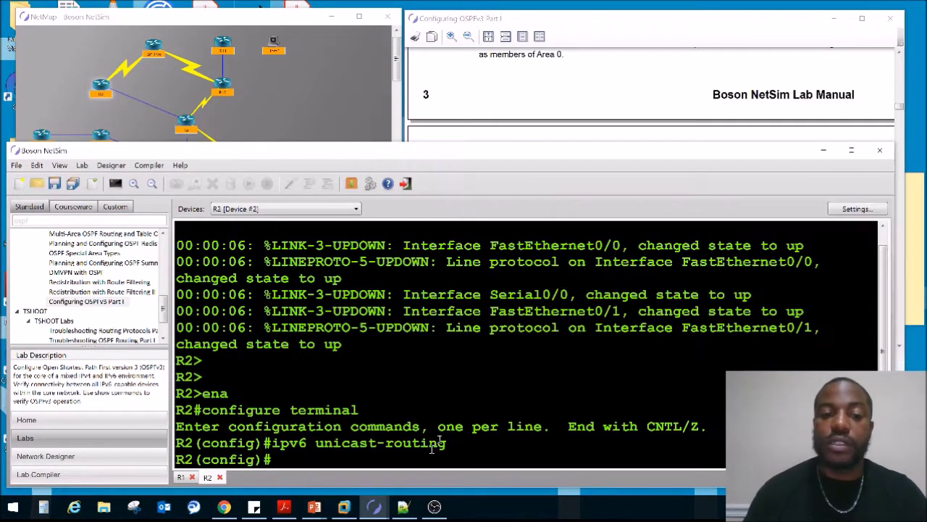
type("ipv")
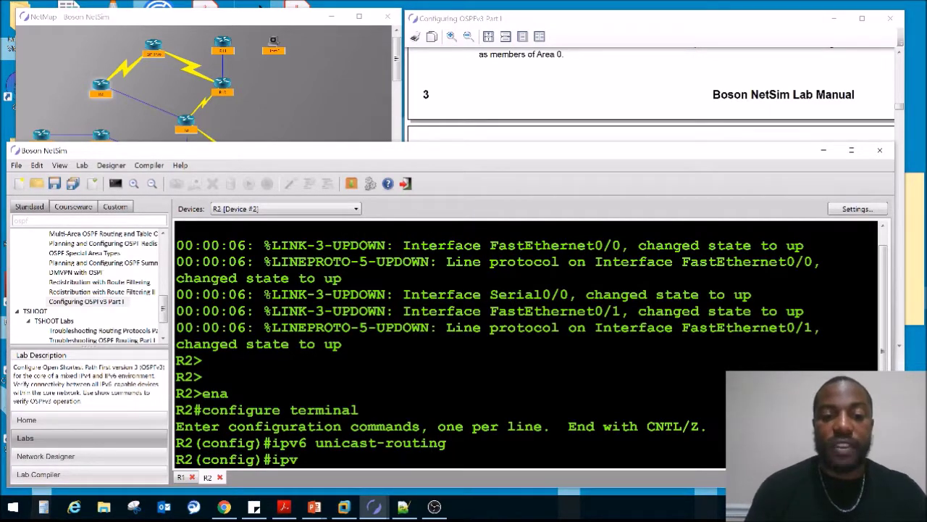
type("6 router")
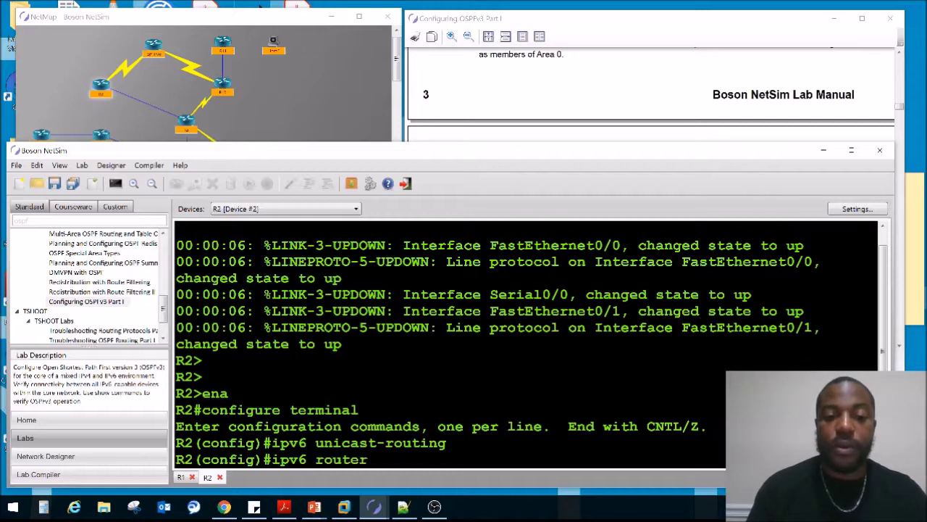
type(" ospf 600")
key("Return")
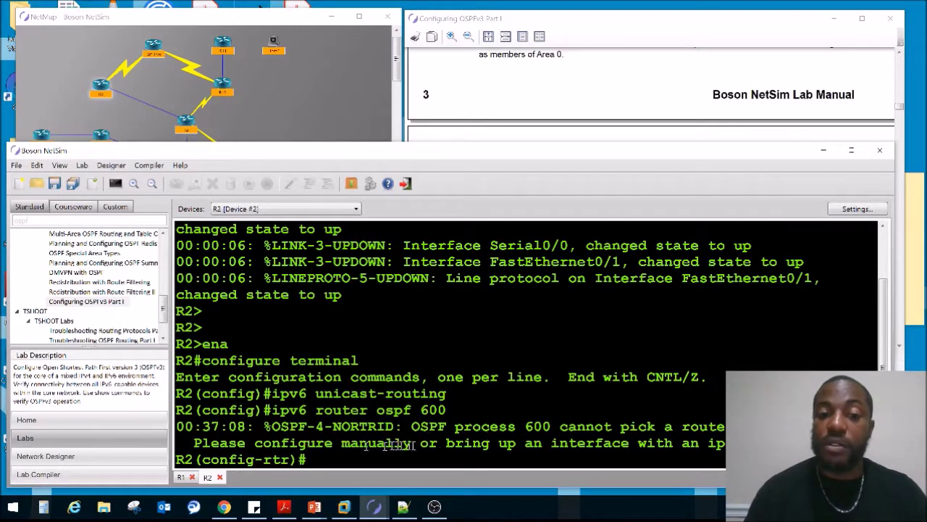
- Read the Area 0 interface requirement in item 7 and list R2's interfaces with the show ip interface brief command
left_click(646, 92)
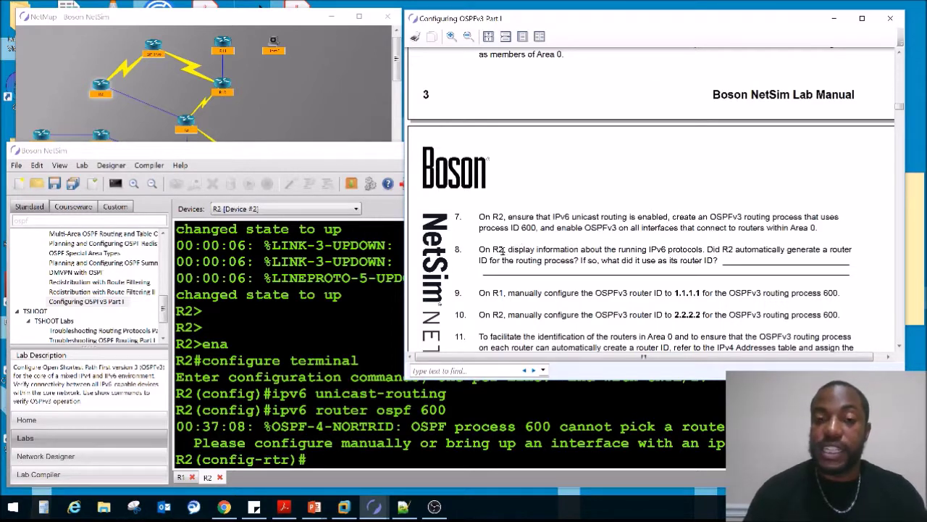
left_click_drag(556, 227, 809, 227)
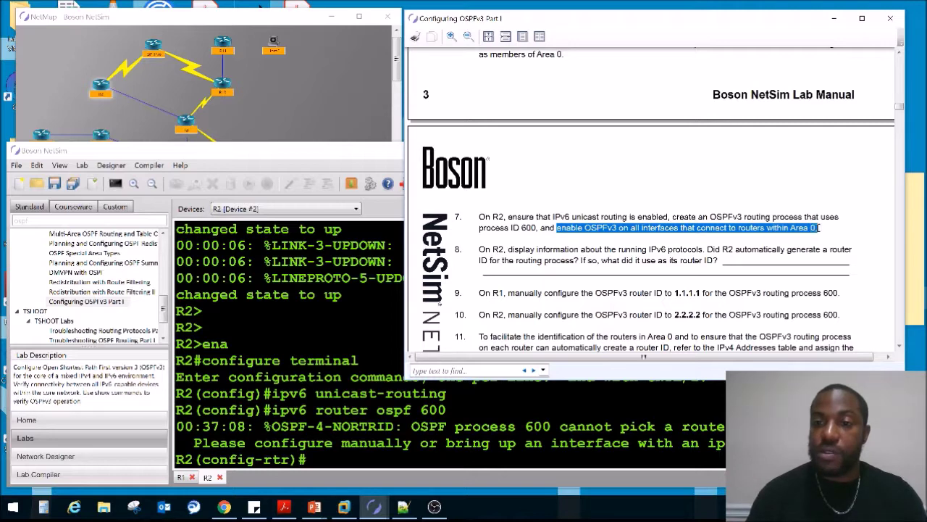
left_click(364, 424)
type("do sho ip")
type("inter")
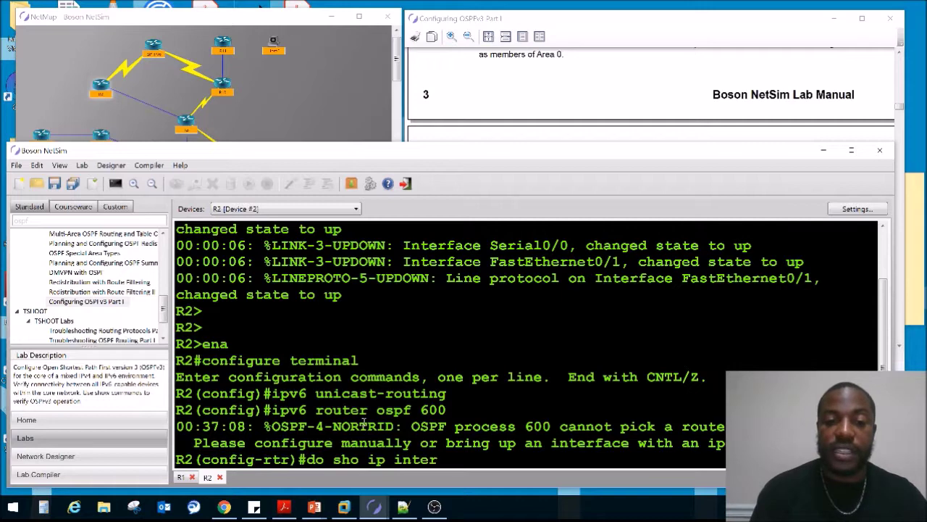
type(" brief")
key("Return")
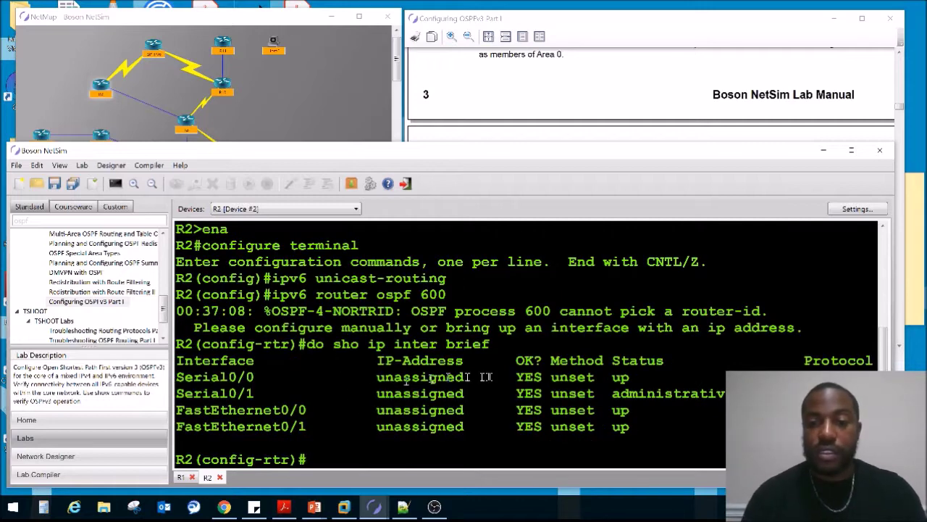
left_click_drag(408, 376, 441, 426)
left_click(476, 426)
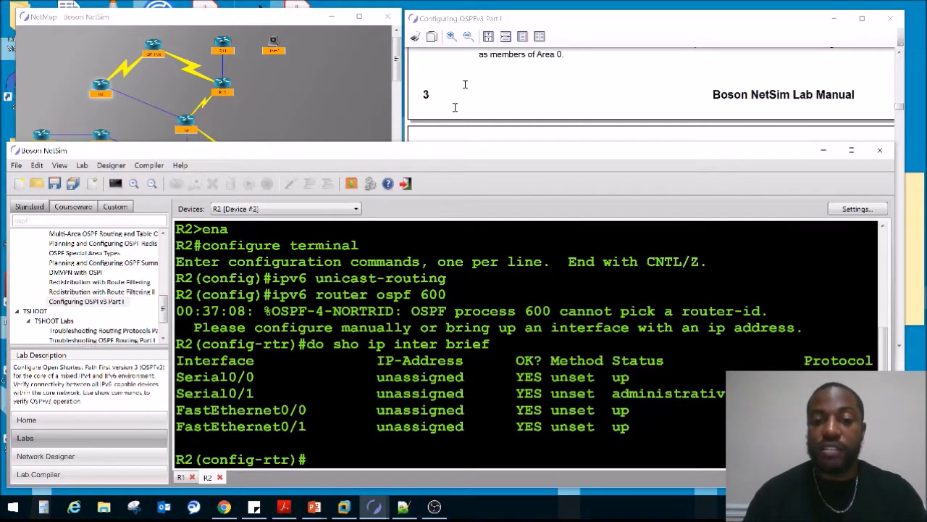
- Return R2 to privileged EXEC mode and display its running IPv6 protocols with show ipv6 protocols, checking the router ID
left_click(532, 77)
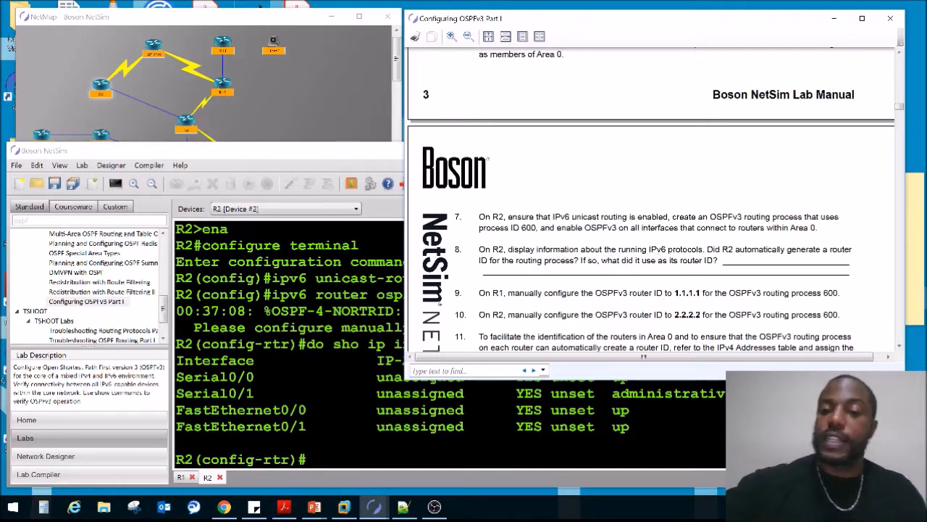
left_click(348, 428)
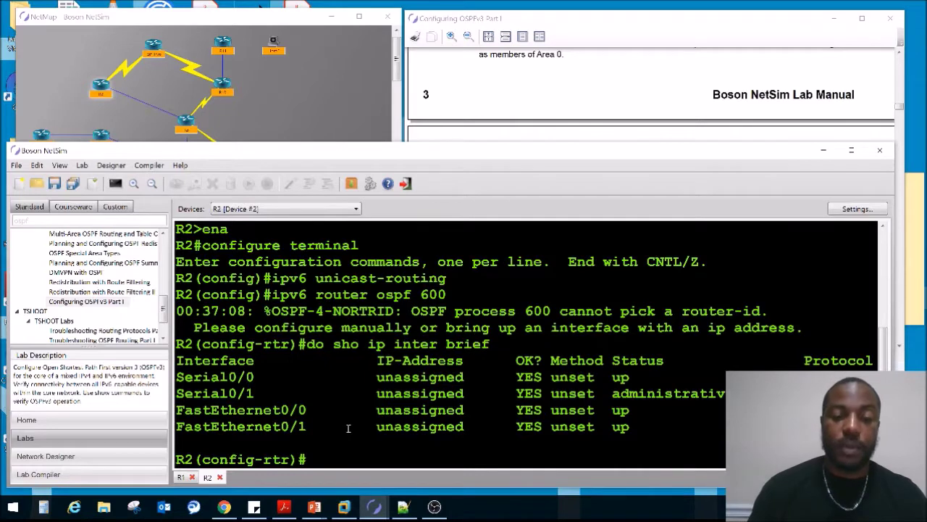
key("ctrl+z")
type("sho ip")
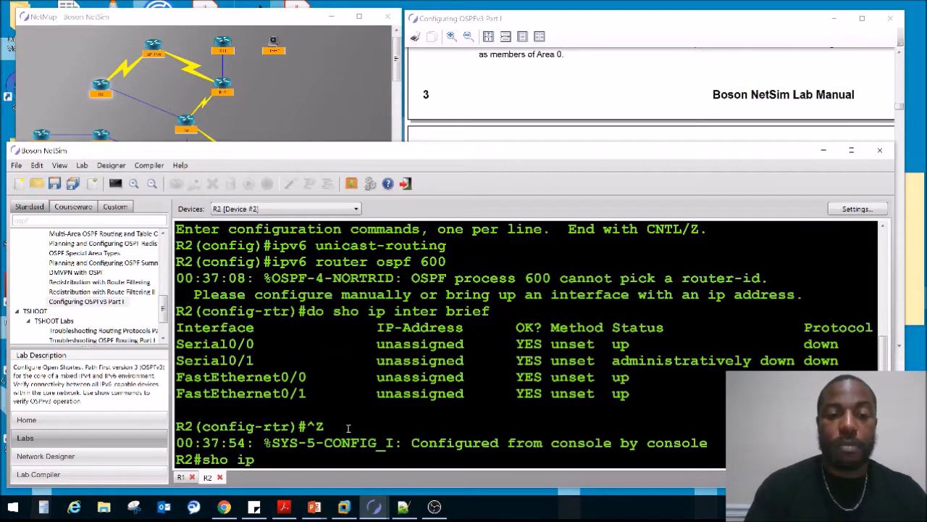
type("v6 protocols")
key("Return")
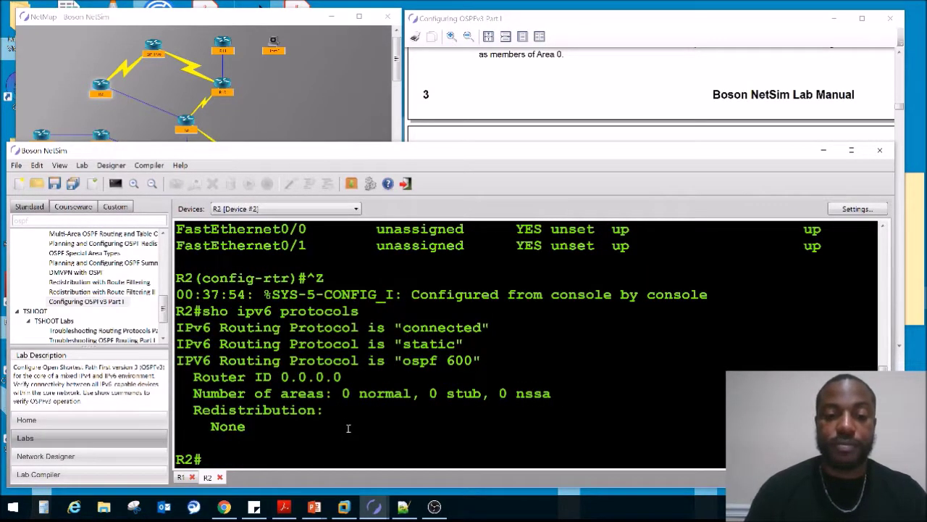
left_click_drag(342, 378, 236, 377)
- Read item 8 of the lab tasks and compare its router ID question with the OSPF 600 entry in R2's output
left_click(534, 100)
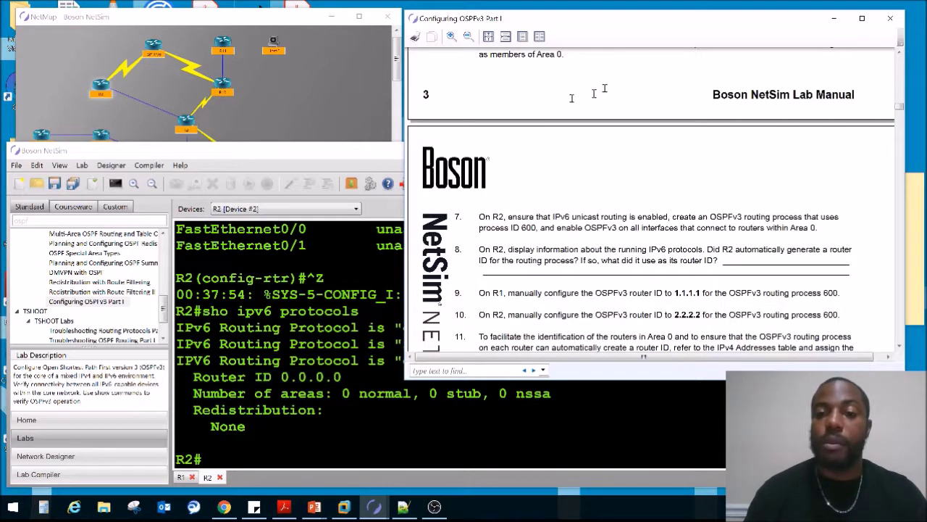
left_click_drag(479, 292, 544, 294)
left_click_drag(606, 250, 752, 250)
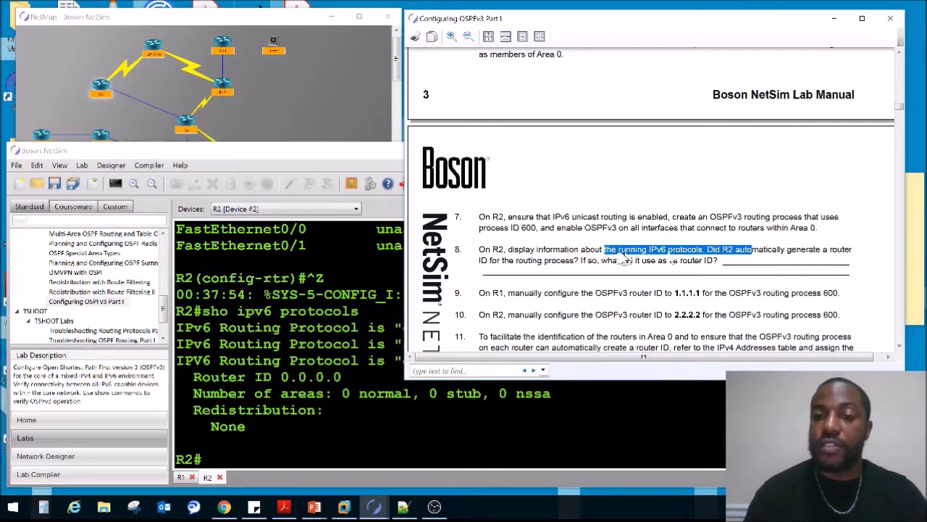
left_click_drag(505, 250, 721, 261)
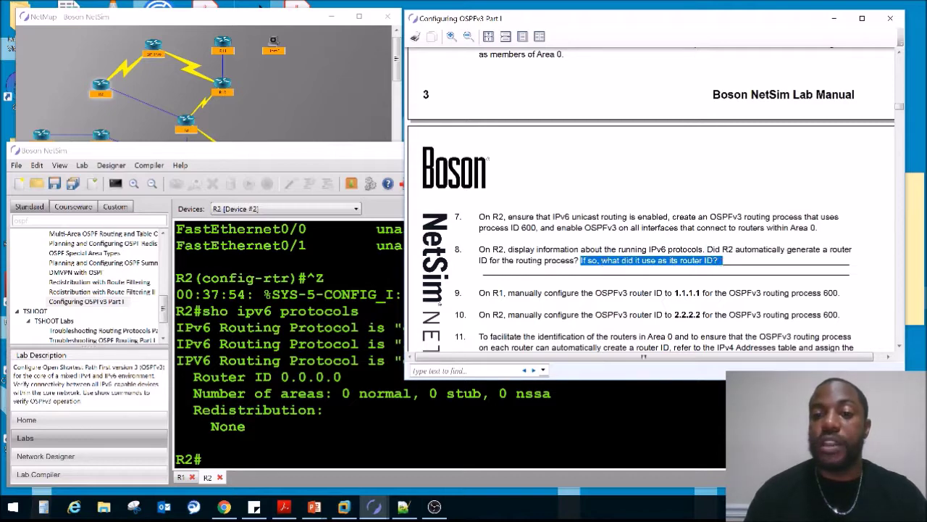
left_click(346, 372)
left_click_drag(353, 371, 276, 377)
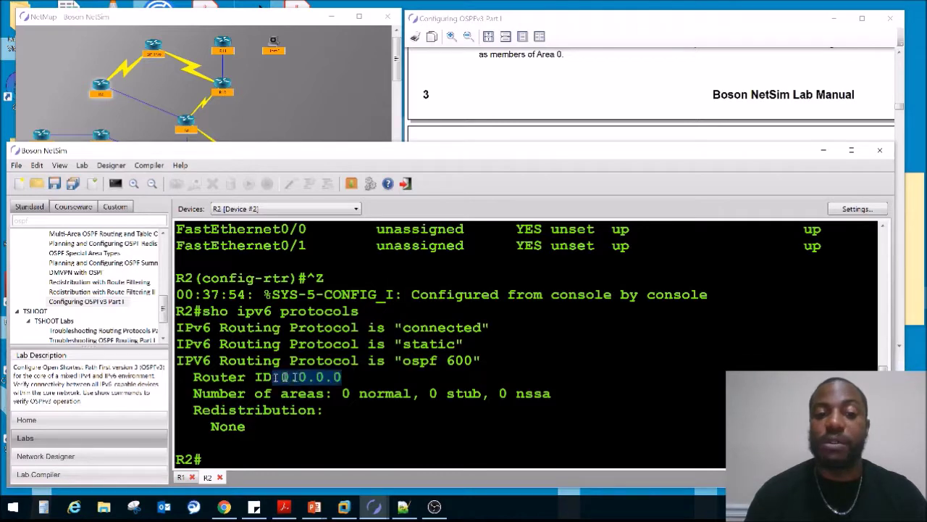
- Read item 9 of the lab tasks about R1's router ID and open R1's console from the network map
left_click(623, 98)
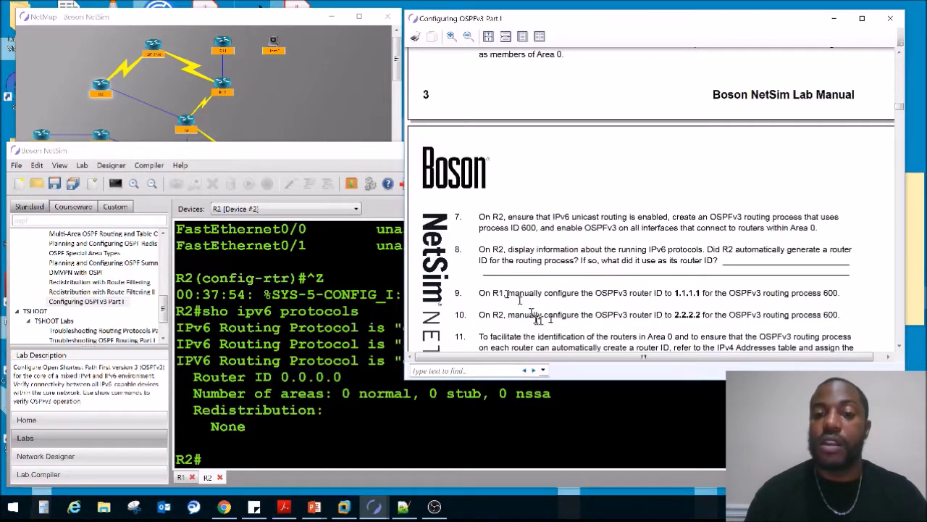
left_click_drag(484, 294, 841, 293)
left_click(473, 409)
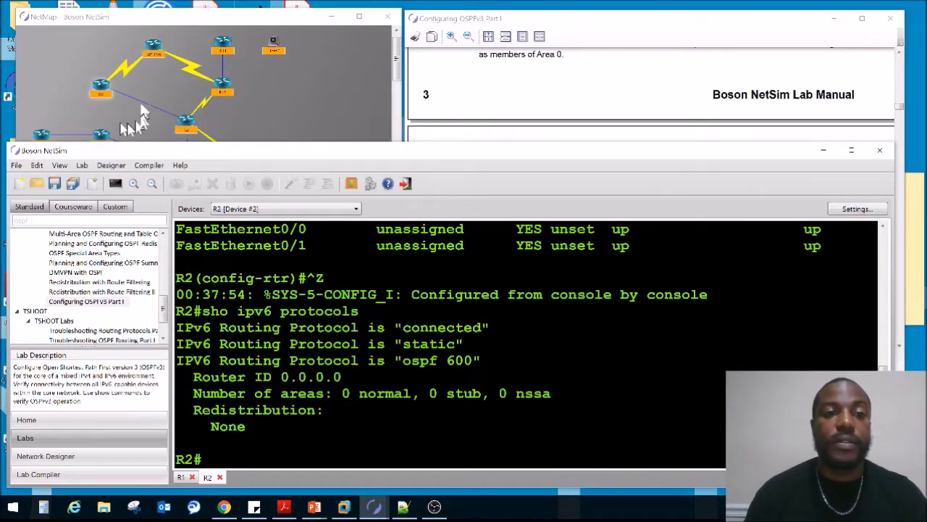
left_click(319, 79)
scroll(348, 76, "down", 2)
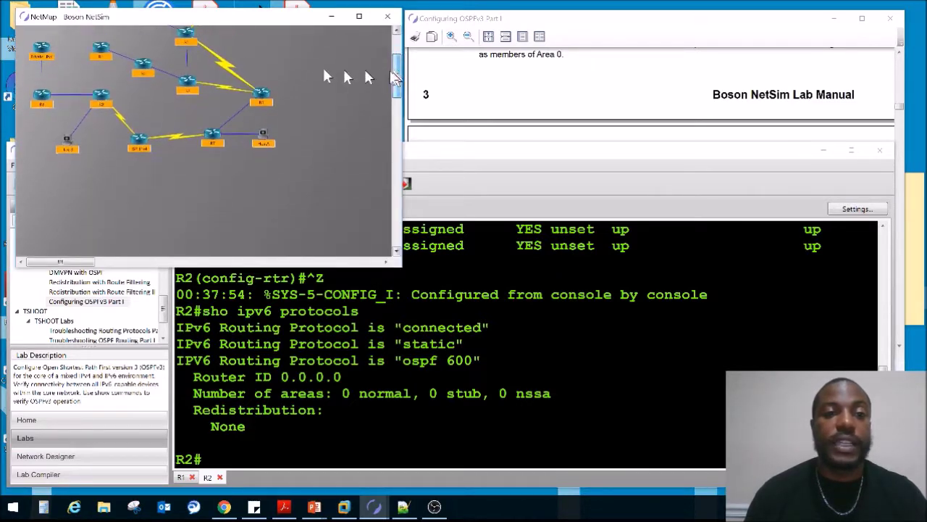
double_click(104, 50)
left_click(582, 105)
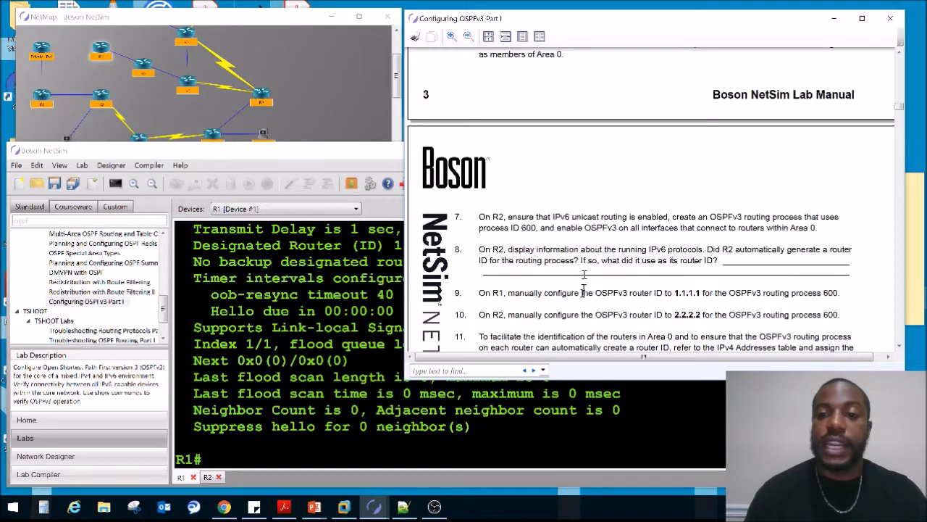
- Review the earlier output in R1's console and enter global configuration mode with configure terminal
left_click(321, 350)
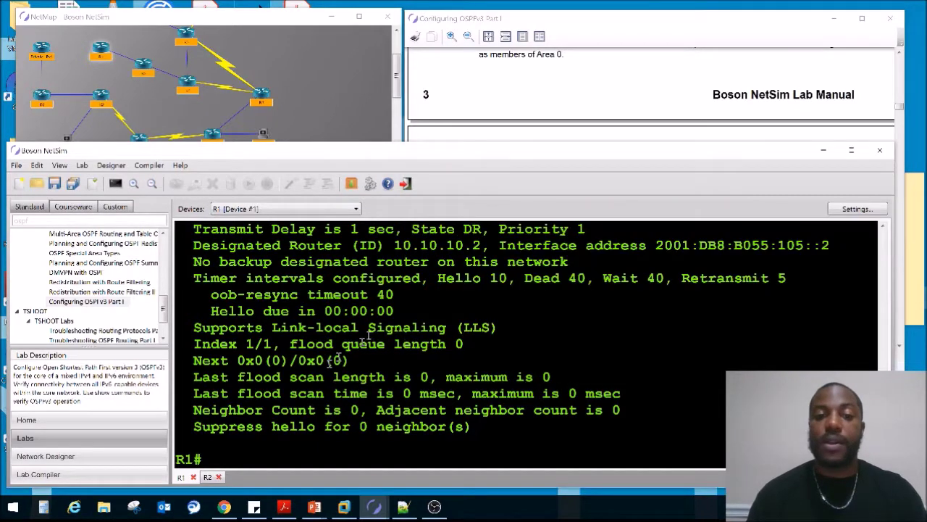
scroll(399, 318, "up", 4)
left_click_drag(684, 284, 508, 284)
scroll(515, 370, "down", 4)
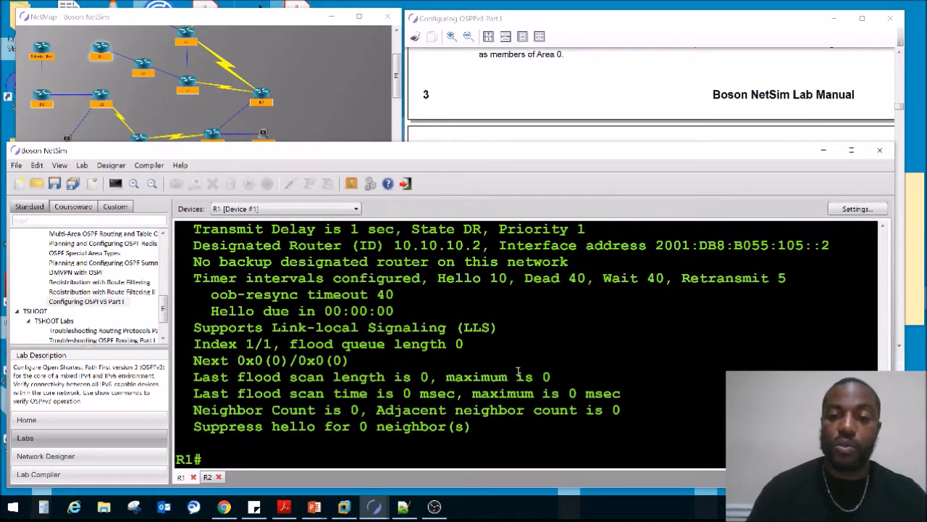
type("configure terminal")
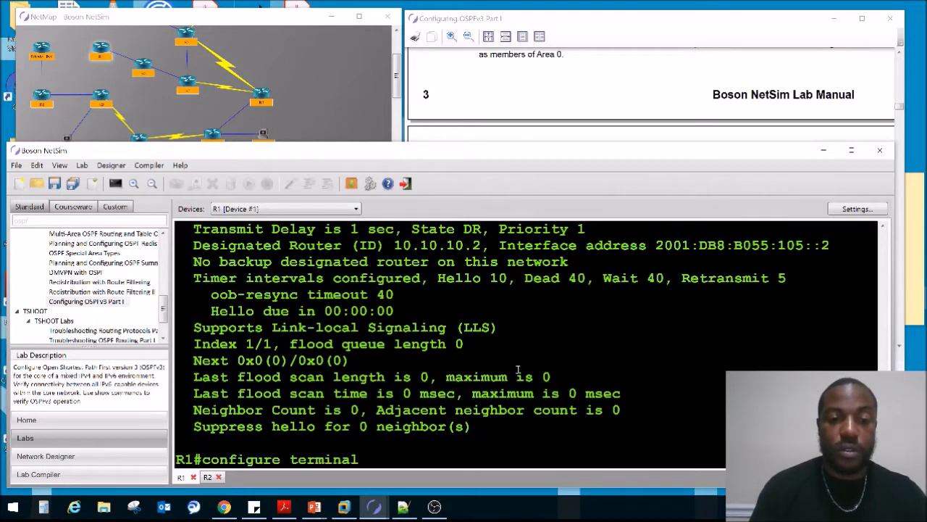
key("Return")
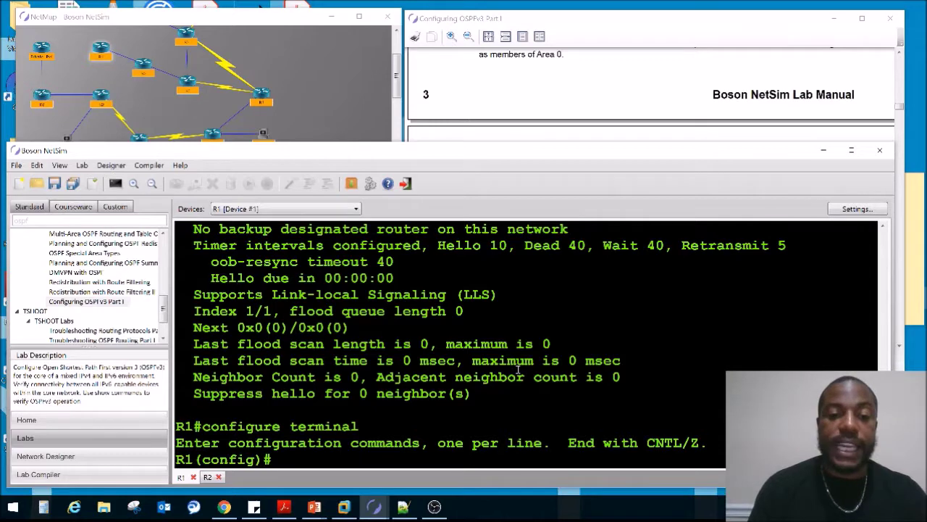
type("rou")
key("Tab")
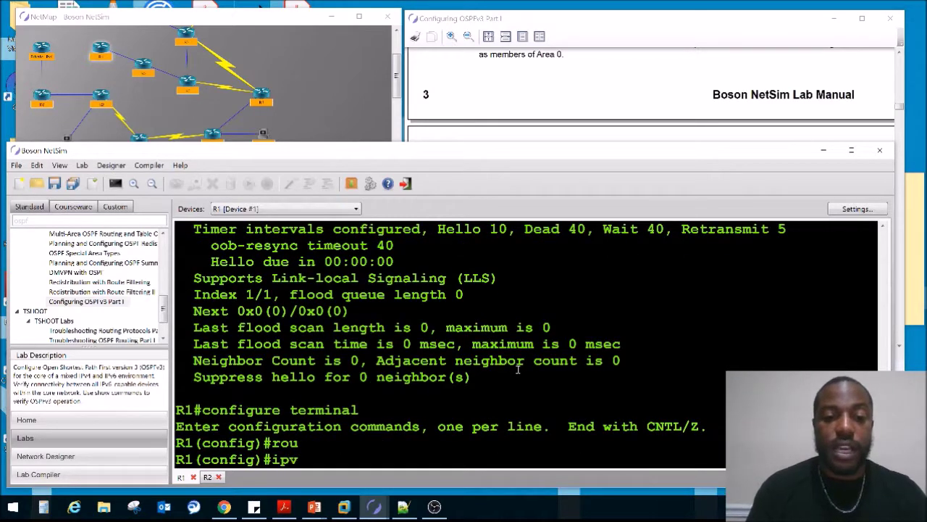
type("ou")
key("Tab")
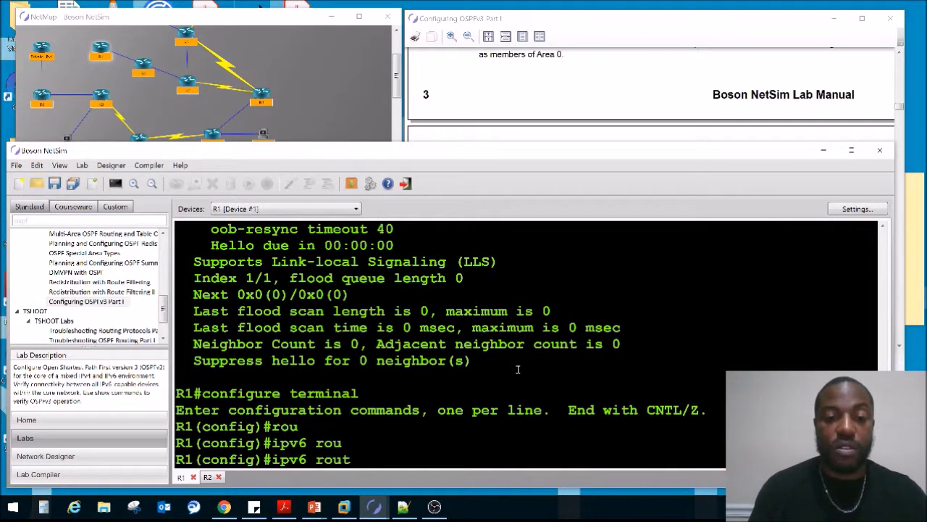
key("Tab")
key("BackSpace")
key("BackSpace")
key("BackSpace")
key("BackSpace")
key("BackSpace")
key("BackSpace")
key("BackSpace")
key("BackSpace")
key("BackSpace")
key("BackSpace")
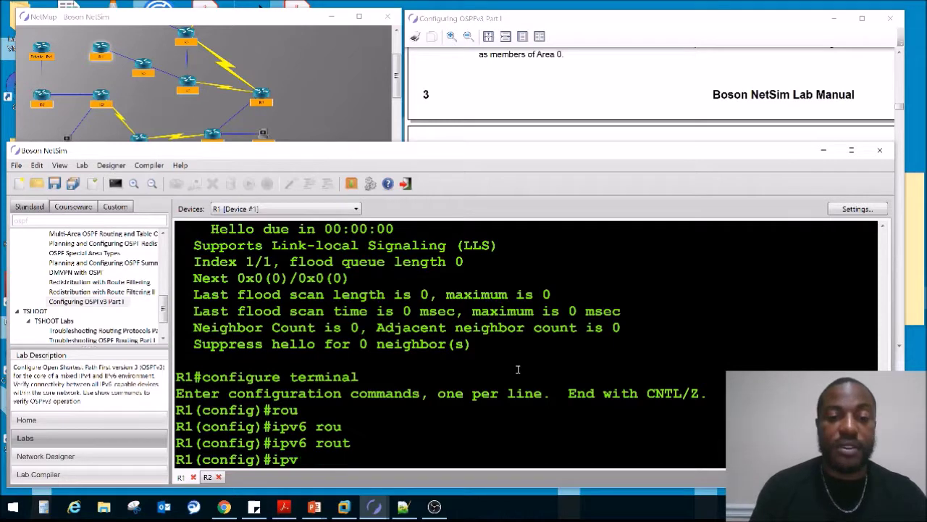
- Open OSPFv3 process 600 on R1 with ipv6 router ospf 600 and set its router ID to 1.1.1.1
type("ipv6")
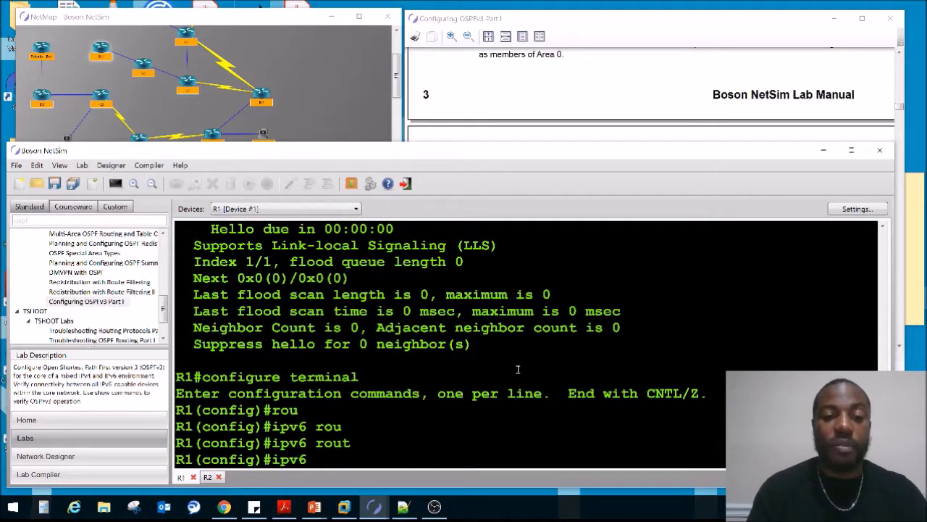
type(" router ospf 600")
key("Return")
type("router-id 1.1.1.1")
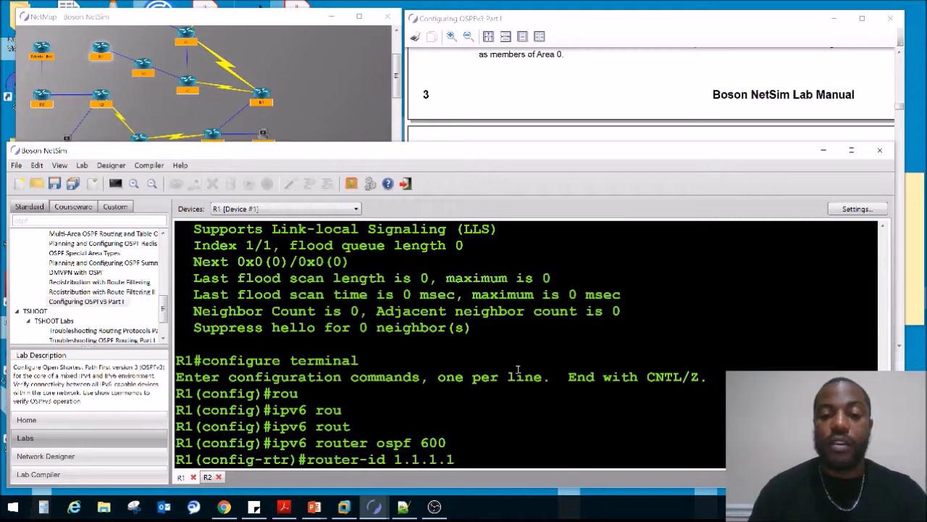
key("Return")
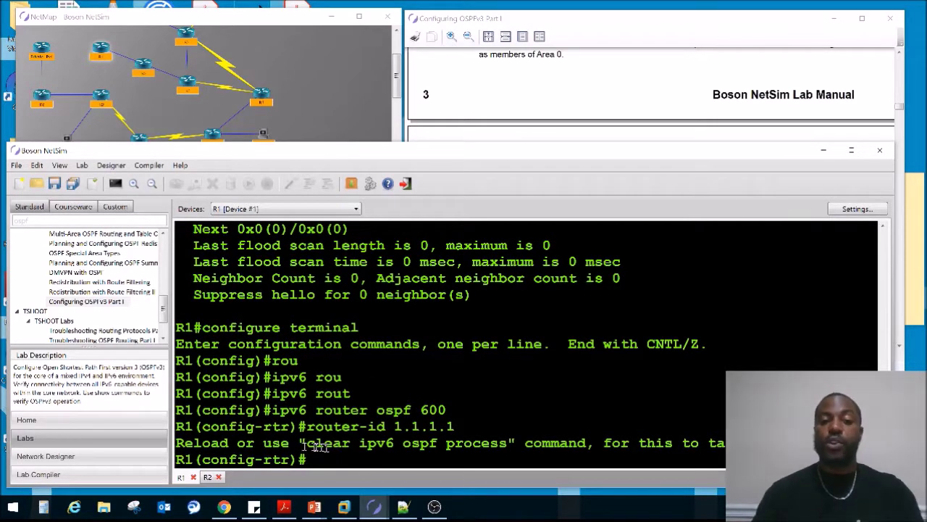
- Return R1 to privileged EXEC mode and reset its OSPFv3 process with clear ipv6 ospf process, answering y
left_click_drag(182, 443, 768, 449)
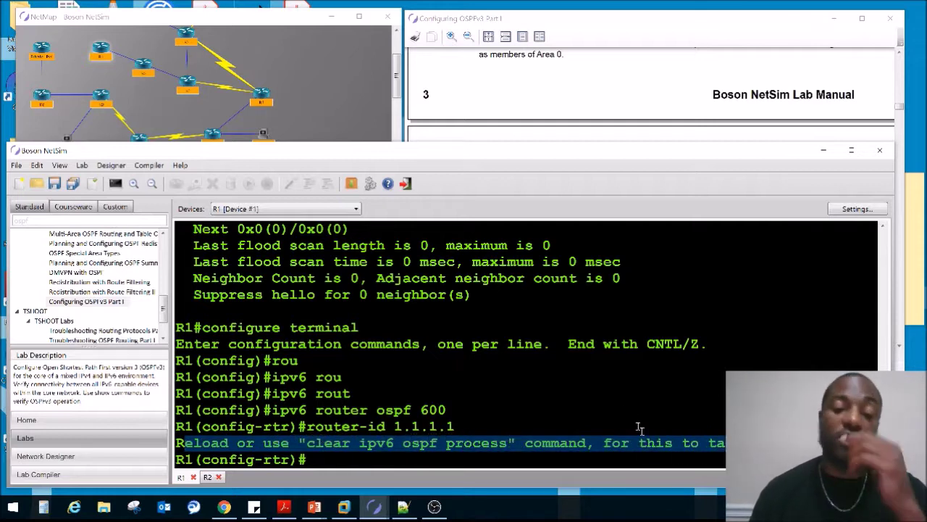
left_click(611, 408)
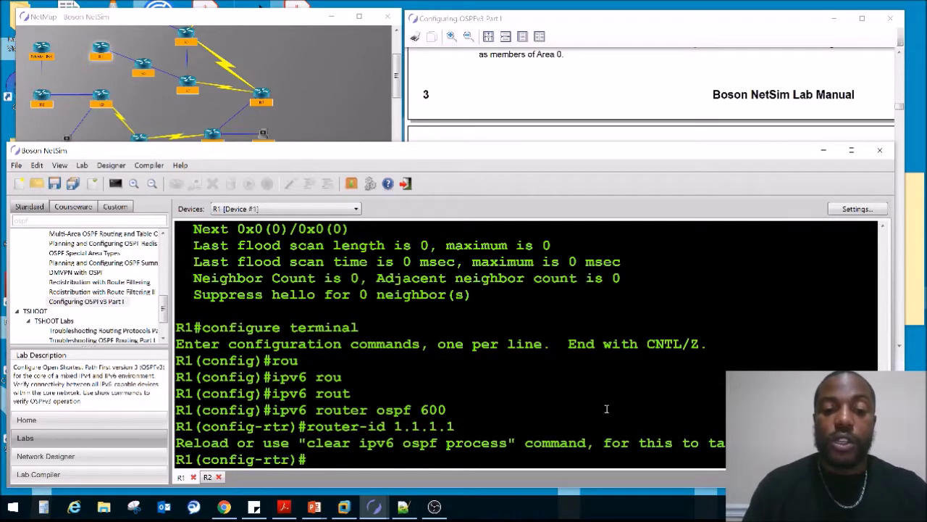
key("Return")
key("Return")
key("Return")
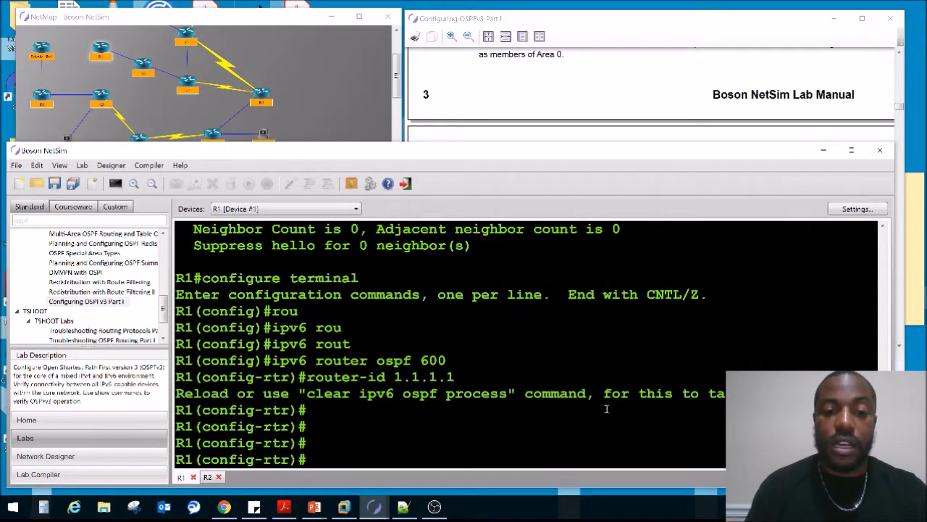
key("ctrl+z")
type("clea")
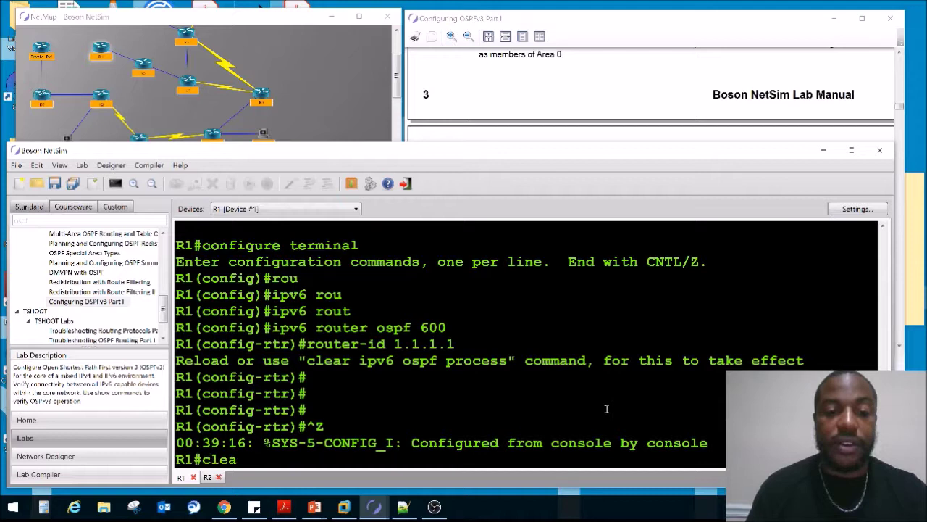
type("r ipv6 ospf process")
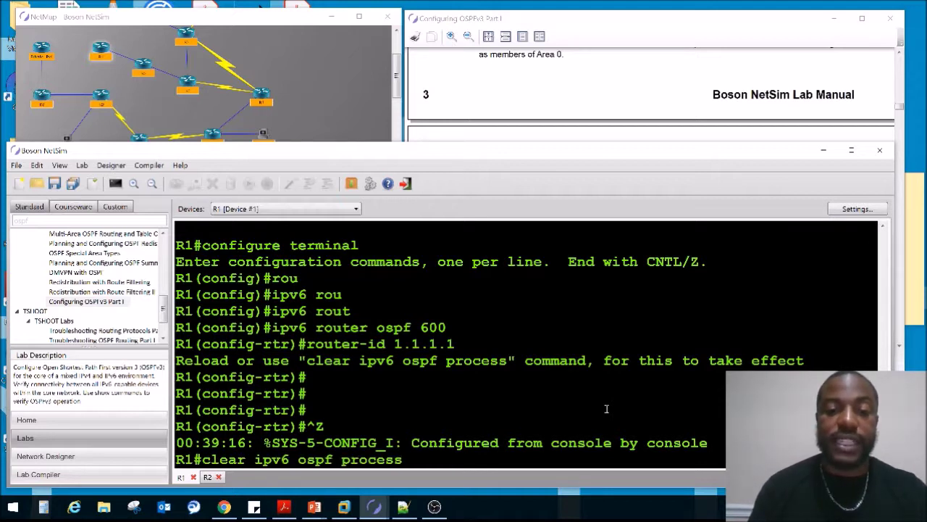
key("Return")
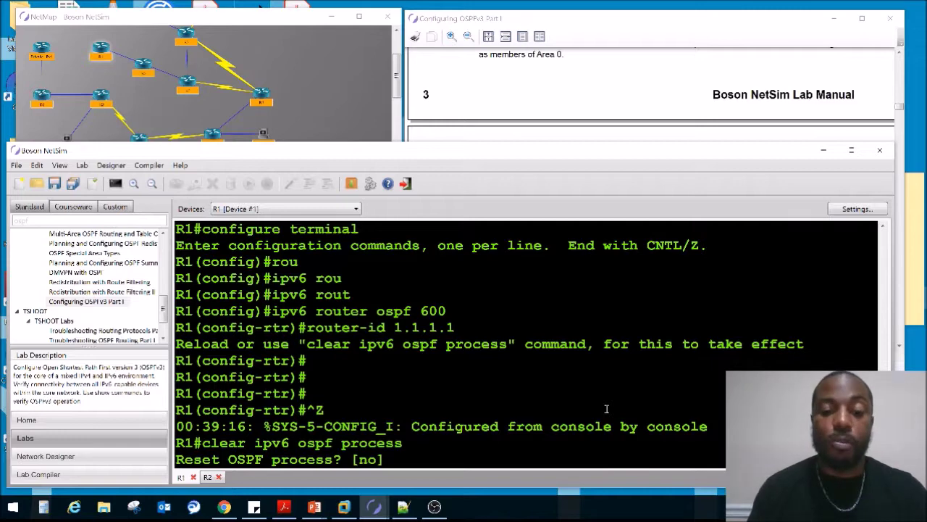
key("Return")
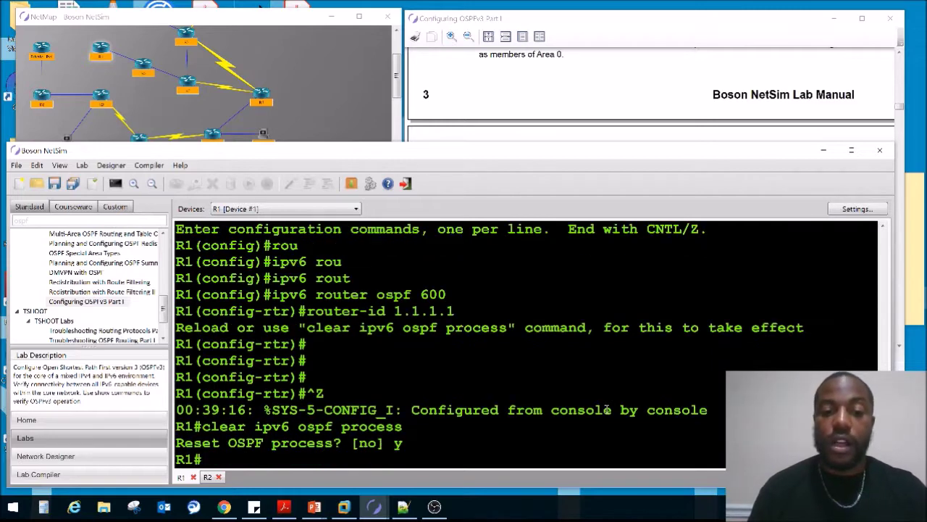
- Read item 10 of the lab tasks about R2's router ID and open R2's console from the network map
left_click(518, 98)
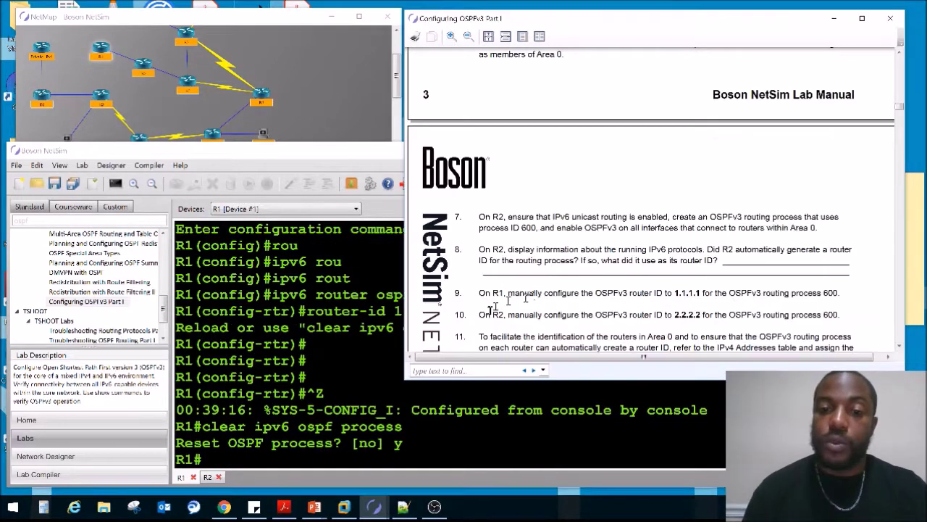
left_click_drag(479, 314, 543, 314)
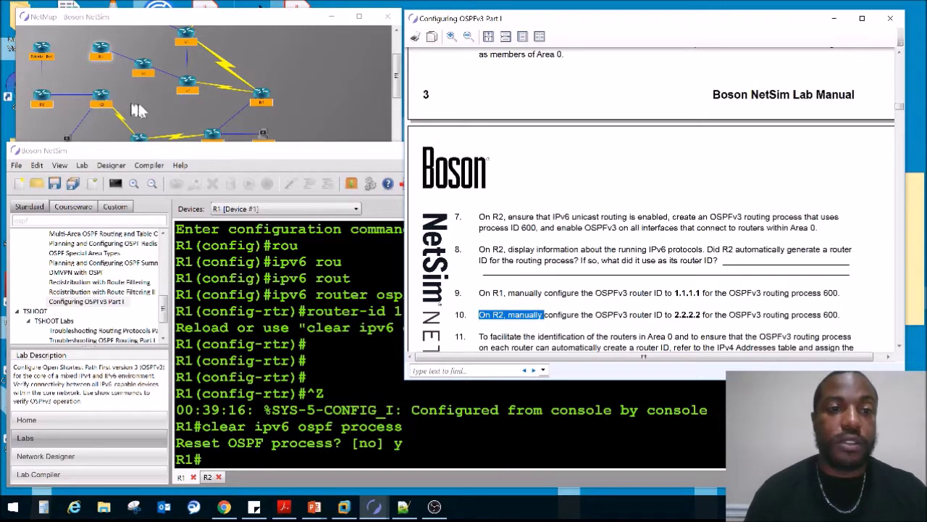
double_click(143, 109)
double_click(688, 314)
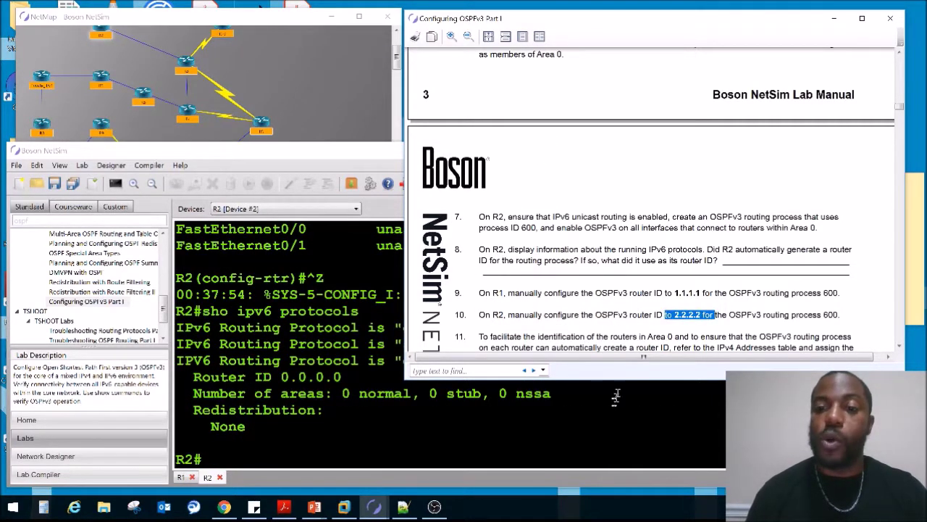
- Enter global configuration mode on R2 and open OSPFv3 process 600 with ipv6 router ospf 600
left_click(600, 424)
type("conf")
key("Tab")
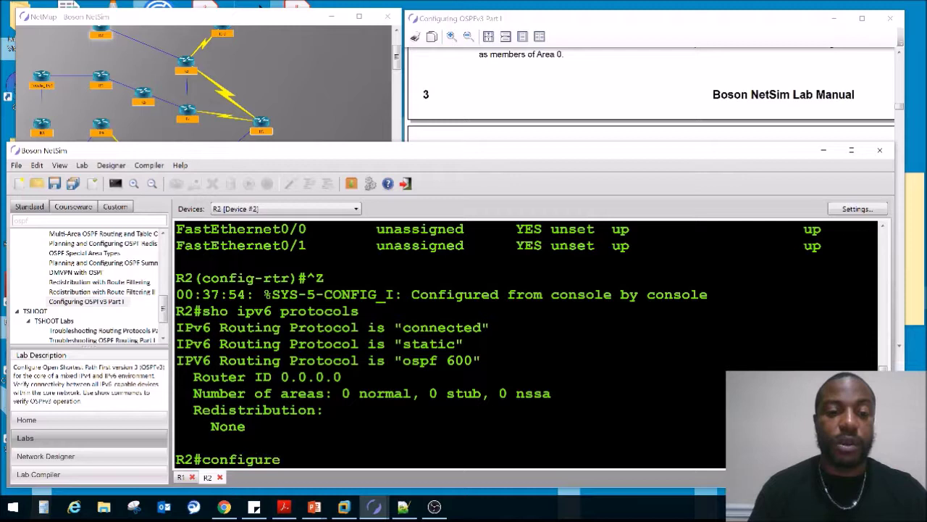
type("t")
key("Tab")
key("Return")
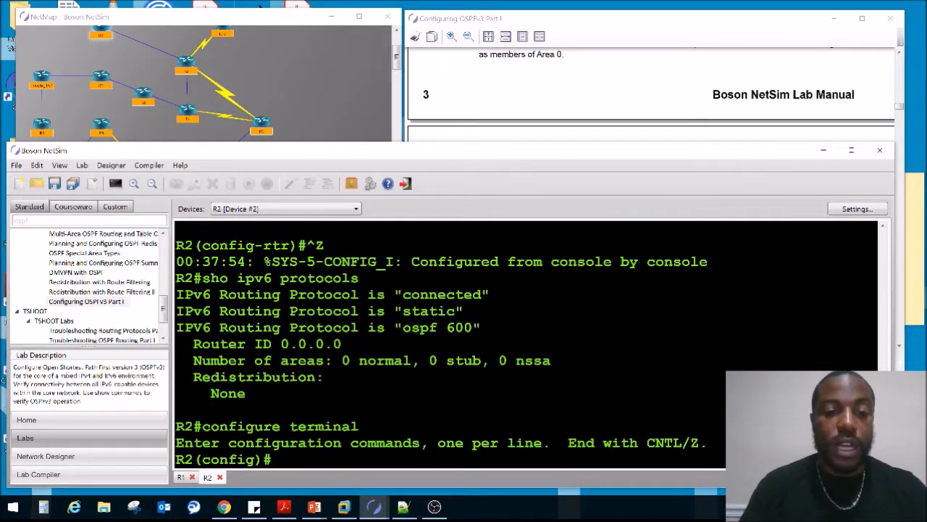
type("ipv6 router os")
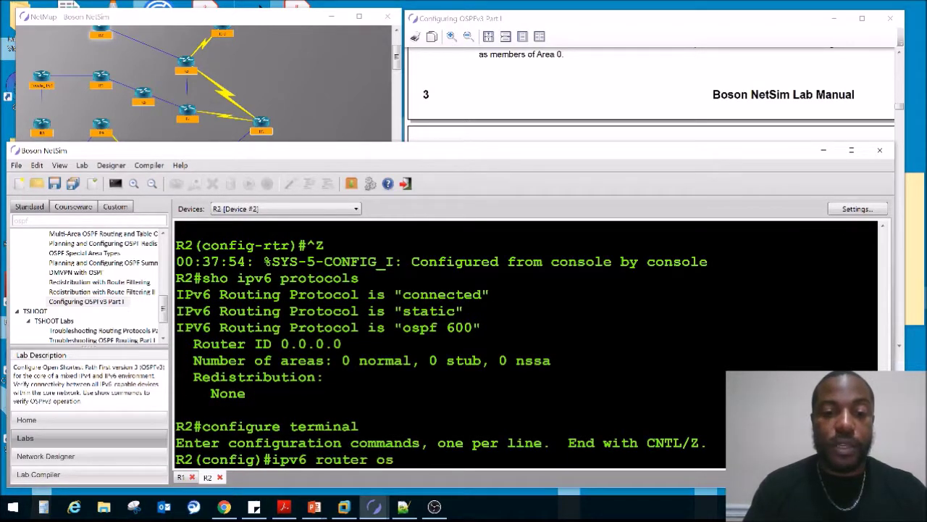
type("pf 600")
key("Return")
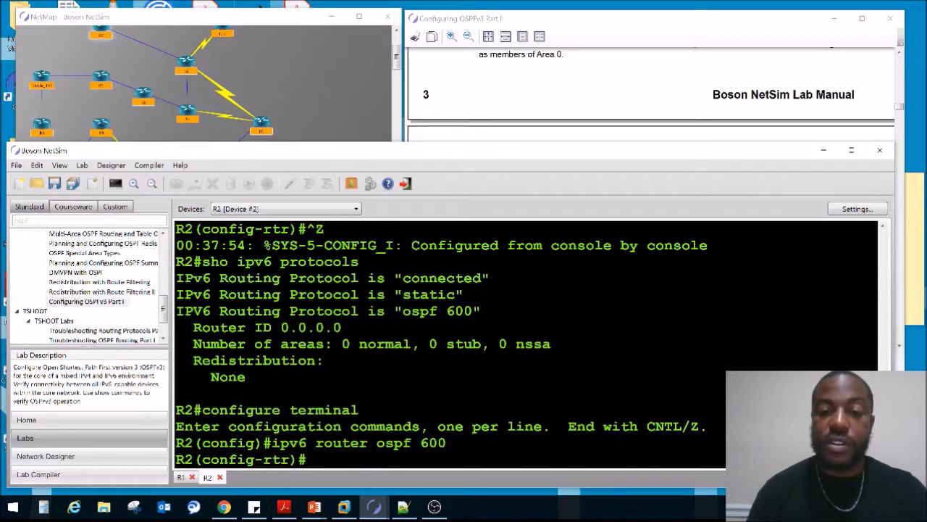
- Recheck item 10 and set R2's OSPFv3 router ID to 2.2.2.2 with the router-id command
left_click(887, 58)
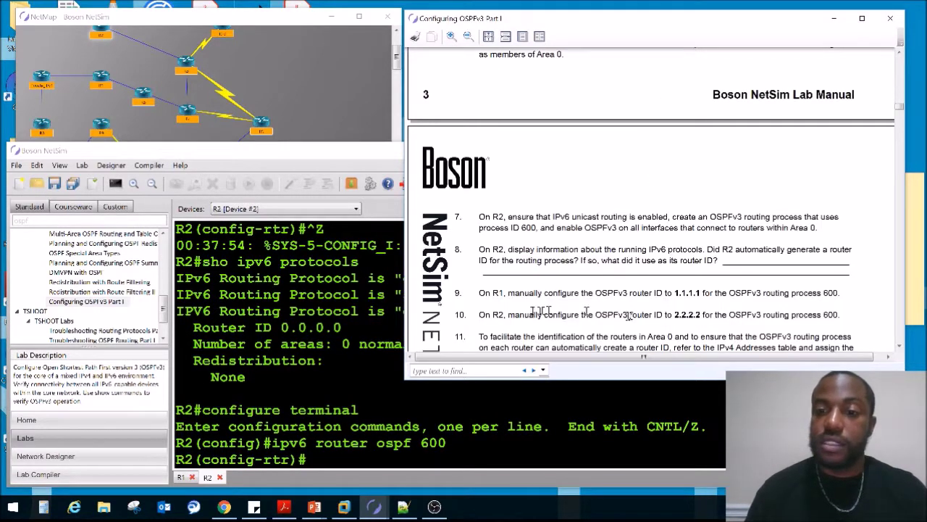
left_click(322, 399)
type("r")
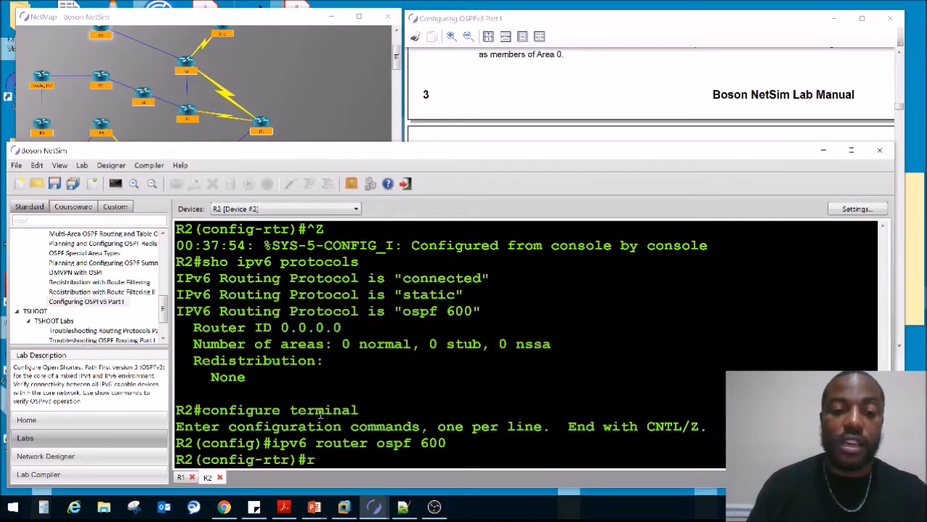
type("outer-id 2.")
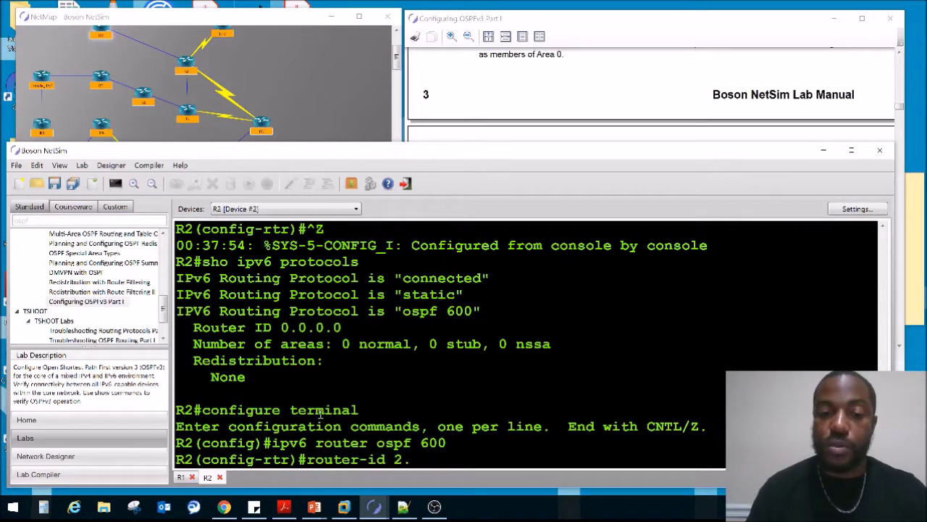
key("Return")
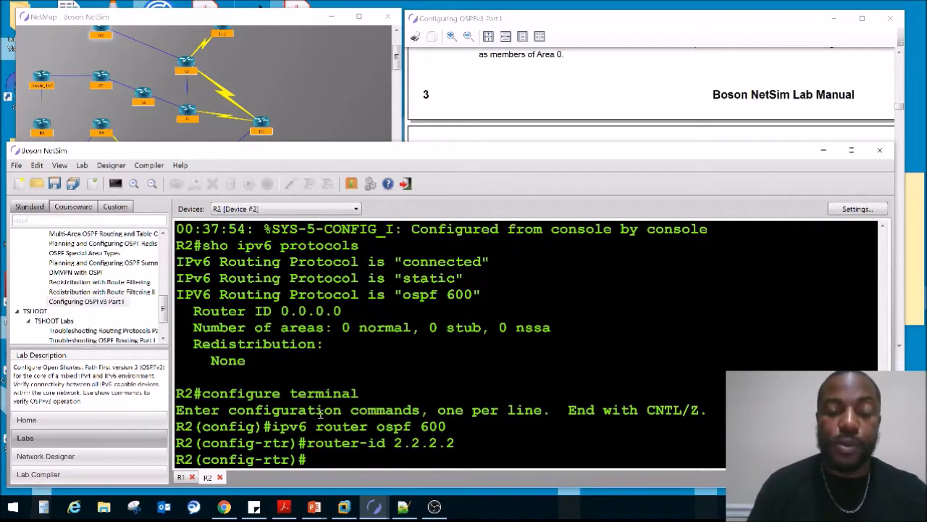
- Display R2's running IPv6 protocols from router configuration mode with do sho ipv6 proto and check the OSPF 600 router ID
key("Return")
key("Return")
key("Return")
type("do sho ipv")
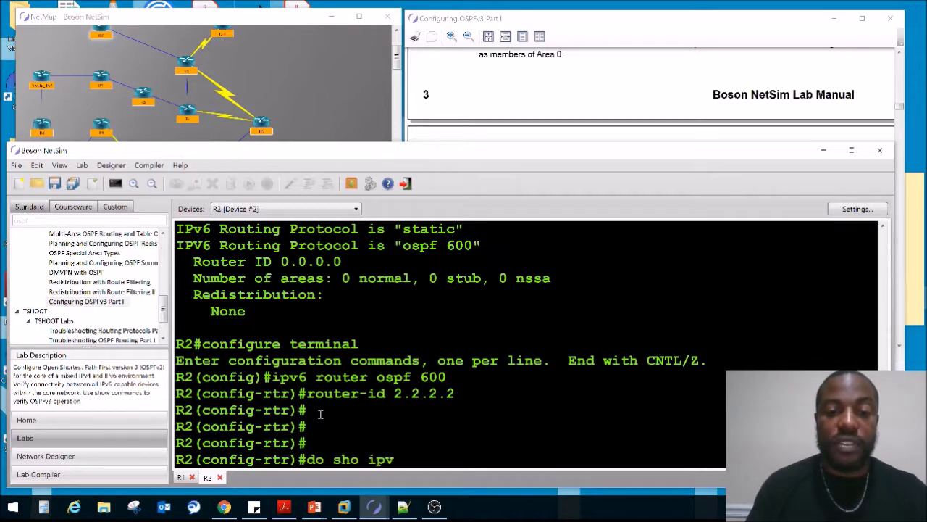
type("6")
key("Return")
type("proto")
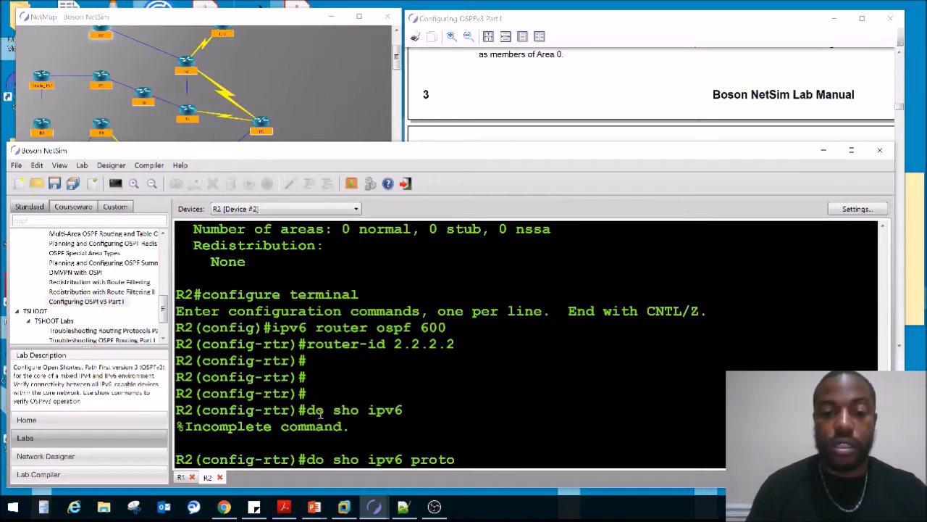
key("Return")
left_click_drag(346, 377, 290, 373)
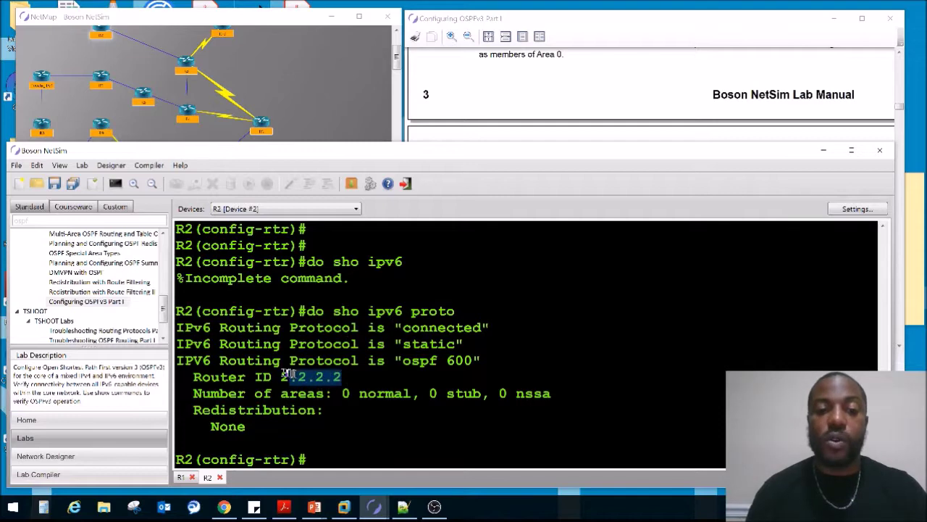
- Review the router ID in R2's earlier sho ipv6 protocols output and read item 11 of the lab tasks about Loopback 0 addressing
scroll(304, 371, "up", 6)
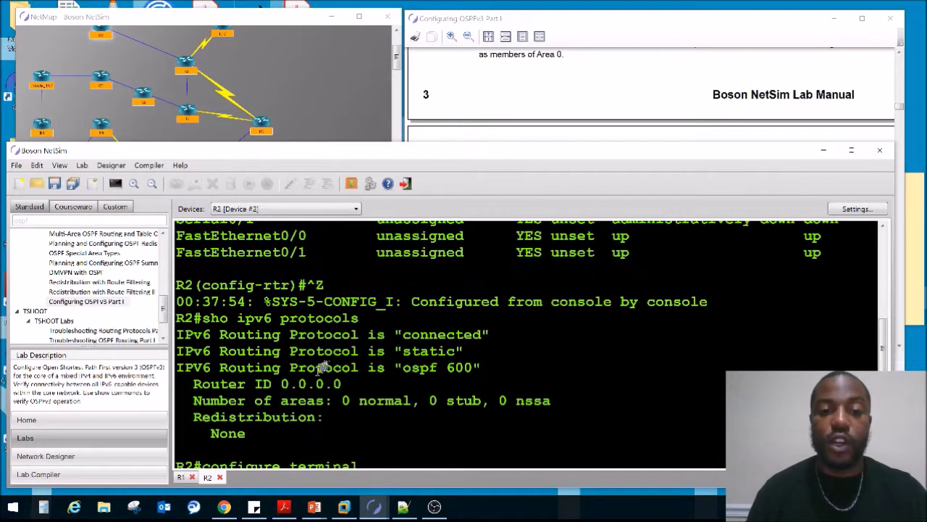
left_click_drag(343, 384, 283, 384)
left_click(558, 110)
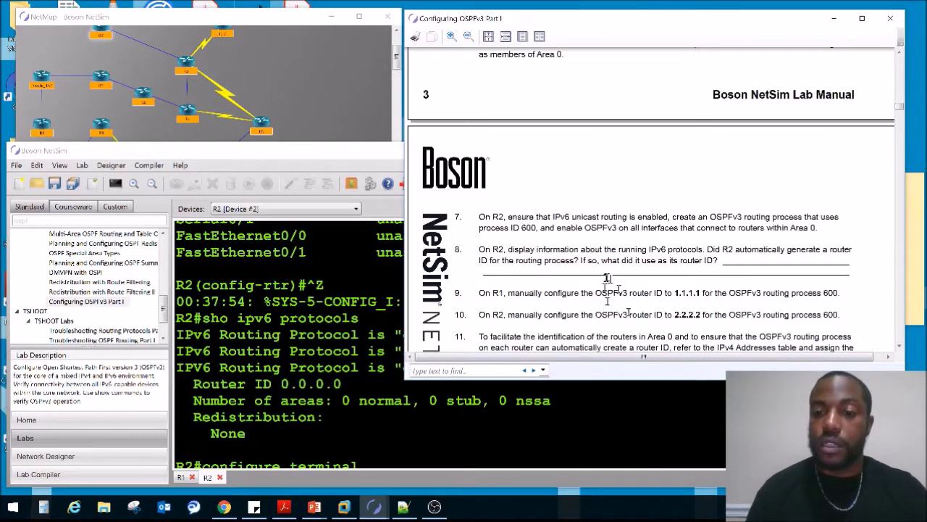
scroll(607, 279, "down", 2)
left_click_drag(491, 279, 829, 297)
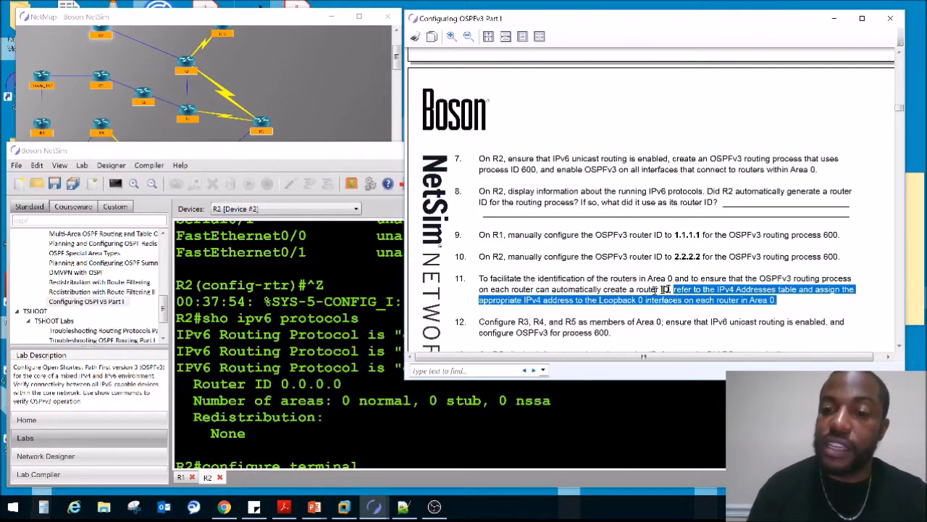
left_click(630, 303)
left_click_drag(684, 303, 600, 303)
- Look up the Loopback 0 addresses of the Area 0 routers in the lab's IPv4 Addresses table and locate R1 on the network map
scroll(605, 289, "up", 15)
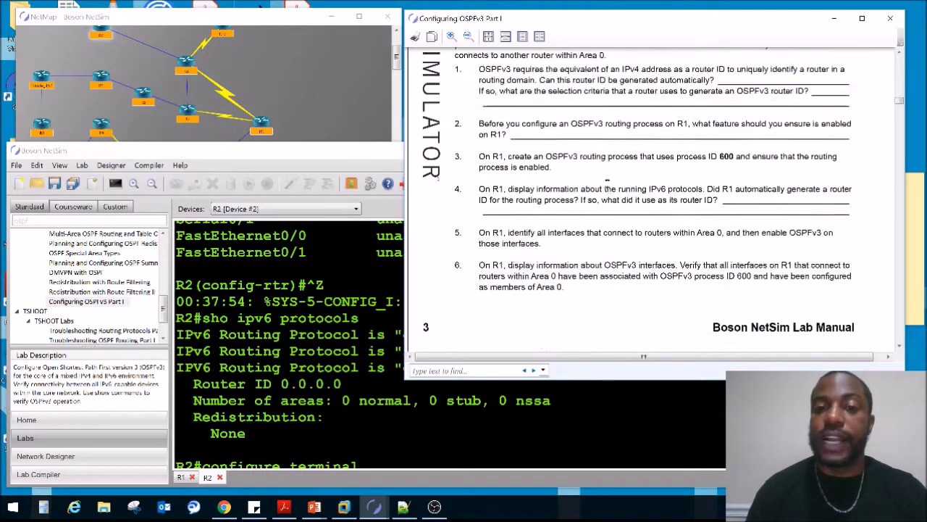
left_click_drag(568, 205, 460, 204)
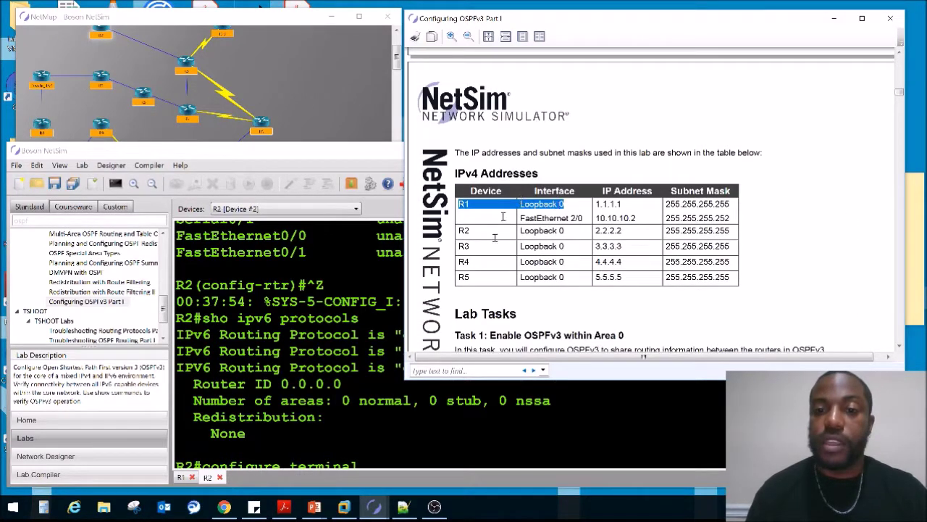
mouse_move(100, 78)
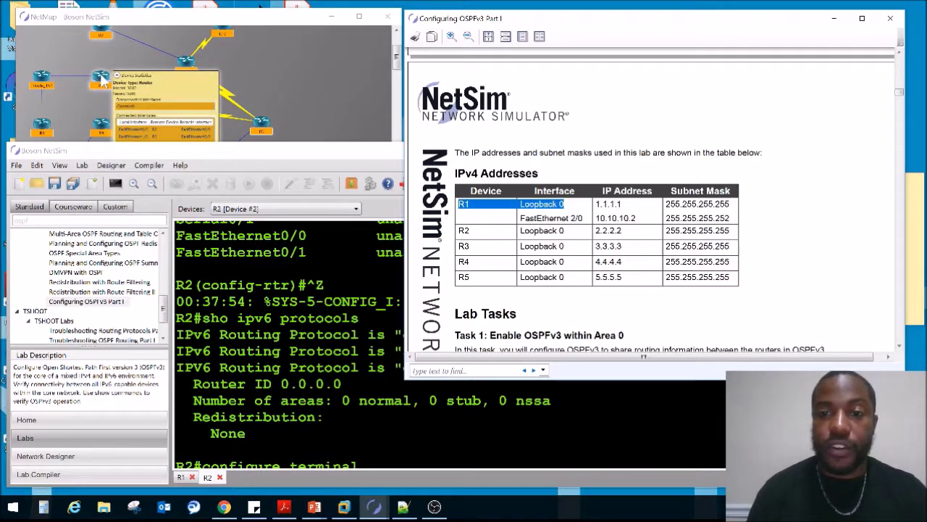
left_click(101, 80)
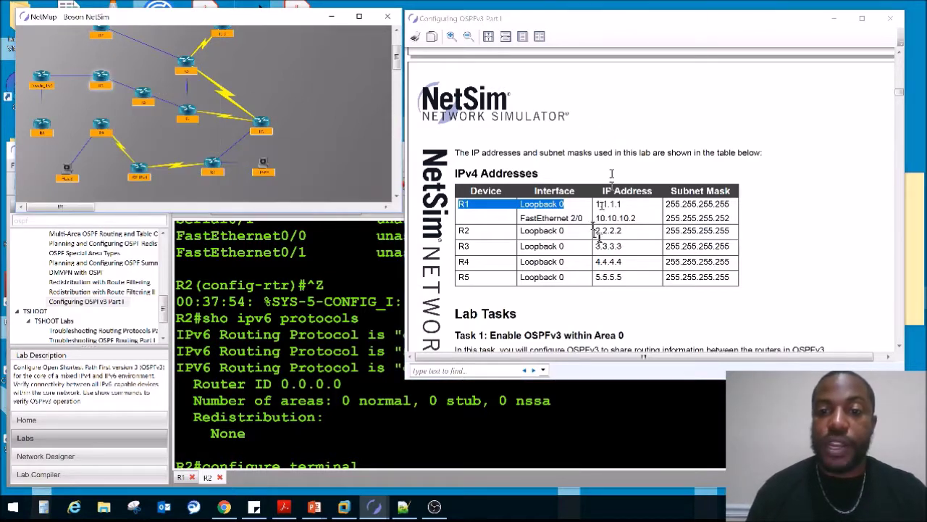
left_click(633, 215)
left_click_drag(617, 231, 497, 246)
left_click(313, 75)
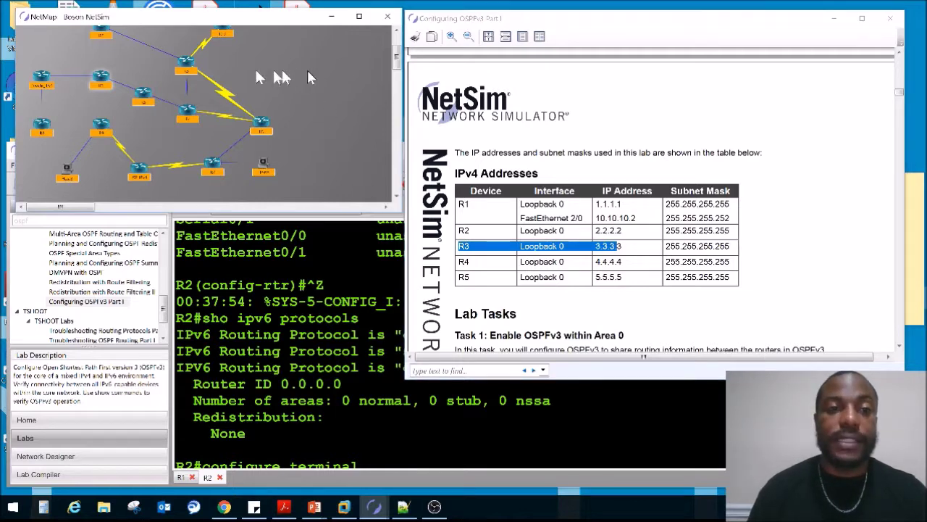
- Review R2's earlier IPv4 interface listing in its console against the lab's IPv4 Addresses table
left_click_drag(290, 334, 295, 347)
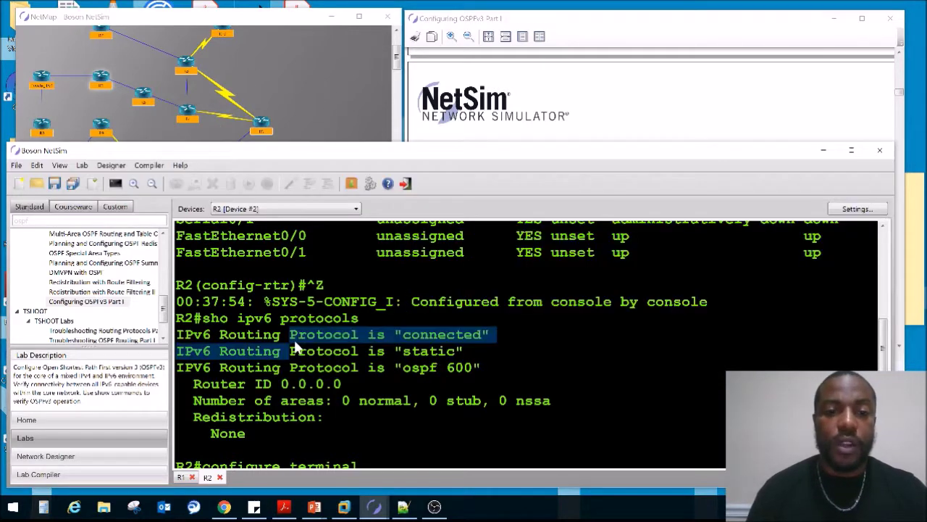
scroll(293, 338, "up", 3)
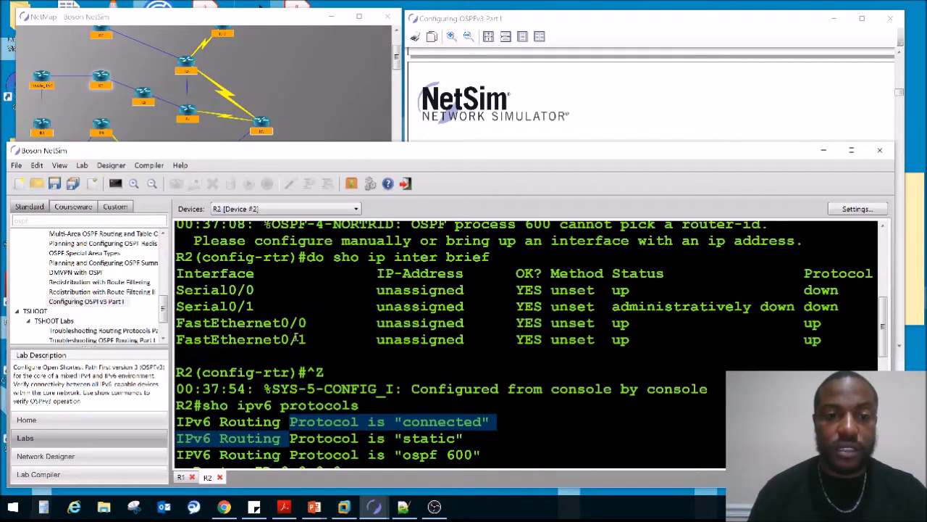
left_click(549, 107)
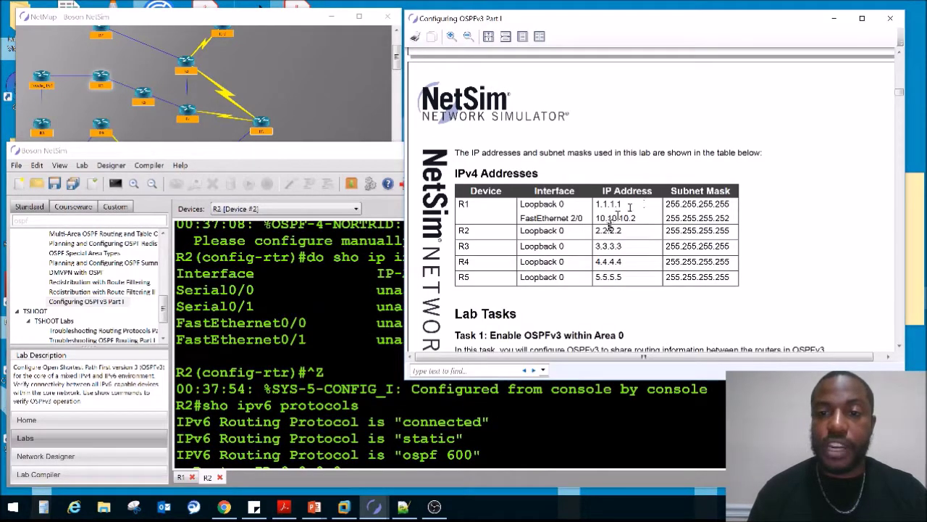
left_click(237, 357)
key("alt+Tab")
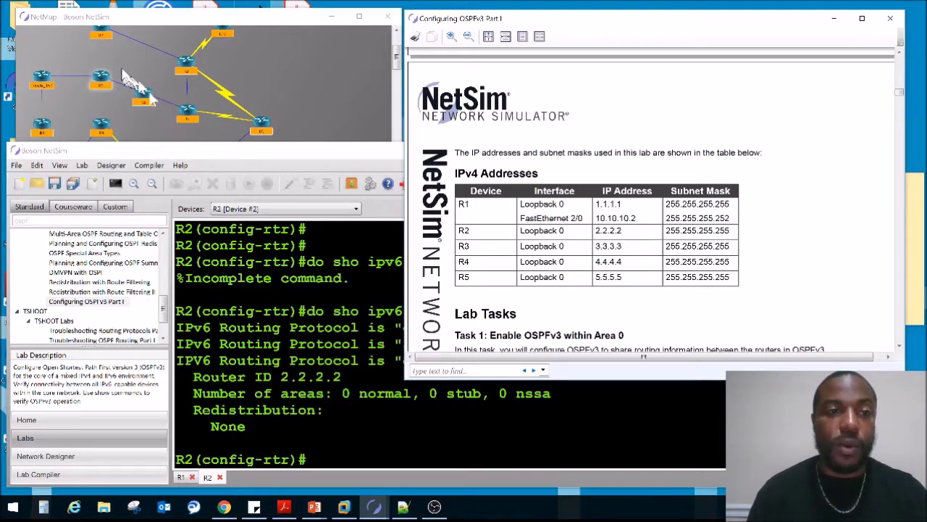
- Open R1's console from the network map and list its IPv4 interfaces with sho ip inter brief
double_click(101, 76)
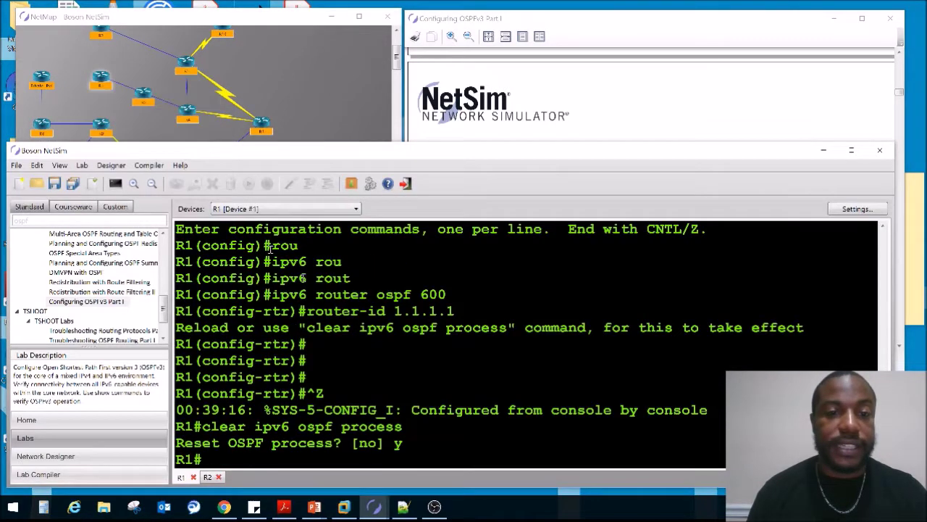
key("Return")
key("Return")
key("Return")
key("Return")
type("sho ip inter brief")
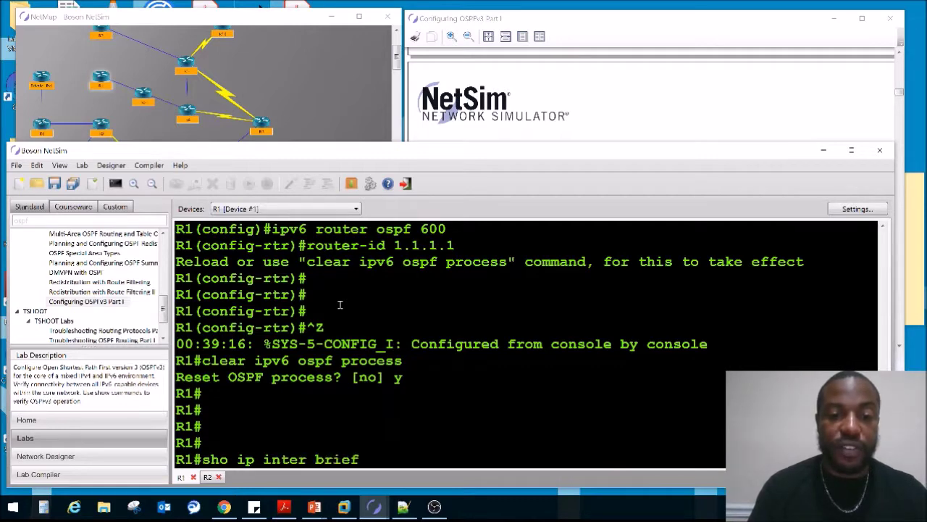
key("Return")
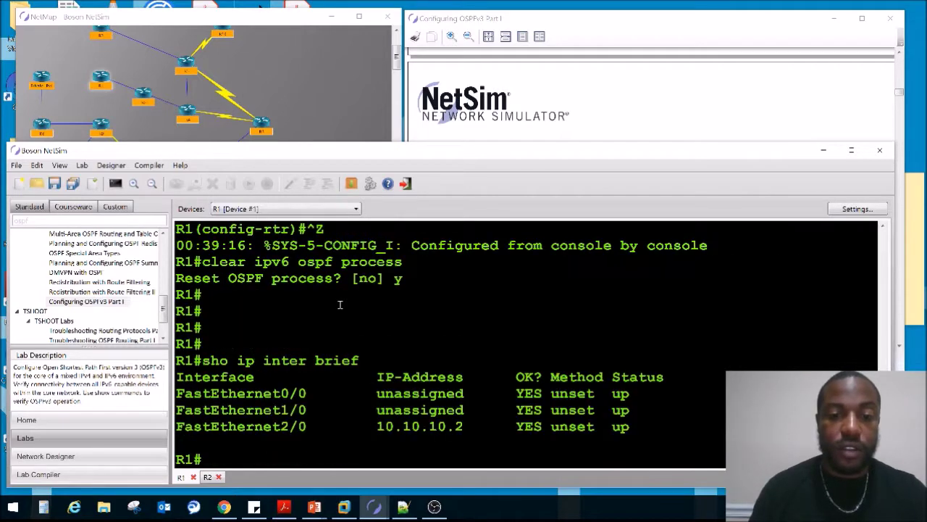
- Check R1's entry in the IPv4 Addresses table, enter global configuration mode on R1 and open interface Loopback 0
left_click(548, 70)
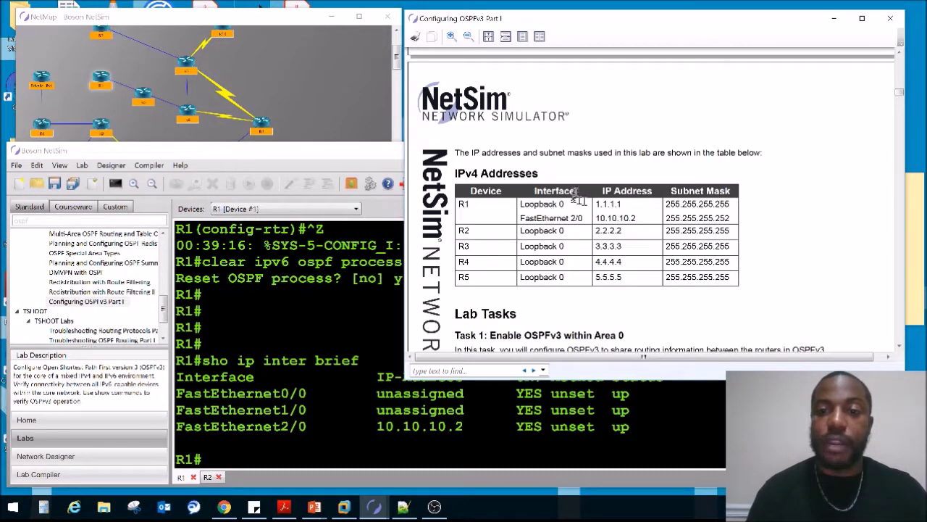
left_click(381, 395)
type("inter")
key("Tab")
key("BackSpace")
key("BackSpace")
type("configure terminal")
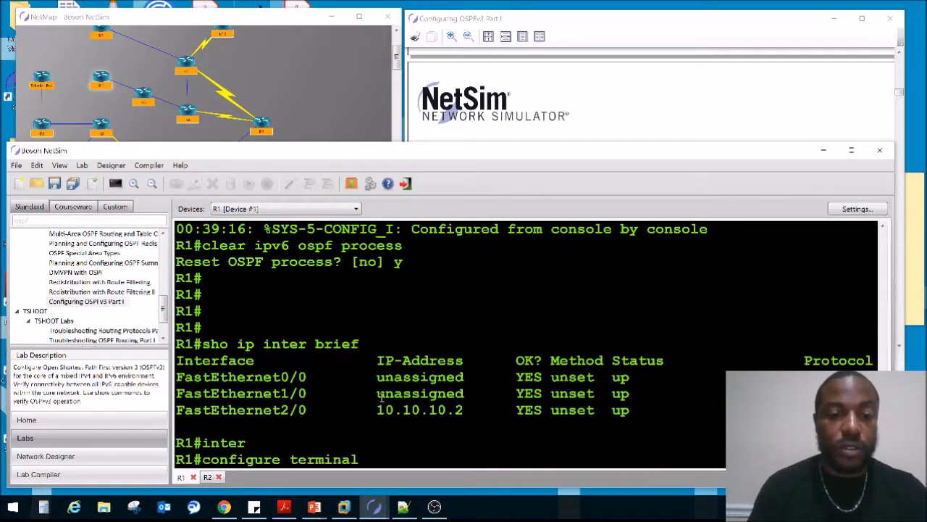
key("Return")
type("interface l")
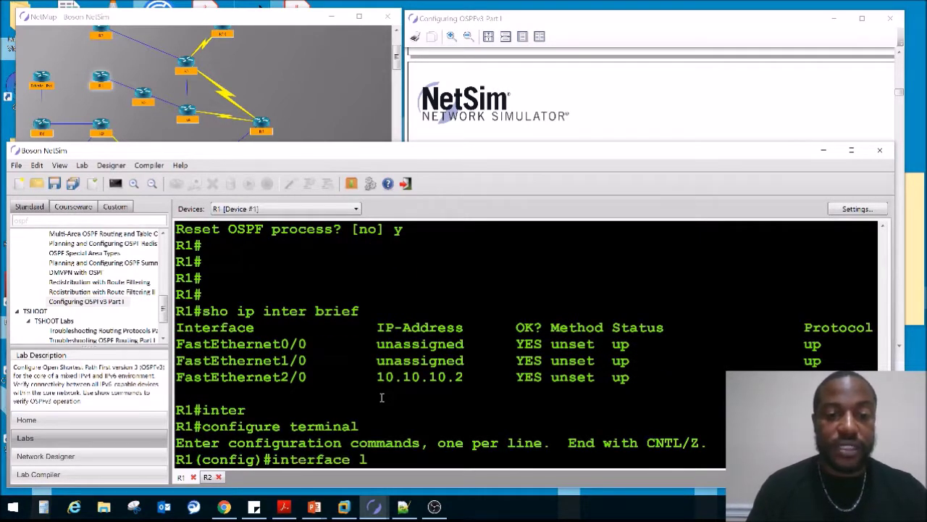
type("oo  0")
key("Return")
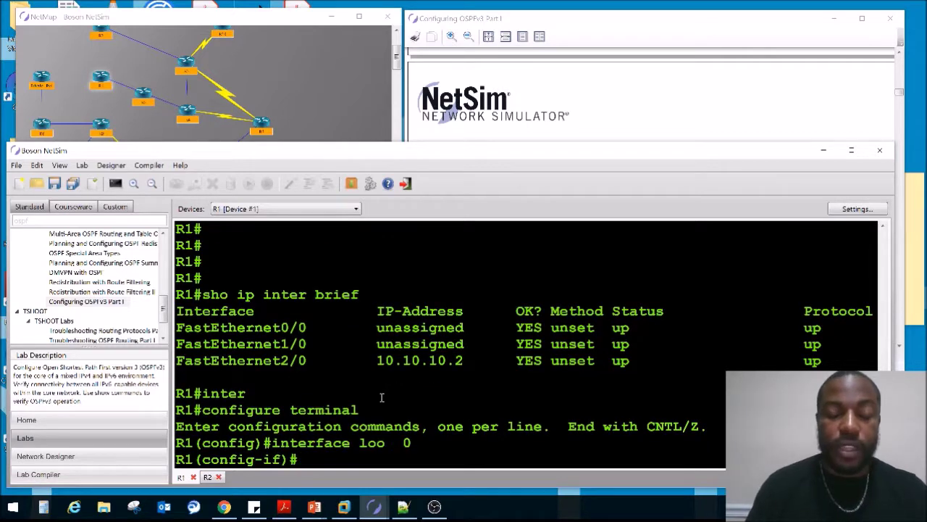
- Assign R1's Loopback 0 the IP address 1.1.1.1 with subnet mask 255.255.255.255, checking the mask in the lab table
type("ip address")
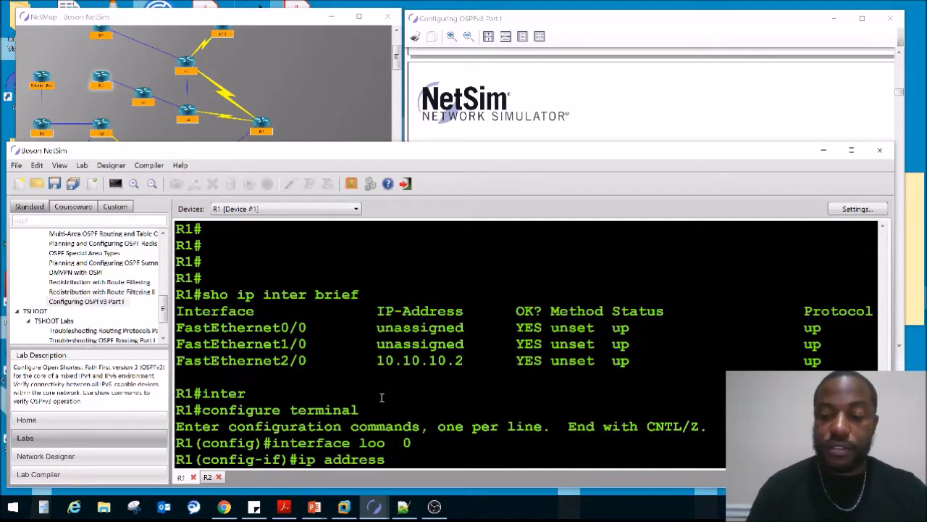
type(" 1.1.11")
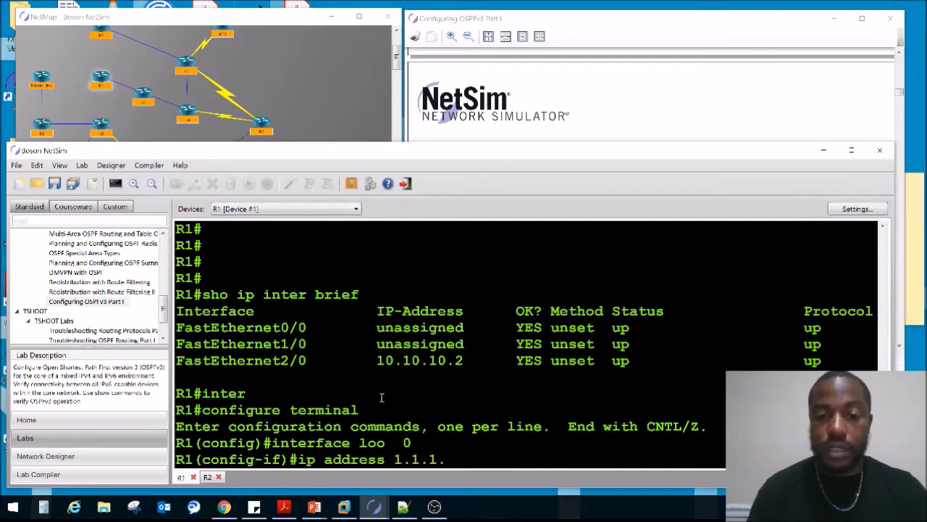
left_click(717, 123)
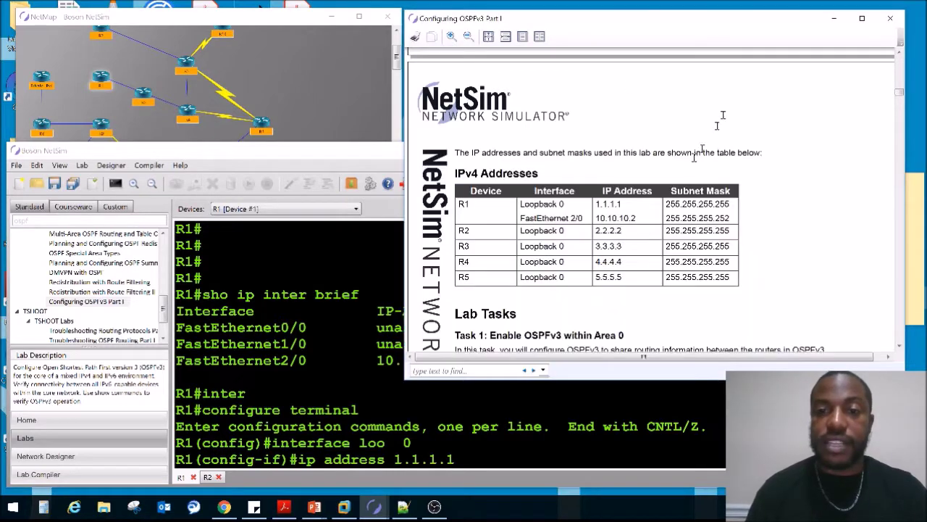
left_click(295, 402)
type("55")
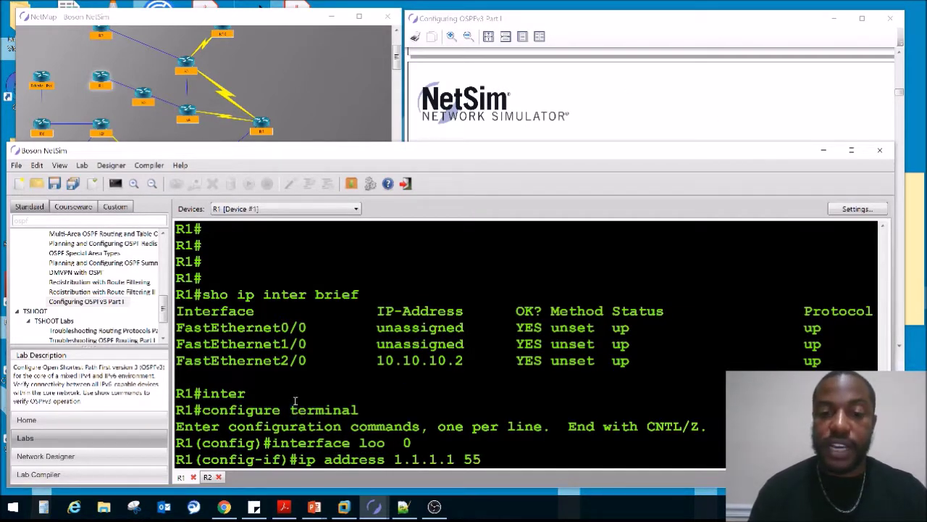
key("BackSpace")
key("BackSpace")
type("255.255.255.255")
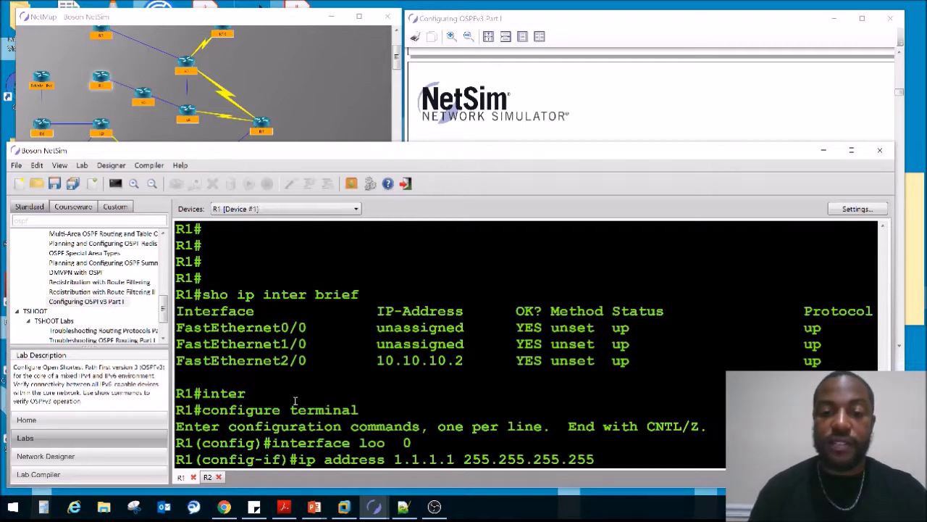
key("Return")
- Enable R1's Loopback 0 interface with no shut
type("no shou")
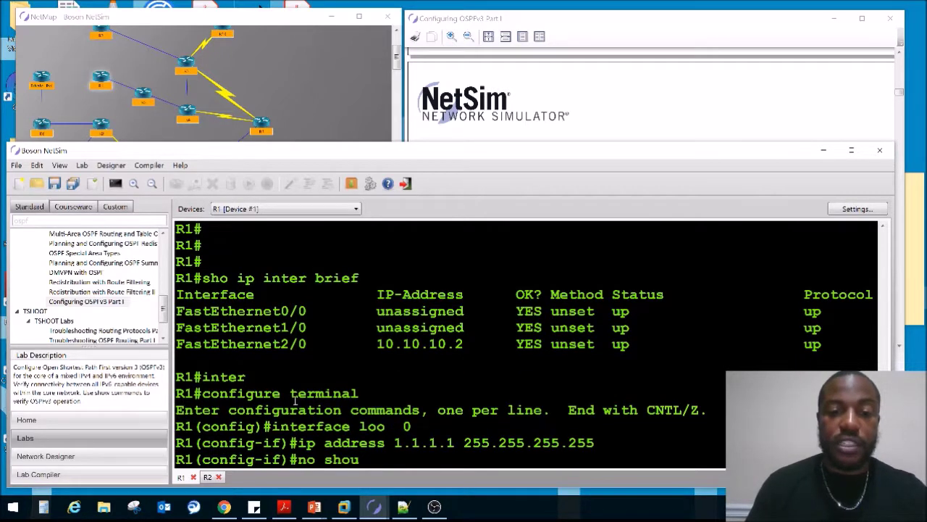
type("ut")
key("Return")
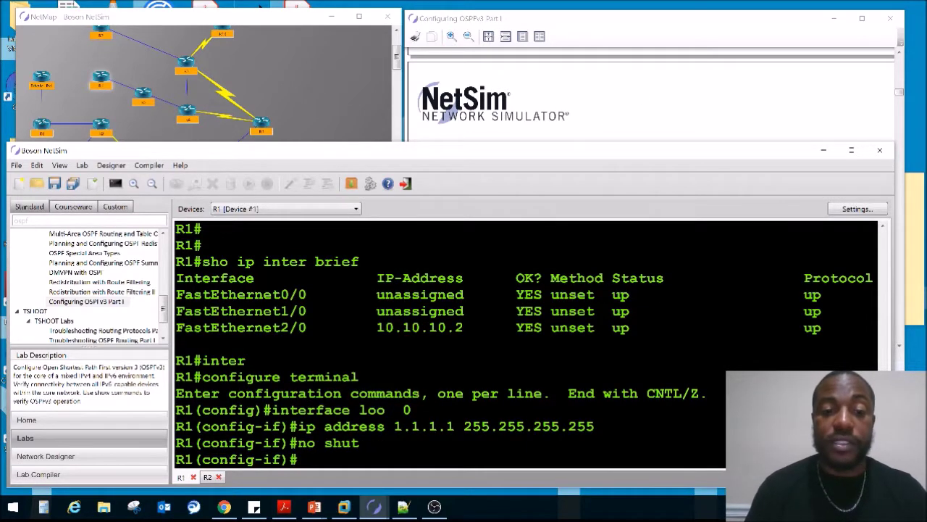
key("Return")
key("Return")
key("Return")
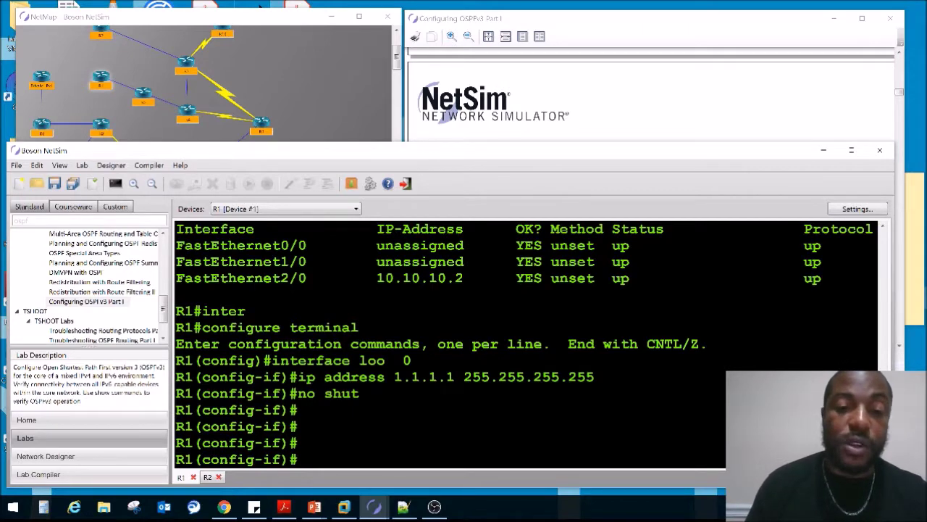
- Check R2's table entry, open R2's console from the network map, exit OSPFv3 router configuration and open interface Loopback 0
left_click(500, 123)
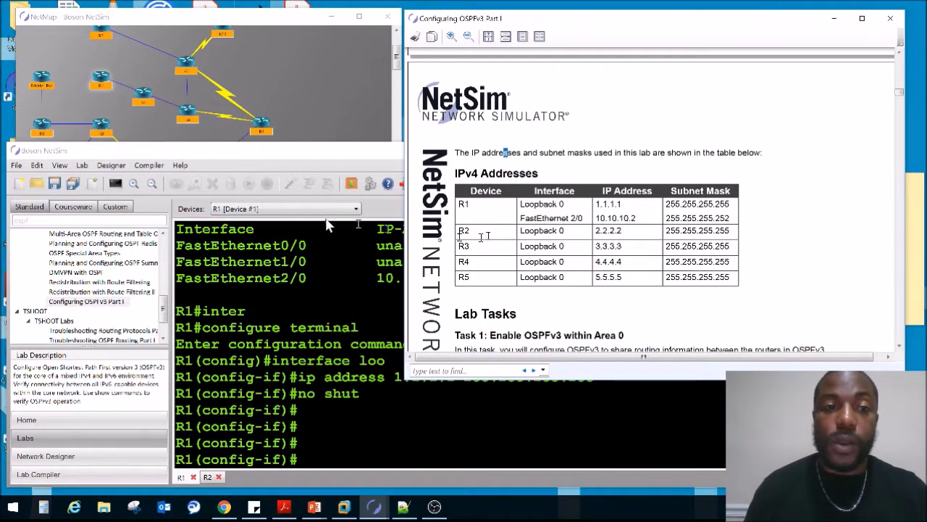
double_click(101, 34)
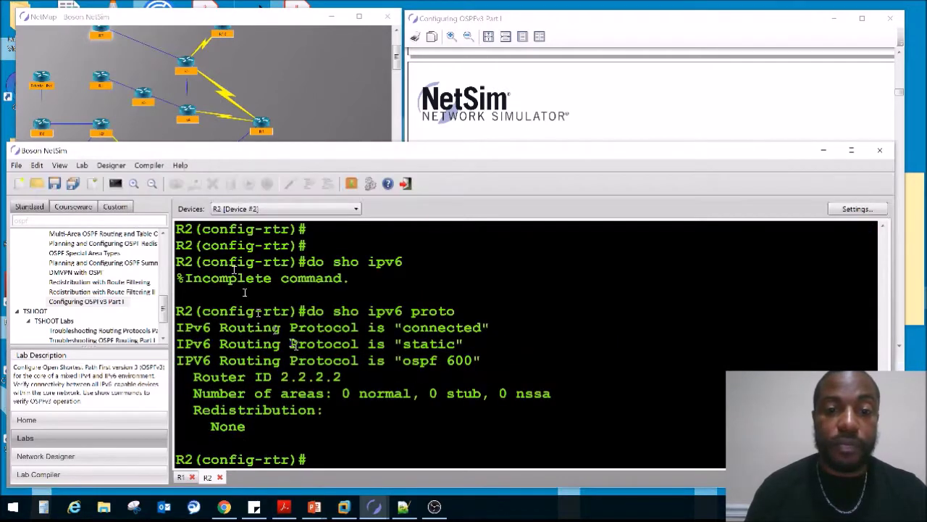
type("exit")
key("Return")
type("i")
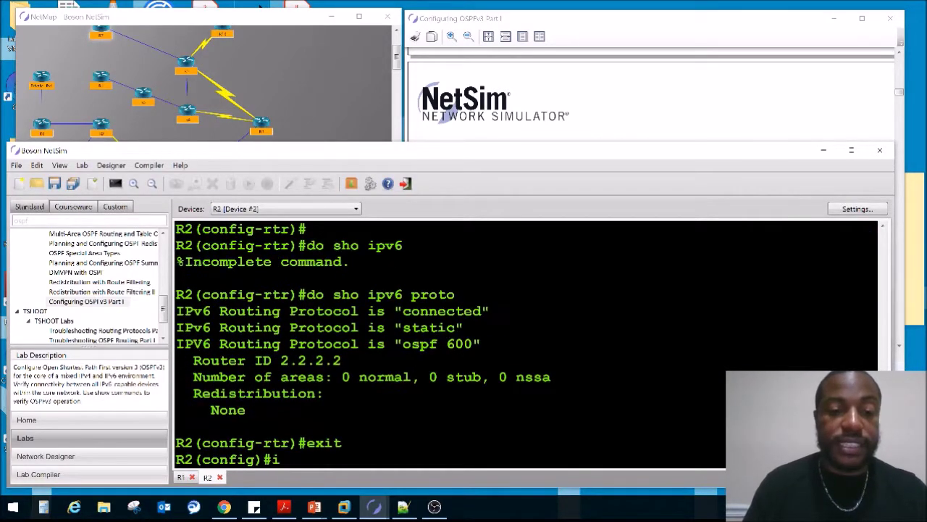
type("nter loop0")
key("Return")
- Assign R2's Loopback 0 the IP address 2.2.2.2 with subnet mask 255.255.255.255 and enable the interface with no shut
type("ip address 2.2.2.2 2552")
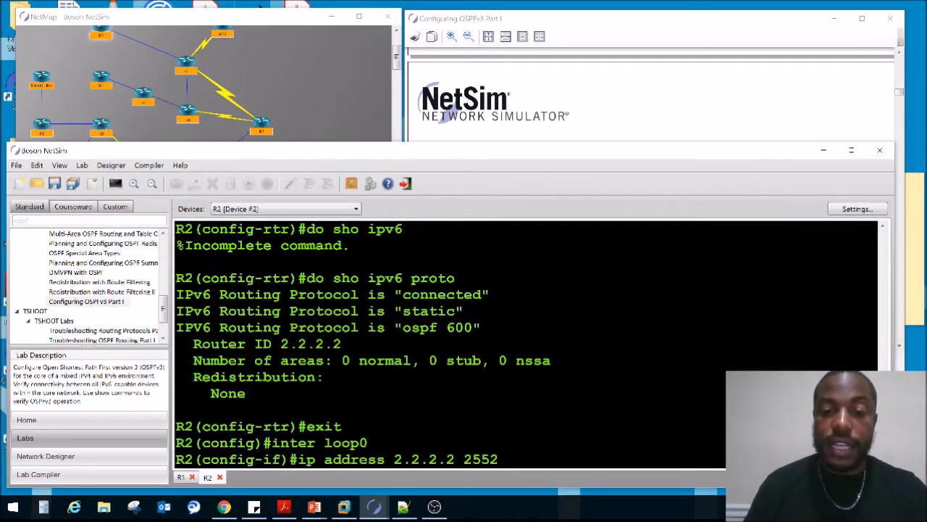
type("25")
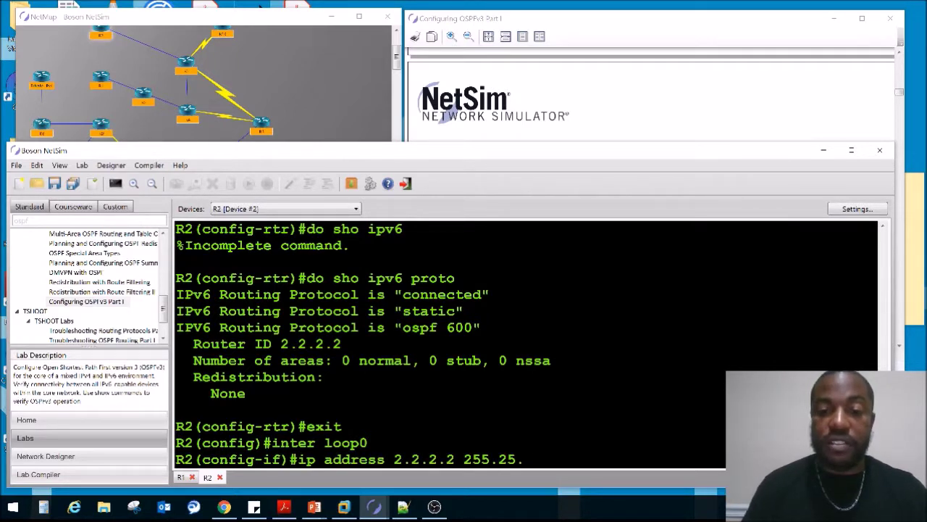
type("5.255.255.")
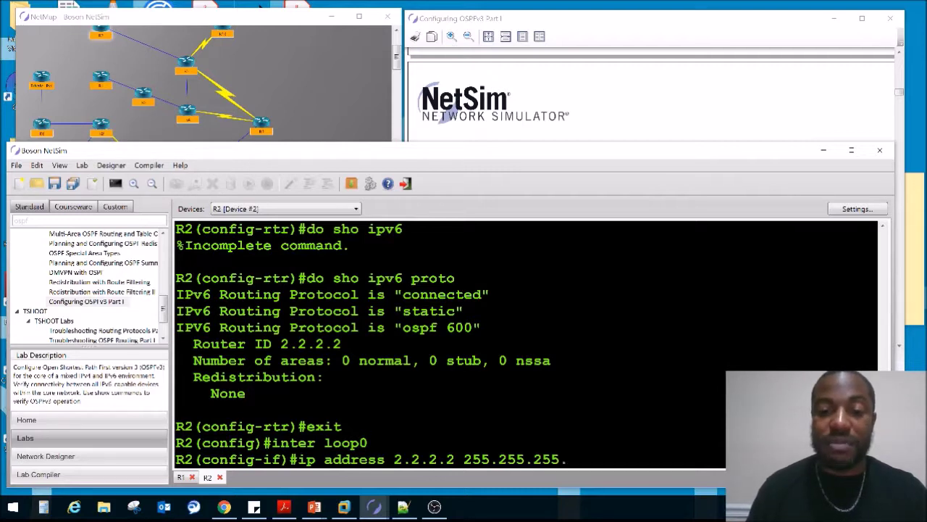
type("5")
key("Return")
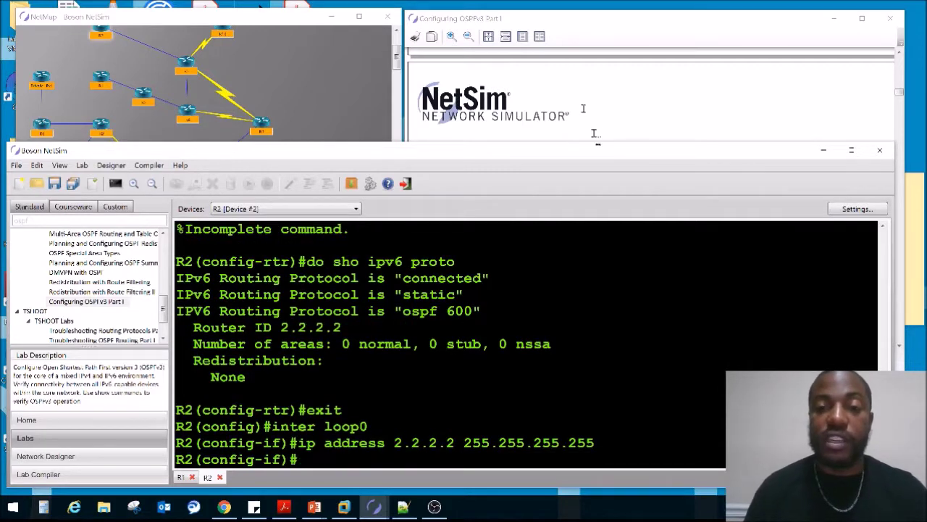
type("no sh")
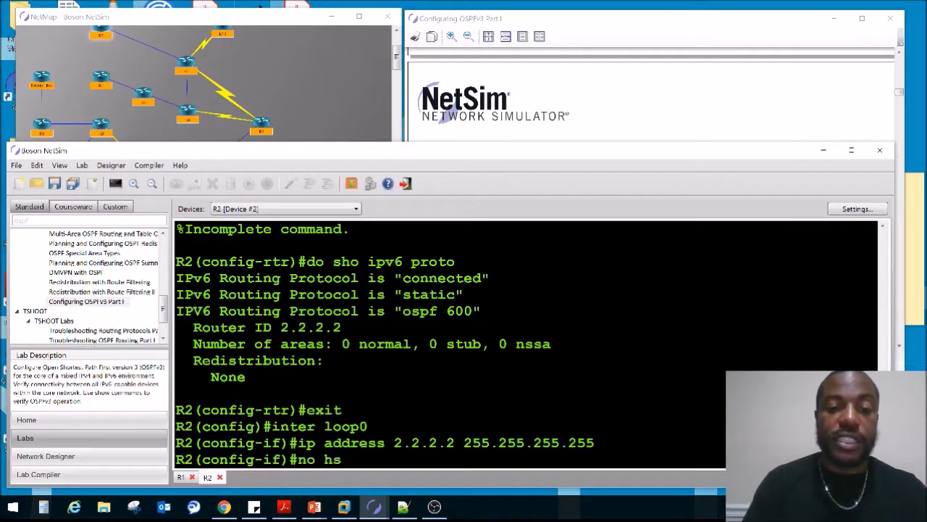
type("ut")
key("Return")
- Check R3's entry in the IPv4 Addresses table, open R3's console from the network map and enter global configuration mode
left_click(570, 81)
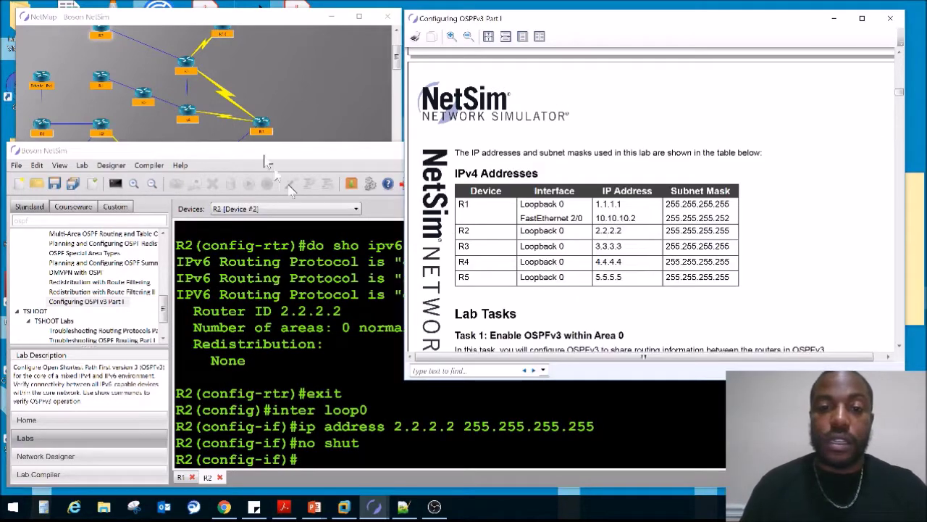
double_click(186, 64)
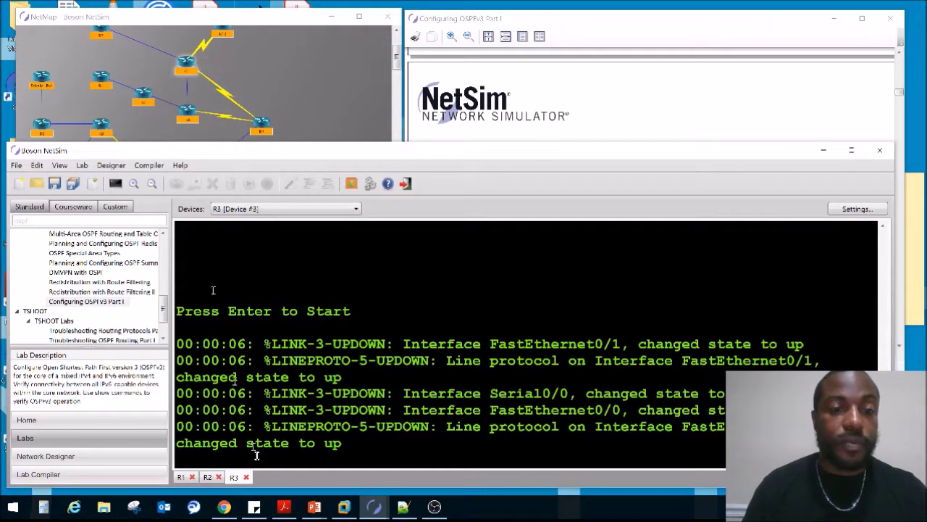
key("Return")
key("Return")
type("ena")
key("Return")
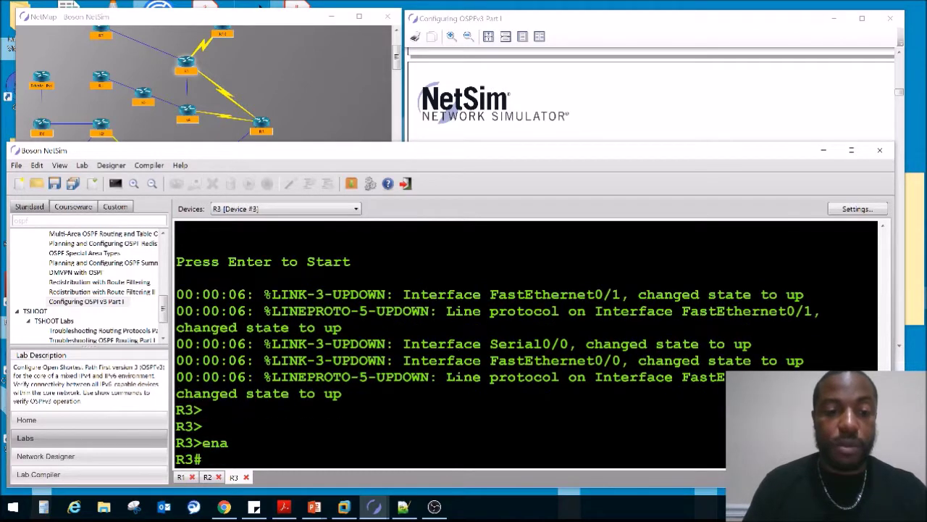
type("configure terminal")
key("Return")
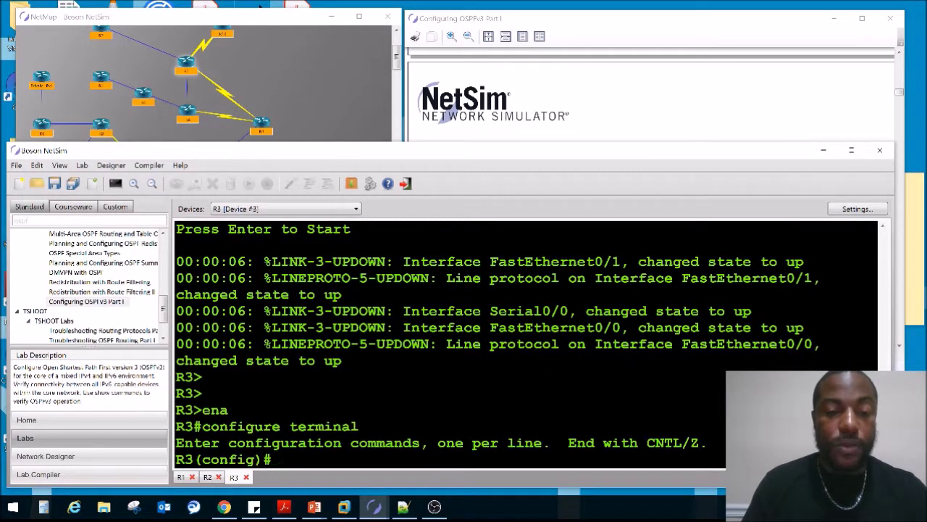
type("route")
key("BackSpace")
key("BackSpace")
key("BackSpace")
key("BackSpace")
key("BackSpace")
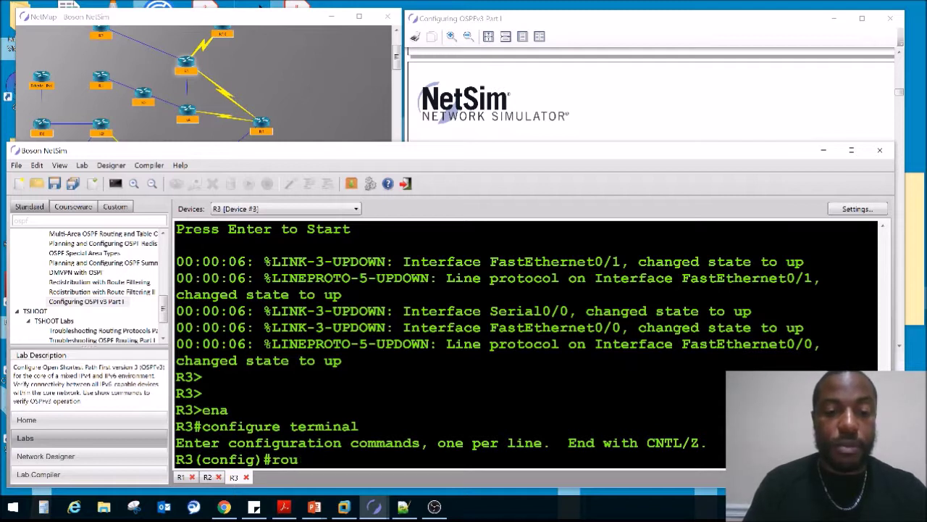
- Assign R3's Loopback 0 the IP address 3.3.3.3 with subnet mask 255.255.255.255 and enable the interface with no shut
type("ip")
key("BackSpace")
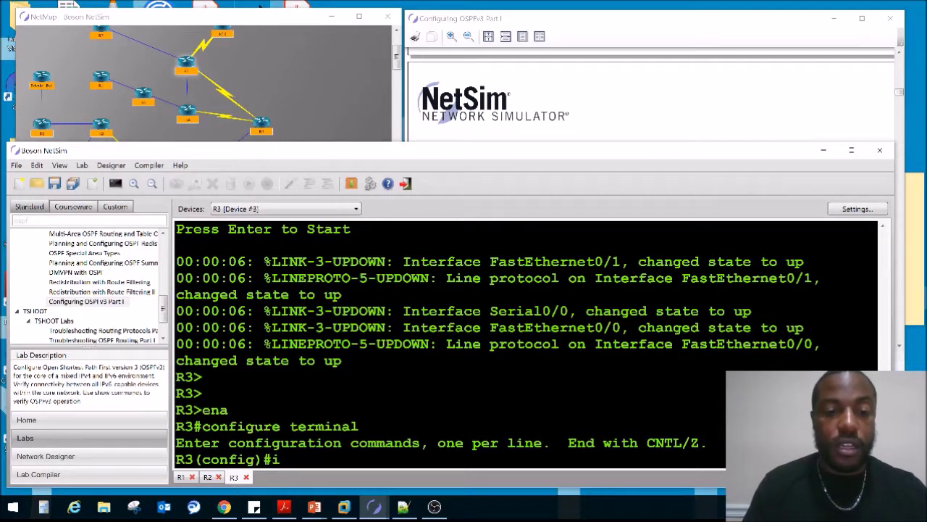
type("nterface loop")
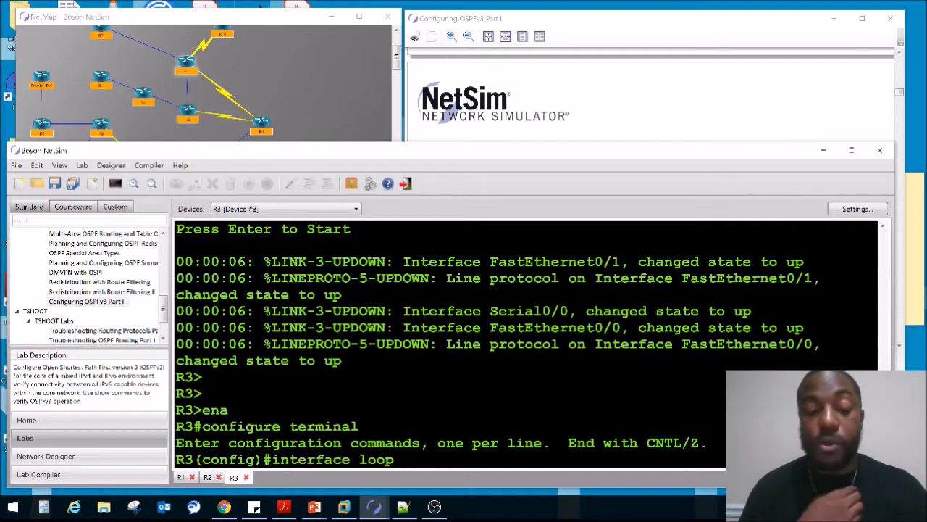
type("  0")
key("Return")
type("ip address 3.3.3.")
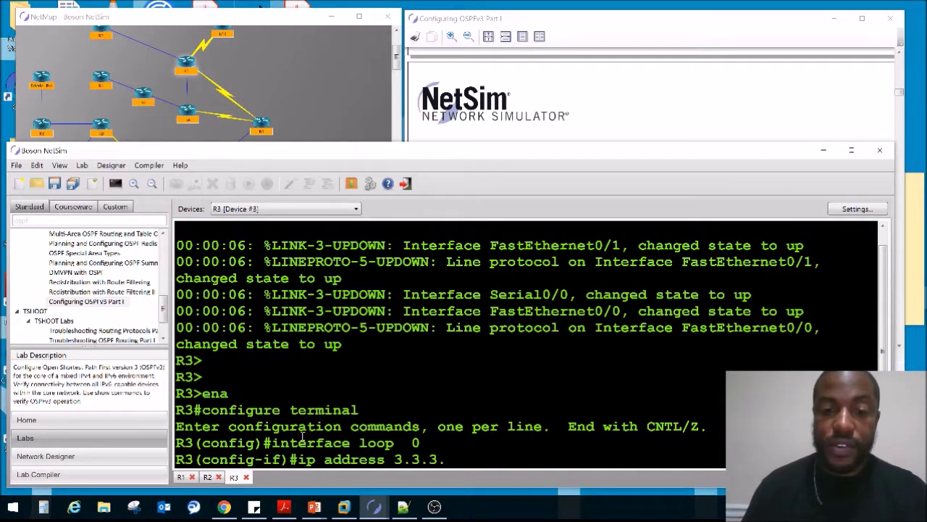
type("55.255.255.255")
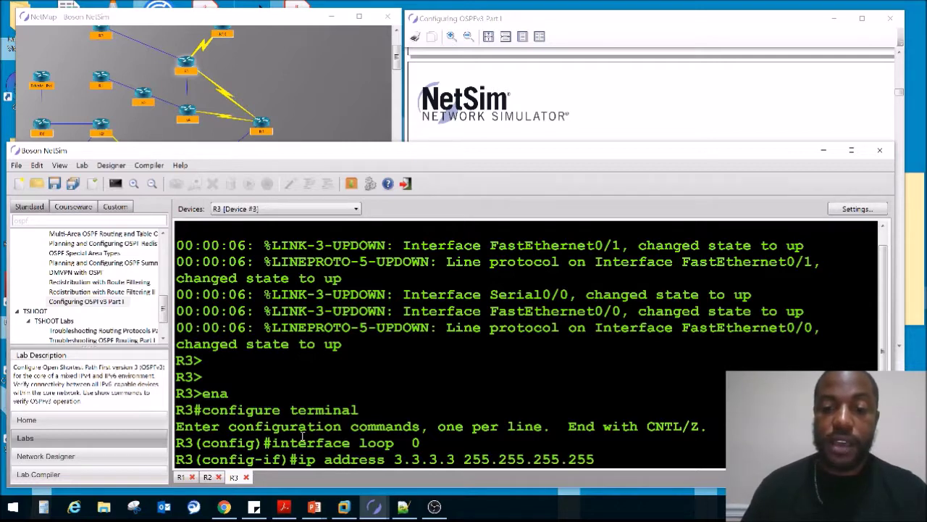
key("Return")
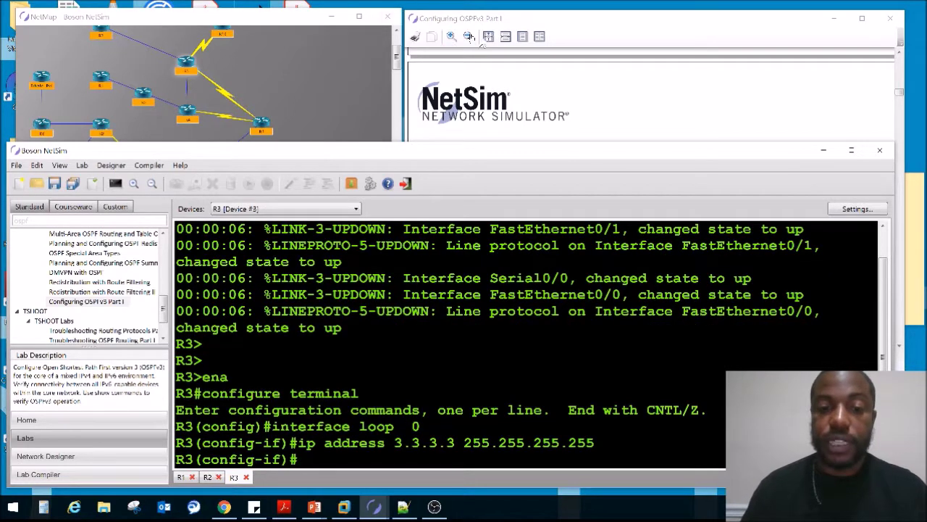
type("nfig-if)#no shut")
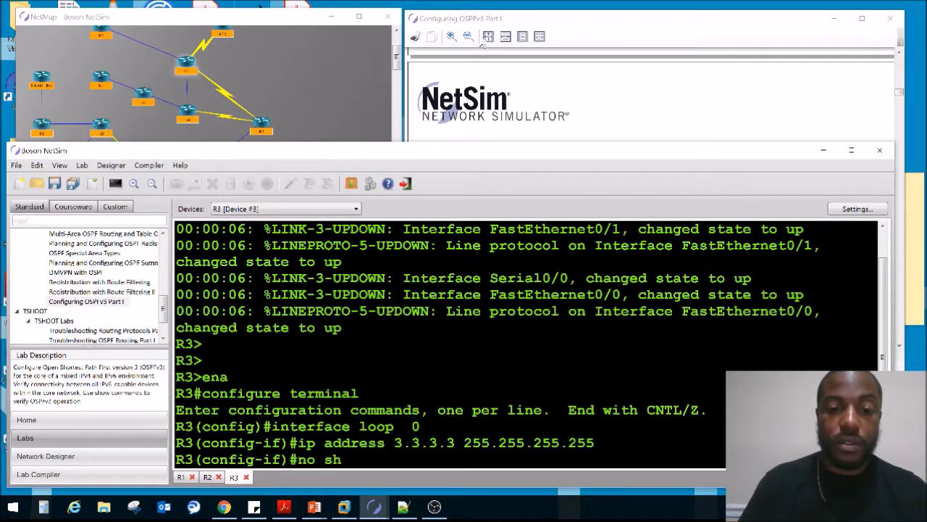
key("Return")
- Open R4's console from the network map and enter global configuration mode
double_click(187, 110)
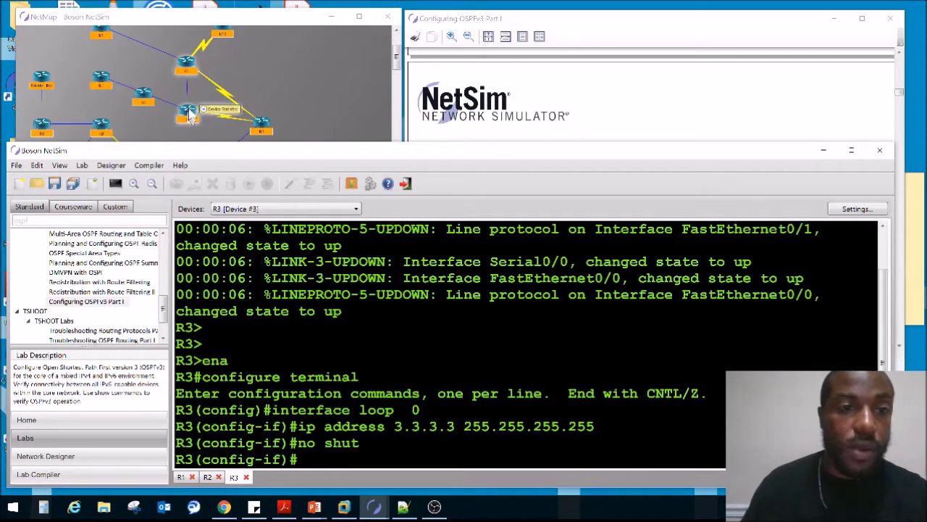
key("Return")
key("Return")
key("Return")
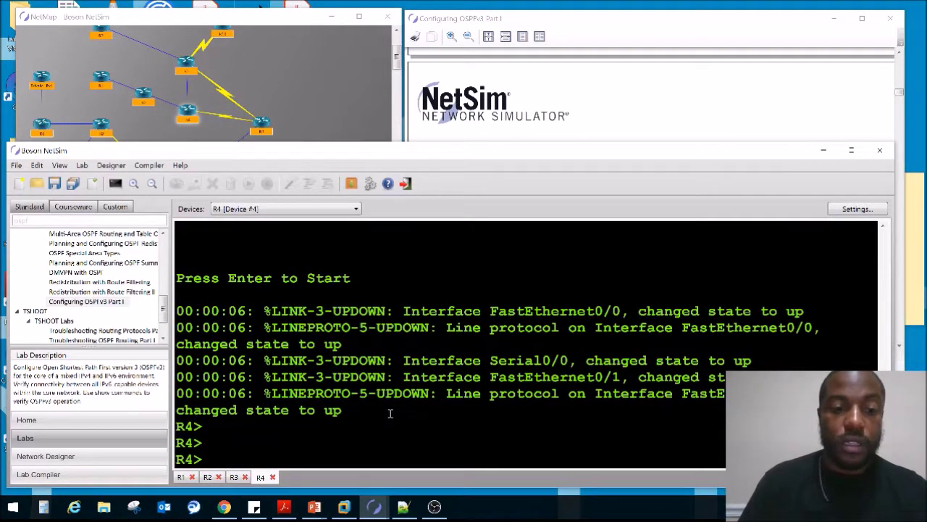
type("ena")
key("Return")
type("configure terminal")
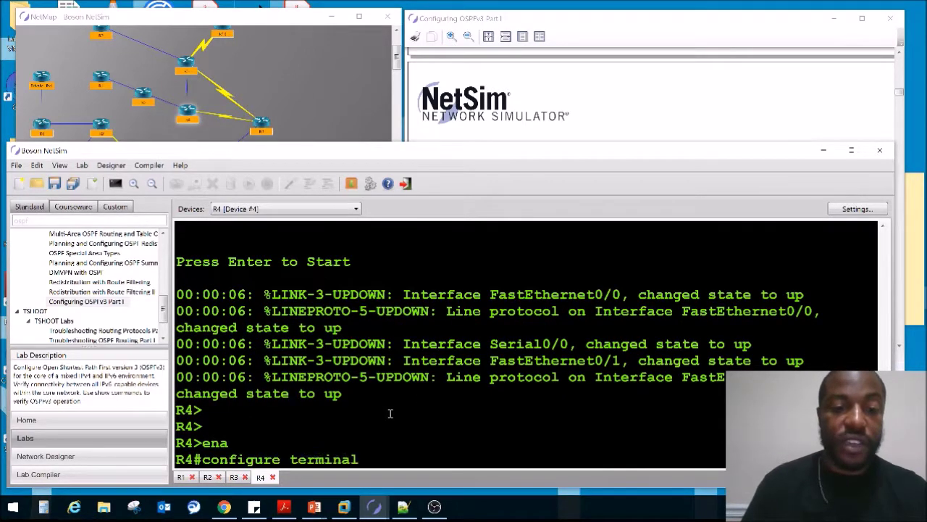
key("Return")
- Assign R4's Loopback 0 the IP address 4.4.4.4 with subnet mask 255.255.255.255 from the lab table and enable it with no shut
type("interface loop")
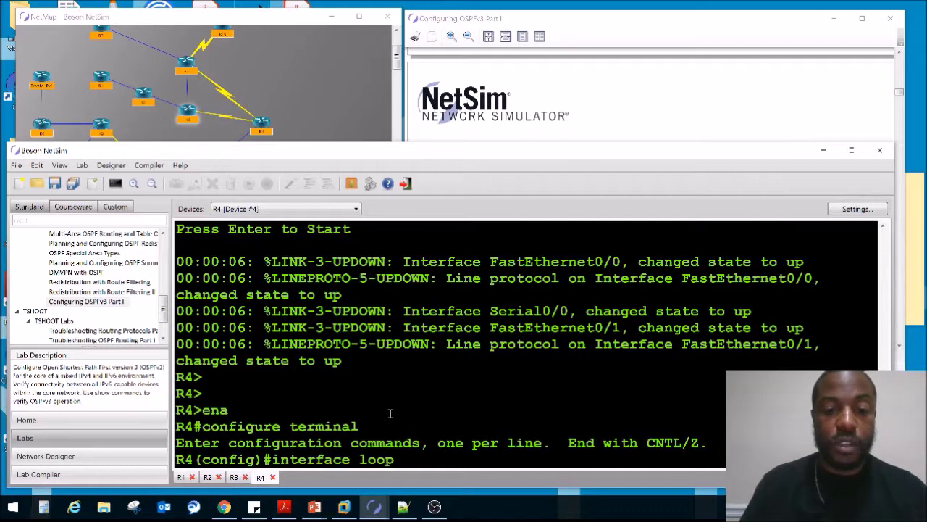
type("0")
key("Return")
type("ip address")
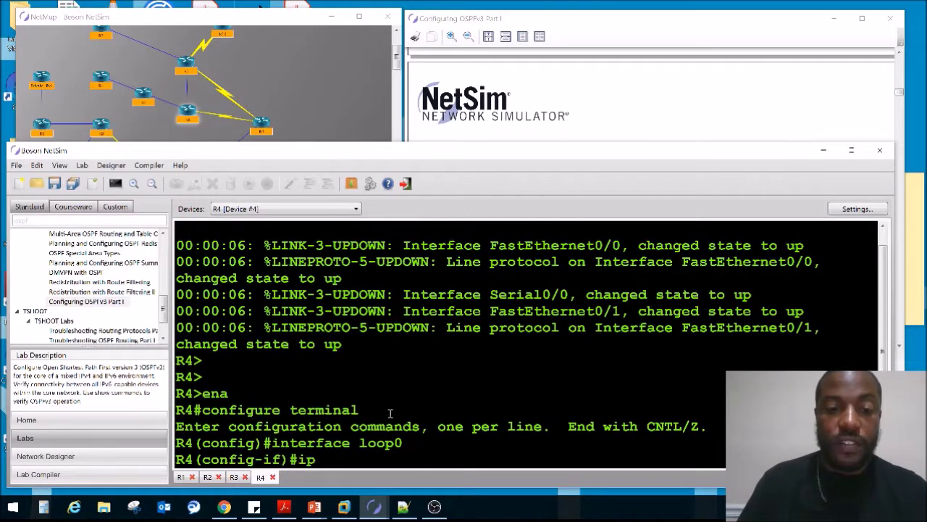
left_click(599, 119)
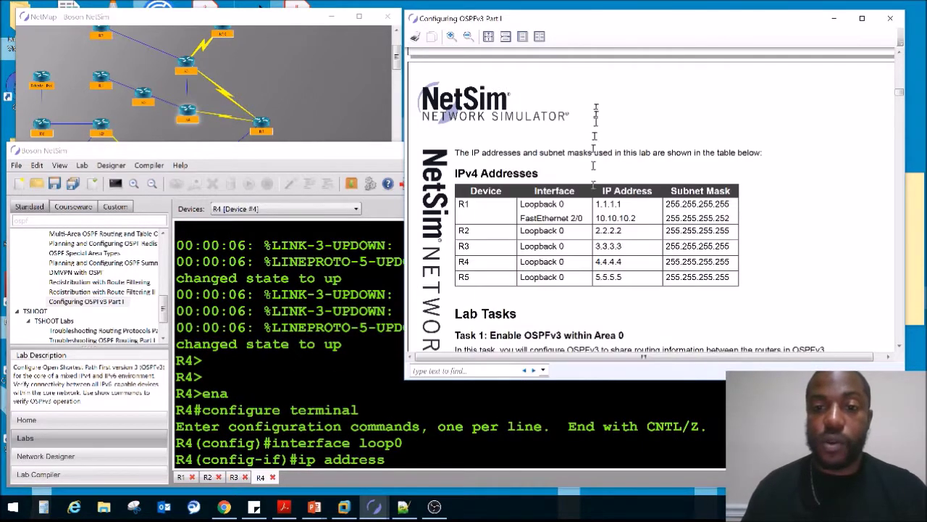
left_click_drag(681, 262, 603, 263)
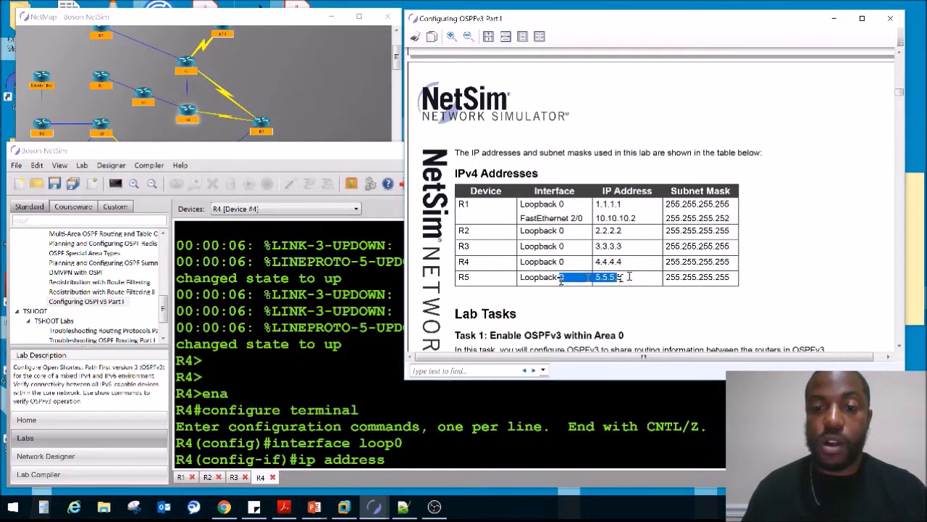
left_click(503, 396)
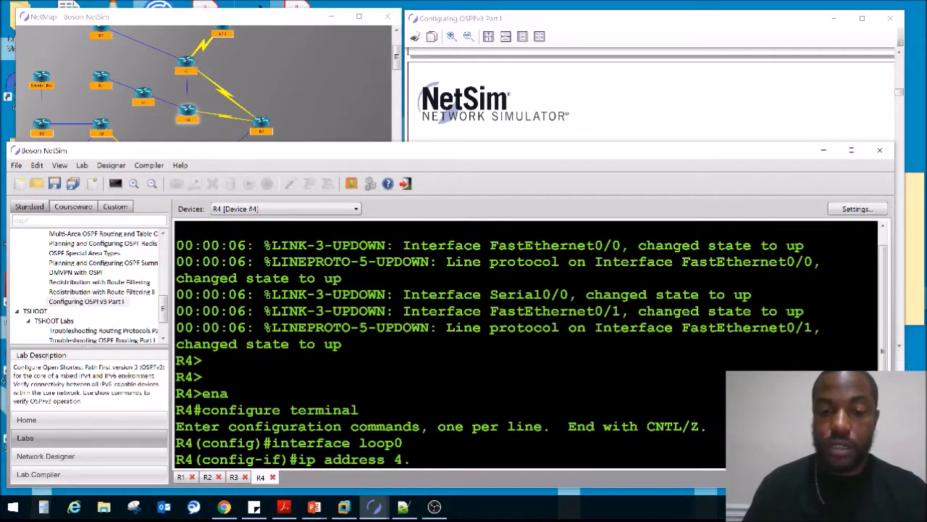
type("4.4.4.4 255.25")
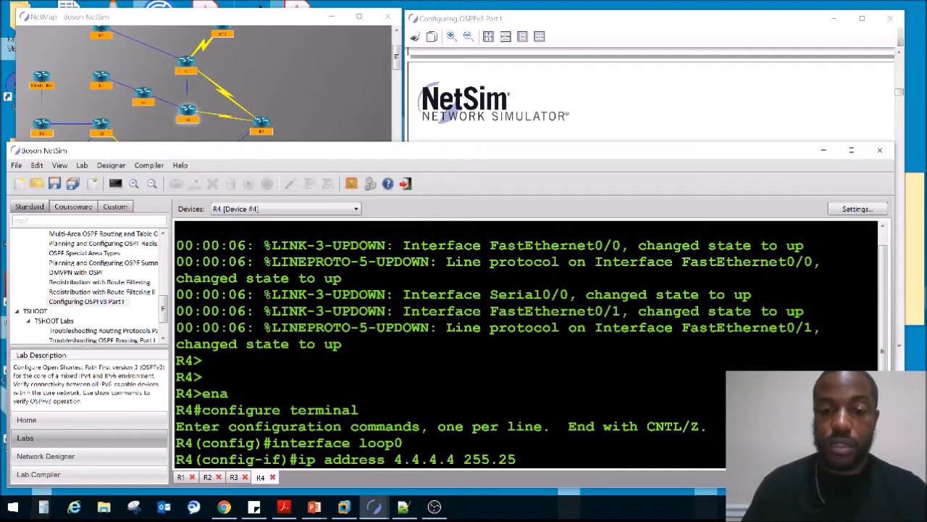
type("5.255.255")
key("Return")
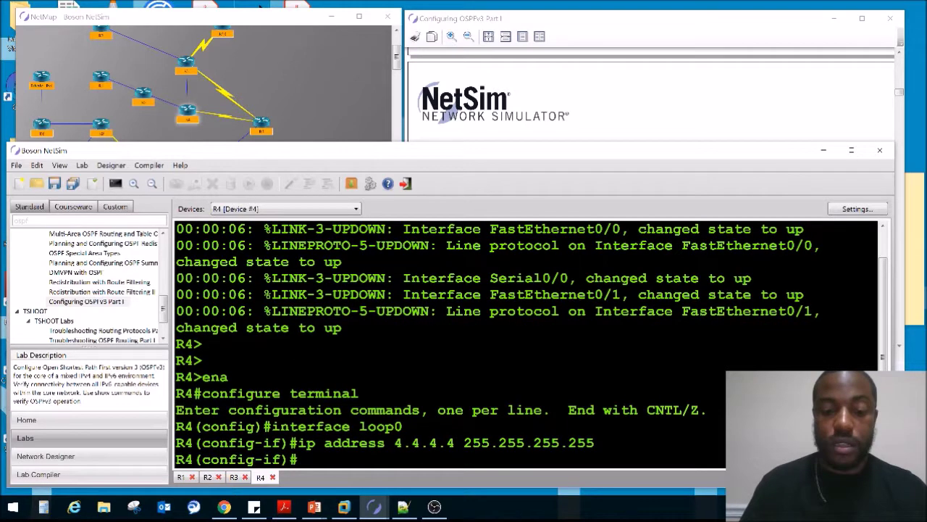
type("no shut")
key("Return")
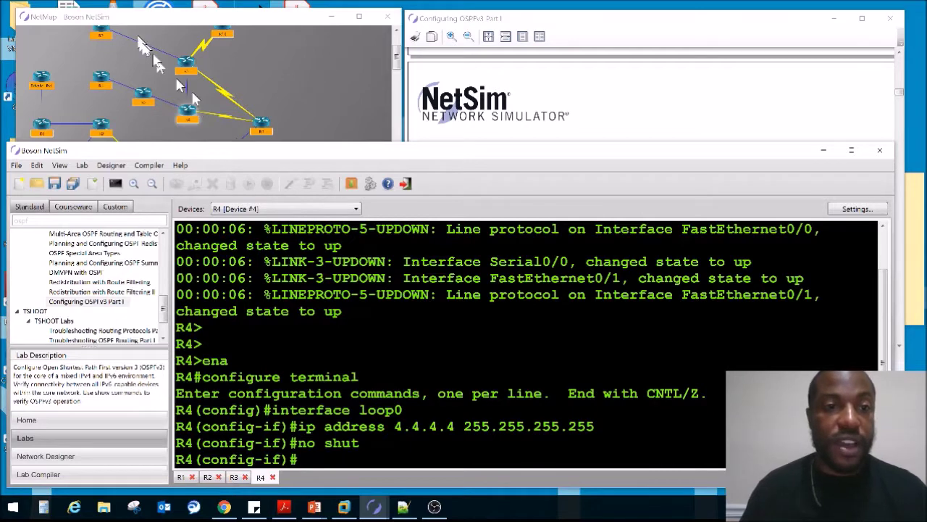
- Open R5's console from the network map and enter global configuration mode
double_click(144, 100)
key("Return")
type("ena")
key("Return")
type("conf")
key("Tab")
type("t")
key("Tab")
key("Return")
- Assign R5's Loopback 0 the IP address 5.5.5.5 with subnet mask 255.255.255.255
type("interface loop0")
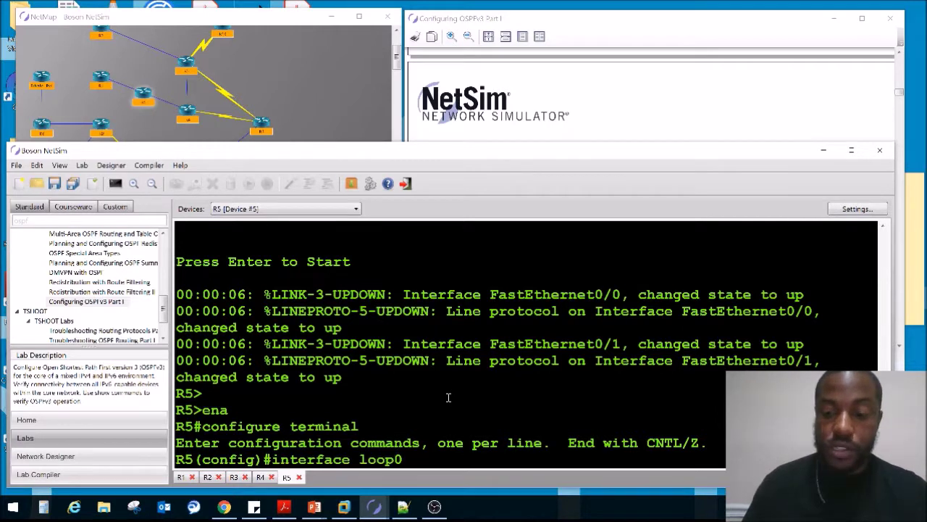
key("Return")
type("ip address")
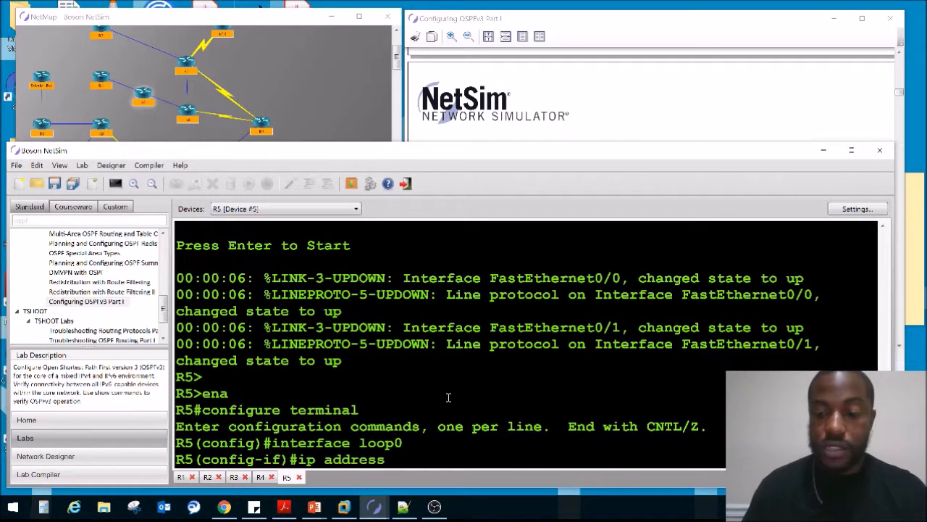
type(" 5.5.5.5")
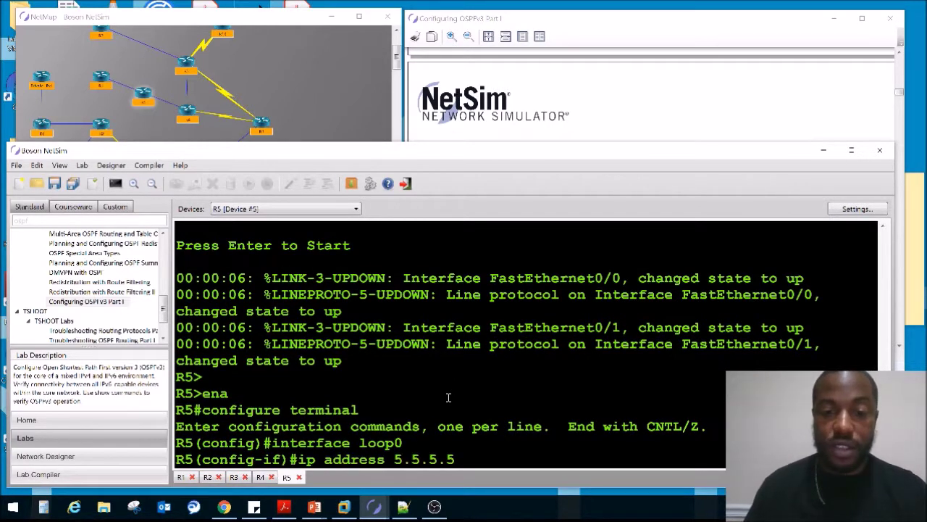
type(" 255.255.25")
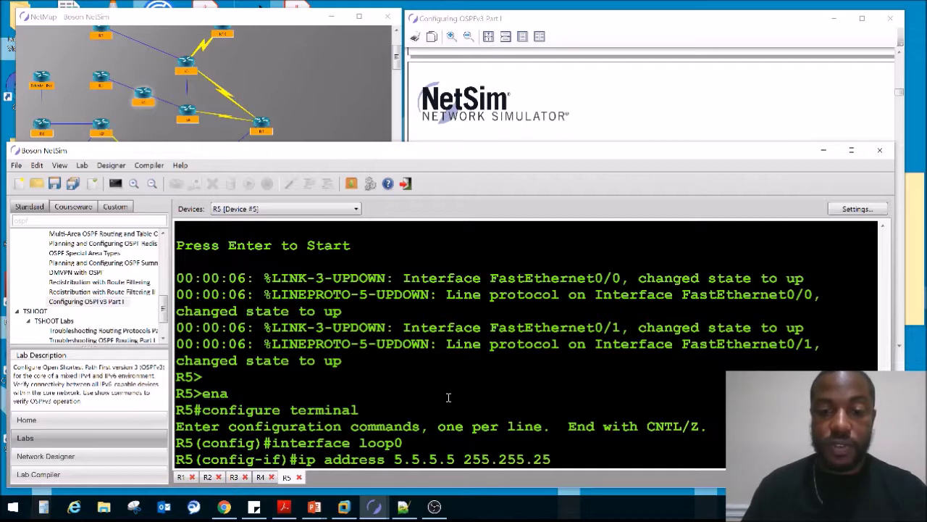
type("5.255")
key("Return")
- Read the lab's Loopback 0 and Area 0 instructions and open R1's console from the network map
left_click(623, 109)
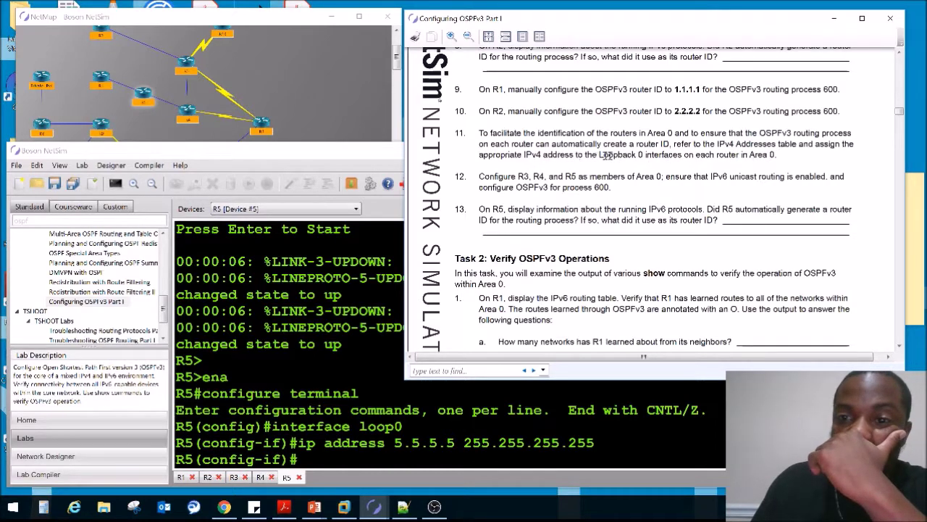
left_click(324, 391)
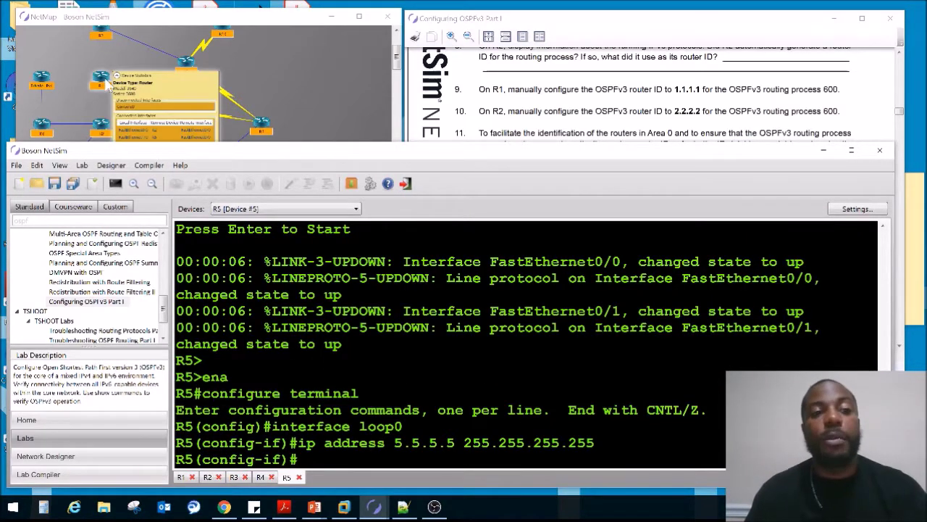
double_click(99, 82)
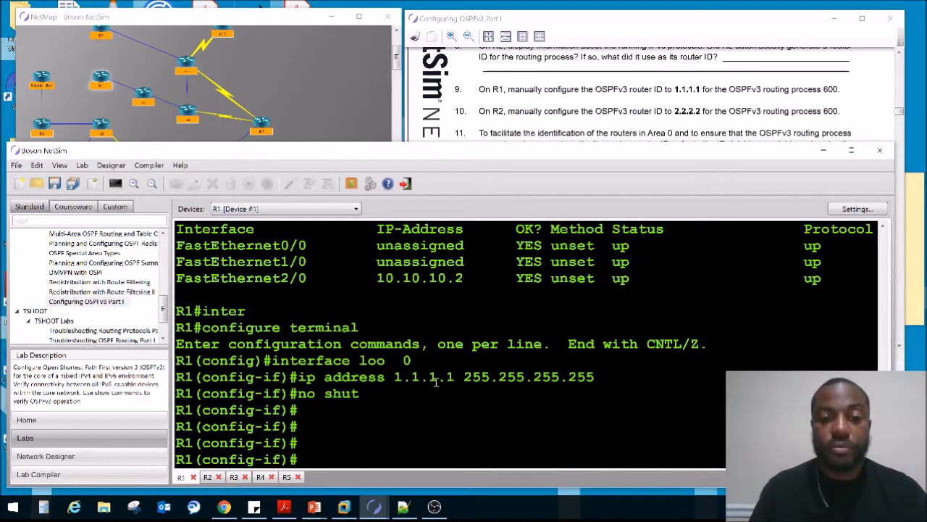
- Try to assign R1's Loopback 0 to Area 0 of OSPFv3 process 600, checking the command's options first
key("Return")
key("Return")
key("Return")
type("ipv6 ospf 600")
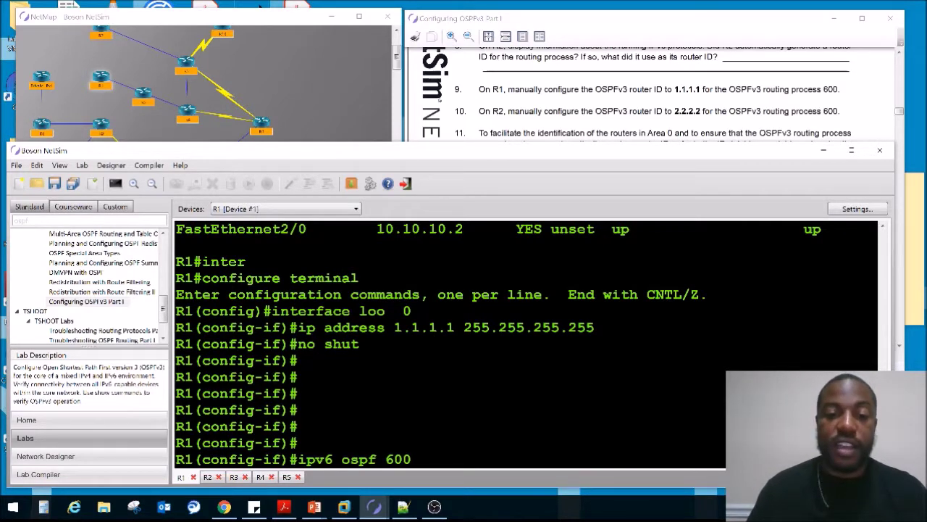
type(" ?")
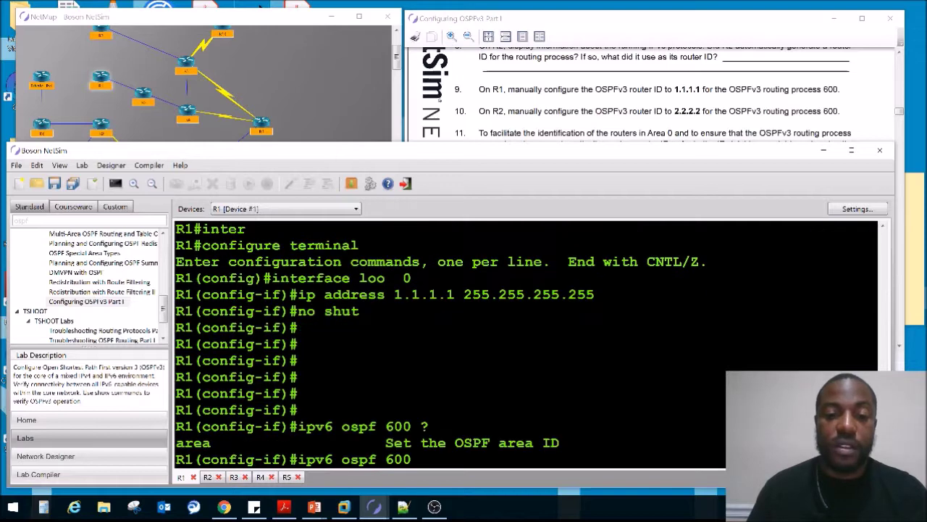
type(" area")
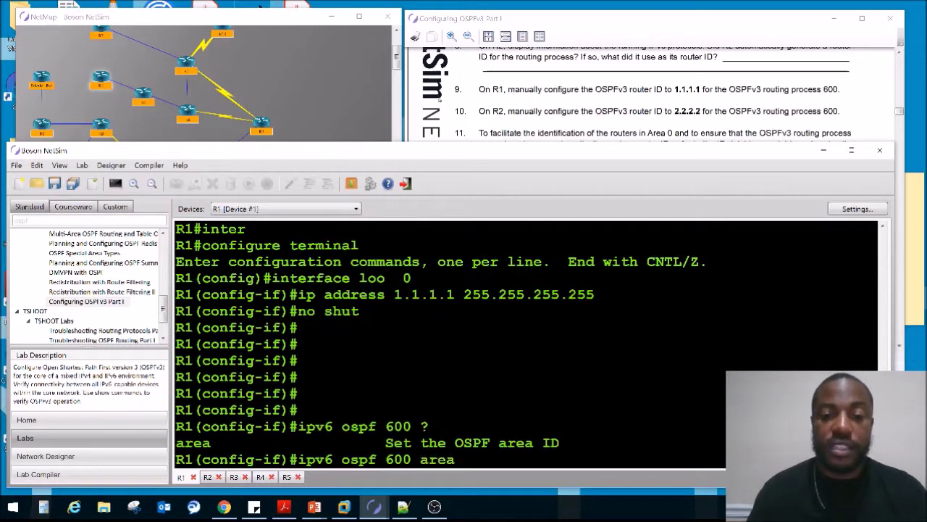
type(" 0")
key("Return")
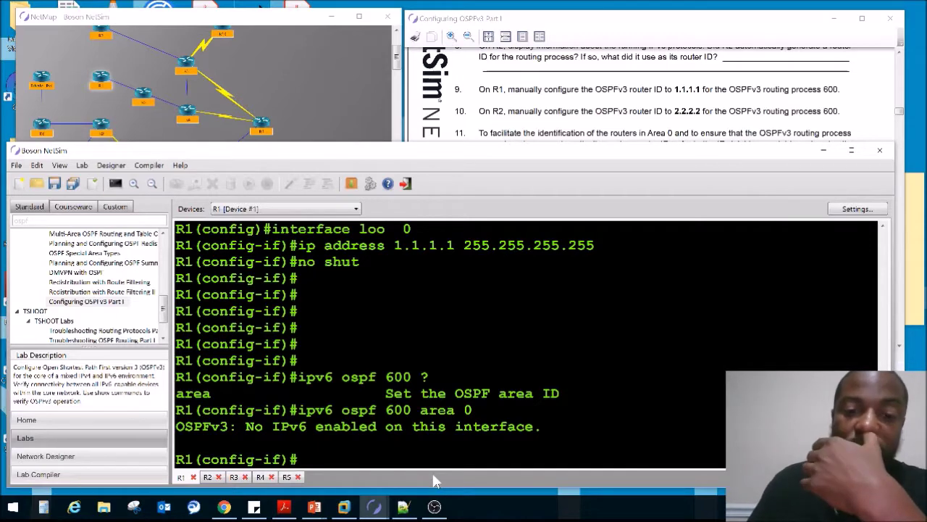
- Recheck the lab instructions and enable IPv6 on R1's Loopback 0 with ipv6 enable
left_click(593, 66)
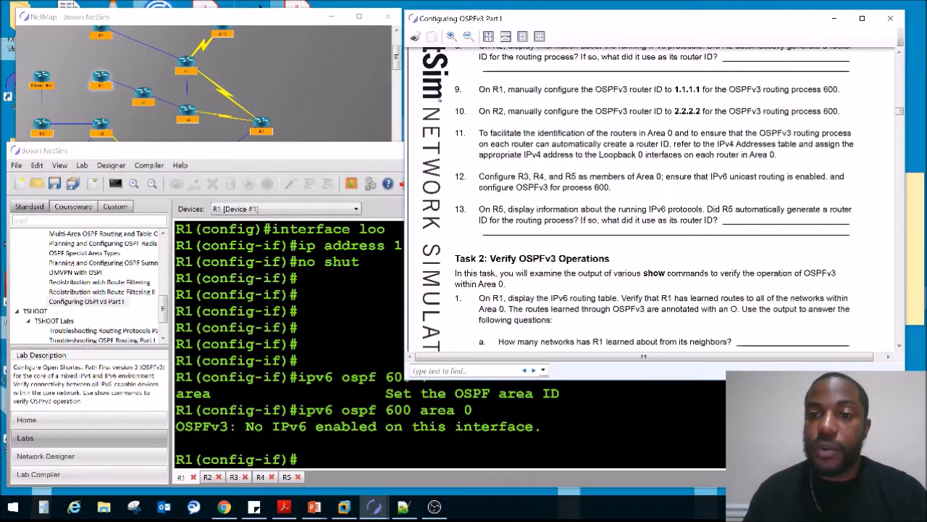
scroll(556, 194, "up", 15)
scroll(556, 195, "down", 10)
scroll(556, 194, "down", 10)
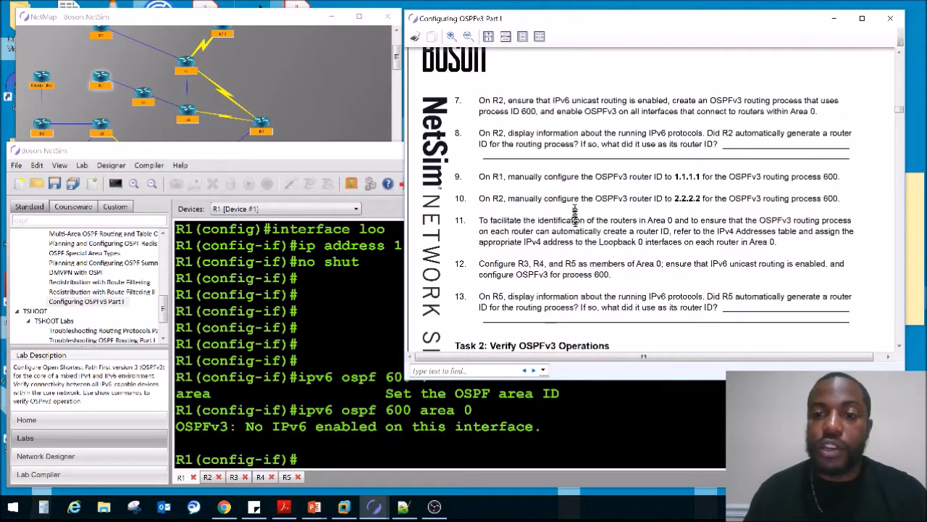
left_click(426, 440)
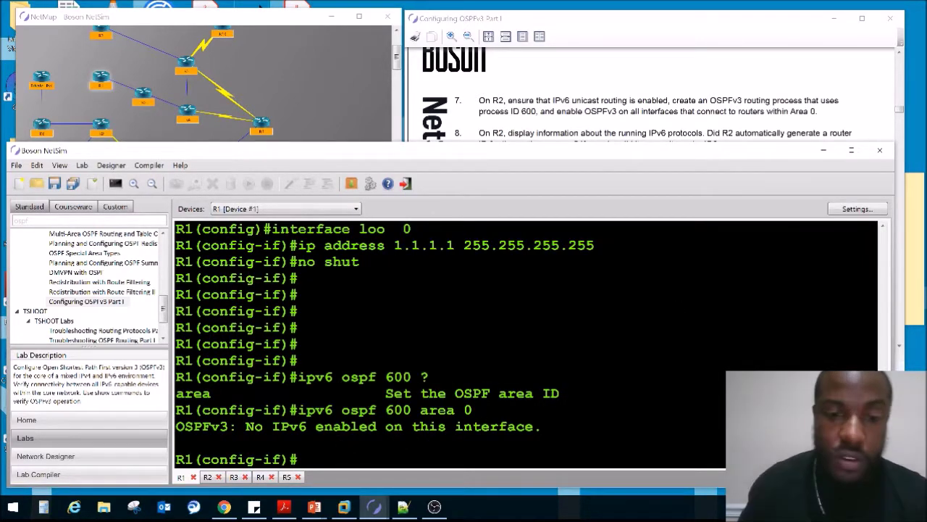
type("ip v")
key("BackSpace")
key("BackSpace")
type("v6 e")
key("Tab")
type("n")
key("Tab")
type("?")
key("Return")
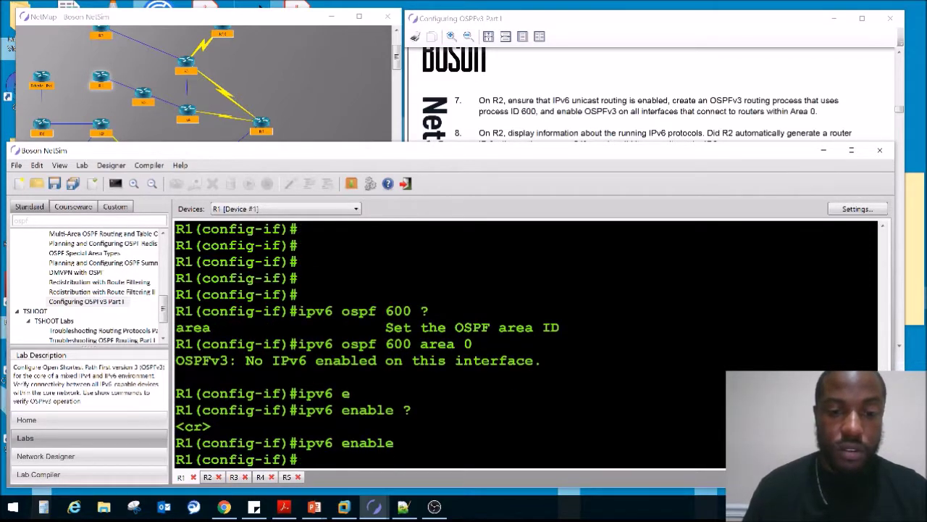
- Assign R1's Loopback 0 to Area 0 with ipv6 ospf 600 area 0
key("Up")
key("Up")
key("Return")
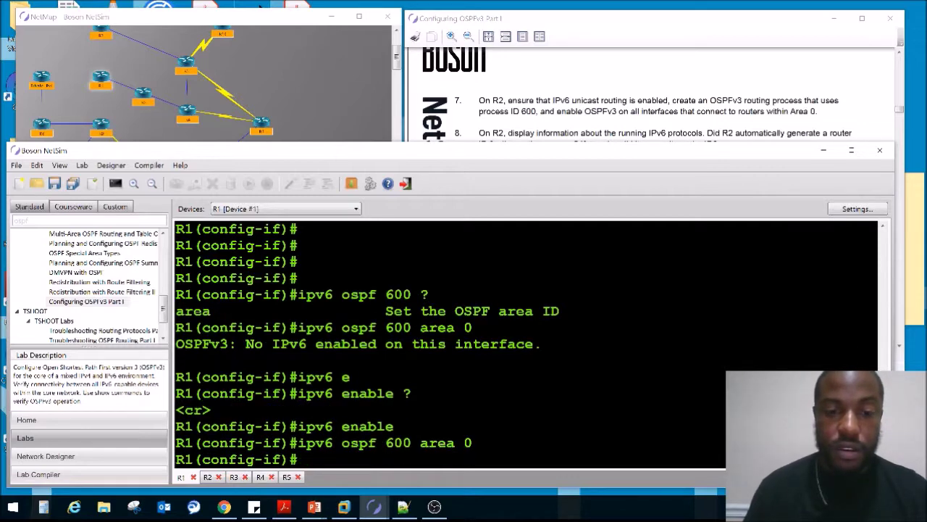
- Open R2's console from the network map and enable IPv6 on its Loopback 0
left_click(660, 107)
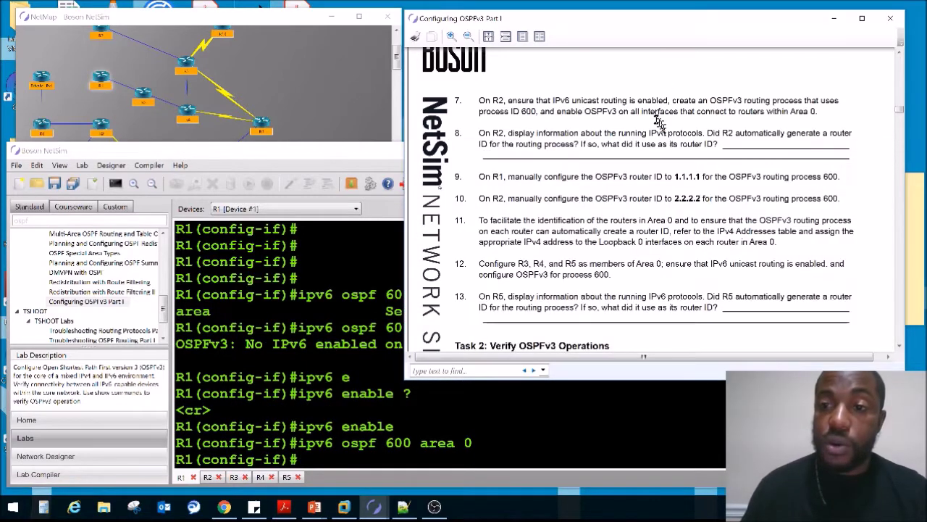
double_click(101, 34)
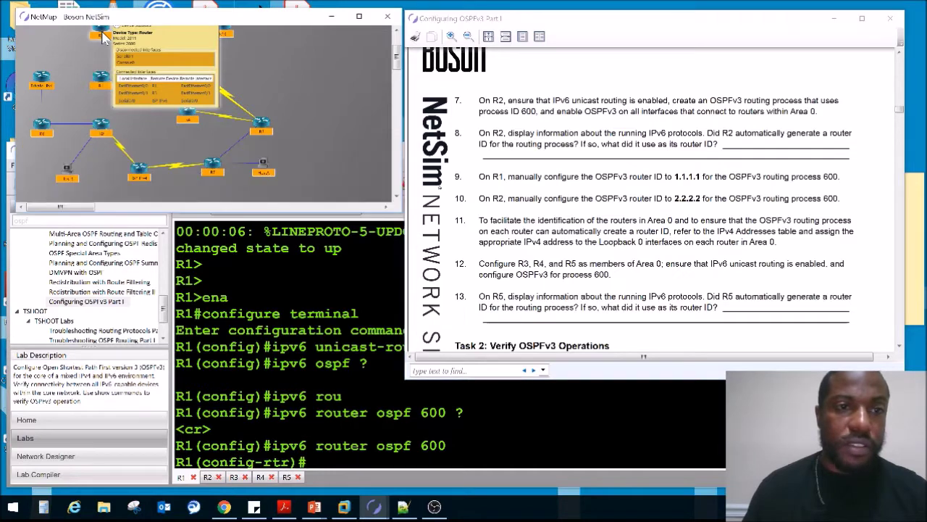
type("ipv6")
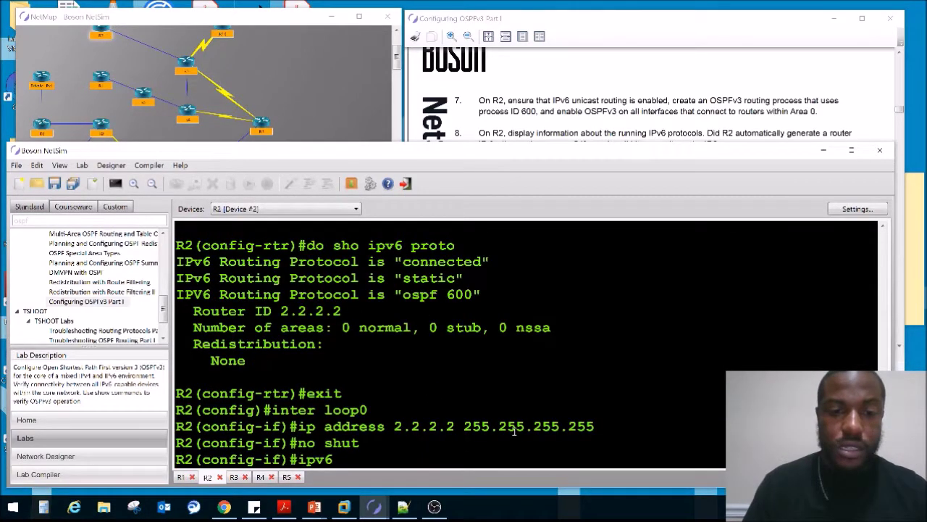
type("6")
key("Tab")
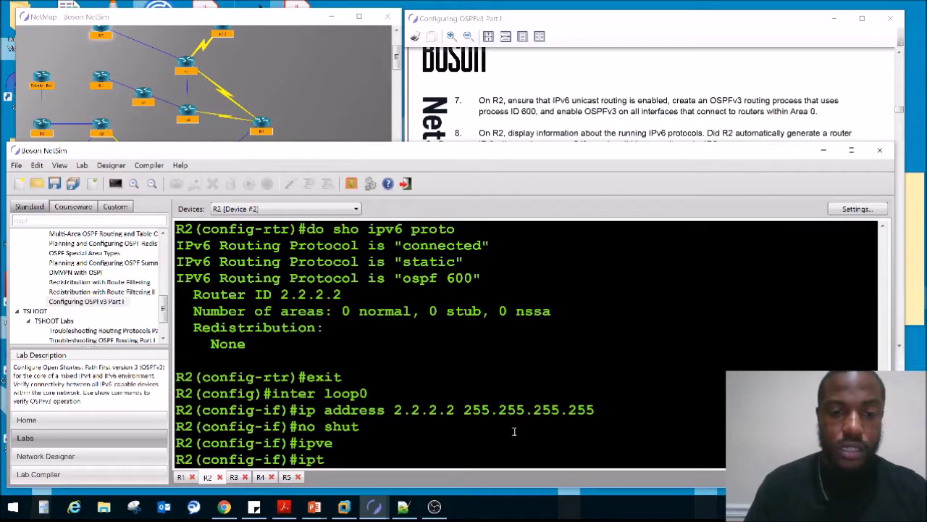
type("enable")
key("Return")
- Assign R2's Loopback 0 to Area 0 of OSPFv3 process 600
type("ip")
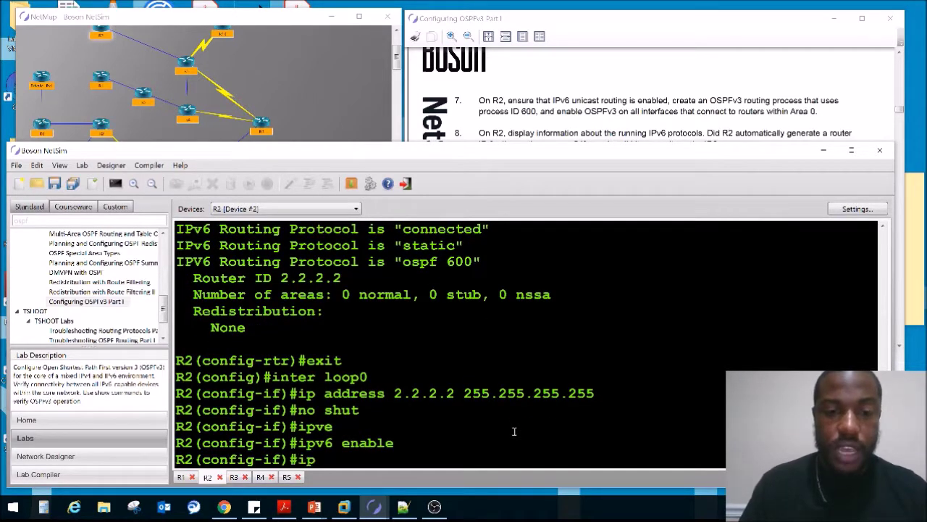
type("v6 ospf")
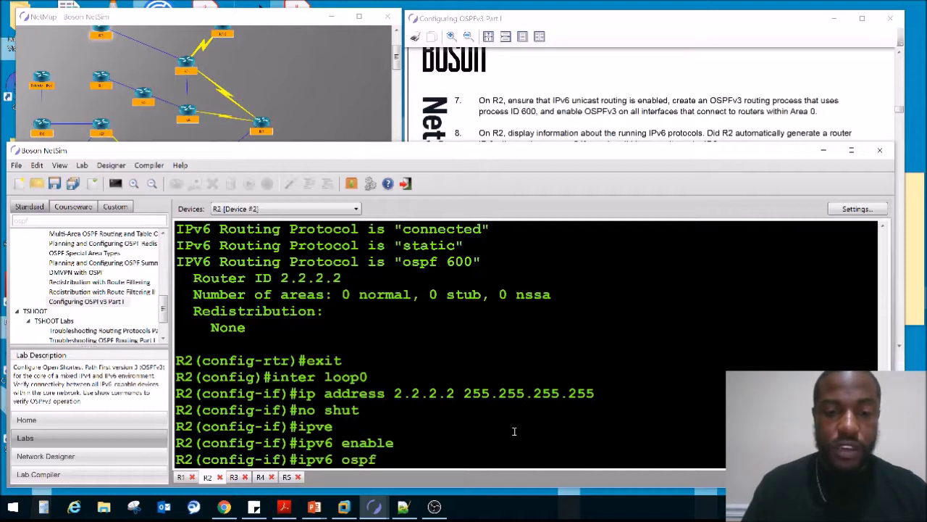
type(" 600 area 0")
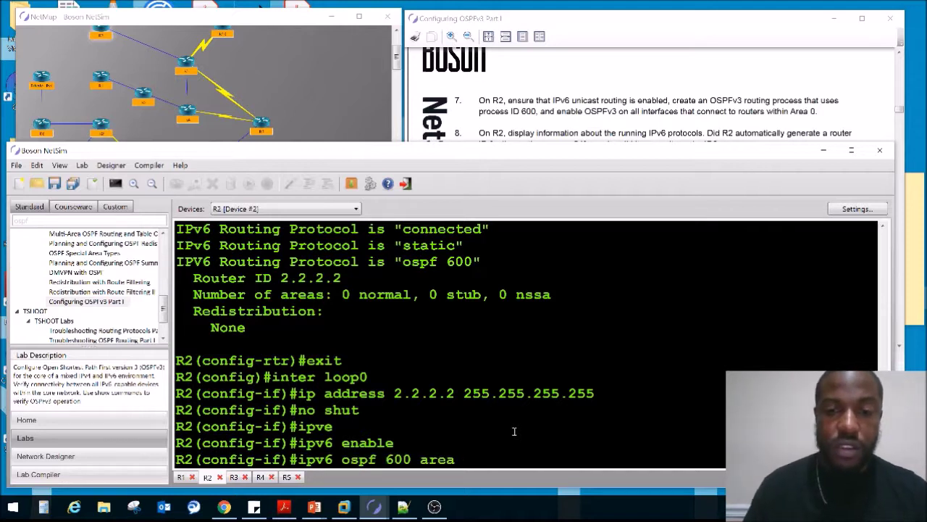
key("Return")
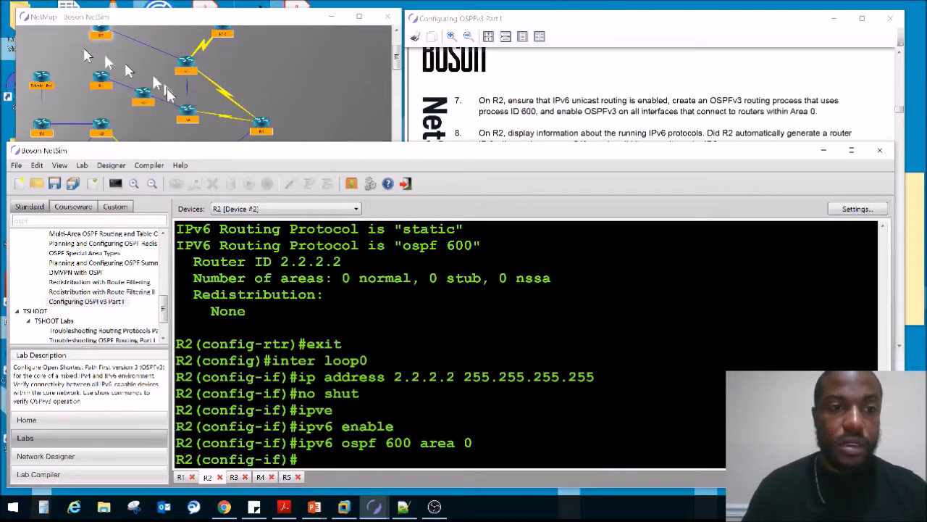
- Open R3's console from the network map and enable IPv6 on its Loopback 0
double_click(186, 66)
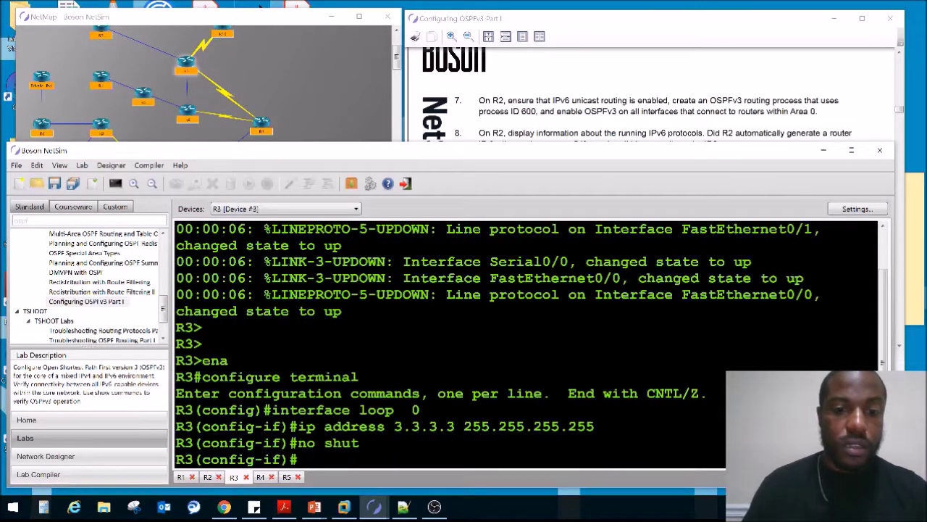
type("ipv6 enable")
key("Return")
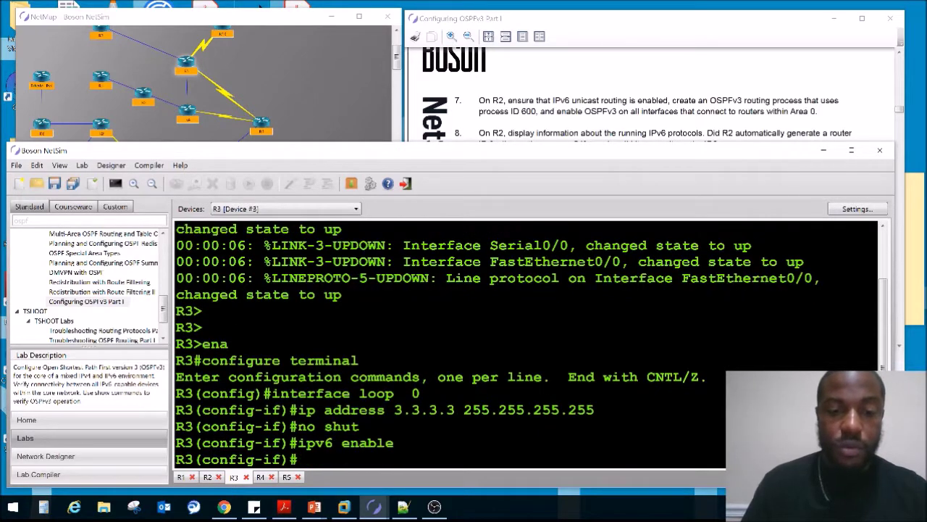
- Assign R3's Loopback 0 to Area 0 of OSPFv3 process 600
type("ipv6 ospf")
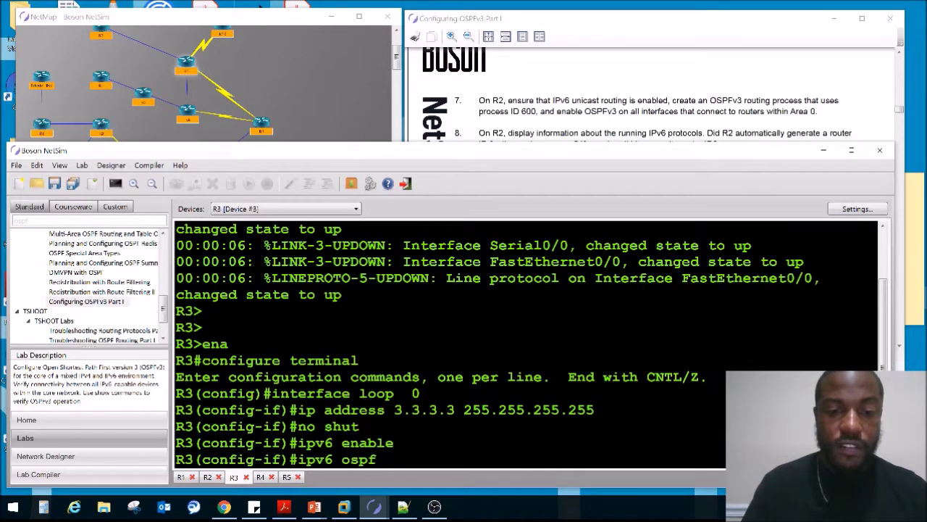
type("authentication")
key("BackSpace")
key("BackSpace")
key("BackSpace")
key("BackSpace")
key("BackSpace")
key("BackSpace")
key("BackSpace")
key("BackSpace")
key("BackSpace")
key("BackSpace")
key("BackSpace")
key("BackSpace")
key("BackSpace")
key("BackSpace")
type("600 area 0")
key("Return")
double_click(398, 430)
left_click_drag(398, 430, 300, 430)
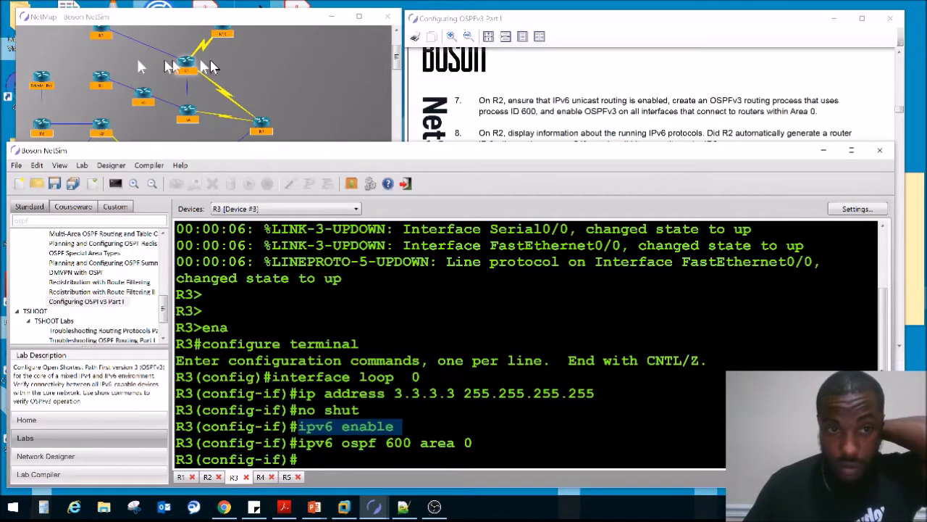
- On R4, enable IPv6 on Loopback 0 and assign it to Area 0 of OSPFv3 process 600
double_click(183, 109)
type("pv6 enable")
key("Return")
type("ipv6 ospf")
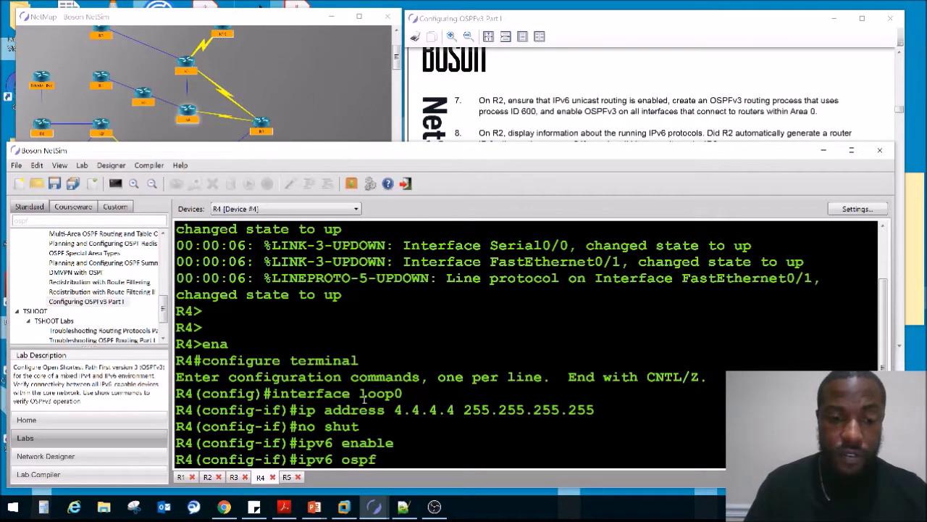
type(" 600 area 0")
key("Return")
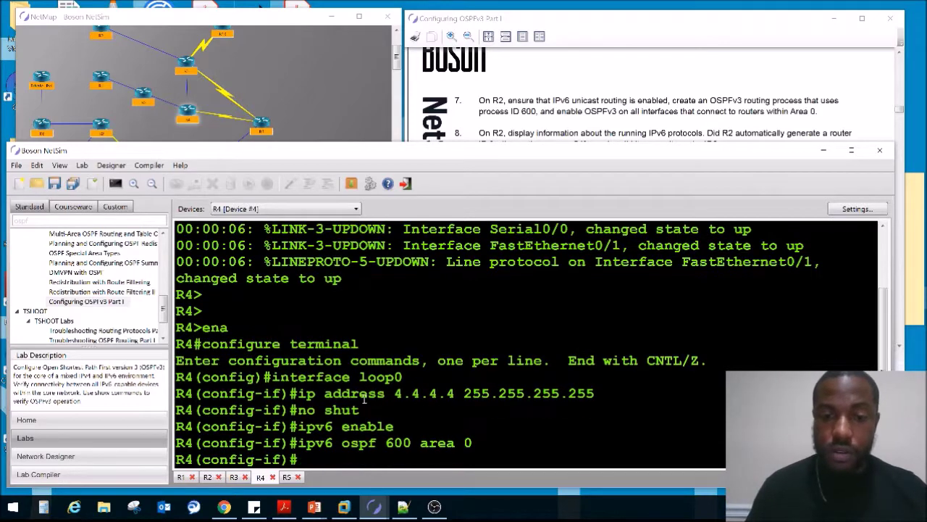
- On R5, enable IPv6 on Loopback 0 and assign it to Area 0 of OSPFv3 process 600
left_click(638, 131)
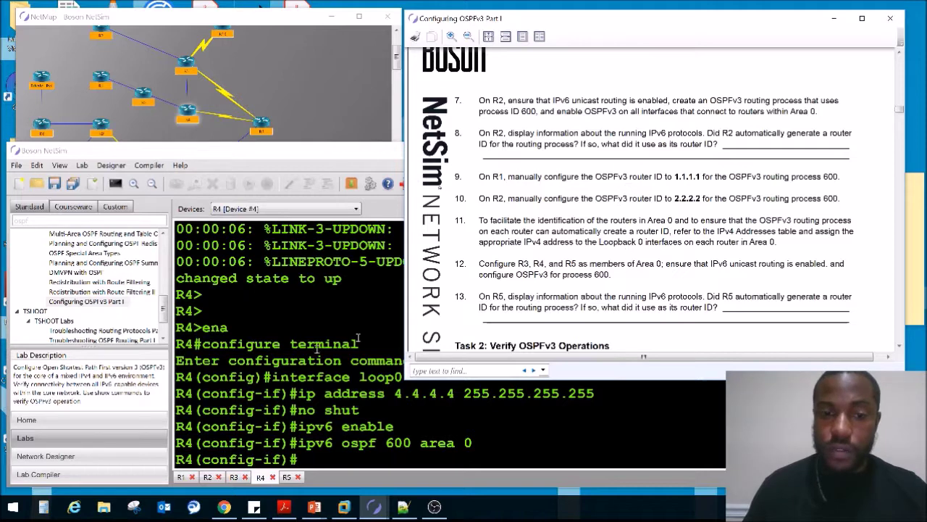
double_click(149, 97)
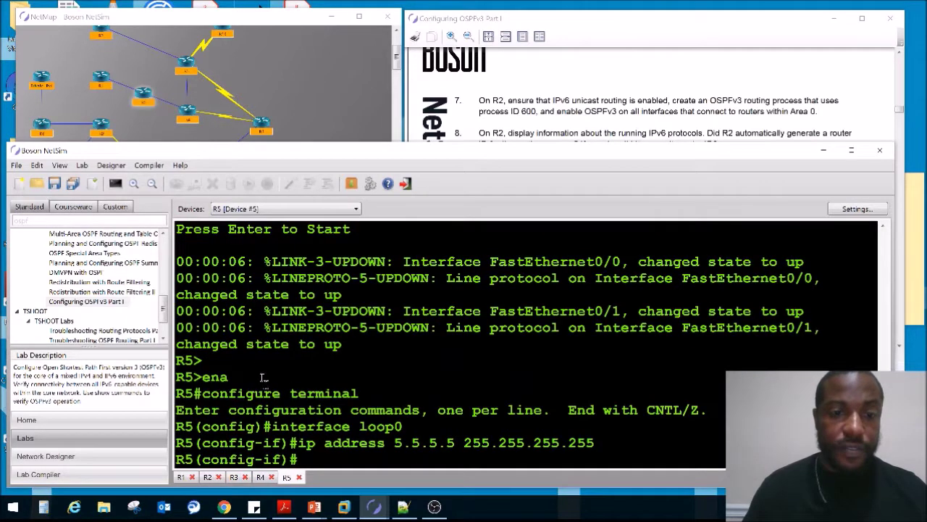
type("v")
key("BackSpace")
type("ipv6 enable")
key("Return")
type("ipv6 ospf 600 area 0")
key("Return")
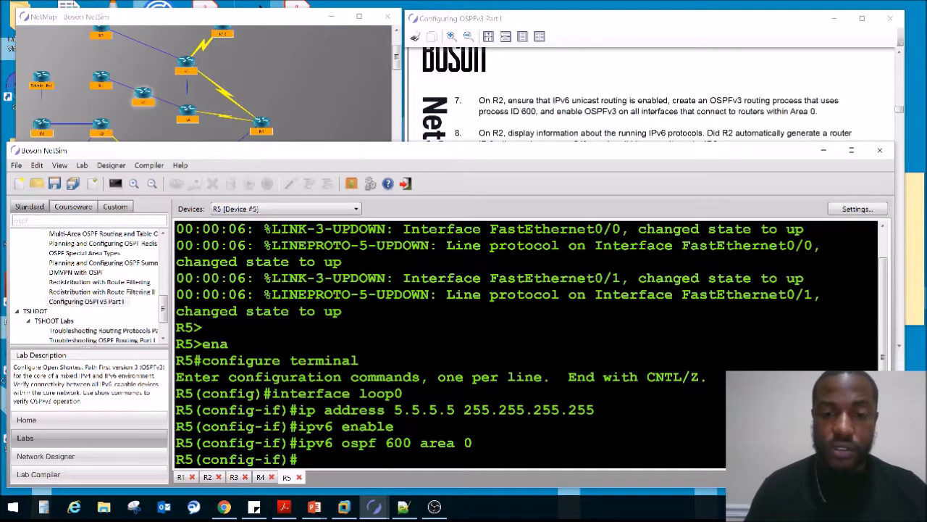
- Review lab step 12, display R5's running IPv6 protocols with do sho ipv6 proto, and examine the OSPF process and router ID
left_click(638, 60)
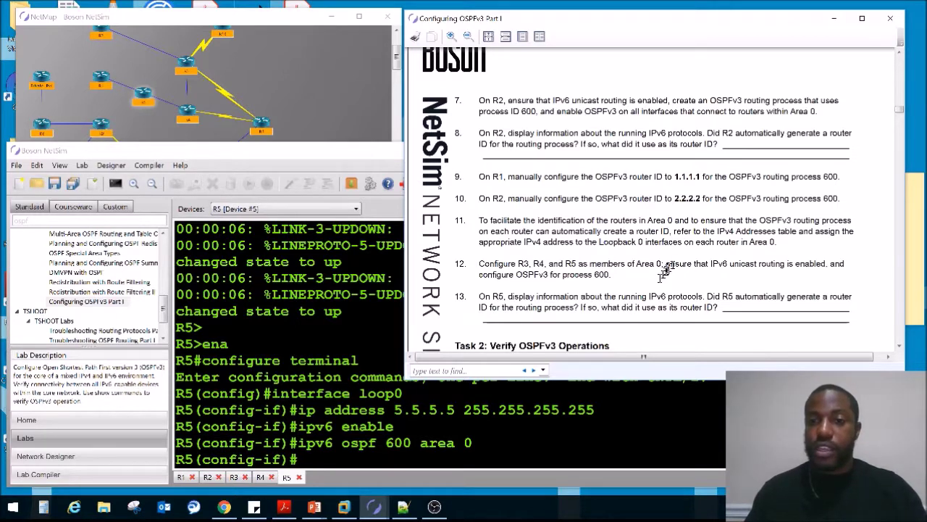
left_click_drag(666, 264, 795, 270)
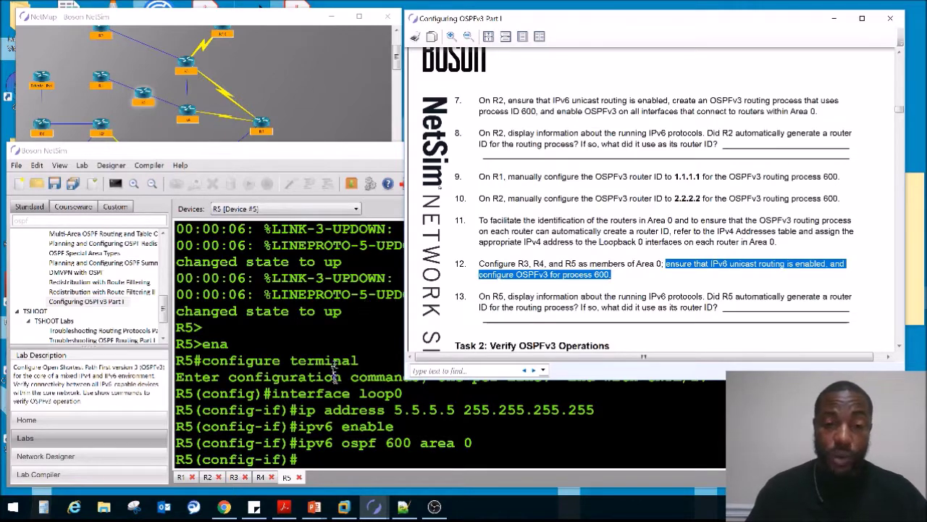
left_click(334, 371)
type("do")
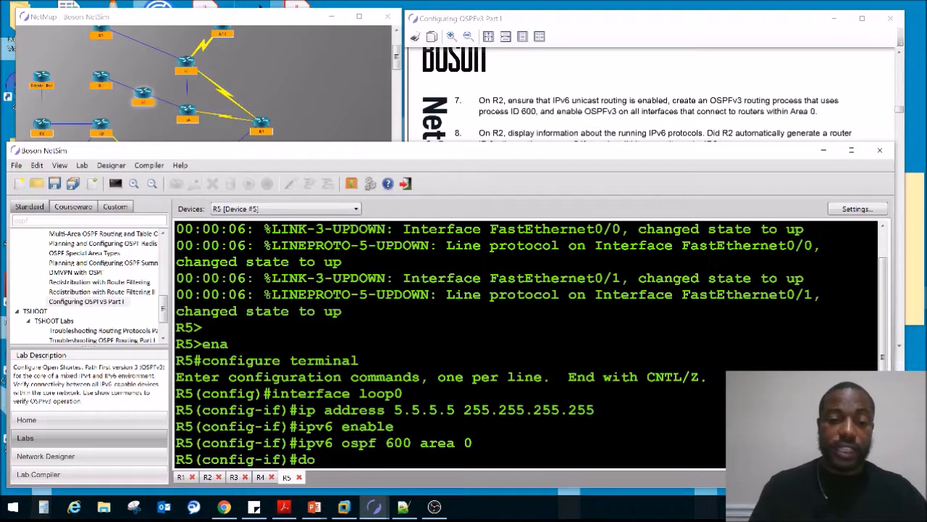
type(" sho ip")
key("BackSpace")
key("BackSpace")
type("ipv")
key("BackSpace")
key("BackSpace")
key("BackSpace")
type("ipv6 proto")
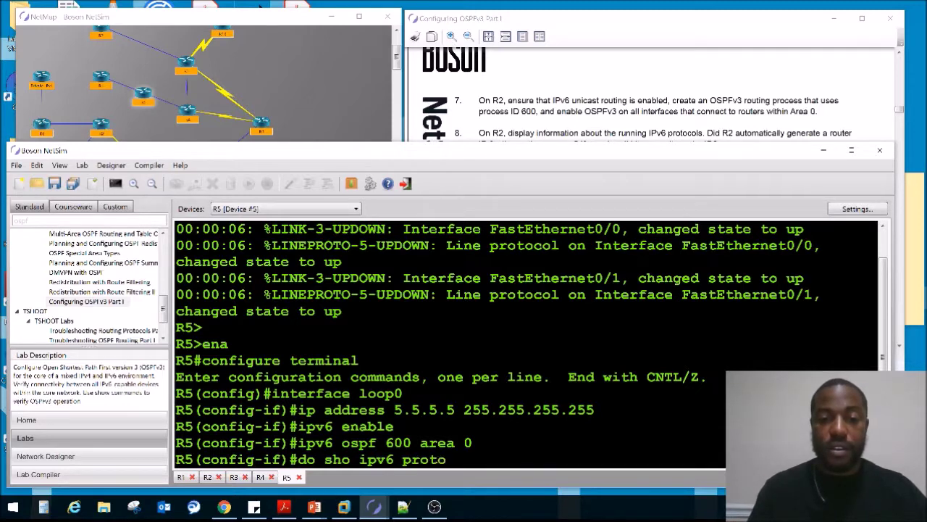
key("Return")
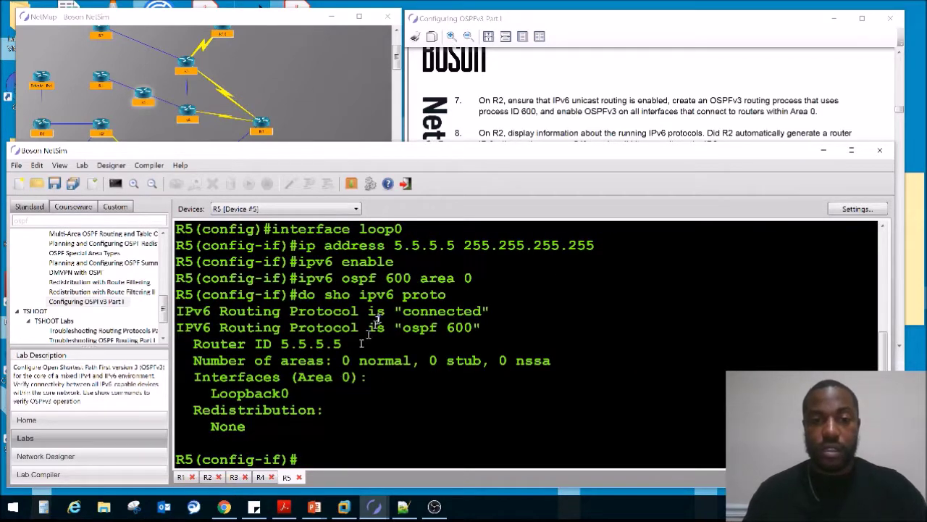
left_click_drag(482, 333, 438, 332)
left_click_drag(346, 346, 273, 347)
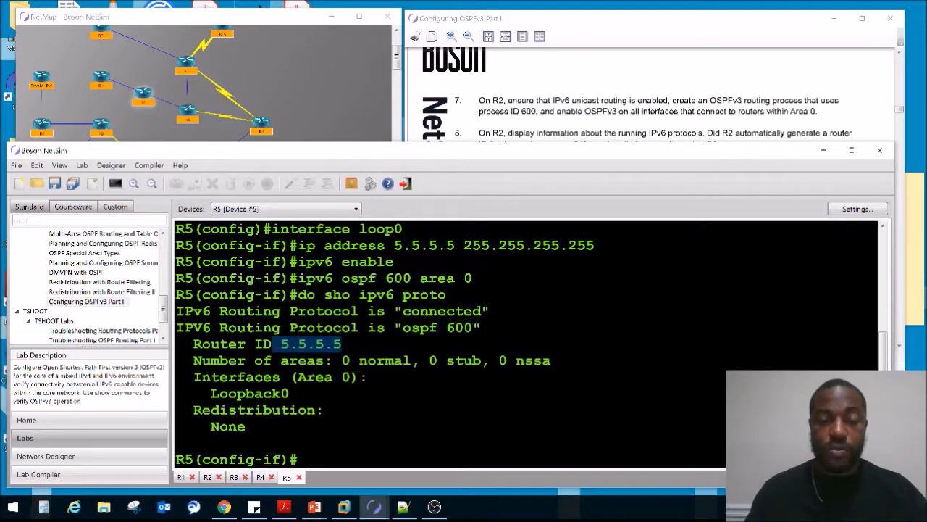
- Examine R5's Area 0 interface list and compare it with lab step 12 about making R3, R4 and R5 members of Area 0
left_click(666, 55)
left_click(313, 387)
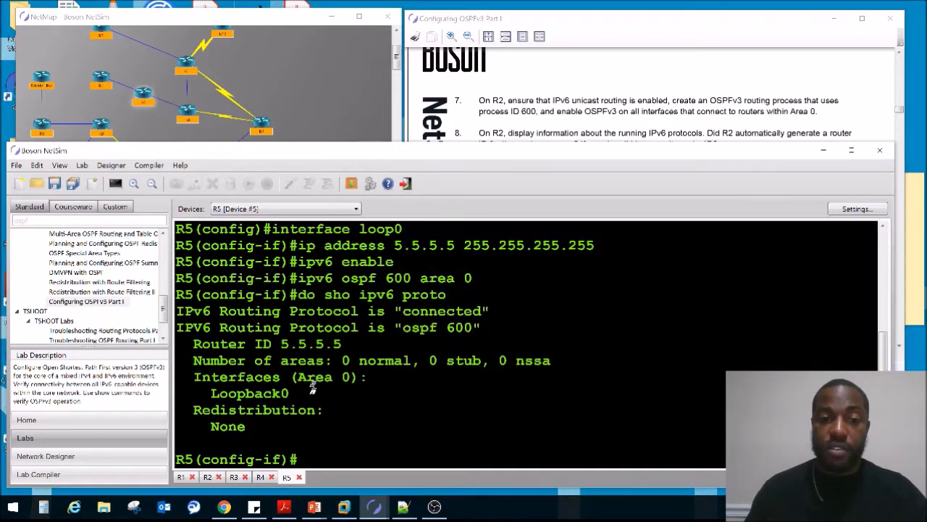
left_click_drag(297, 395, 208, 395)
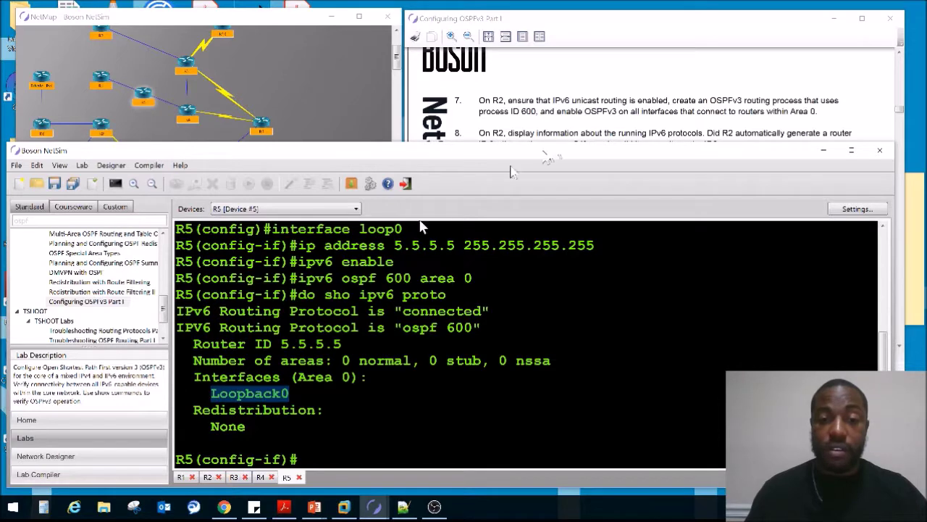
left_click(666, 91)
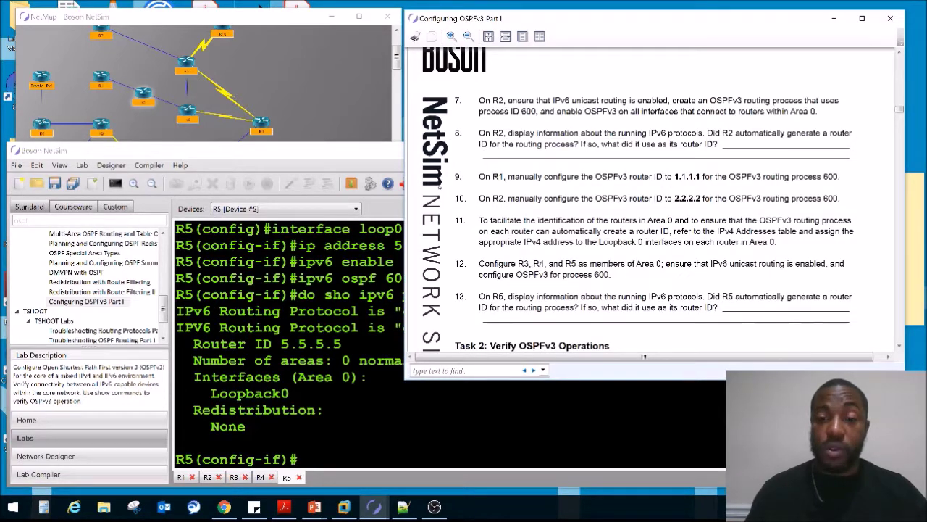
left_click_drag(519, 265, 656, 265)
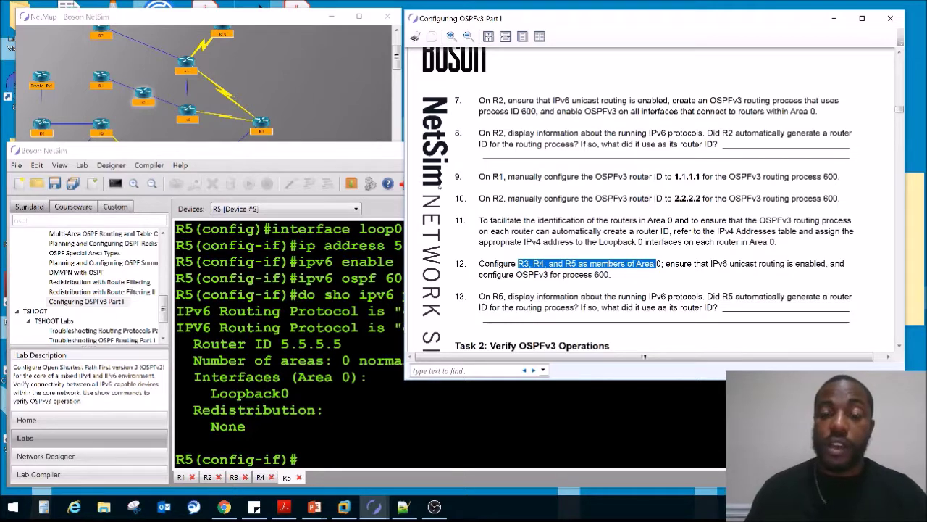
scroll(638, 257, "down", 2)
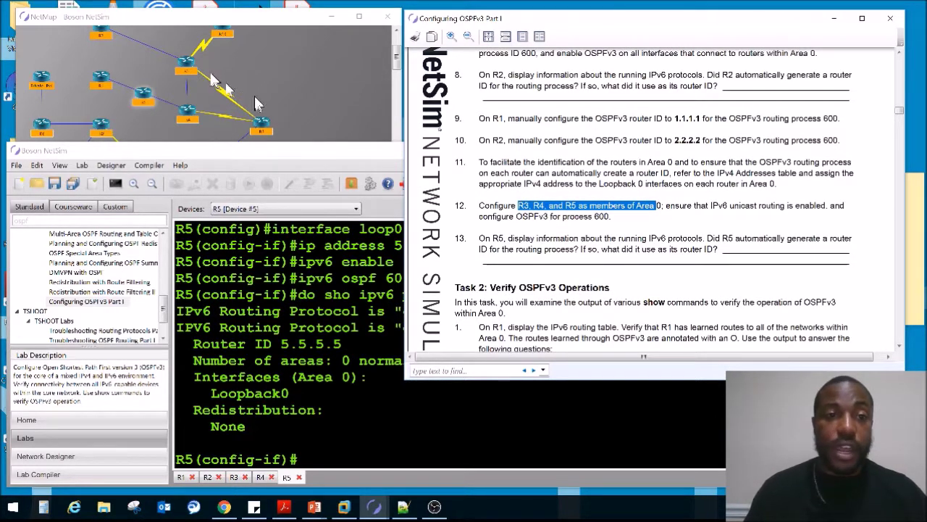
- Display R4's running IPv6 protocols with do sho ipv6 proto and examine its router ID and Area 0 interfaces
double_click(188, 111)
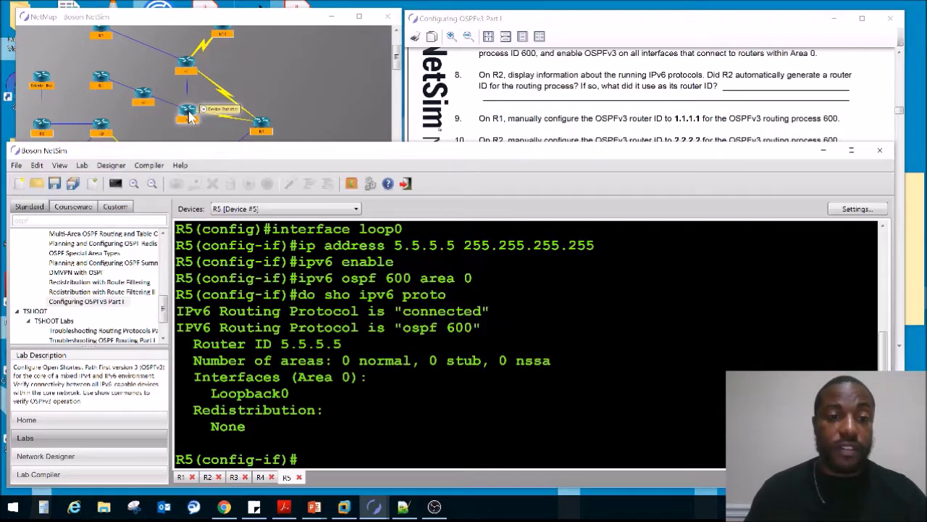
type("do sho")
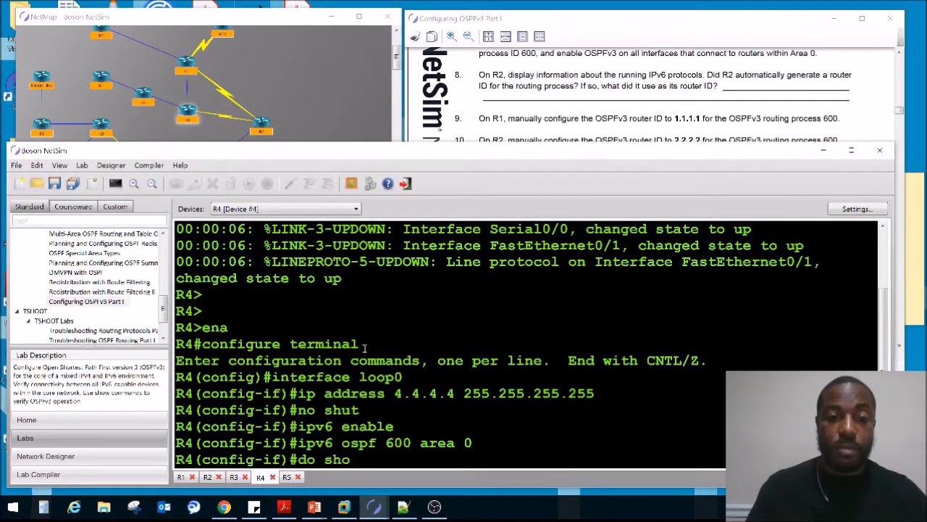
type(" ipv6 proto")
key("Return")
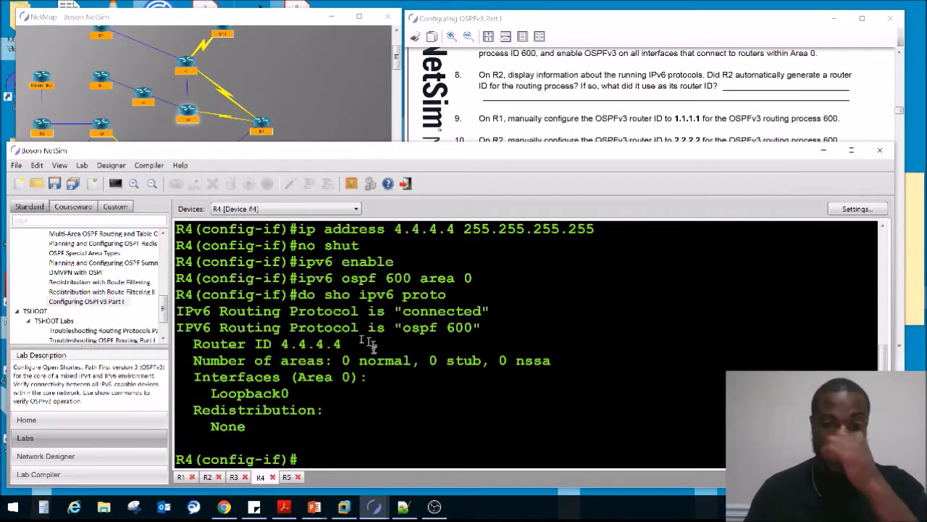
left_click_drag(468, 332, 289, 344)
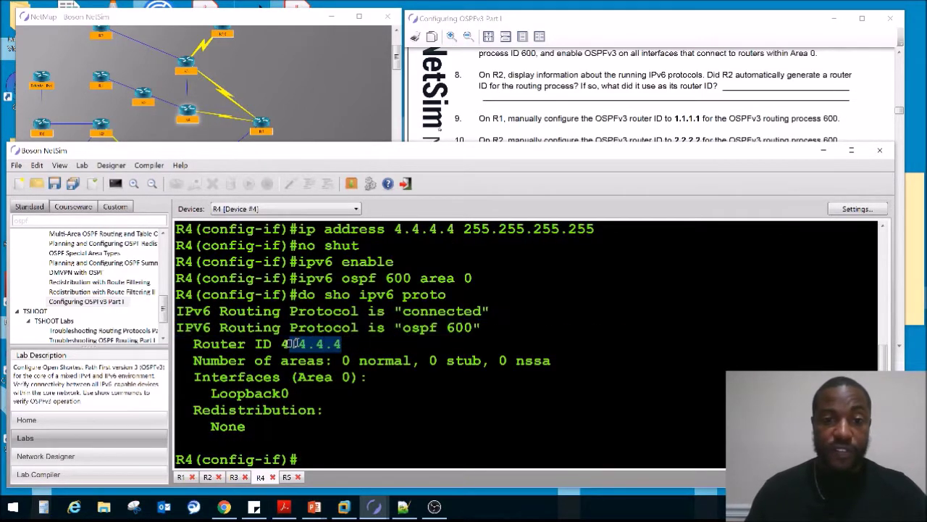
left_click_drag(293, 393, 187, 393)
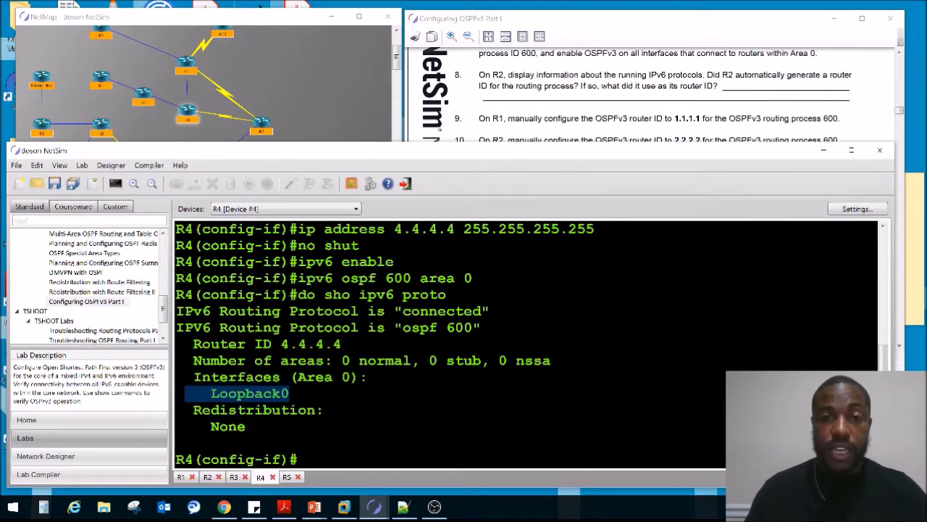
left_click(609, 108)
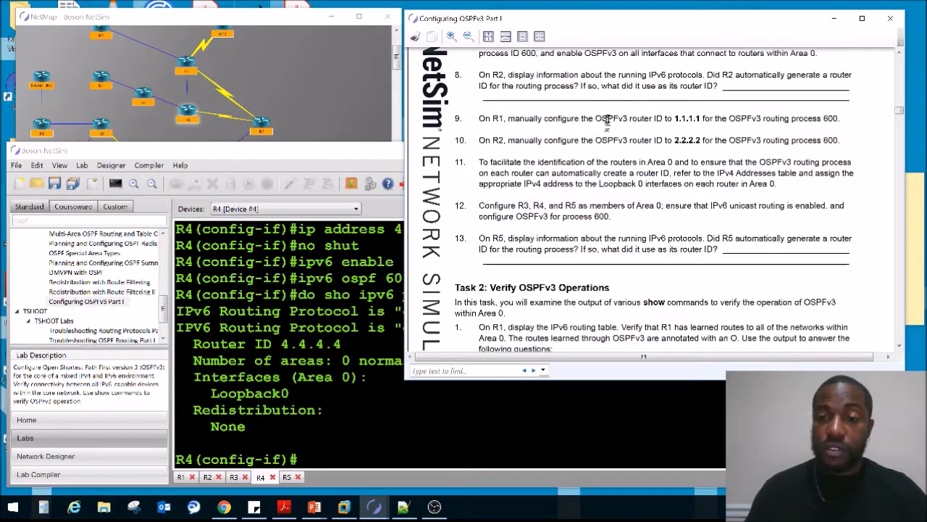
- Try to display R4's IPv6 interfaces from interface configuration mode with sho ipv6 inter
key("alt+Tab")
type("sho ip")
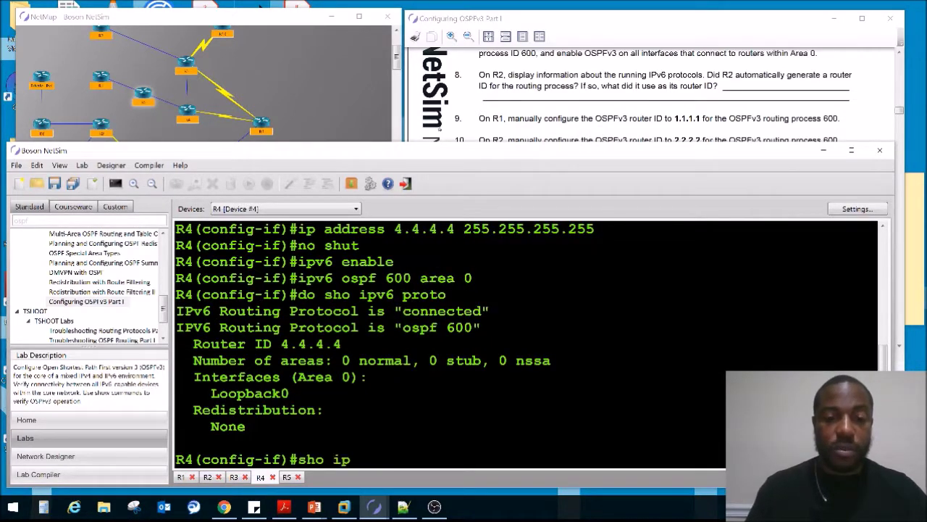
type("v6 interr")
key("Return")
key("Up")
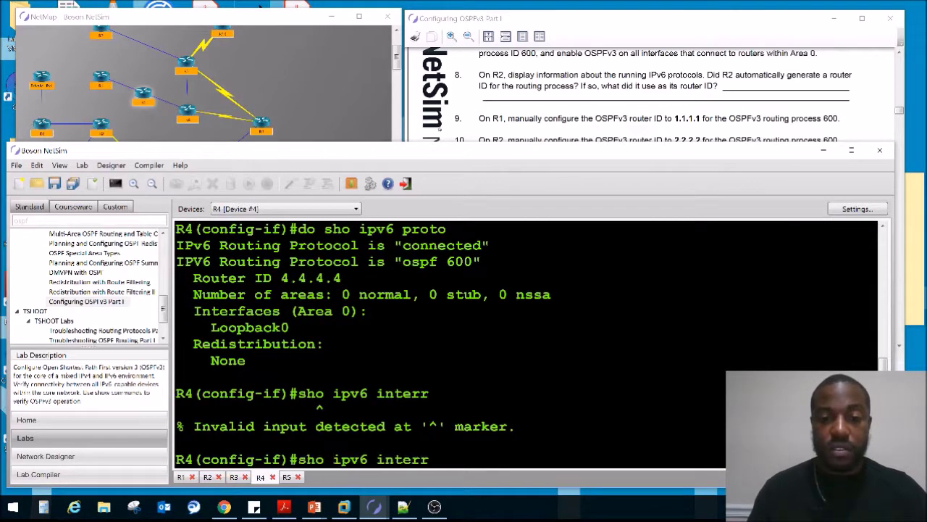
key("Return")
- Query R4's OSPFv3 interfaces from interface configuration mode with do sho ipv6 ospf inter
type("ip")
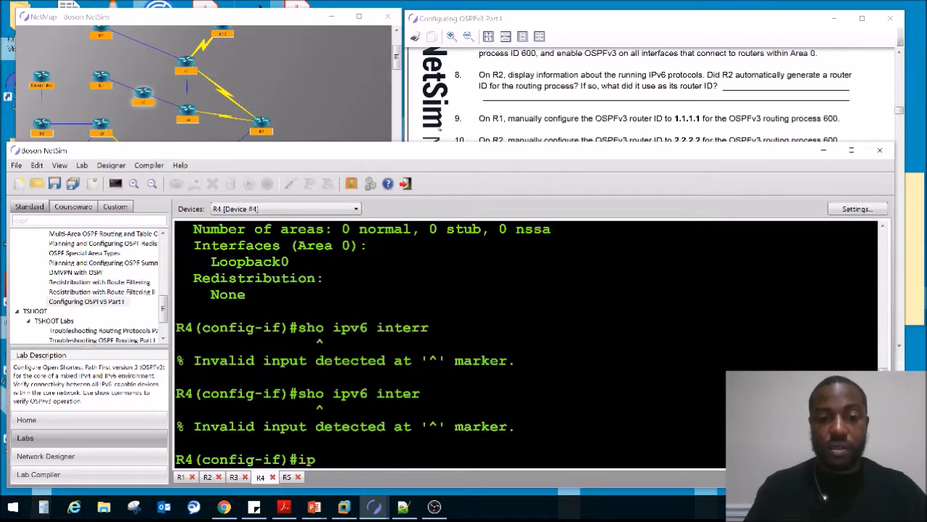
key("BackSpace")
key("BackSpace")
type("s")
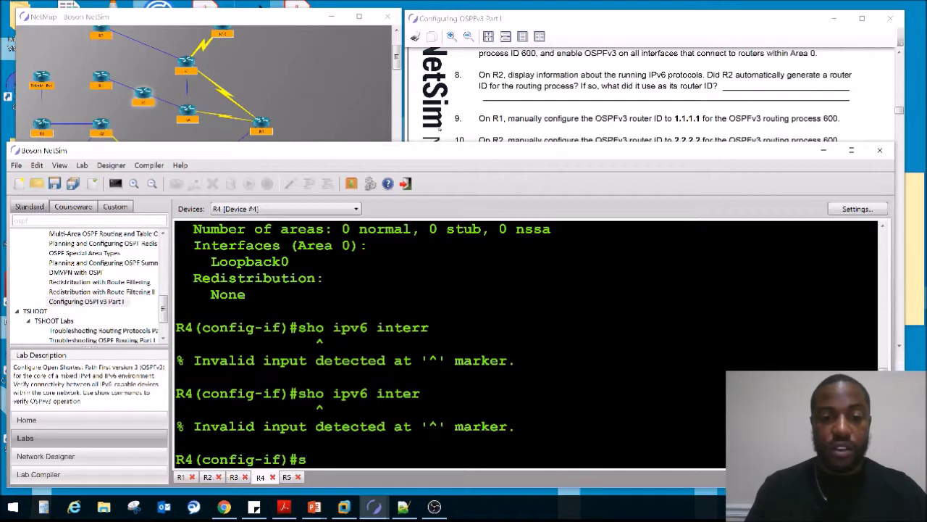
type("h sho ipv6")
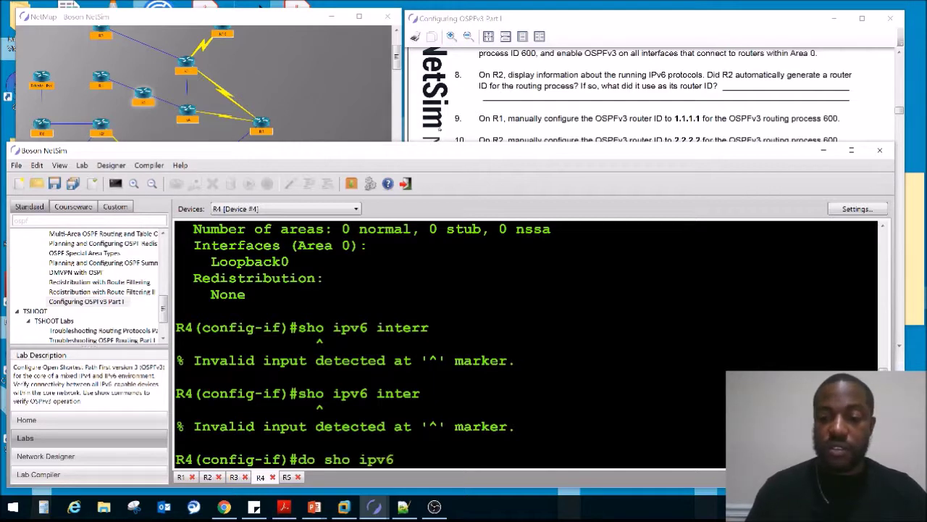
type(" os")
key("BackSpace")
type("so")
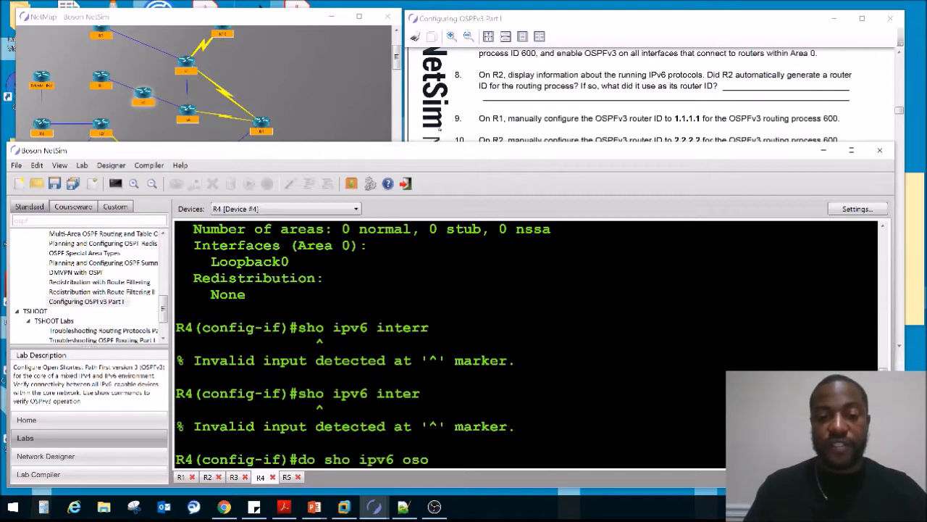
key("BackSpace")
type("pf inter")
key("Return")
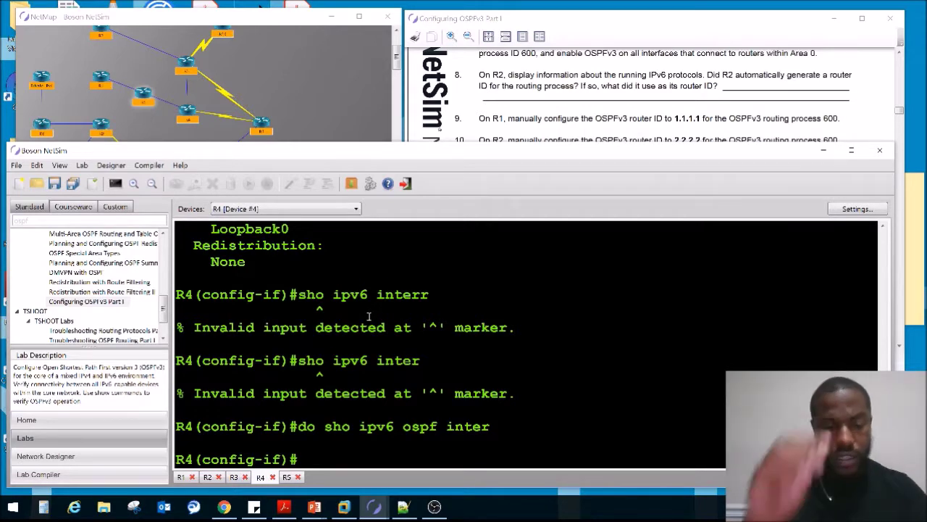
- Return R4 to privileged EXEC mode and query its OSPFv3 interfaces with sho ipv6 ospf interface
key("ctrl+z")
key("Return")
key("Return")
type("sh")
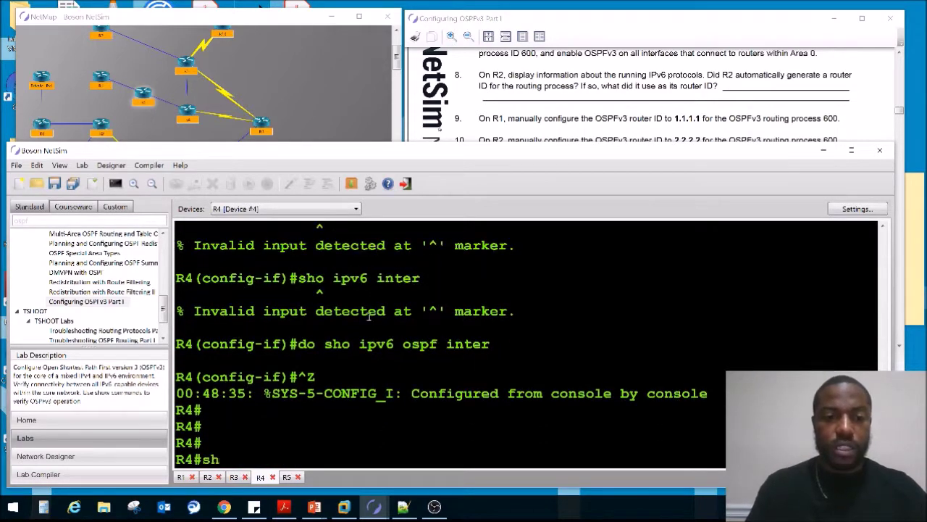
key("BackSpace")
type("ho")
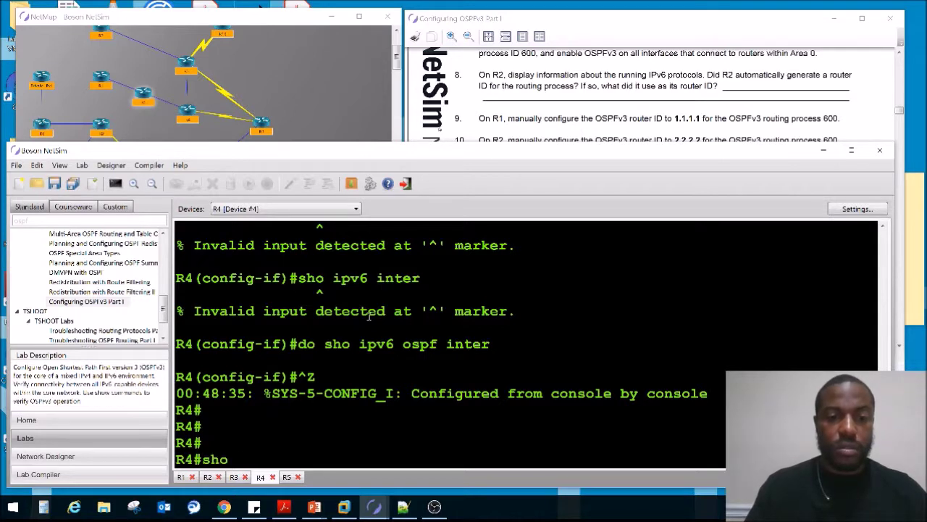
type(" ipv6 ospf")
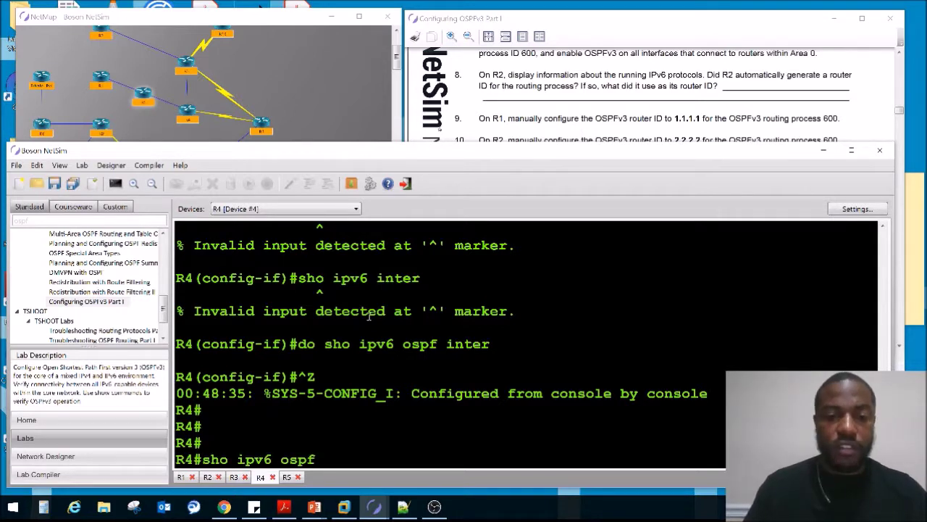
type(" interface")
key("Return")
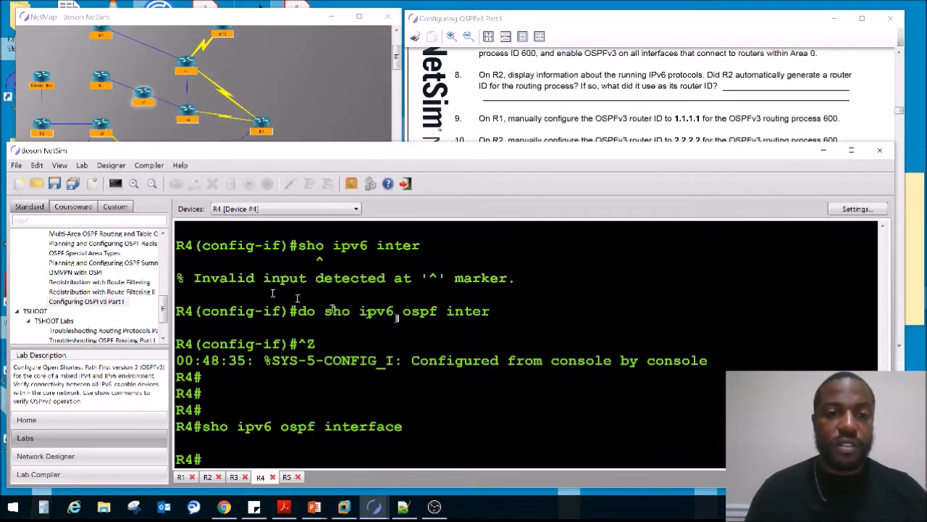
- Recheck lab step 12 and enable IPv6 unicast routing on R4 from global configuration mode
key("alt+Tab")
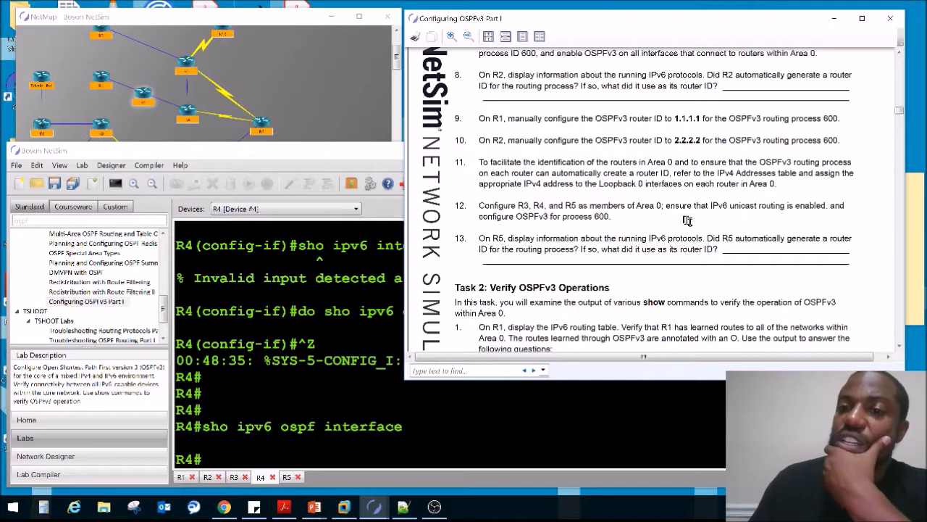
left_click(311, 458)
type("ipv")
key("Tab")
key("BackSpace")
key("BackSpace")
key("BackSpace")
type("cond")
key("Tab")
type("f")
key("Tab")
key("BackSpace")
key("BackSpace")
type("figure terminal")
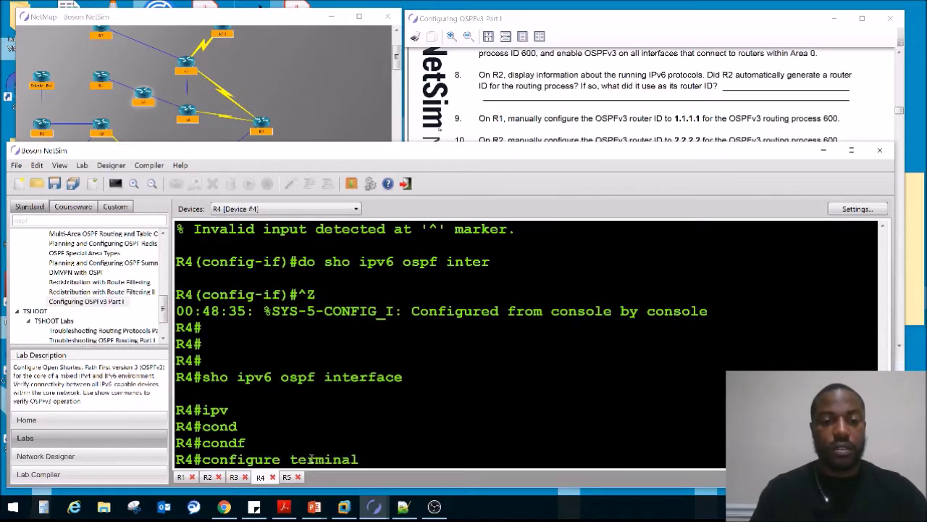
key("Return")
type("ig)#ipv6 un")
key("Tab")
key("Return")
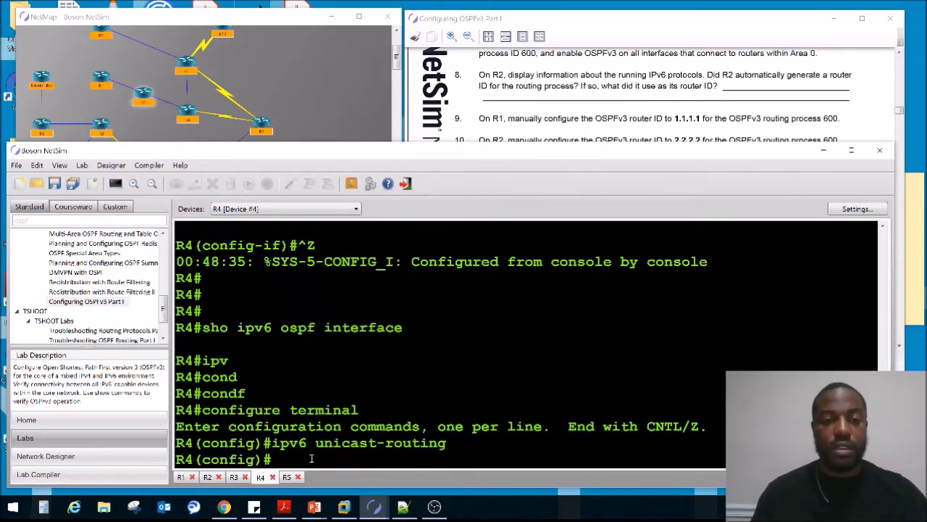
- On R3, leave interface configuration and enable IPv6 unicast routing from global configuration mode
double_click(186, 64)
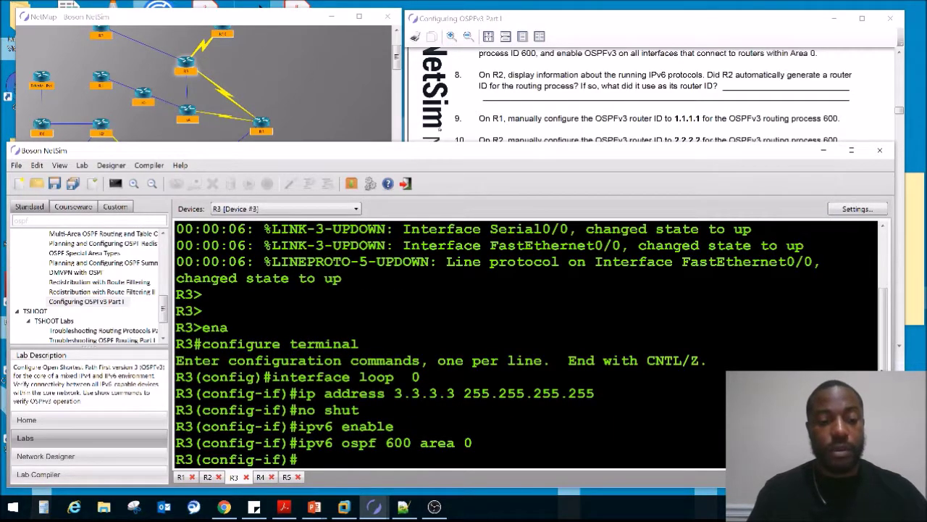
key("ctrl+z")
key("Return")
key("Return")
type("ipv")
key("Tab")
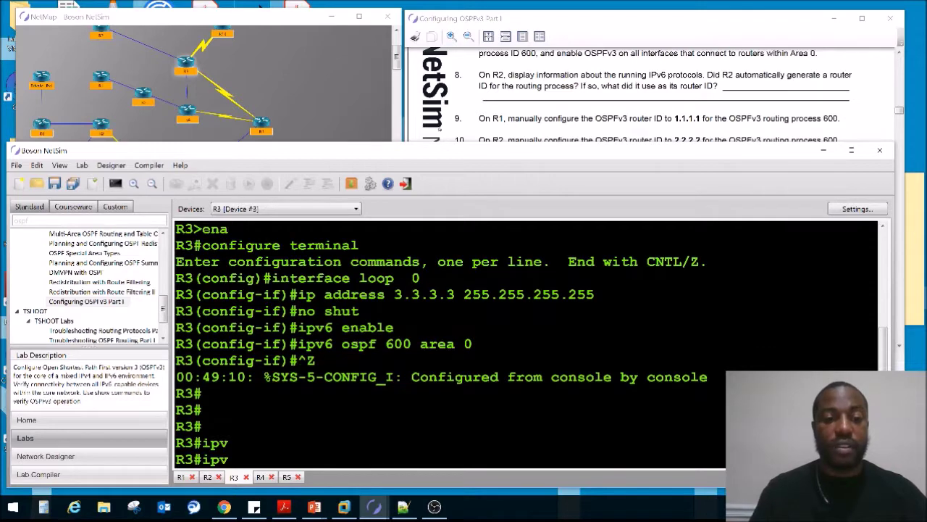
key("BackSpace")
key("BackSpace")
type("con")
key("Tab")
type("t")
key("Tab")
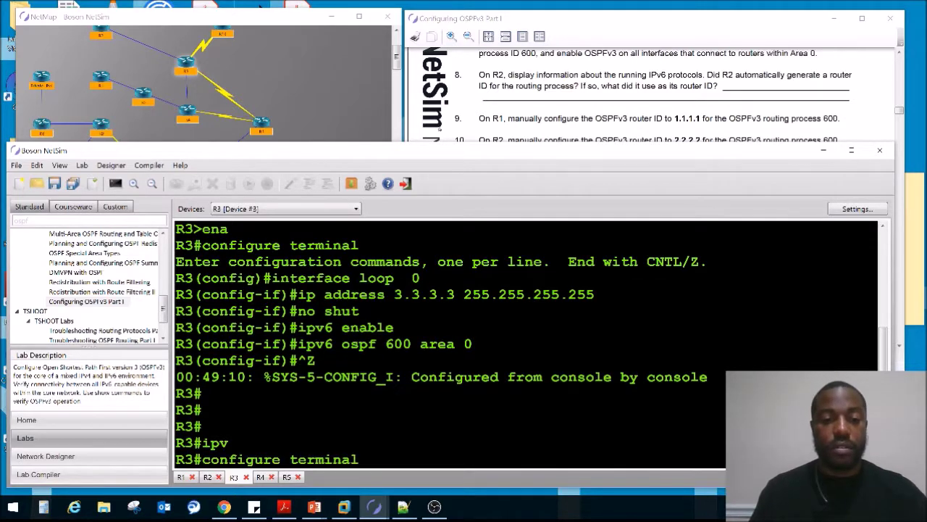
key("Return")
type("ipv6")
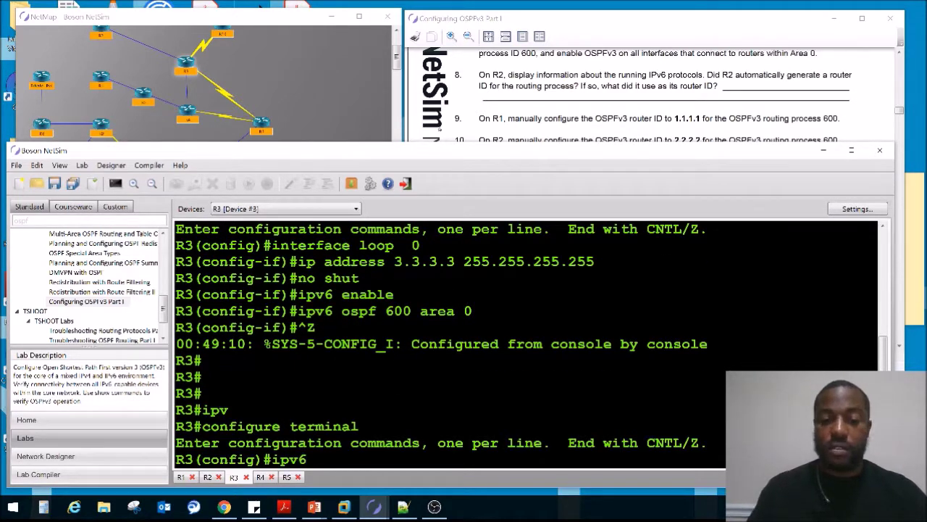
type(" unicast-routing")
key("Return")
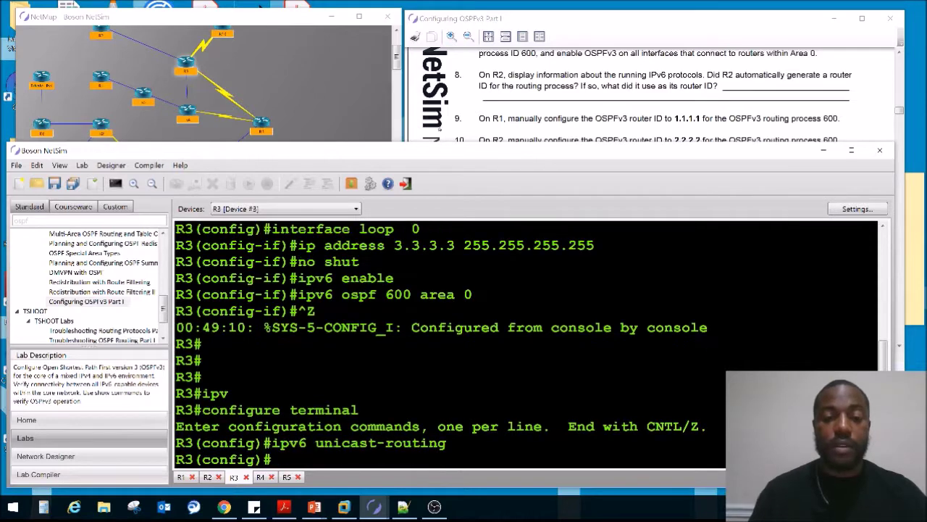
- Read the router ID questions in lab steps 8 and 13
left_click(647, 55)
left_click_drag(622, 85, 634, 106)
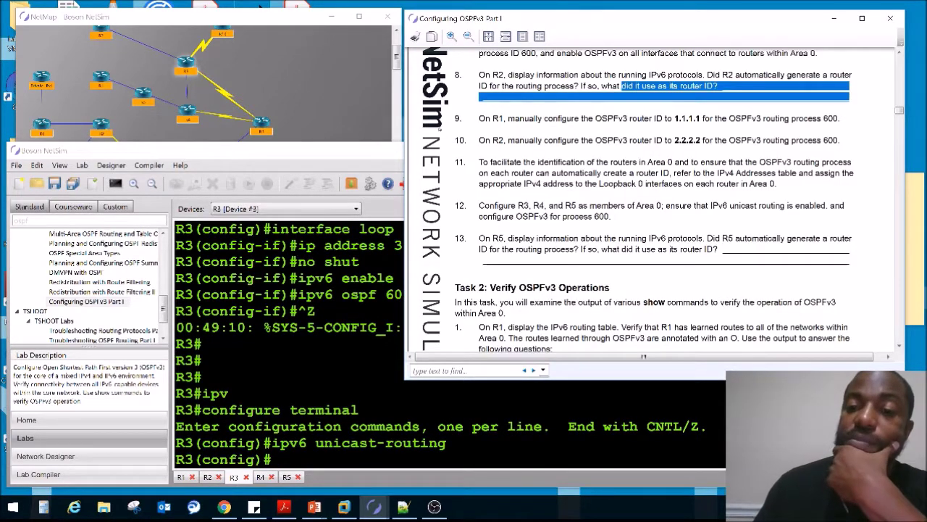
left_click_drag(707, 238, 810, 249)
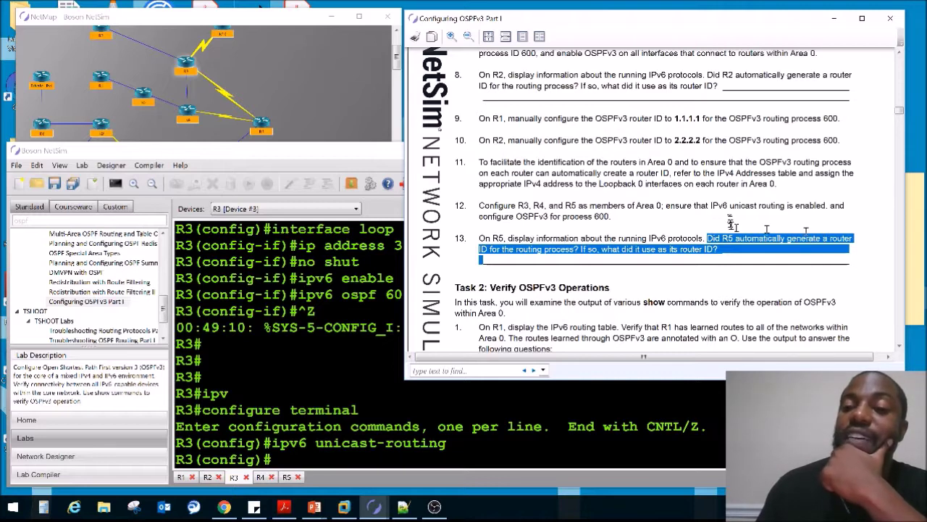
- Check the R3 and R4 consoles for the unicast routing command and bring up R5's console
left_click(190, 64)
double_click(190, 64)
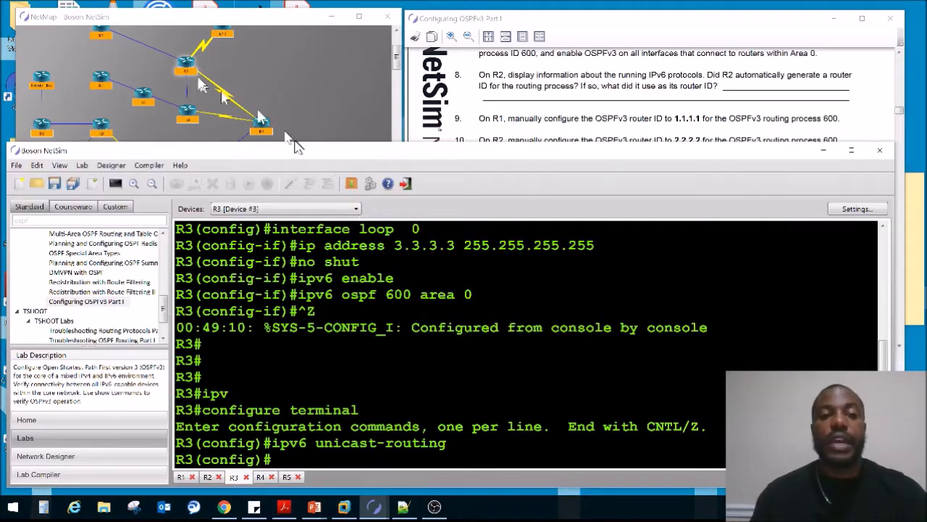
double_click(189, 114)
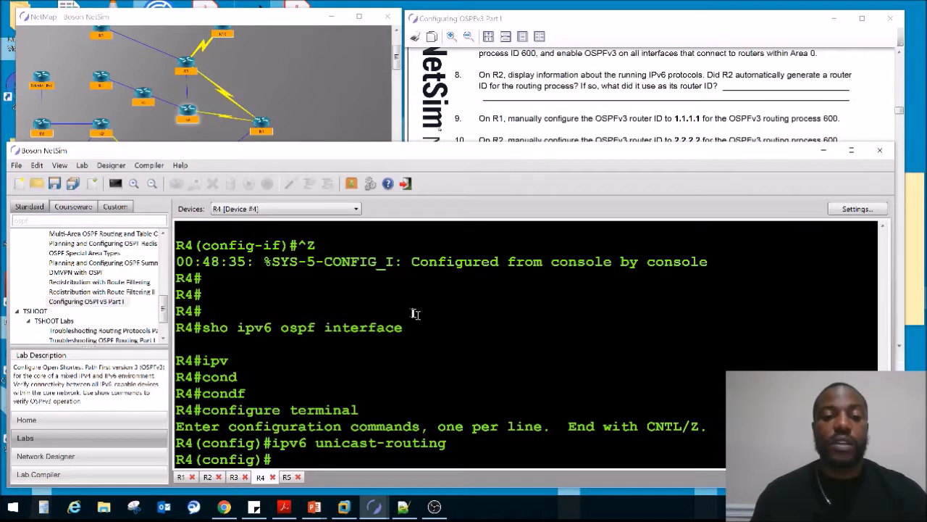
double_click(150, 101)
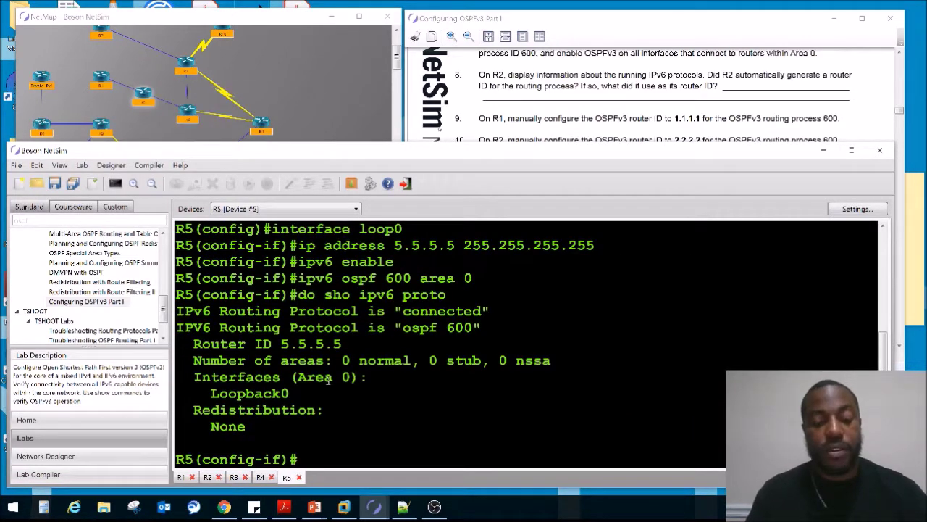
- On R5, leave interface configuration and enable IPv6 unicast routing from global configuration mode
key("ctrl+z")
key("Return")
type("configure t")
key("Tab")
key("Return")
type("ipv6")
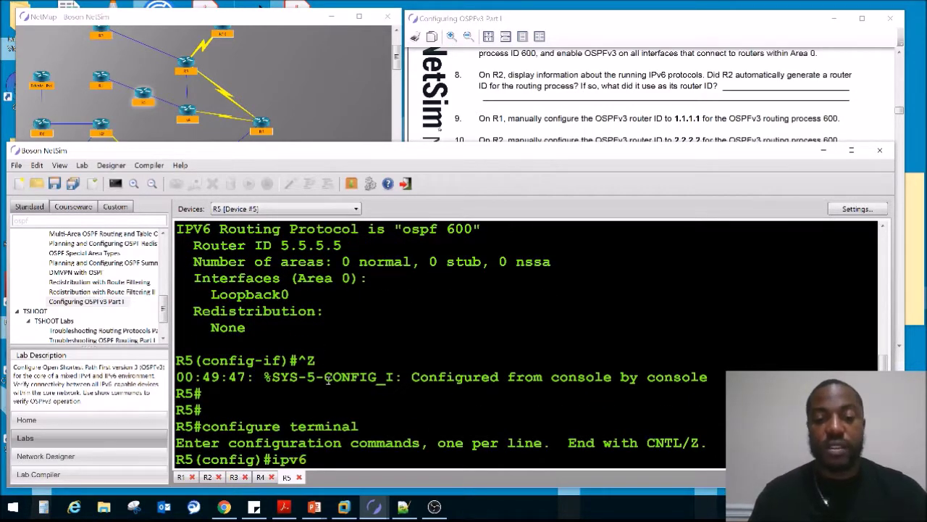
type(" u")
key("Tab")
key("Return")
- Recheck the lab step 12 requirement for R3, R4 and R5 and return to R5's console
left_click(521, 205)
left_click_drag(518, 205, 656, 205)
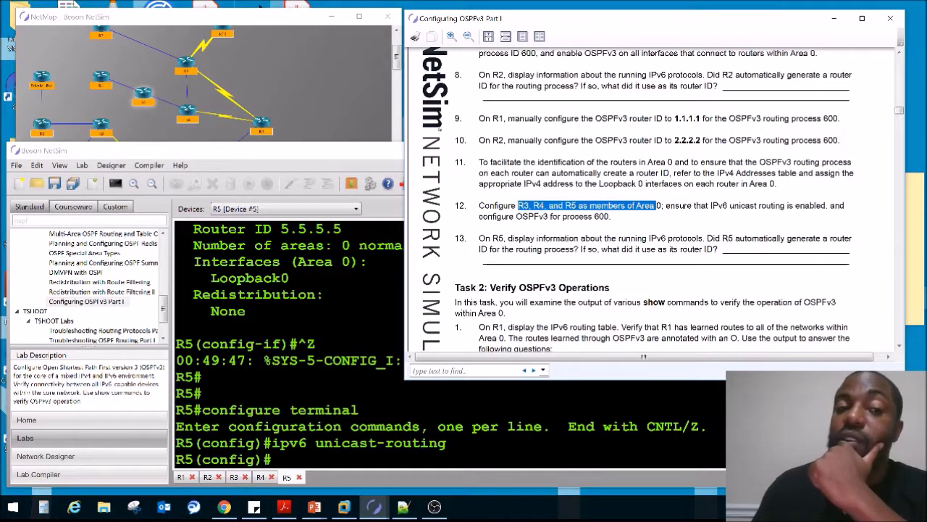
left_click(149, 91)
double_click(347, 415)
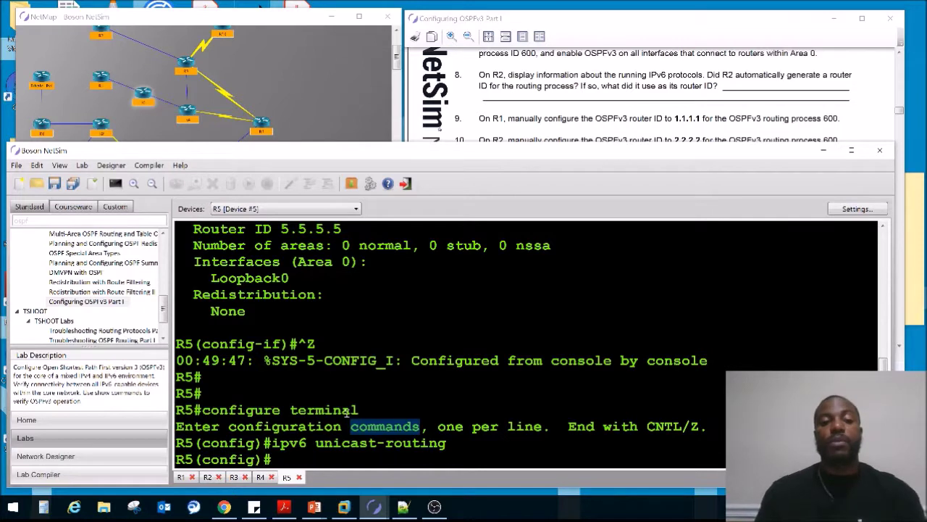
left_click(365, 410)
- Display R5's IPv6 OSPF process details and its IPv6 OSPF interface information
type("do sho ip")
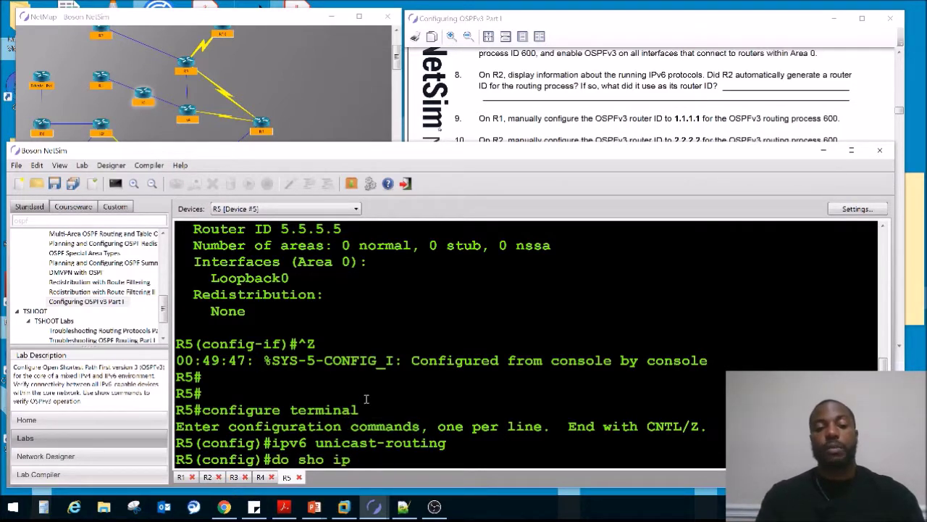
type("v6 os")
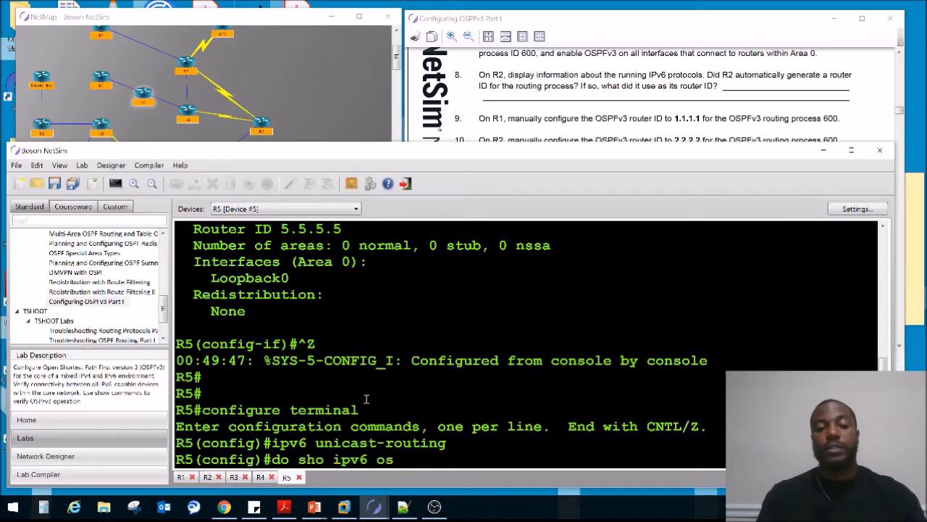
type("pf")
key("Return")
key("Up")
type("inter")
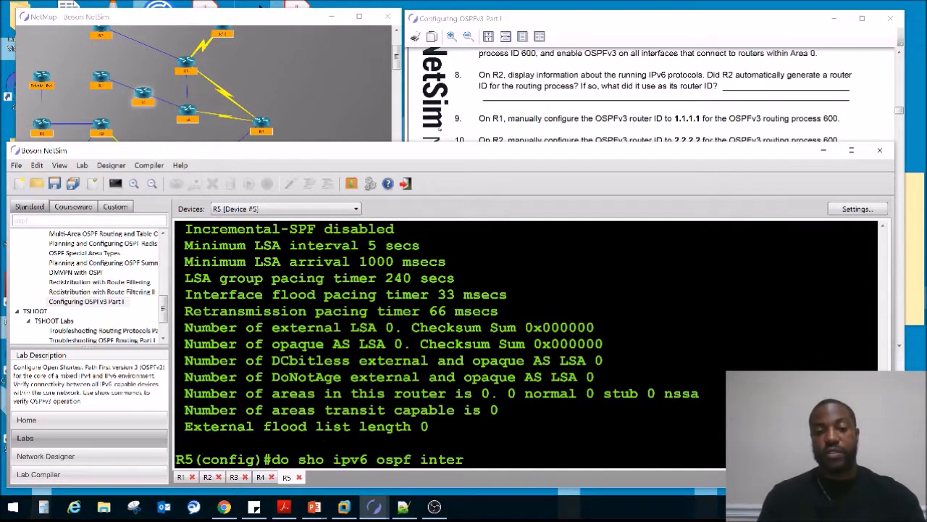
key("Return")
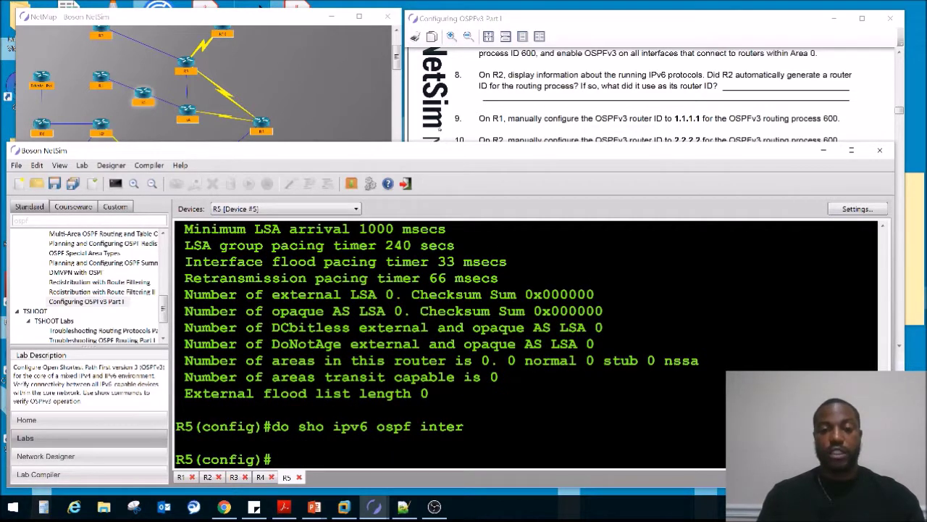
- On R5, add interface fa0/0 to OSPFv3 process 600 in area 0
left_click(142, 104)
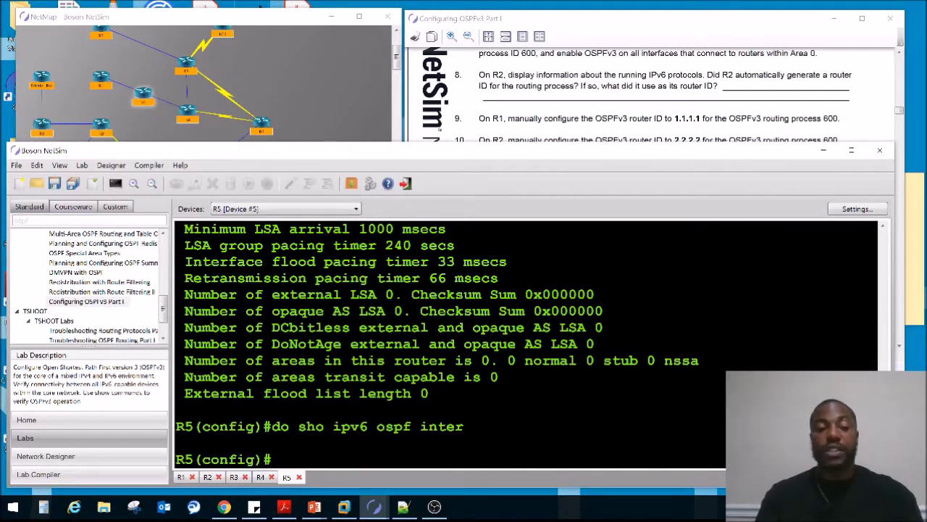
type("int")
key("Tab")
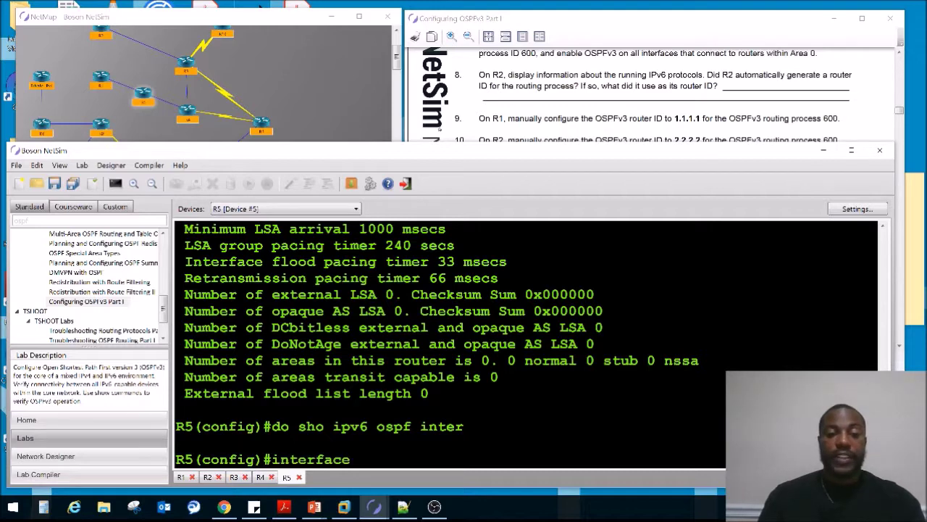
type("fa0/0")
key("Return")
type("ipv6 ospf")
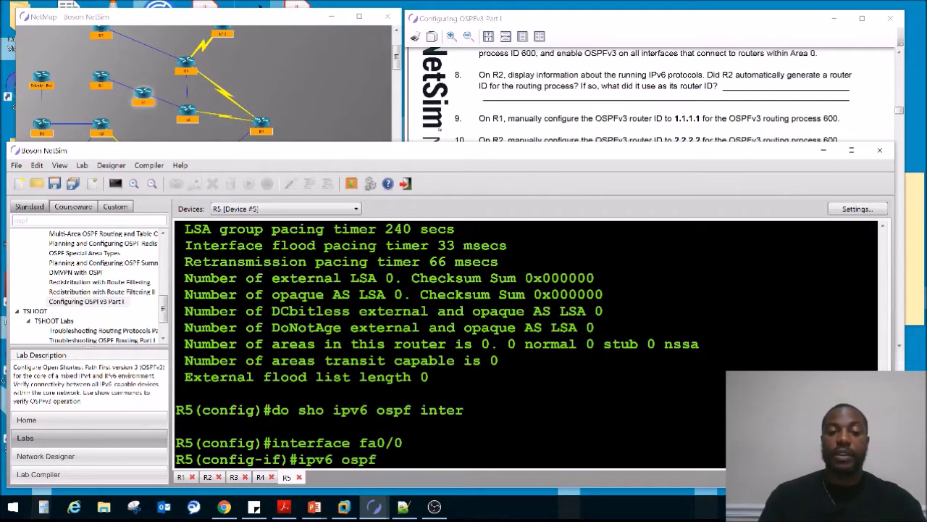
type(" 600 area 0")
key("Return")
- Check R5's interfaces in the network map and add its interface fa0/1 to OSPFv3 process 600 in area 0
type("inter fa1/0")
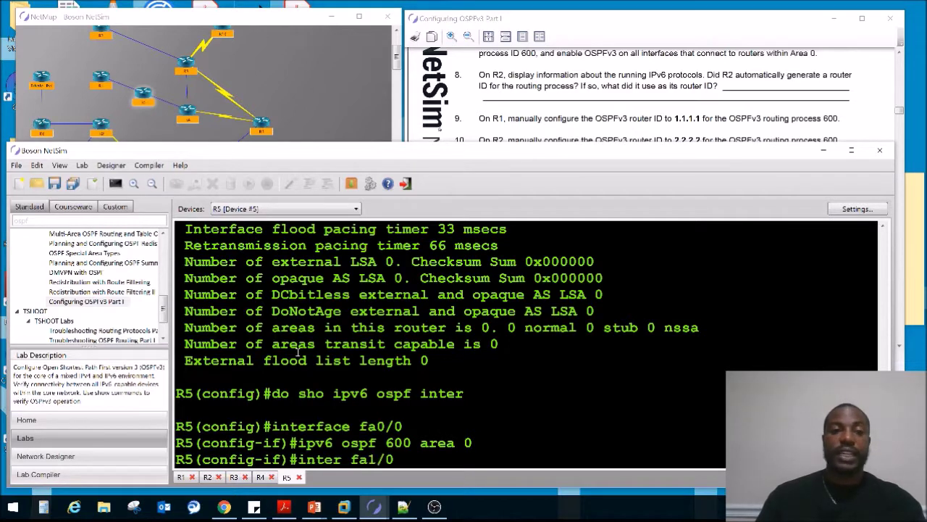
mouse_move(154, 101)
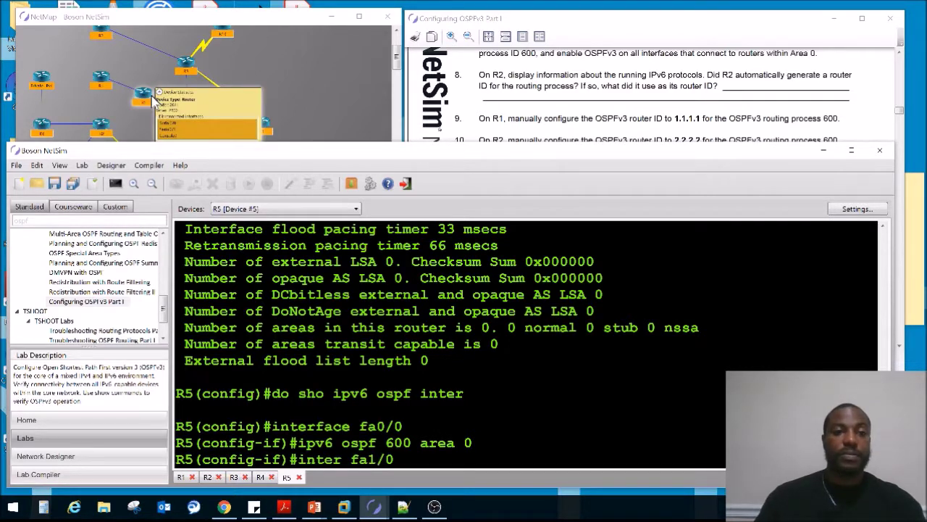
left_click_drag(397, 59, 397, 68)
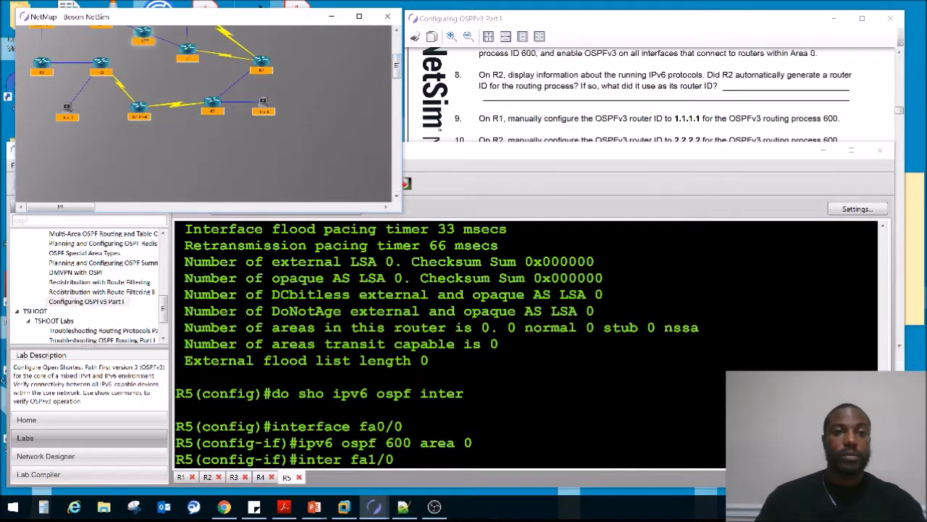
mouse_move(143, 42)
left_click(352, 371)
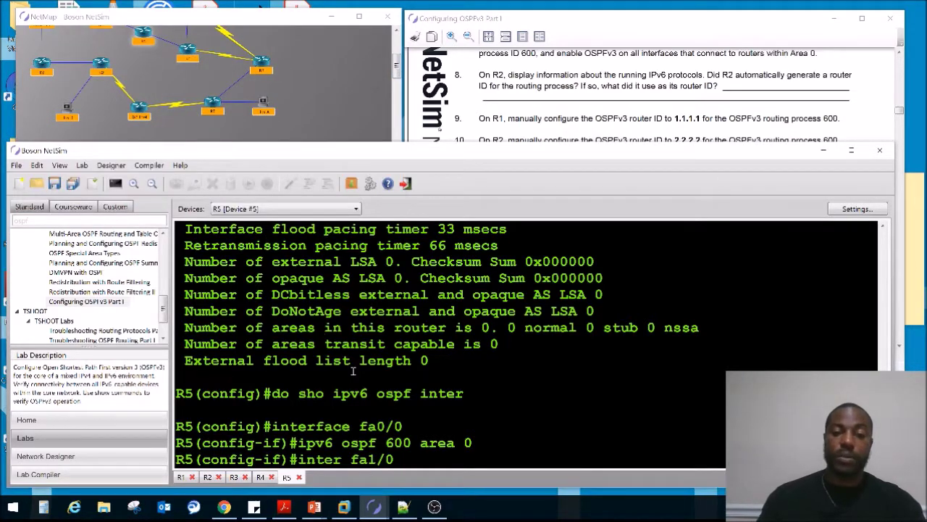
type("inter fa0/1")
key("Return")
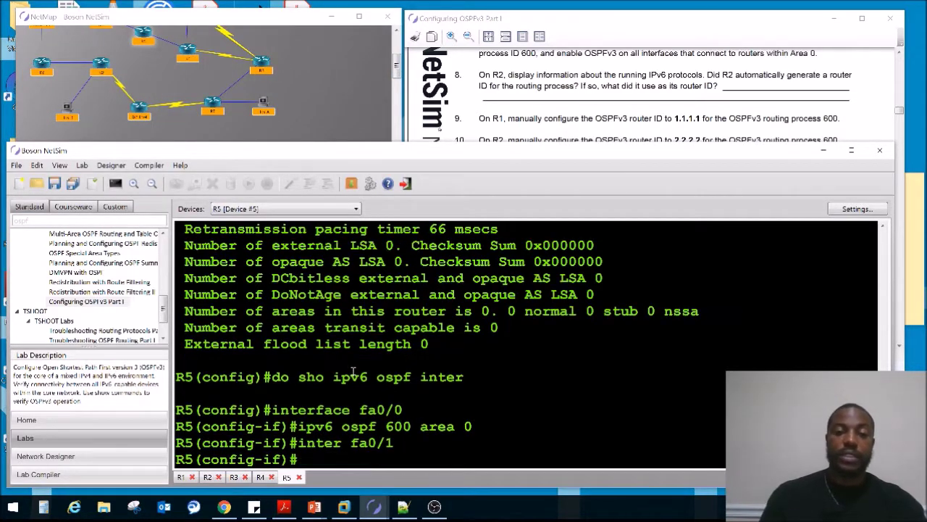
key("Up")
key("Up")
key("Return")
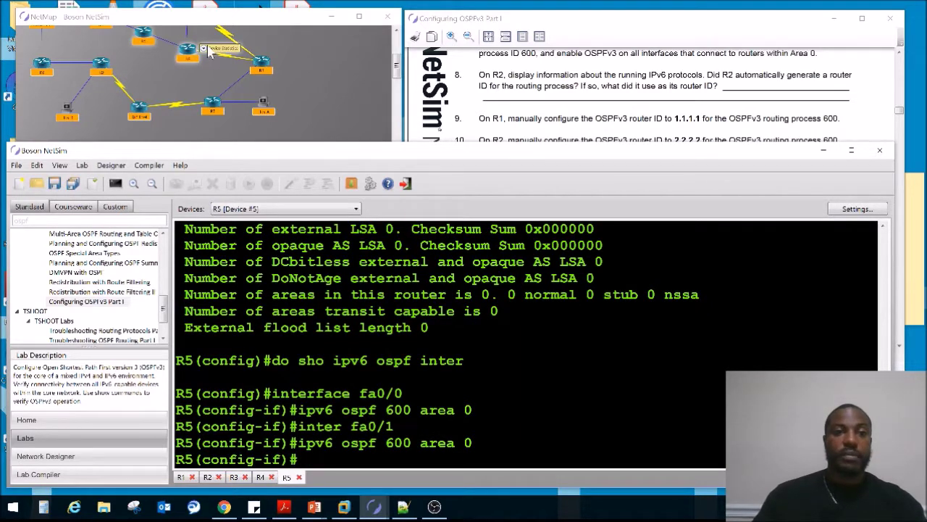
- Check R4's connected interfaces in the network map and add R4's fa0/0 to OSPFv3 process 600 in area 0
left_click(210, 51)
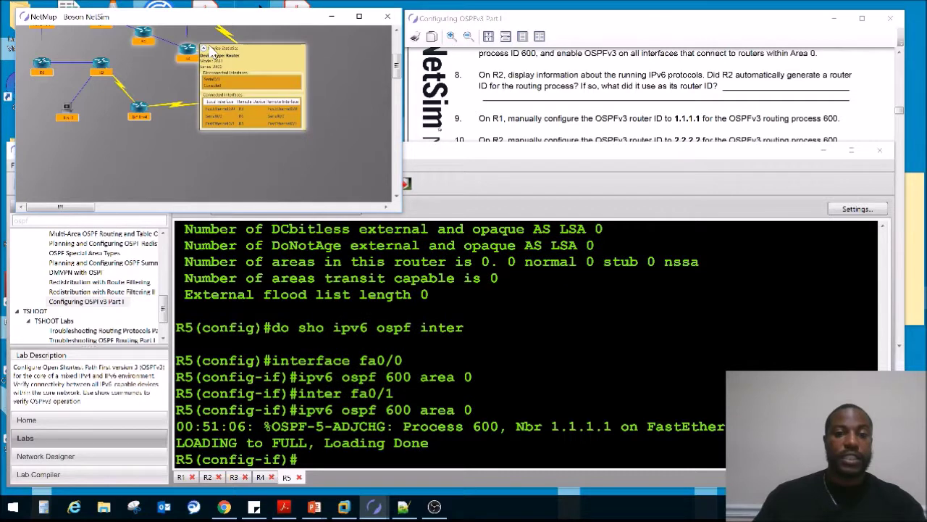
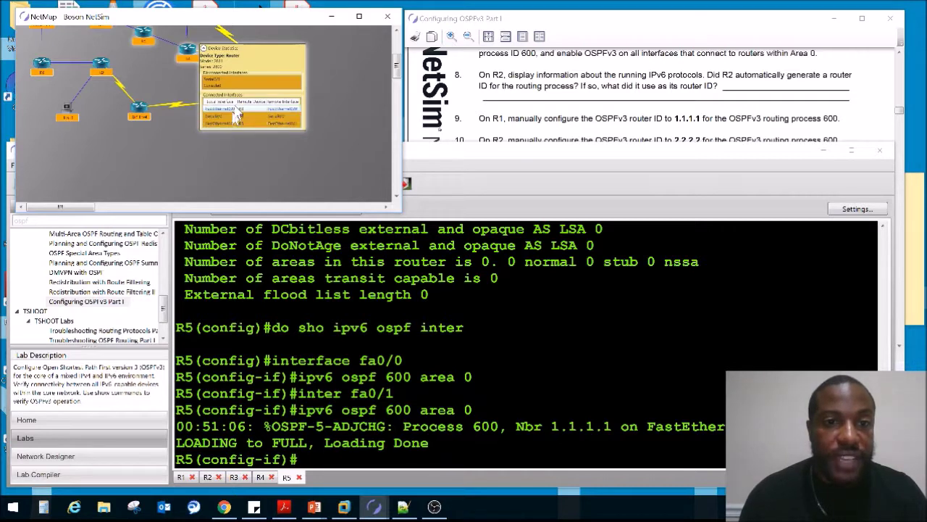
double_click(187, 51)
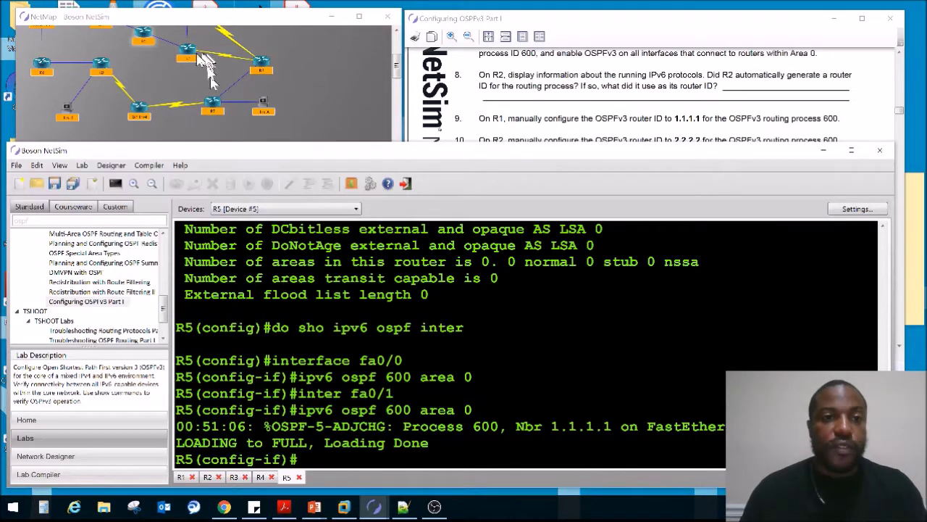
type("inte")
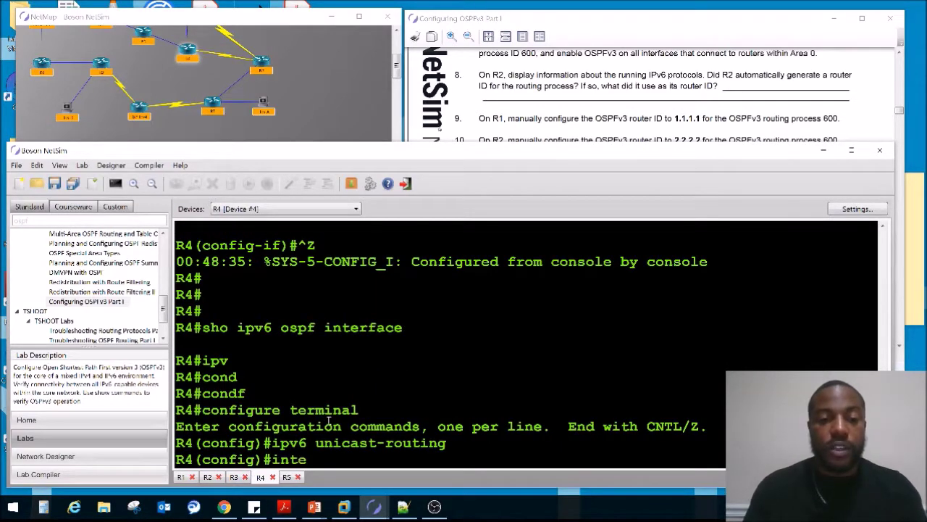
type("rface fa  0/0/")
key("Return")
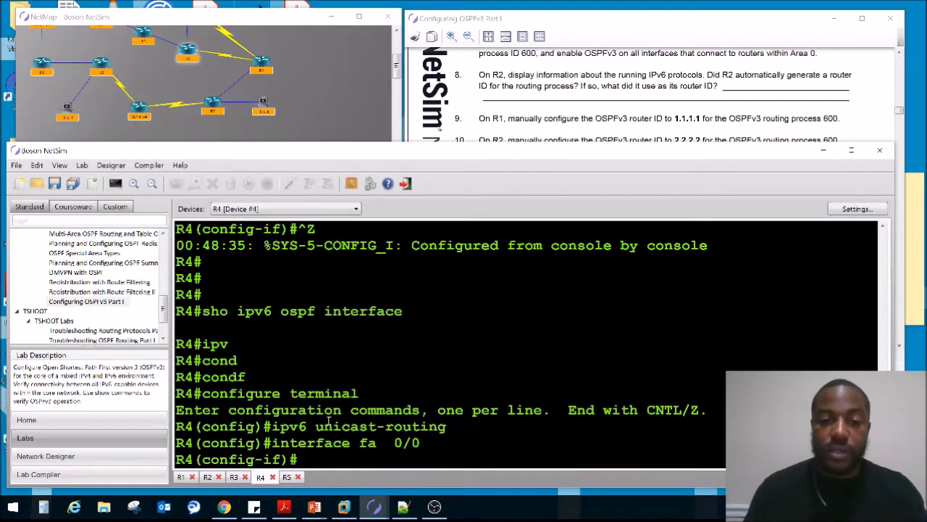
type("ipv6")
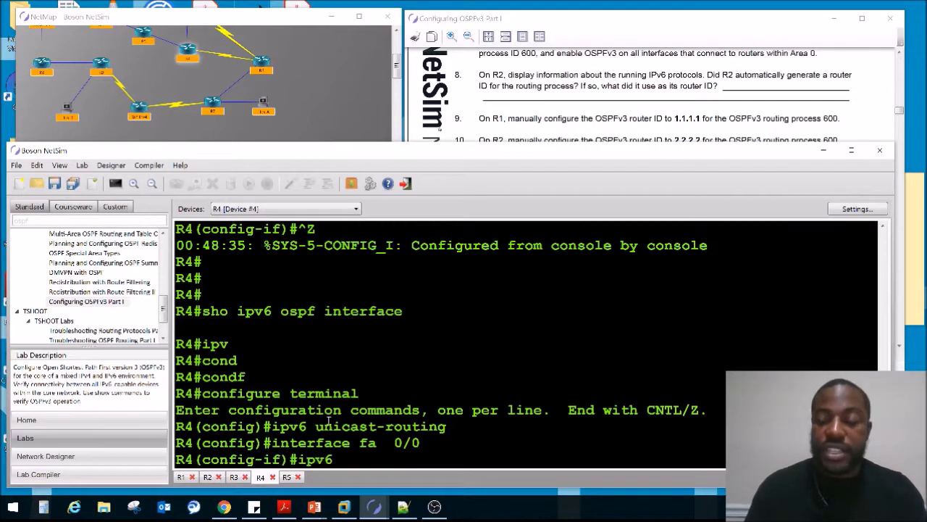
type(" rou")
key("BackSpace")
key("BackSpace")
type("ospf")
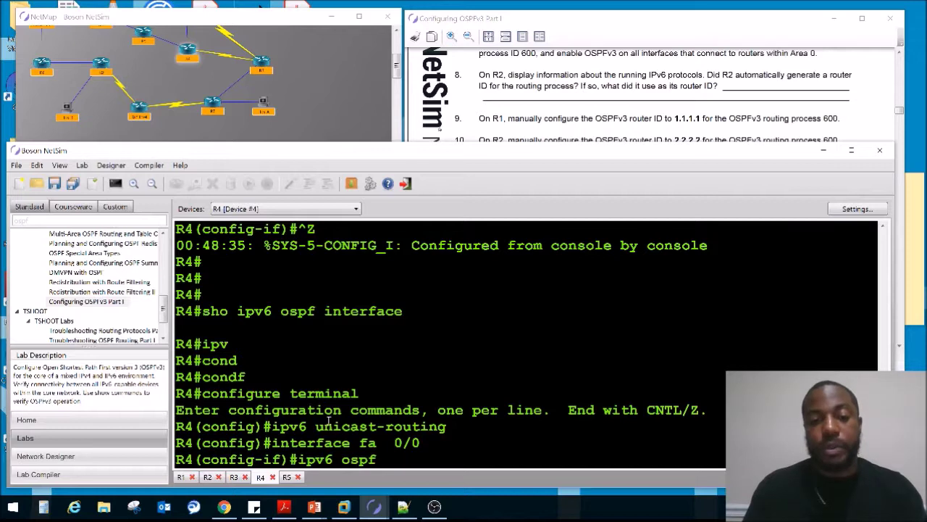
type(" 600 area 0")
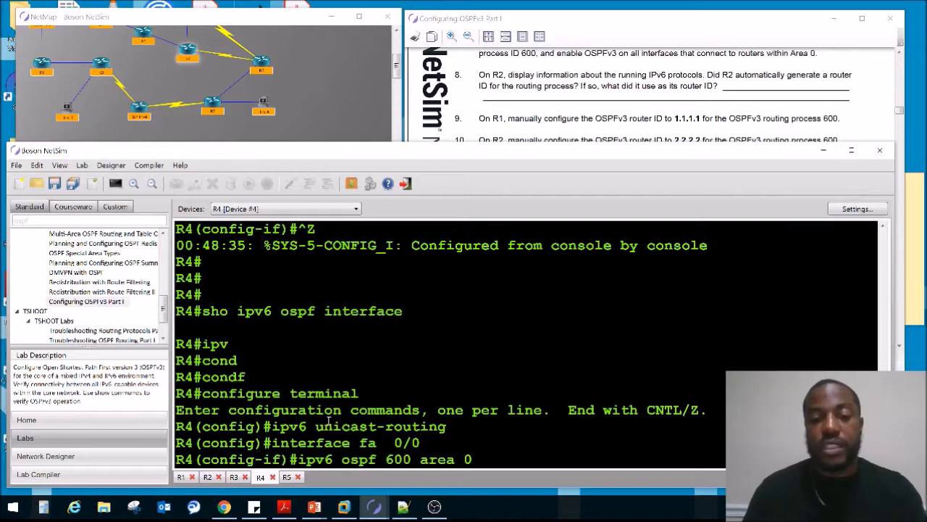
key("Return")
- On R4, add interface fa0/1 to OSPFv3 process 600 in area 0
type("inter fa0/1")
key("Return")
type("ipv6")
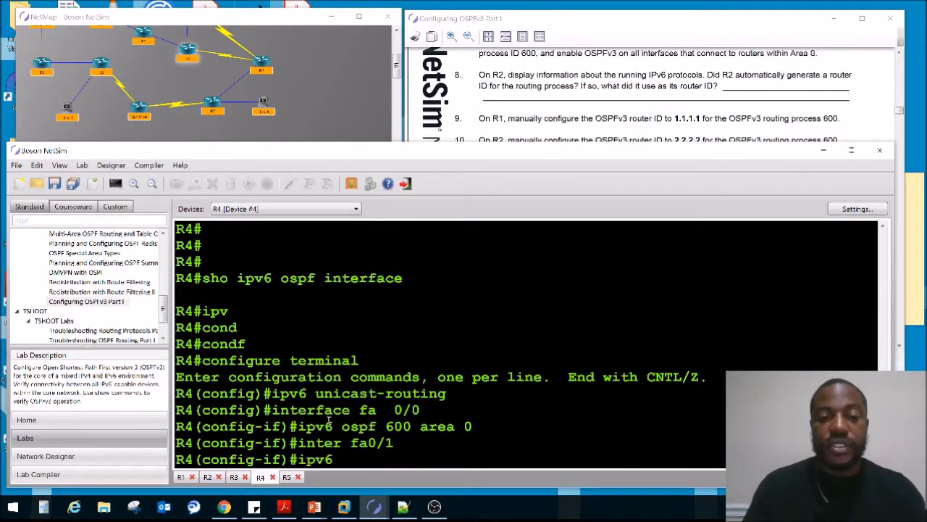
type(" os")
key("Up")
key("Up")
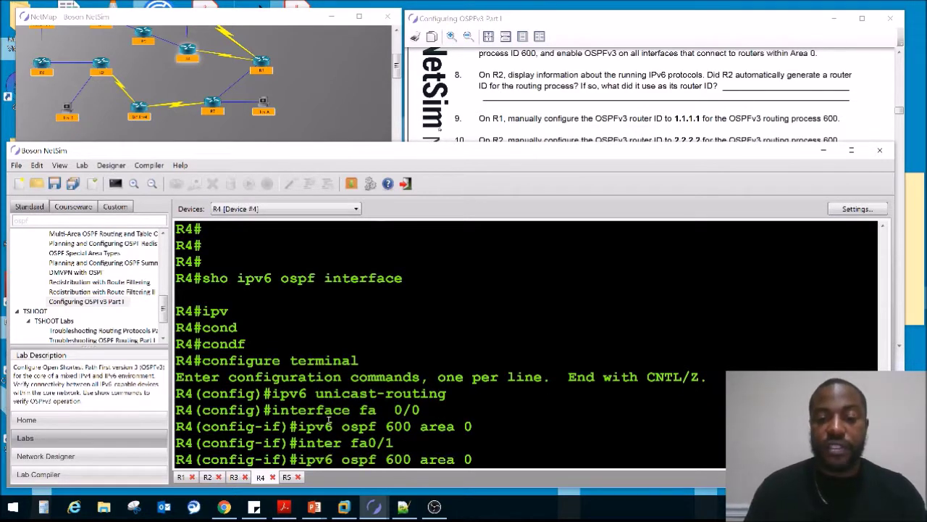
key("Return")
- Check R3's connected interfaces in the network map and bring up R3's console
left_click_drag(397, 71, 397, 58)
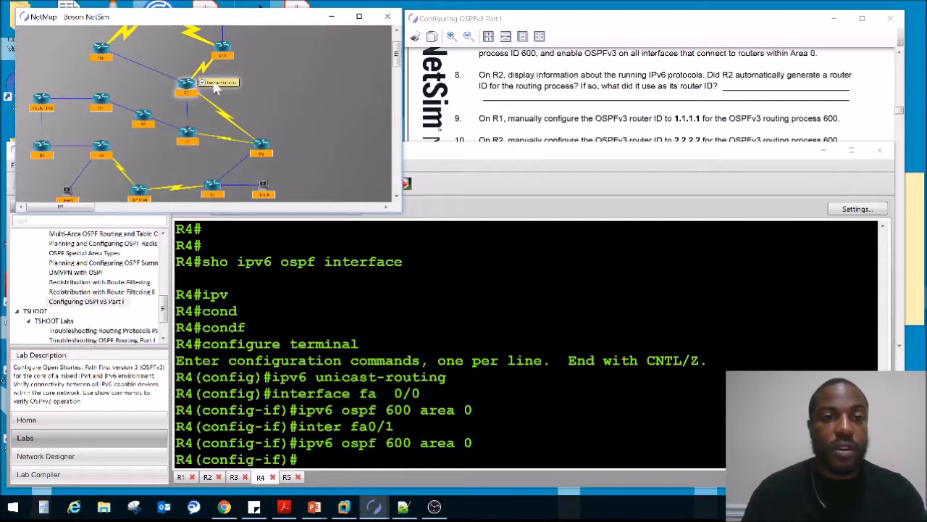
left_click(213, 84)
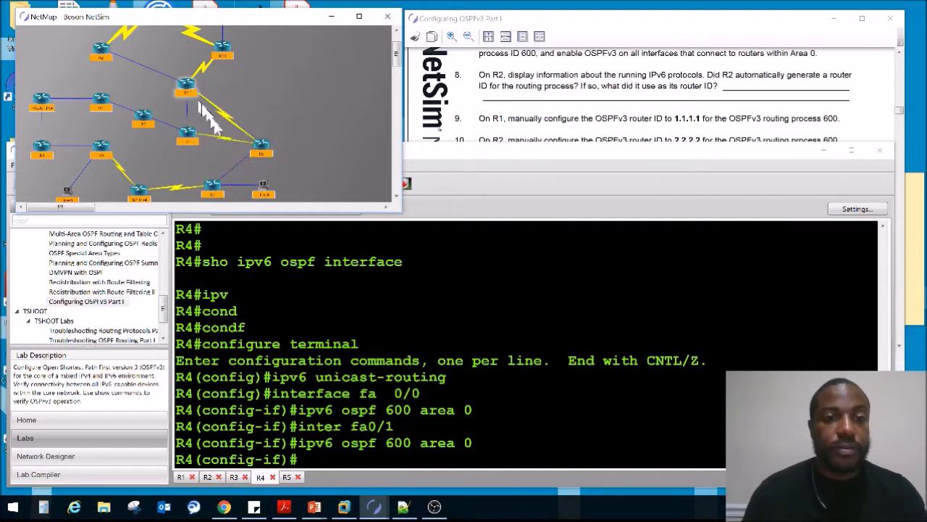
left_click(317, 357)
left_click(217, 210)
left_click(239, 109)
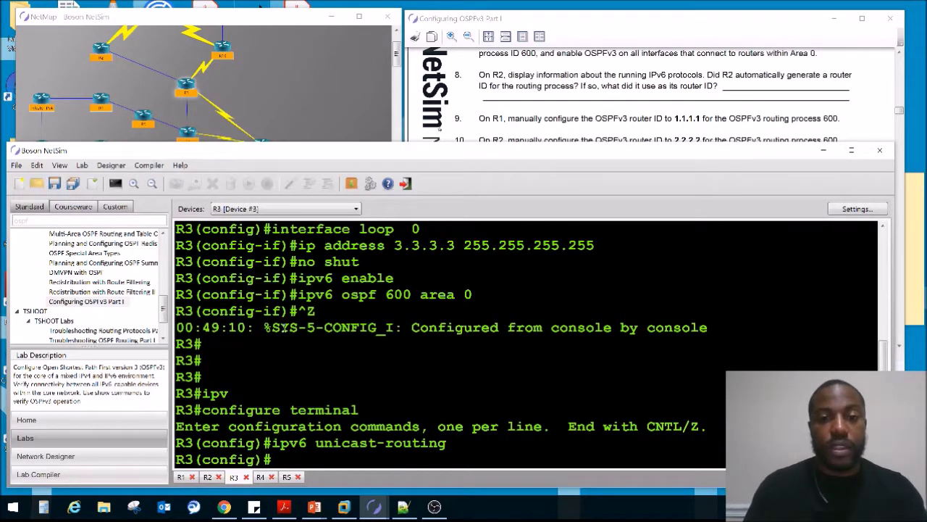
- On R3, add interface fa0/0 to OSPFv3 process 600 in area 0
type("terface fa  0/0")
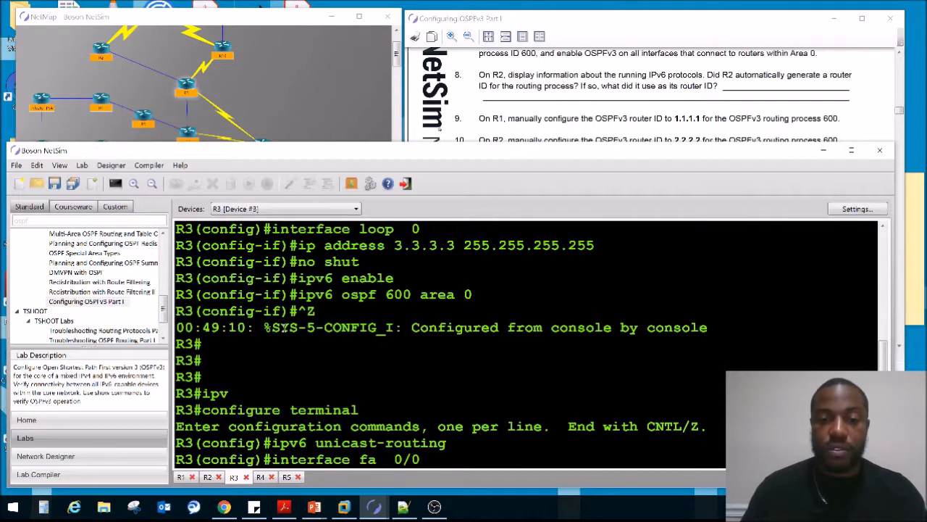
key("Return")
type("ipv6 600")
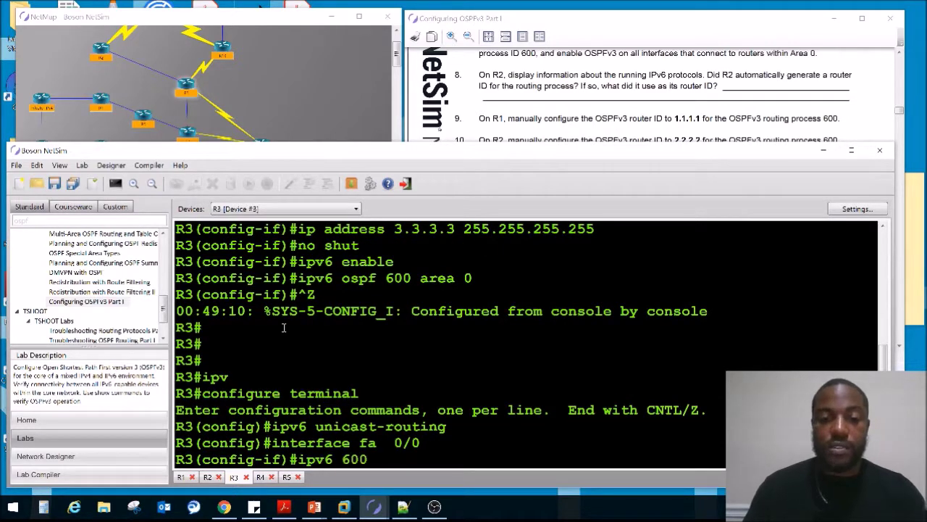
key("BackSpace")
key("BackSpace")
key("BackSpace")
type("router")
key("BackSpace")
key("BackSpace")
key("BackSpace")
key("BackSpace")
key("BackSpace")
key("BackSpace")
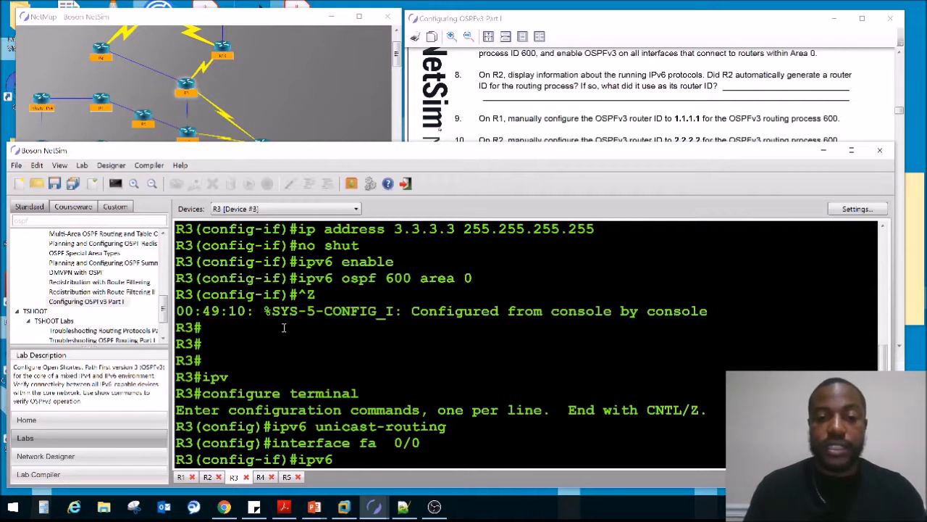
type("ospf")
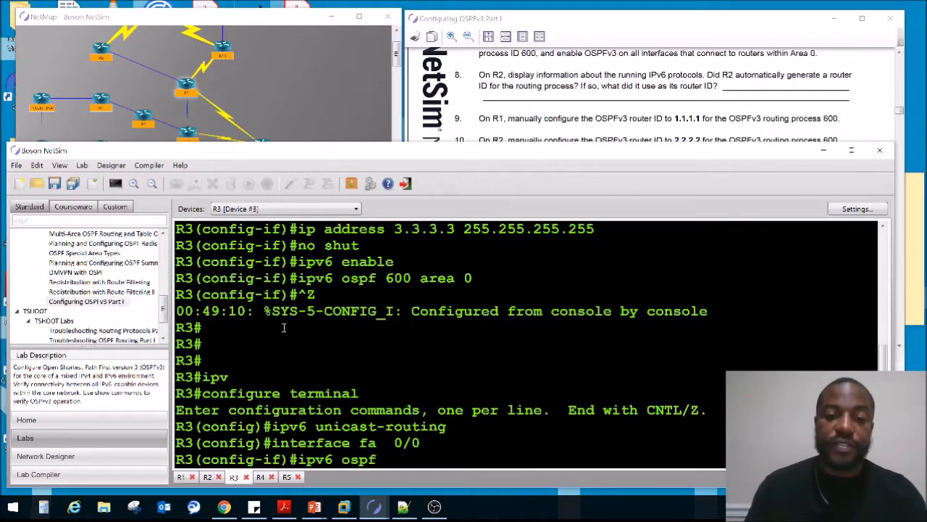
type(" 600 area 0")
key("Return")
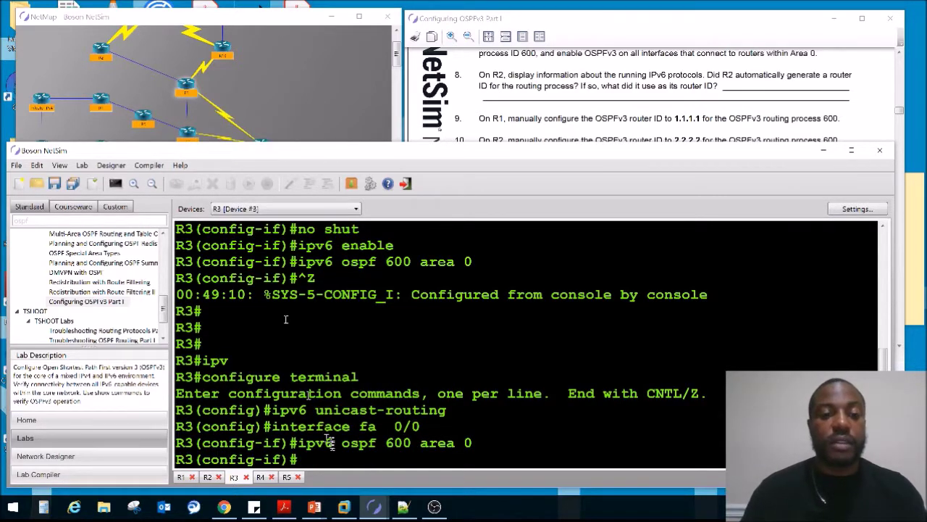
- On R3, add interface fa0/1 to OSPFv3 process 600 in area 0
type("inter fa0/1")
key("Return")
key("Up")
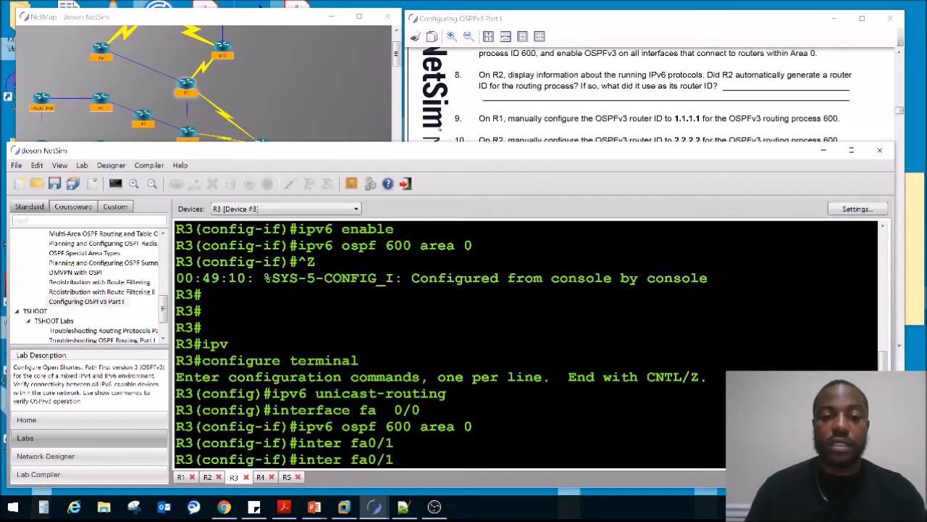
key("Up")
key("Return")
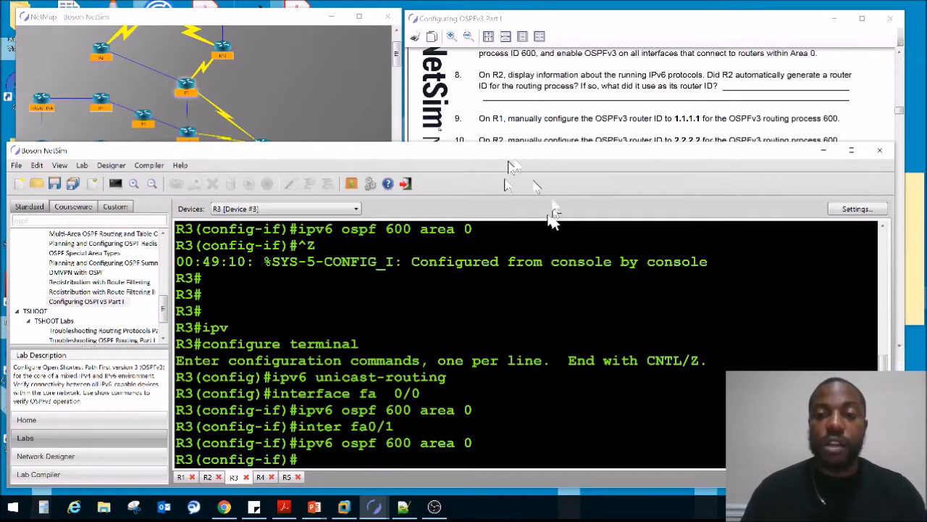
- Check R2's connected interfaces in the network map and add R2's fa0/0 to OSPFv3 process 600 in area 0
left_click(105, 58)
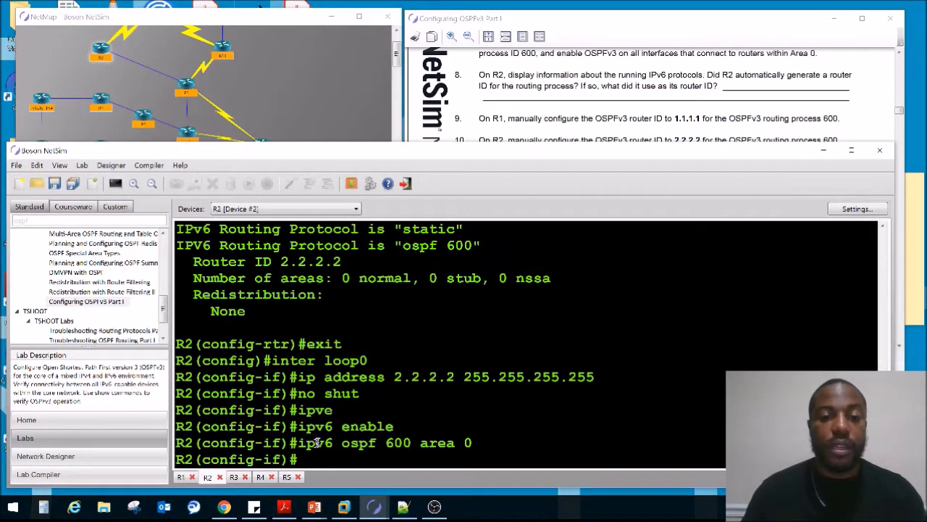
left_click(107, 58)
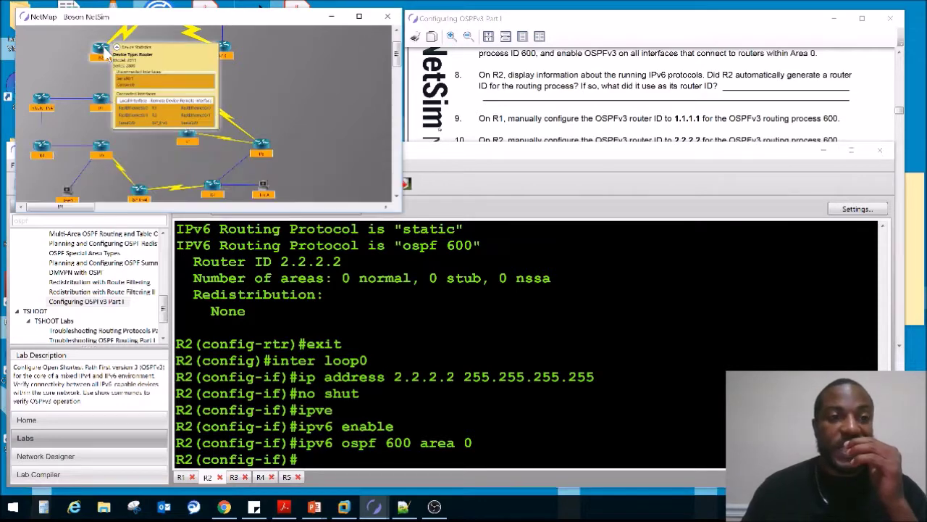
left_click(381, 424)
type("interface fa0/0")
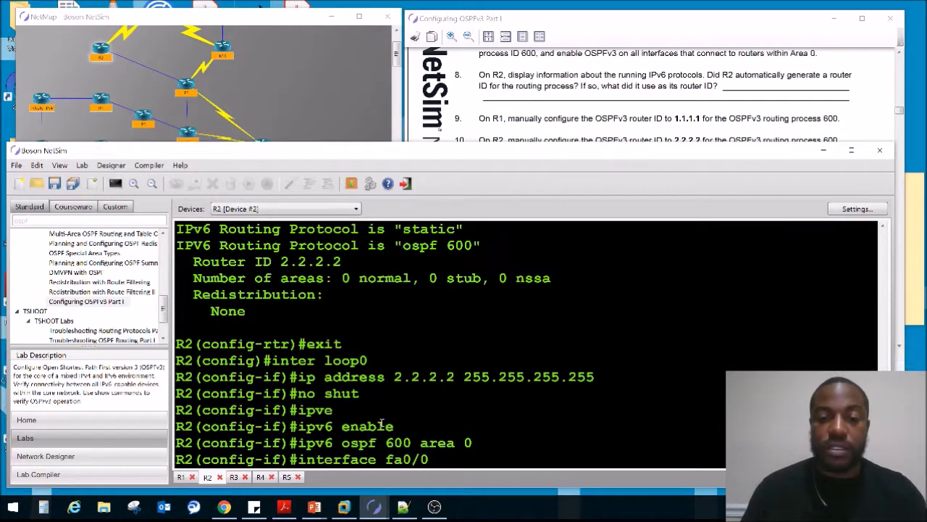
key("Return")
type("ipv6 ospf 600 area 0")
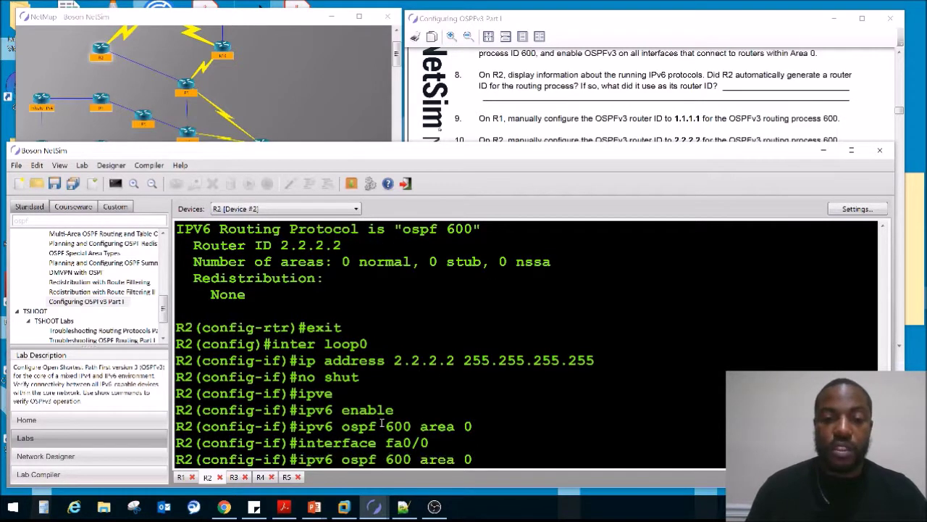
key("Return")
- On R2, add interface fa0/1 to OSPFv3 process 600 in area 0
type("inter")
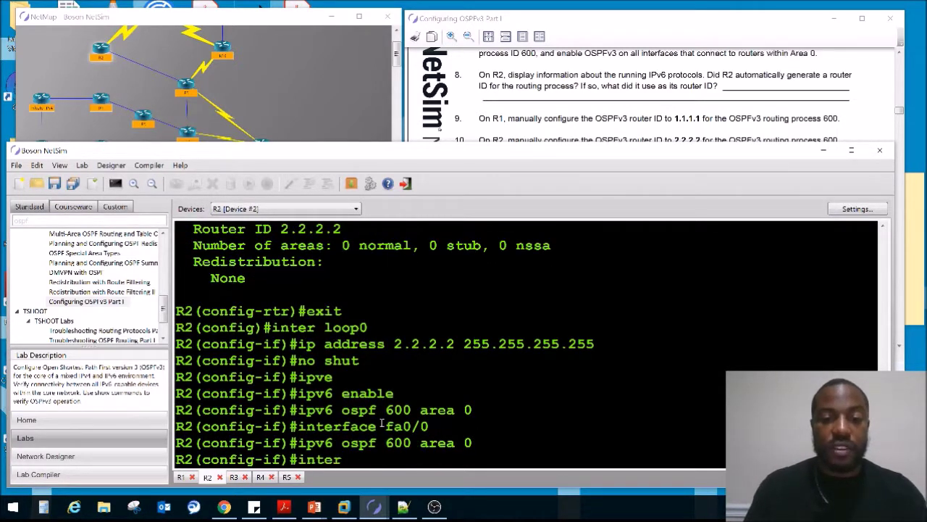
type(" fa0/1")
key("Return")
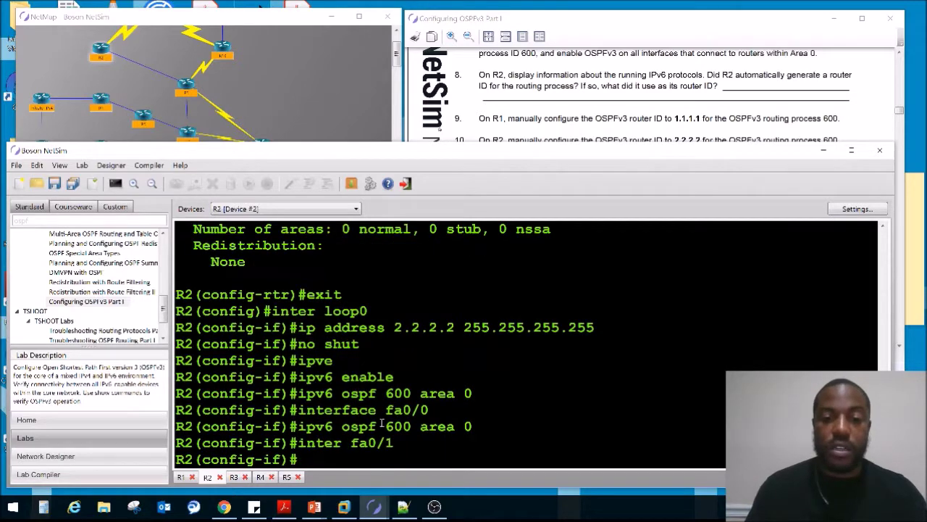
type("ipv6 ospf 600 area 0")
key("Return")
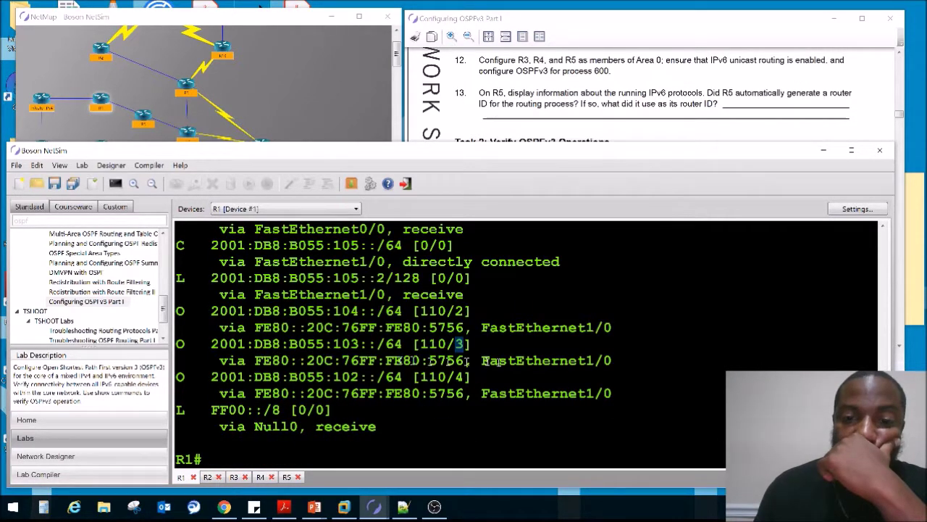
- Read the lab's solution to Task 2 question 1b on what is notable about the 2001:DB8:B055:103::/64 network
left_click(717, 104)
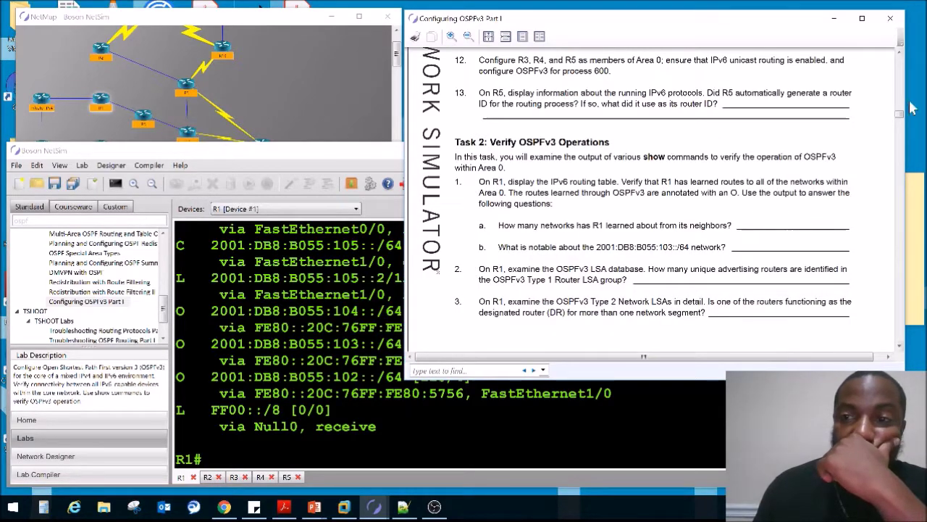
scroll(896, 203, "up", 10)
left_click_drag(896, 203, 884, 225)
left_click_drag(650, 195, 810, 205)
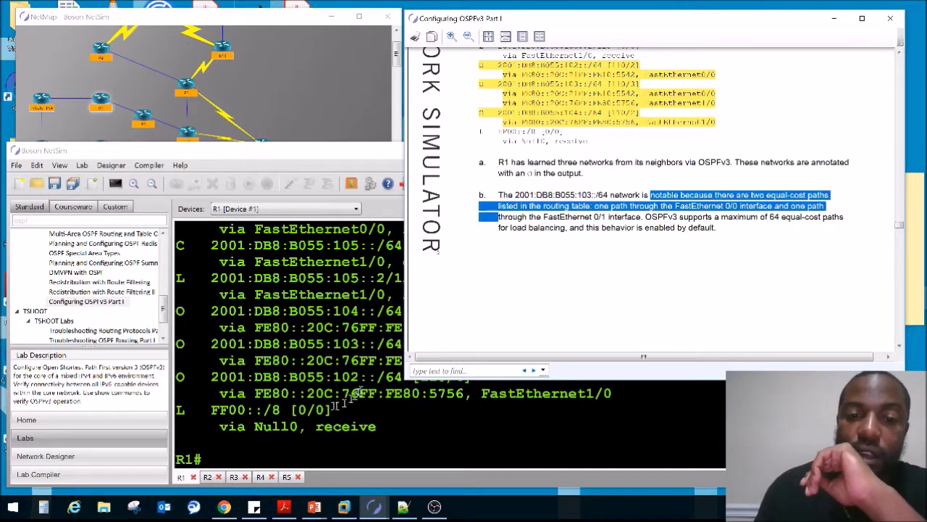
- Read Task 2 question 2 in the lab instructions and display R1's full IPv6 OSPF database
scroll(558, 239, "up", 10)
left_click_drag(479, 219, 662, 229)
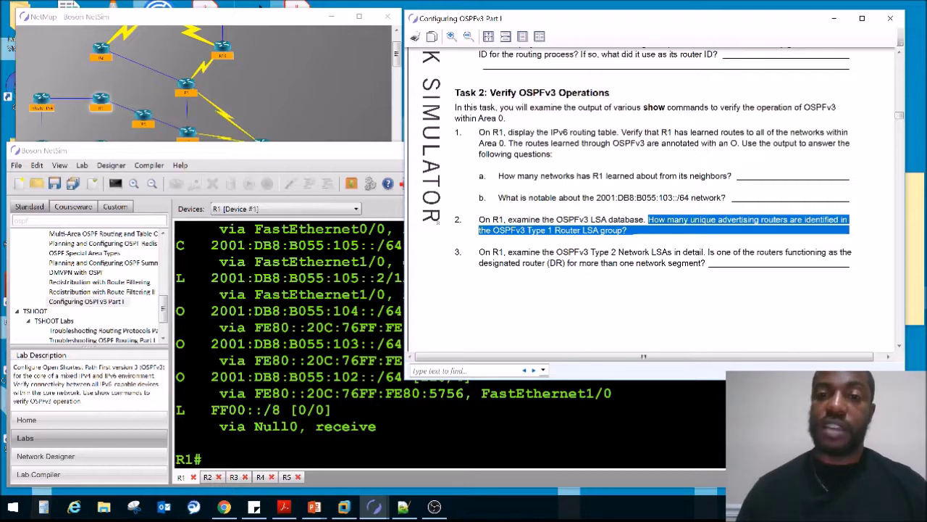
left_click(362, 431)
type("sho ipv6")
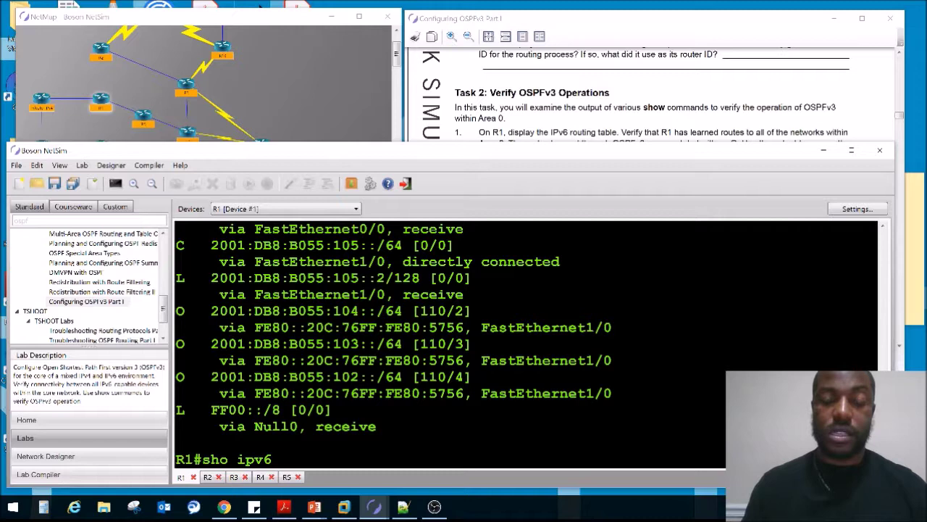
type(" ospf database")
key("Return")
key("space")
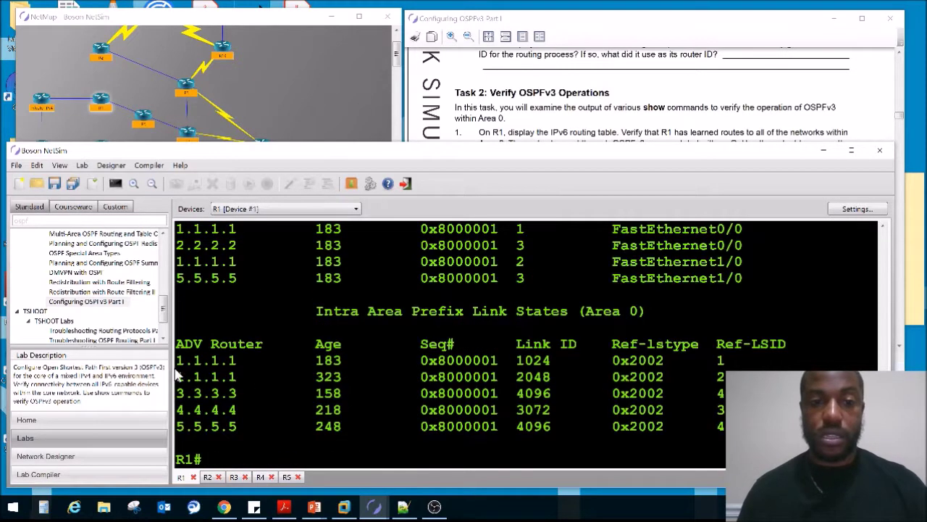
- Examine the advertising routers under Router Link States in R1's database output to answer the Type 1 Router LSA question
left_click(732, 93)
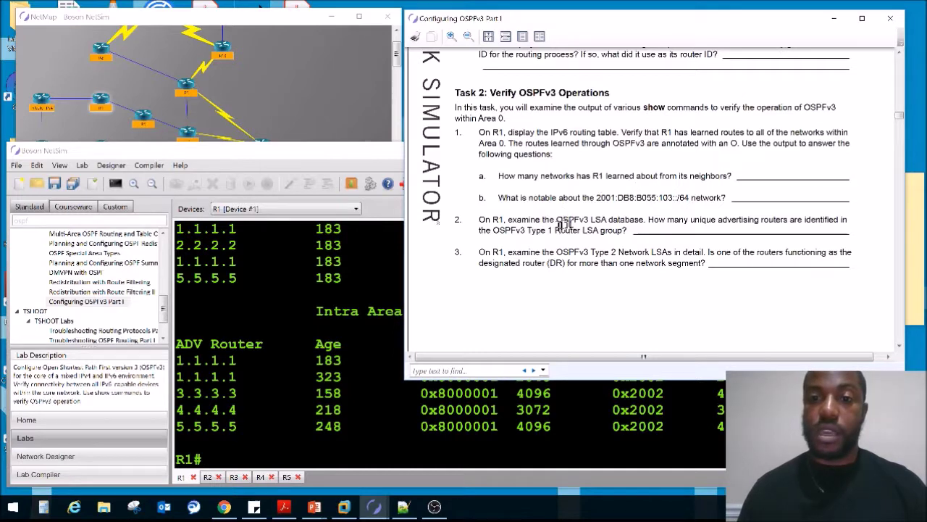
left_click_drag(494, 230, 583, 230)
left_click(322, 373)
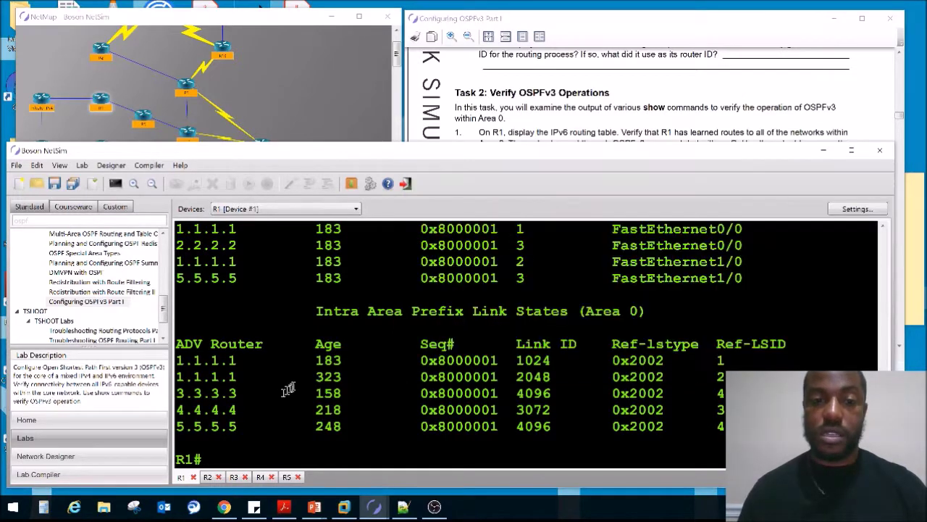
scroll(300, 381, "up", 1)
scroll(317, 371, "up", 5)
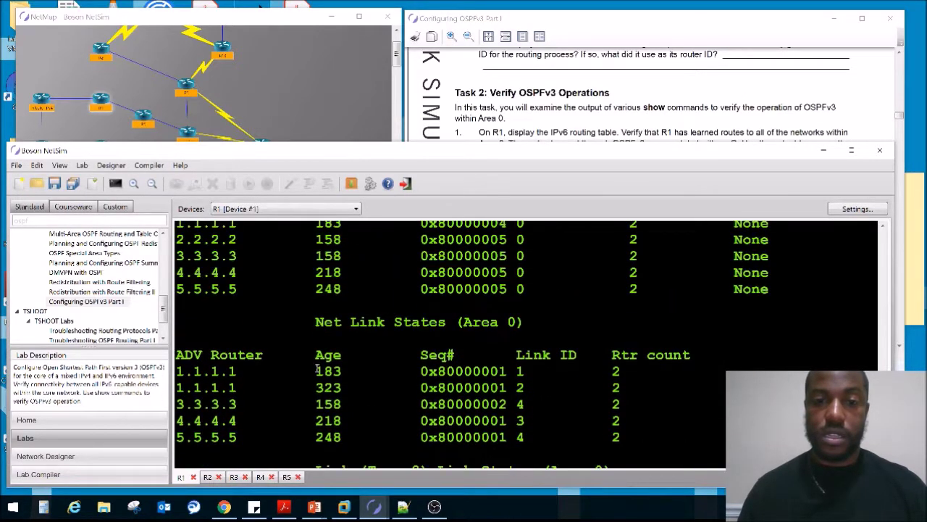
scroll(317, 370, "up", 2)
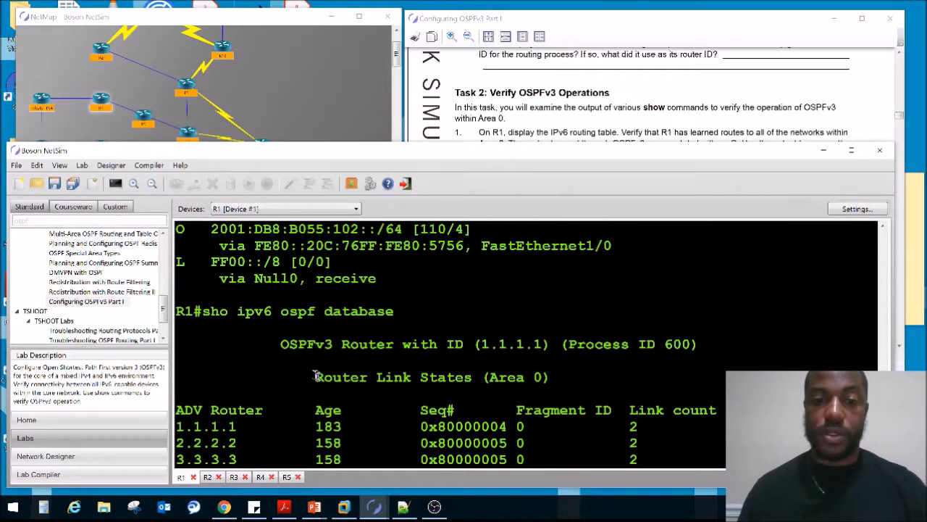
scroll(330, 370, "down", 1)
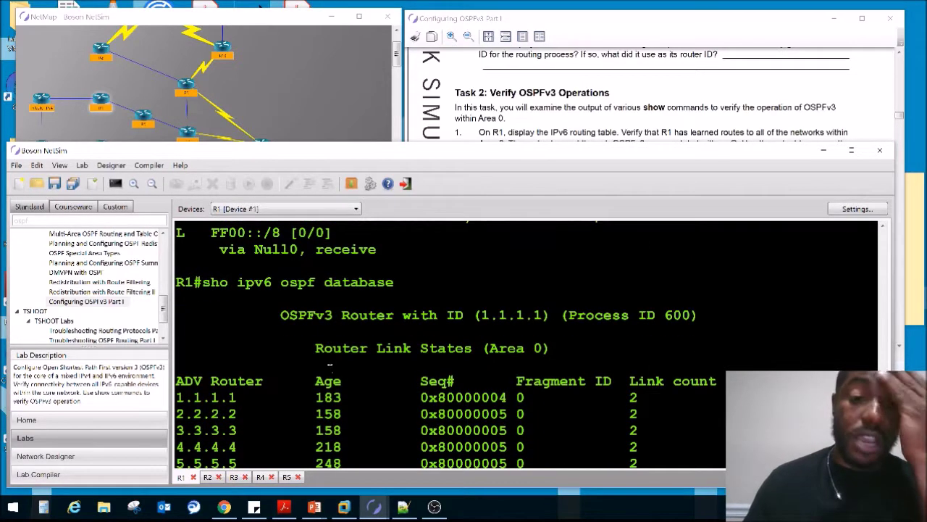
scroll(329, 366, "down", 2)
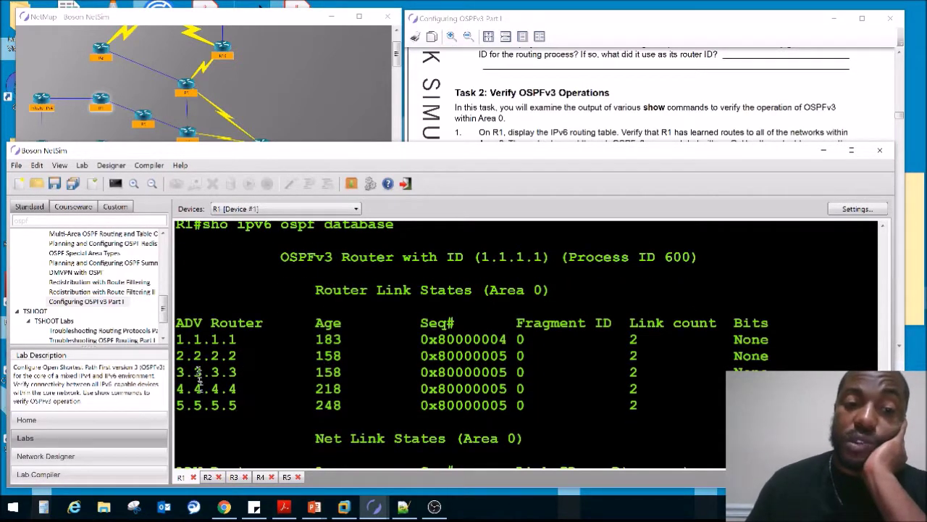
- Read Task 2 question 3 on Type 2 Network LSAs and designated routers, and look for the matching section in R1's database output
left_click(722, 122)
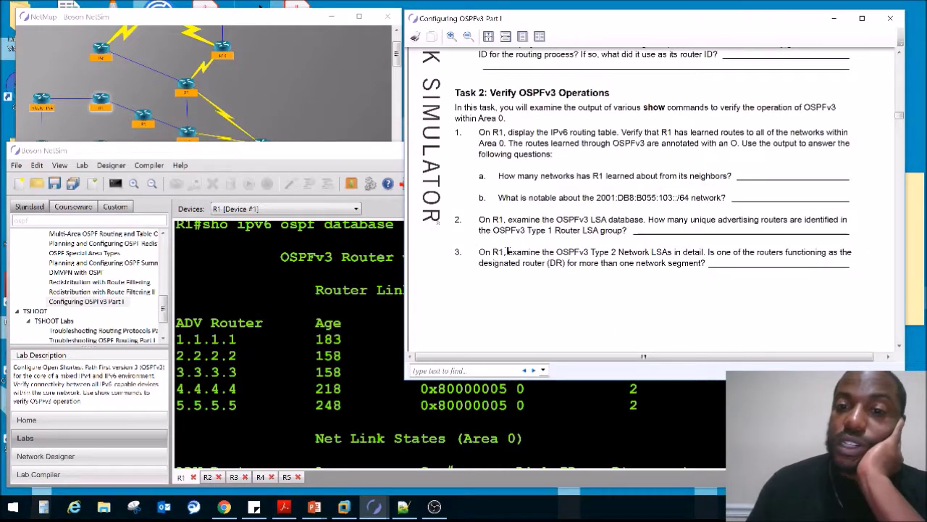
left_click_drag(493, 251, 703, 251)
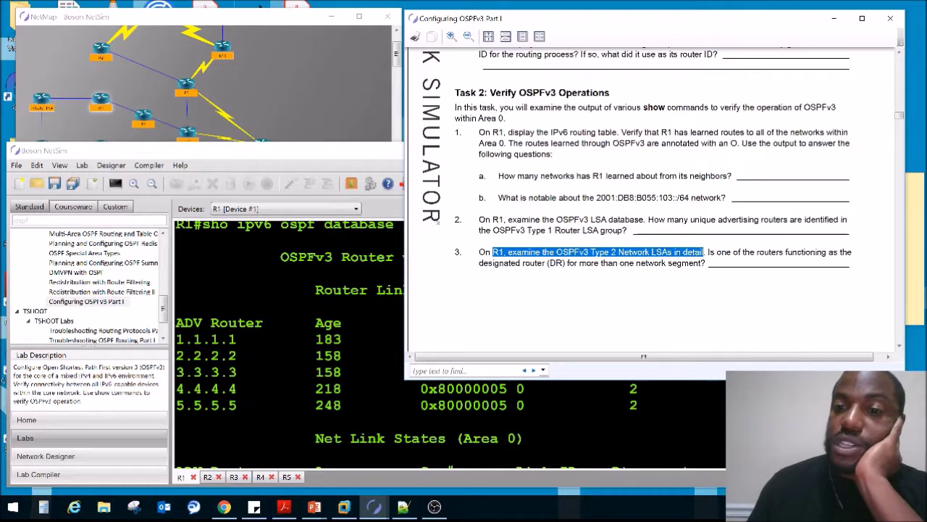
left_click_drag(703, 251, 708, 263)
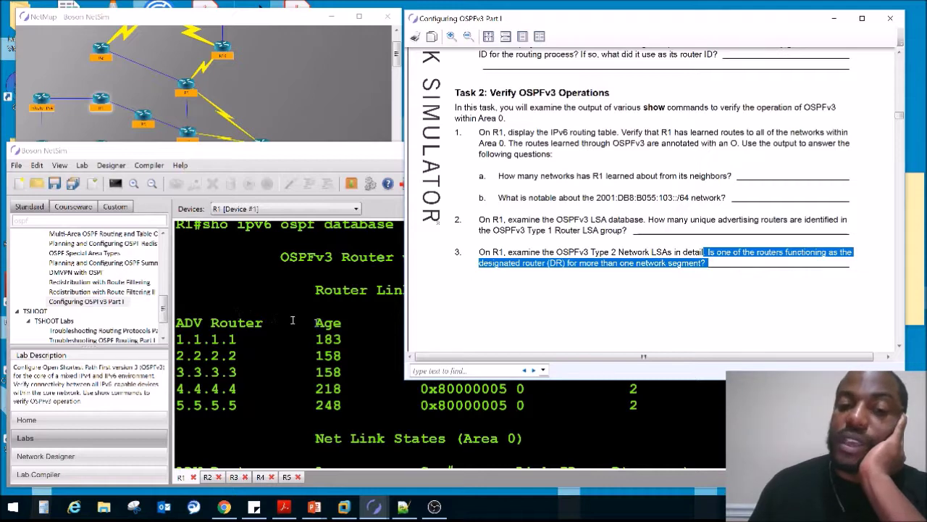
left_click(325, 325)
scroll(328, 322, "up", 5)
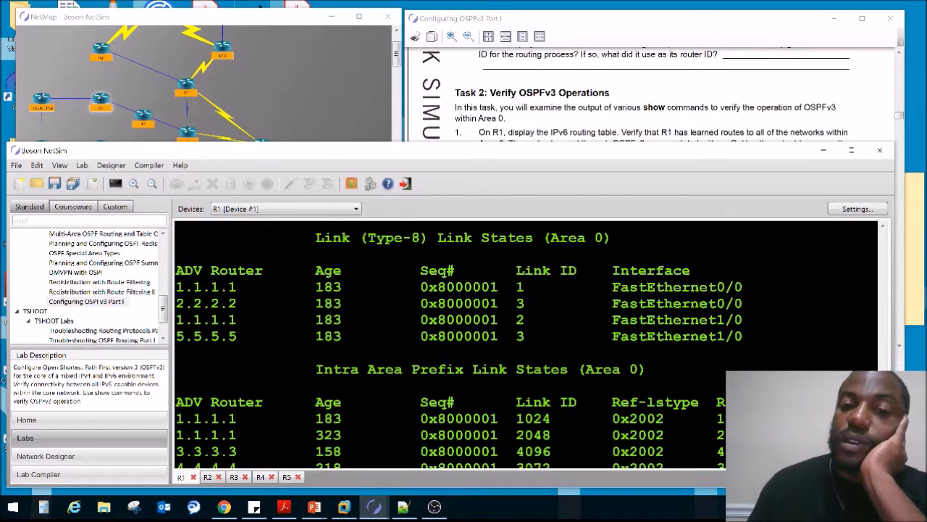
left_click(671, 120)
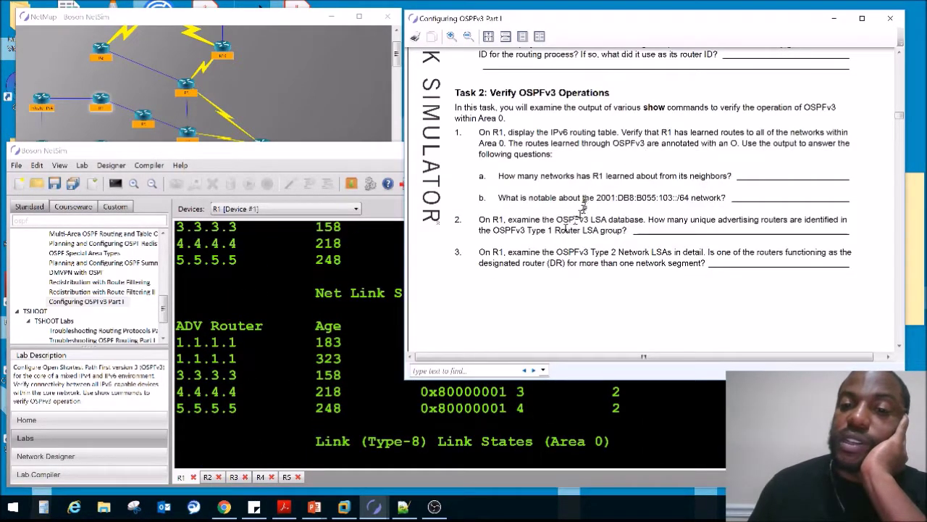
left_click(307, 376)
scroll(326, 366, "up", 8)
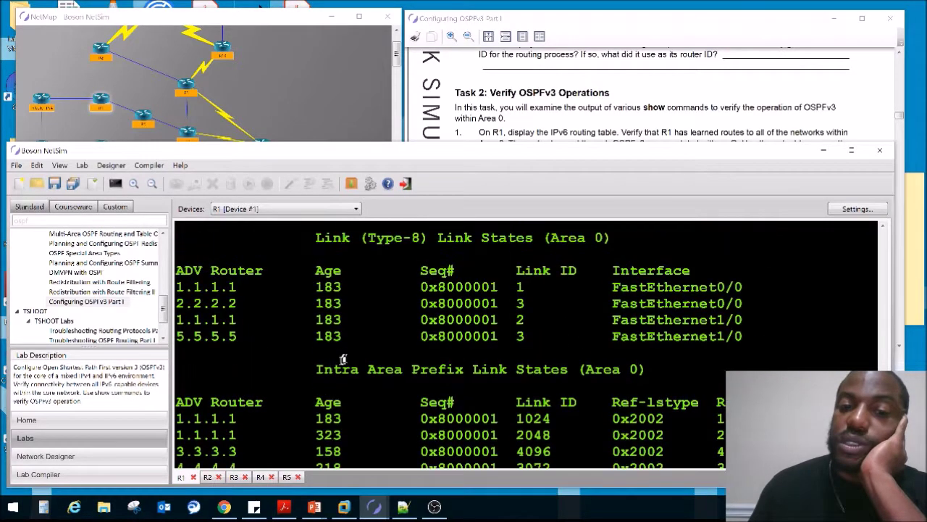
- Compare the Router Link States and Net Link States sections of R1's database output to identify the Type 2 LSAs
scroll(347, 355, "up", 2)
scroll(348, 353, "down", 2)
scroll(350, 351, "up", 2)
scroll(349, 351, "up", 1)
scroll(349, 350, "down", 1)
scroll(351, 341, "down", 2)
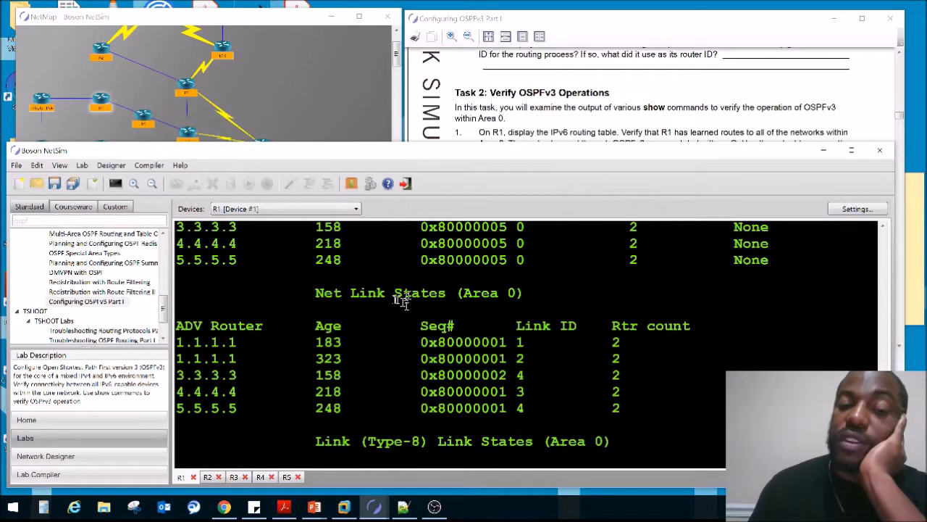
scroll(355, 316, "up", 1)
scroll(356, 322, "up", 3)
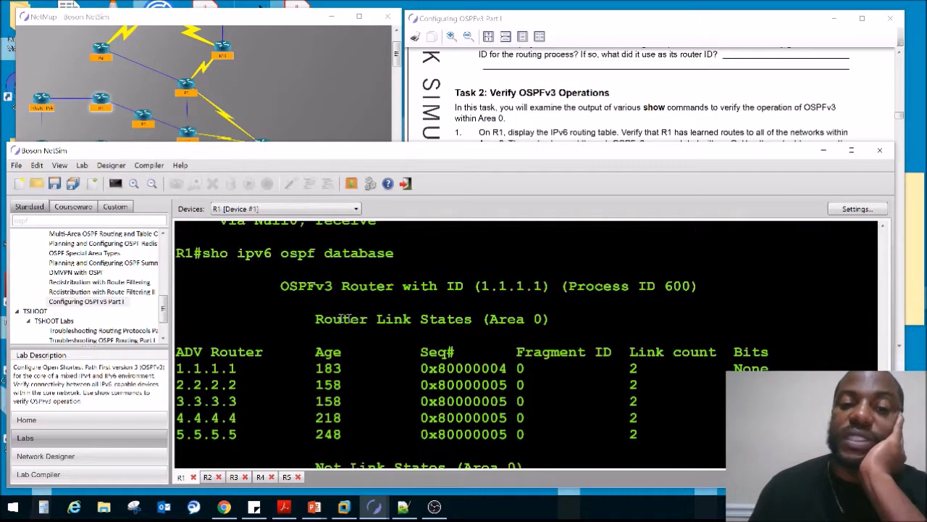
scroll(356, 321, "down", 1)
left_click_drag(316, 379, 443, 378)
scroll(417, 363, "down", 2)
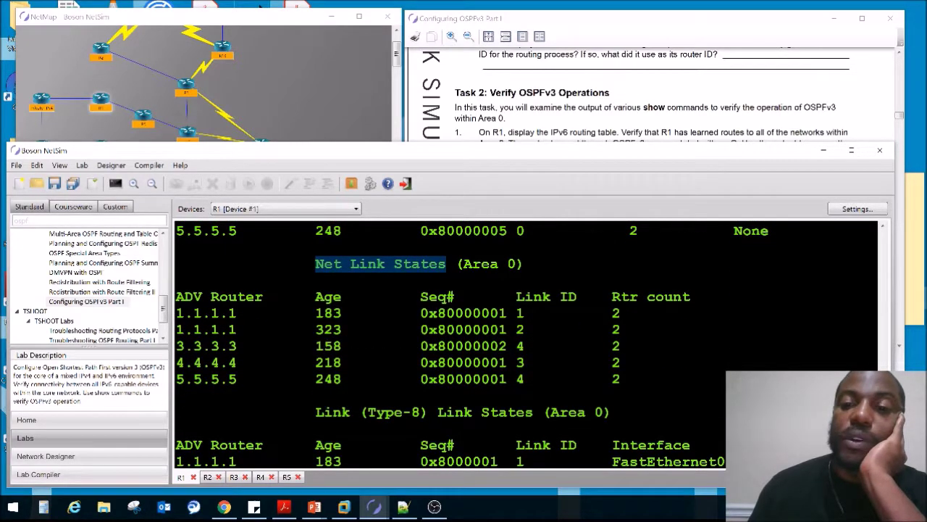
- Reread Task 2 question 3 on Type 2 Network LSAs and find the Net Link States section in R1's database output
left_click(634, 85)
left_click_drag(609, 218, 788, 229)
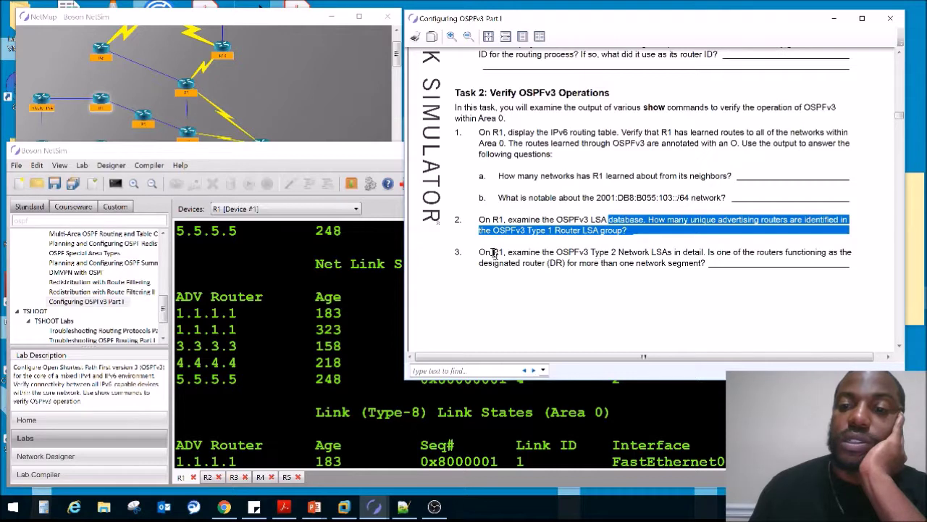
left_click_drag(683, 252, 706, 263)
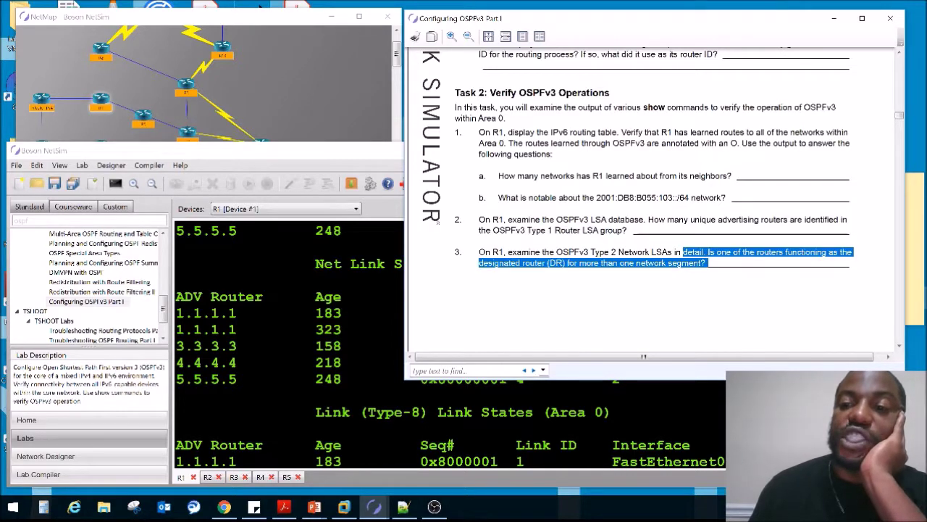
left_click(319, 396)
scroll(330, 391, "down", 5)
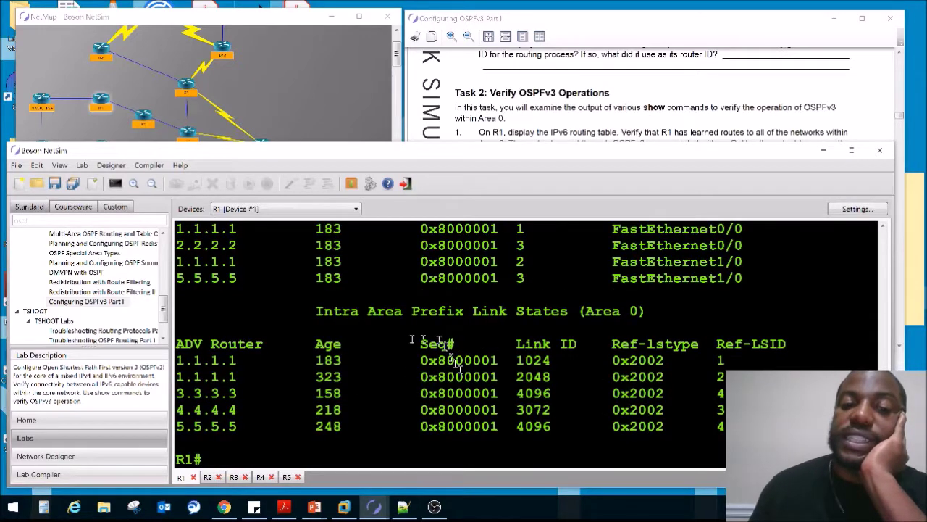
scroll(413, 329, "up", 9)
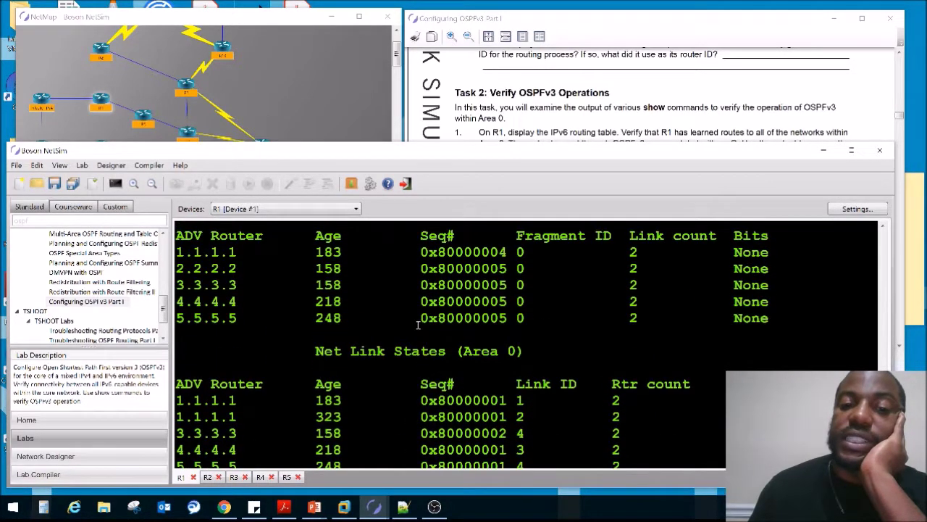
scroll(418, 325, "up", 2)
scroll(413, 327, "down", 4)
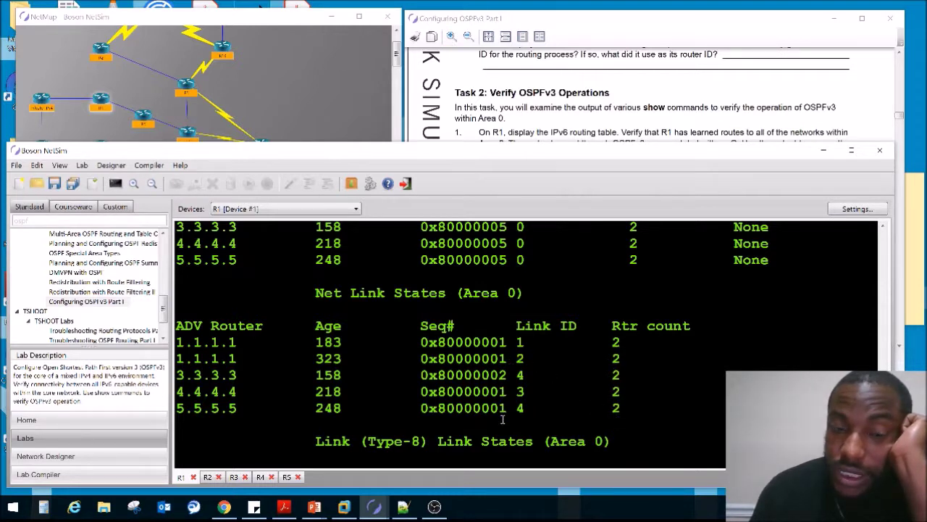
- Examine the advertising routers under Net Link States on R1 for any router acting as DR on more than one segment
left_click_drag(238, 344, 177, 345)
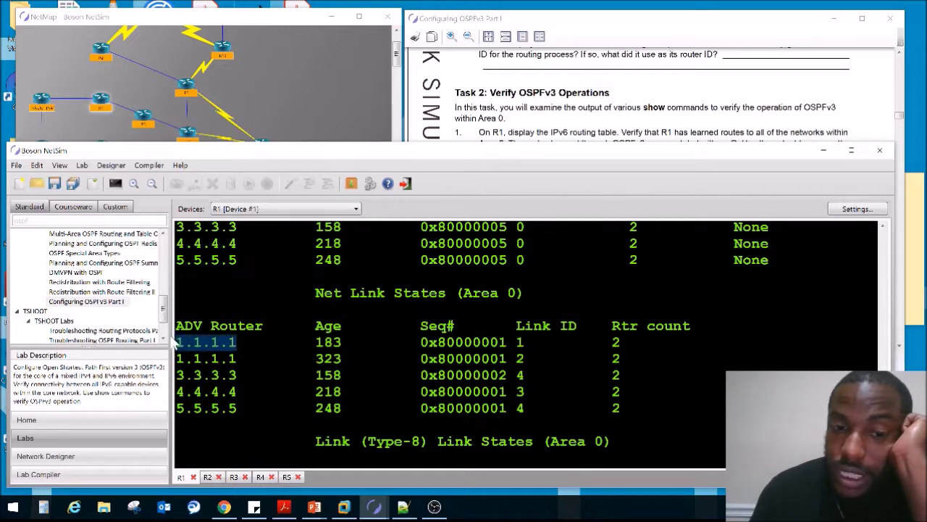
left_click_drag(203, 342, 305, 341)
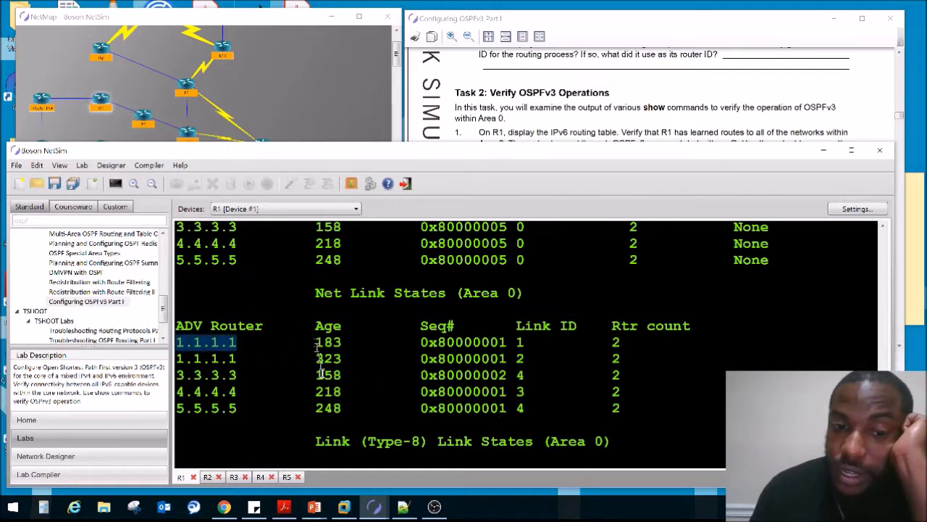
left_click_drag(347, 376, 316, 375)
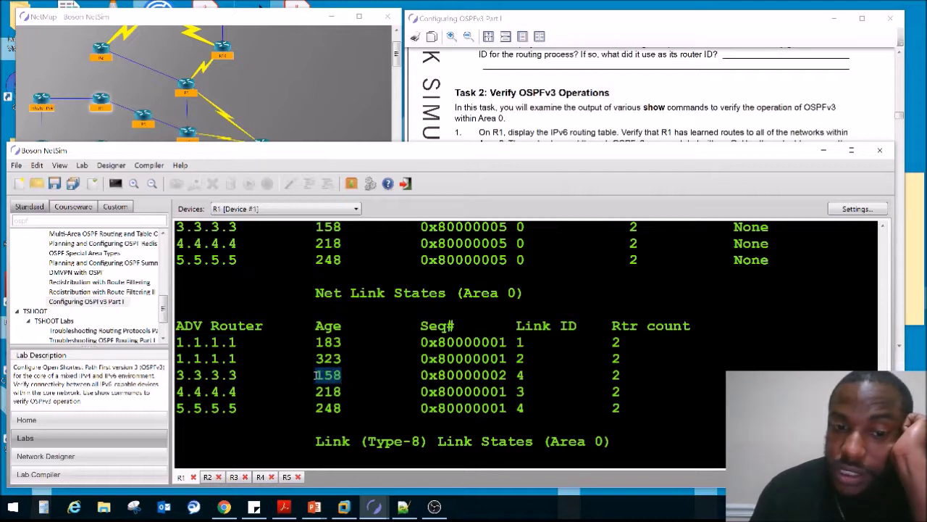
left_click_drag(345, 358, 290, 360)
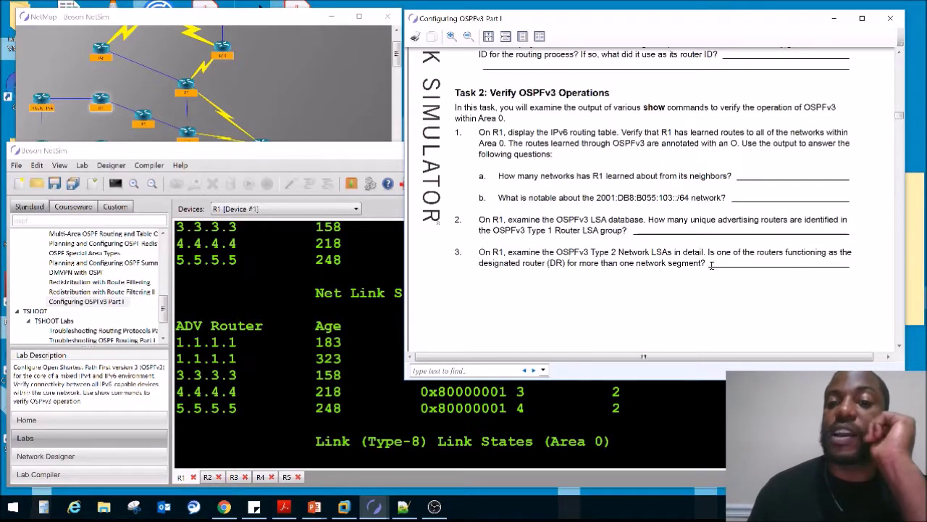
left_click(209, 353)
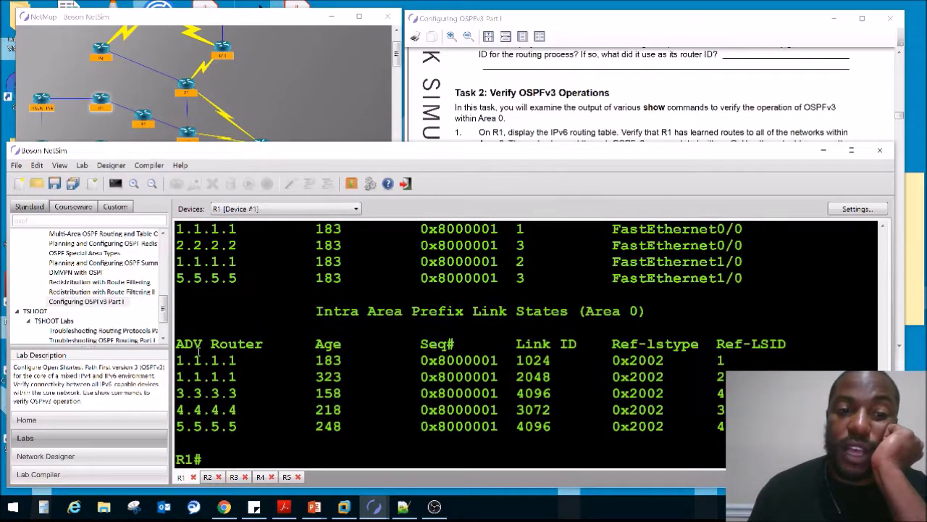
scroll(192, 360, "up", 5)
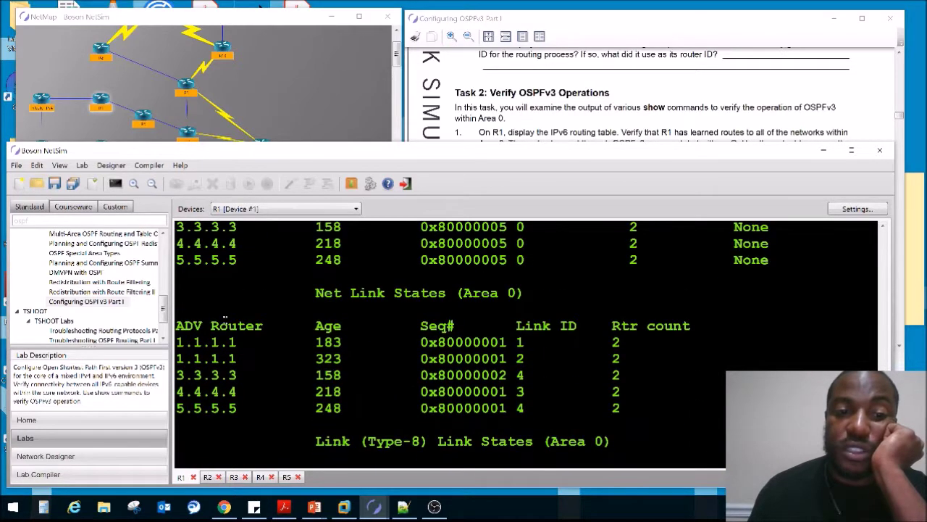
double_click(211, 343)
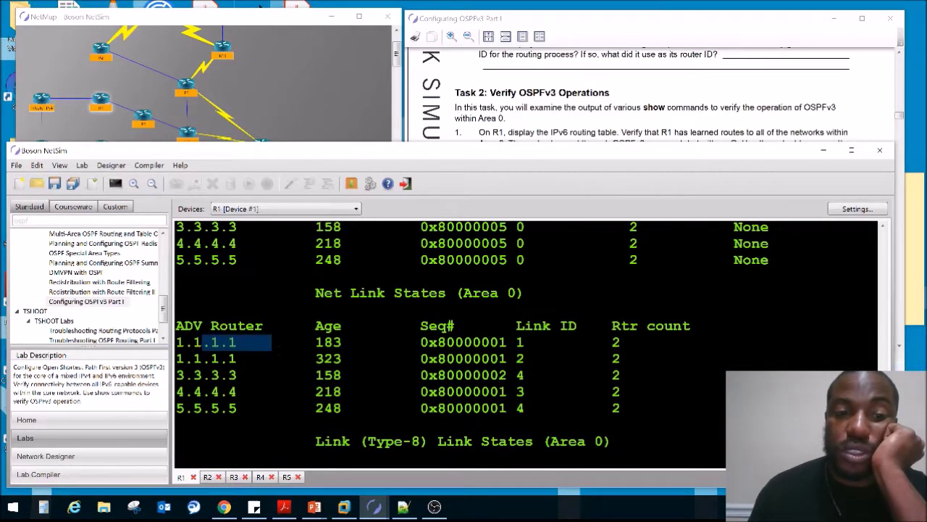
double_click(210, 359)
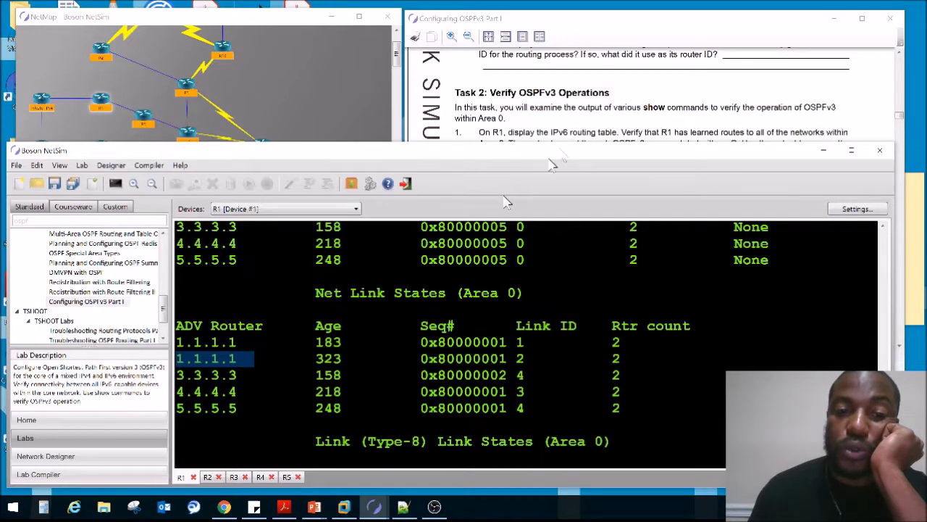
- Read Task 2 question 4 in the lab instructions, then open R3's console and return it to privileged EXEC mode
left_click(643, 22)
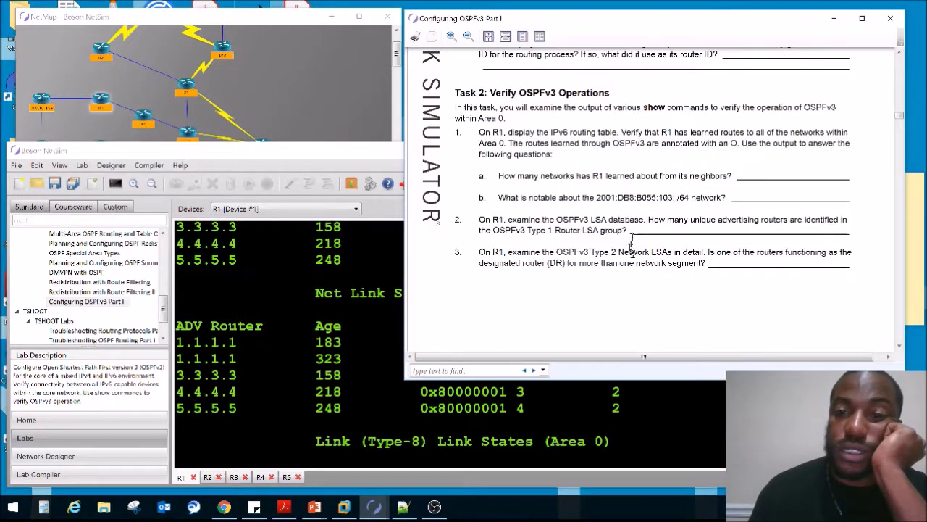
scroll(642, 255, "down", 8)
left_click_drag(479, 232, 643, 231)
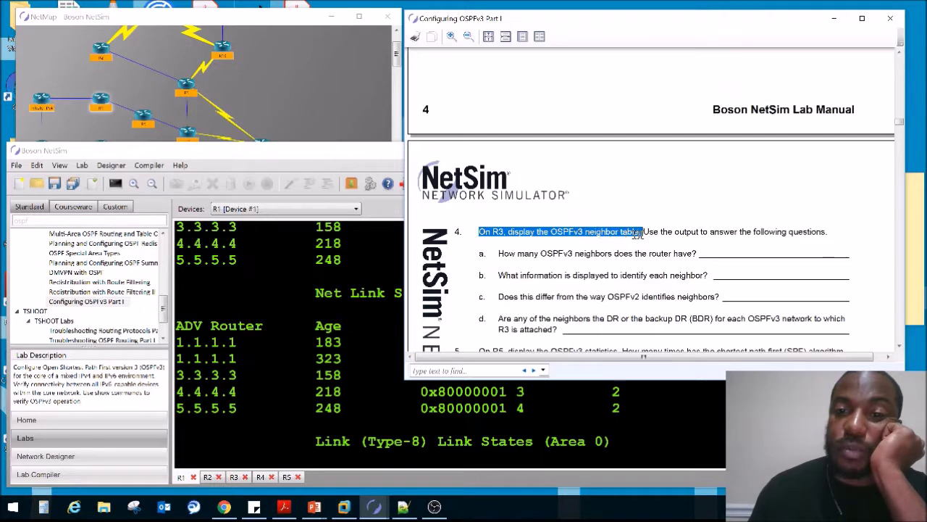
double_click(186, 87)
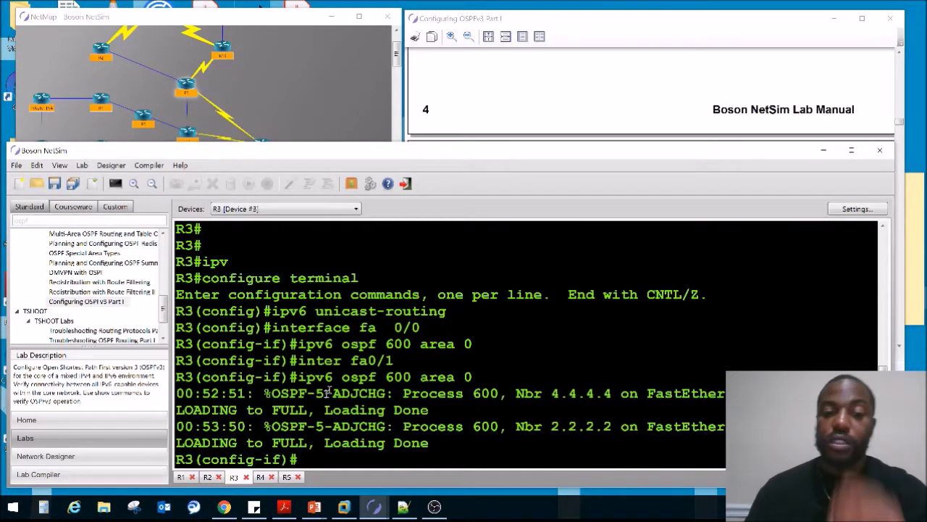
key("ctrl+z")
key("Return")
key("Return")
key("Return")
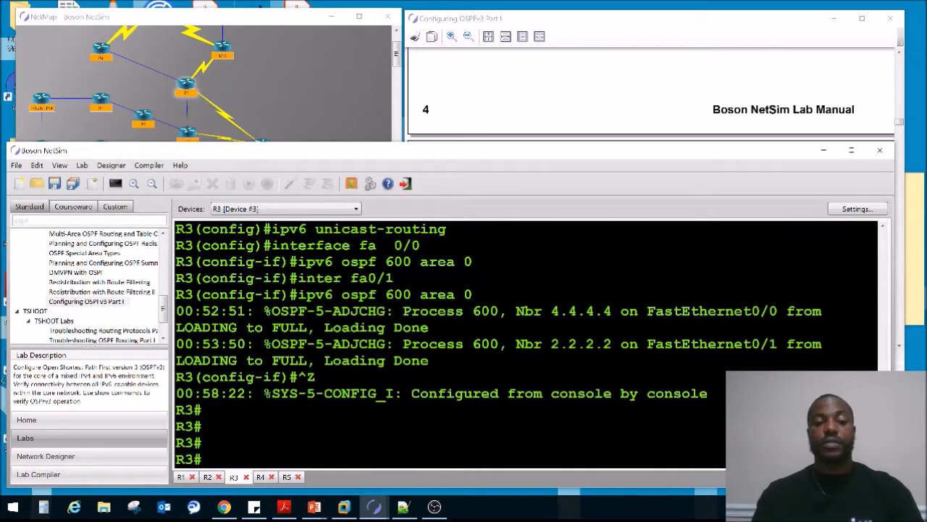
- Display R3's IPv6 OSPF neighbor table and check the listed neighbors against question 4a
type("sho ipv6 ospf neighbor")
key("Return")
left_click_drag(499, 253, 672, 255)
left_click(156, 406)
left_click_drag(144, 410, 230, 427)
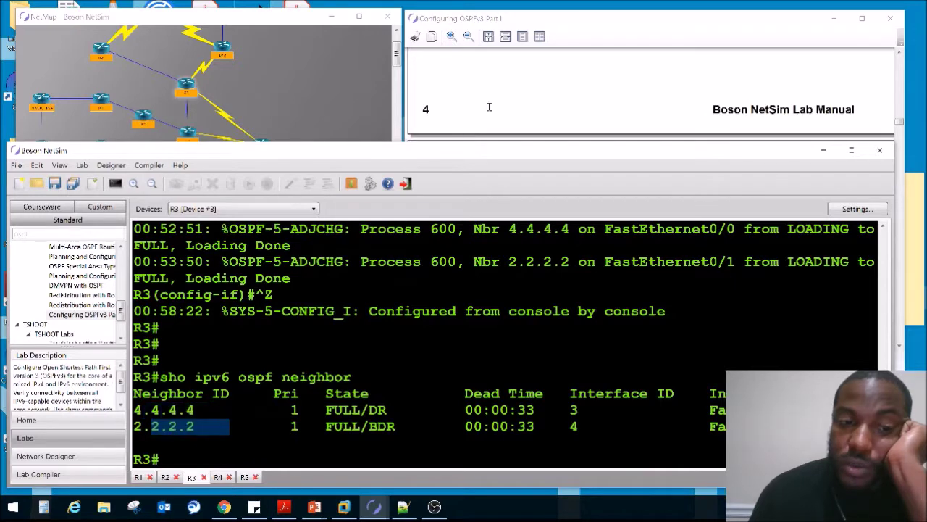
- Read question 4b and examine the Neighbor ID and Interface ID columns in R3's neighbor table for what identifies each neighbor
left_click(489, 108)
left_click_drag(480, 276, 705, 276)
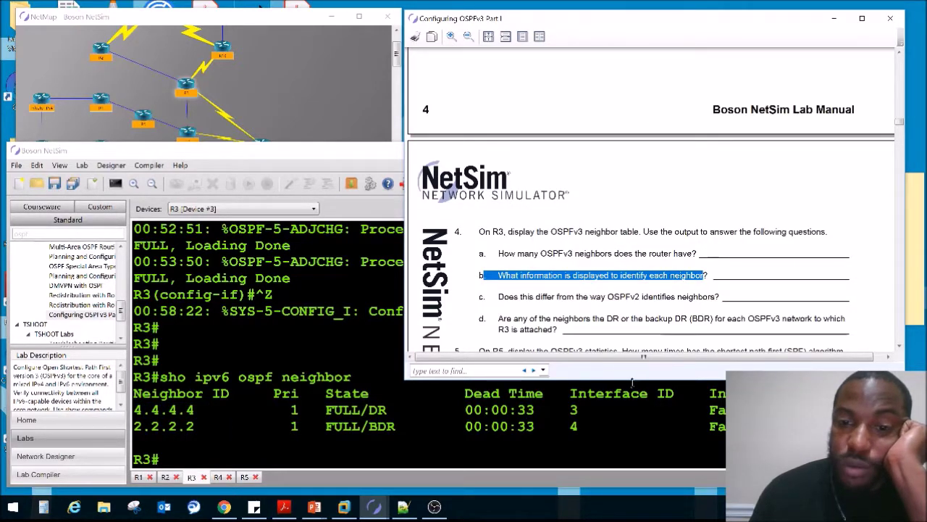
left_click(605, 420)
double_click(582, 411)
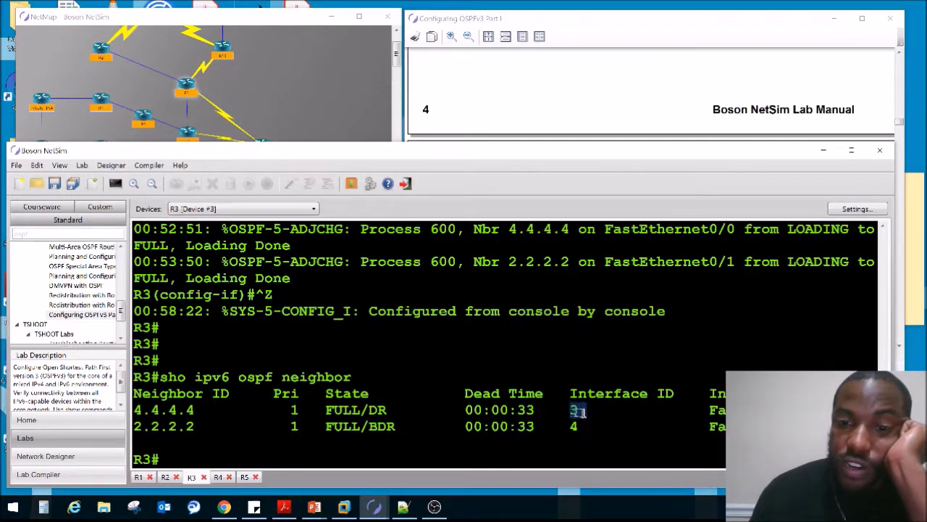
left_click_drag(576, 426, 566, 428)
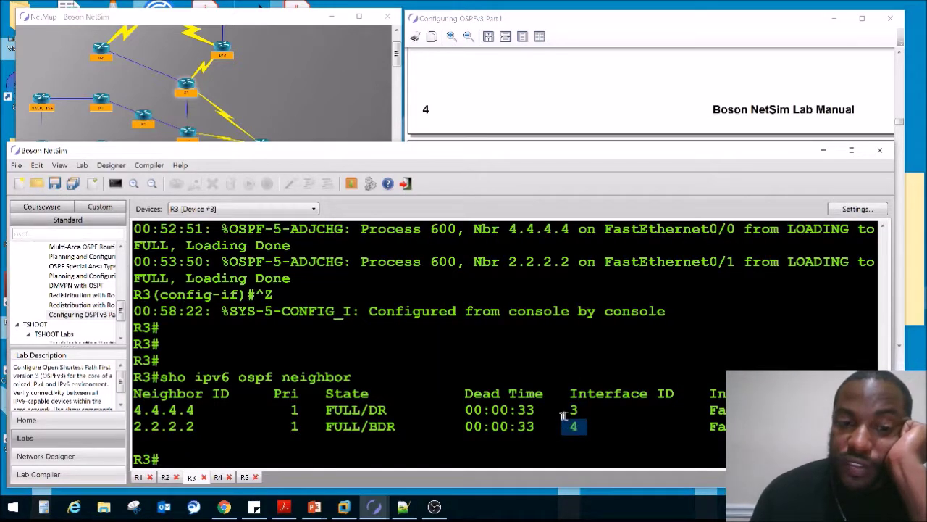
left_click(196, 411)
double_click(194, 410)
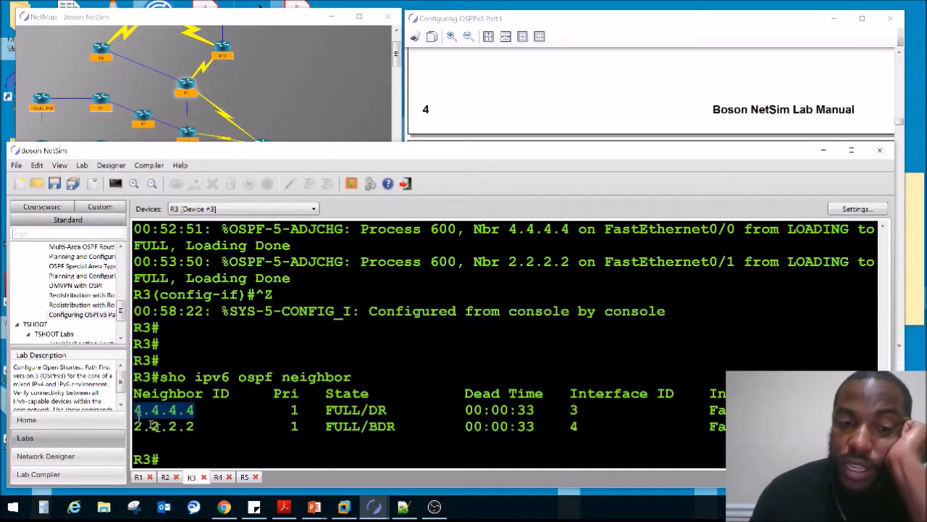
left_click_drag(197, 429, 135, 430)
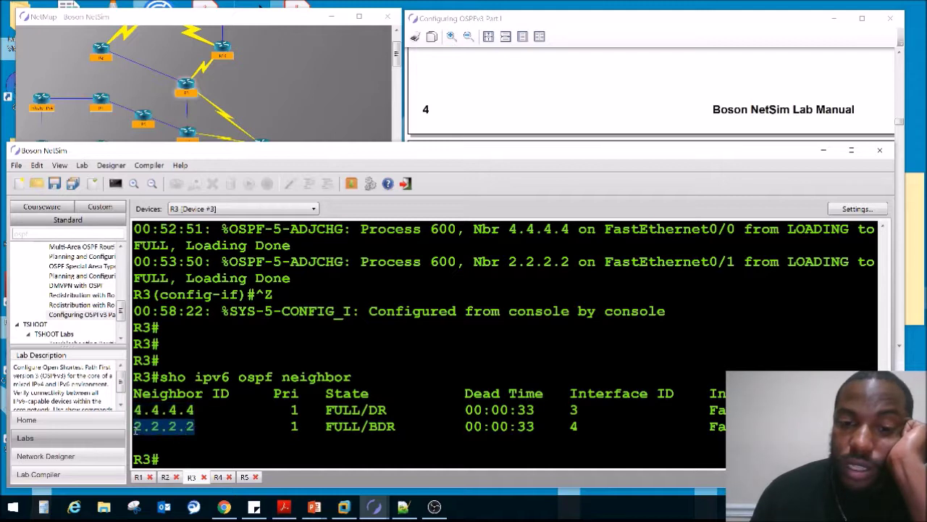
left_click_drag(221, 411, 138, 410)
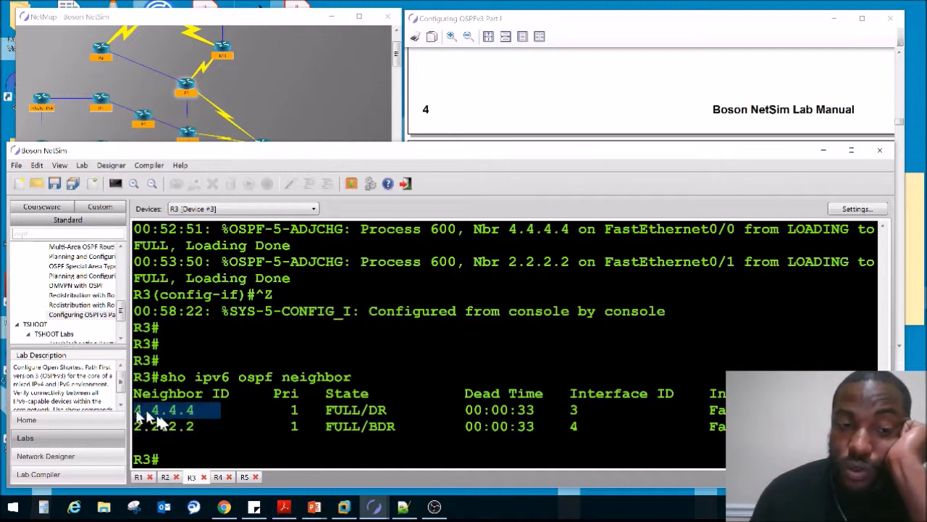
left_click_drag(200, 427, 136, 428)
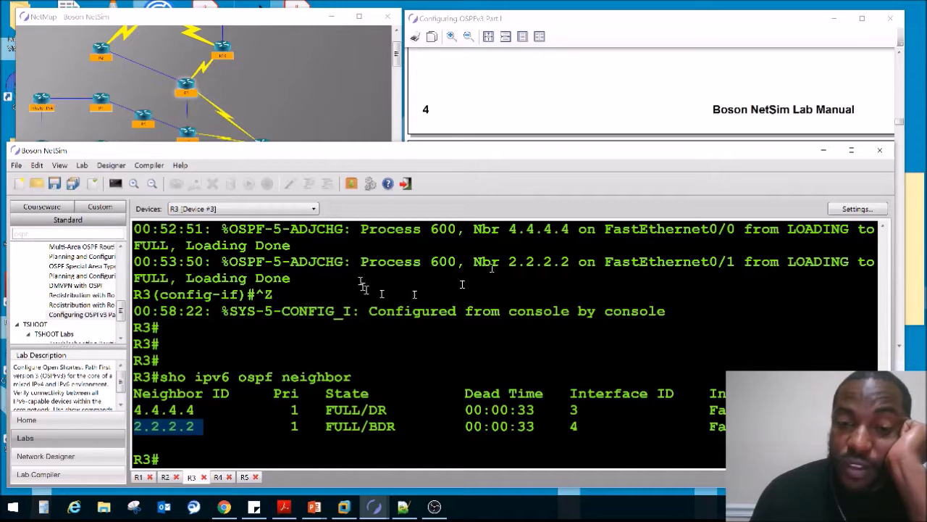
- Read question 4c on how OSPFv2 identifies neighbors and compare it with the Neighbor ID column on R3
left_click(579, 113)
left_click_drag(499, 297, 715, 300)
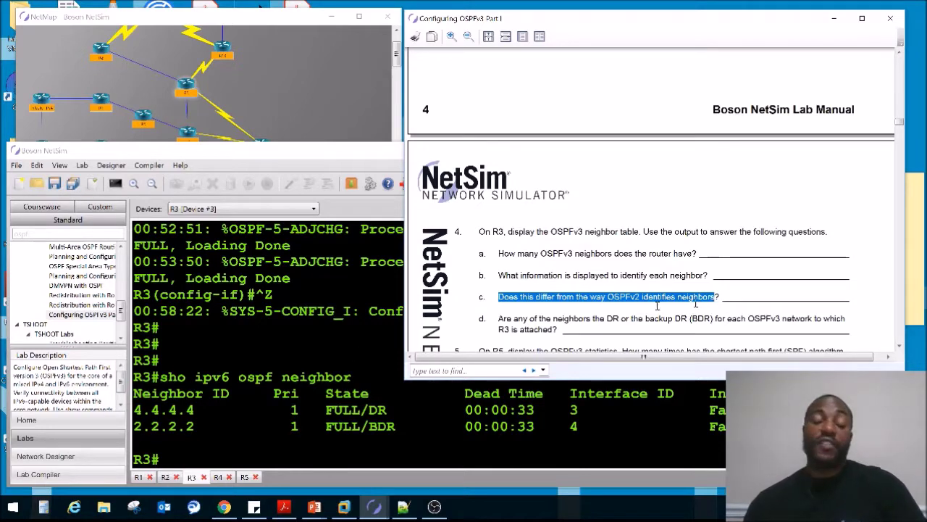
left_click(177, 405)
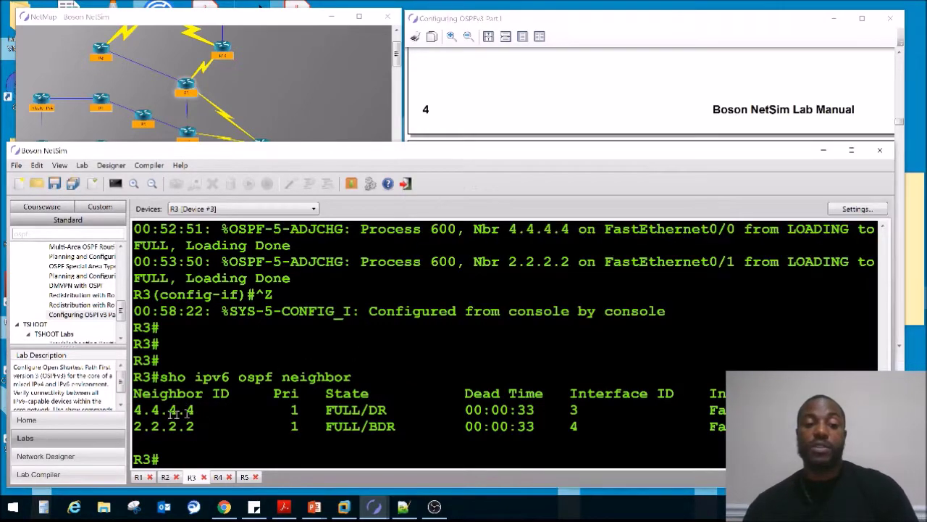
left_click_drag(196, 411, 138, 411)
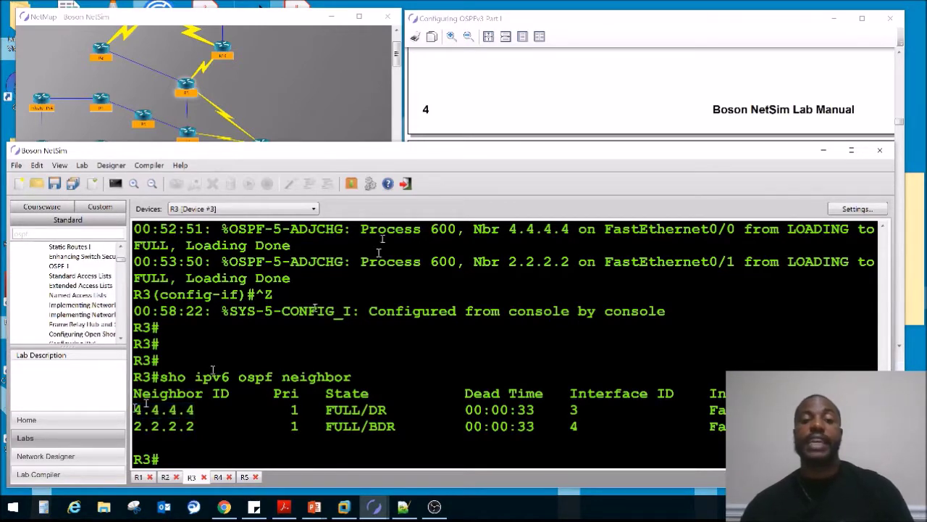
- Read question 4d on whether R3's neighbors are the DR or BDR for each attached OSPFv3 network
left_click(571, 97)
left_click_drag(553, 319, 621, 318)
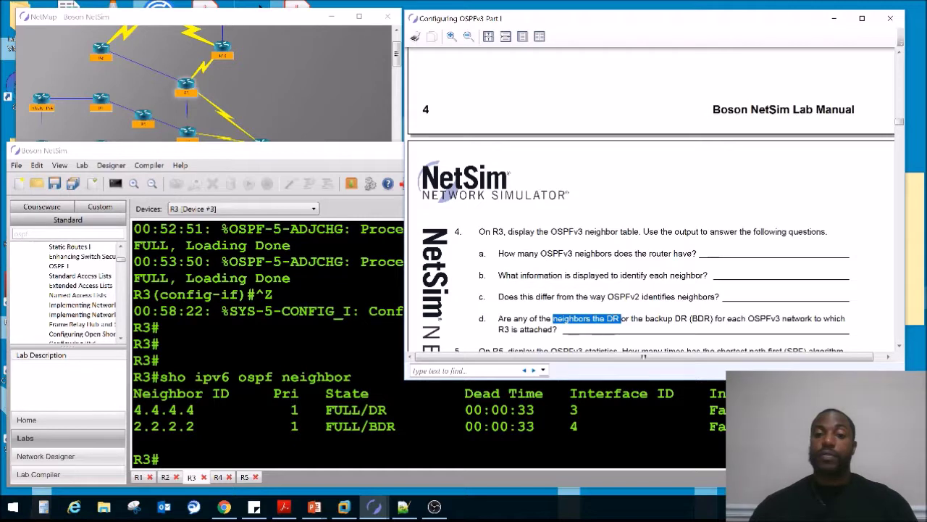
left_click_drag(623, 313, 782, 318)
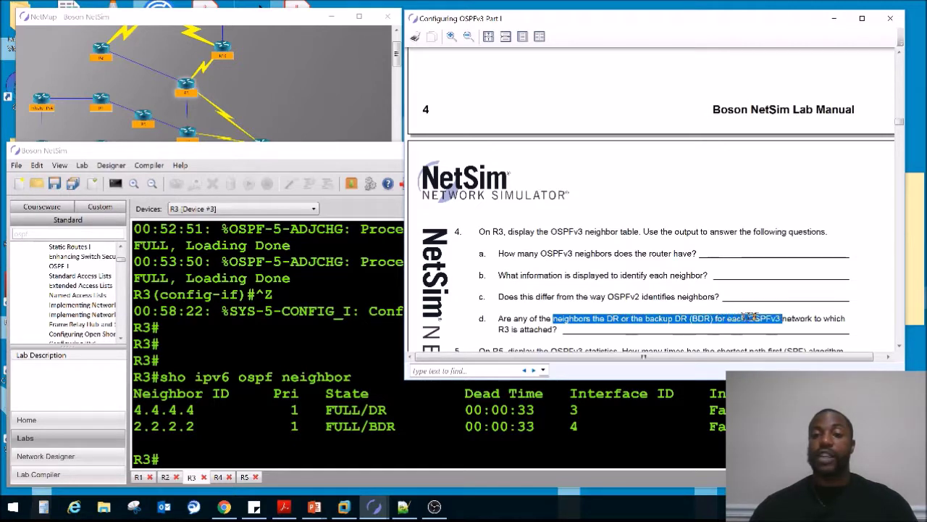
left_click_drag(782, 318, 813, 319)
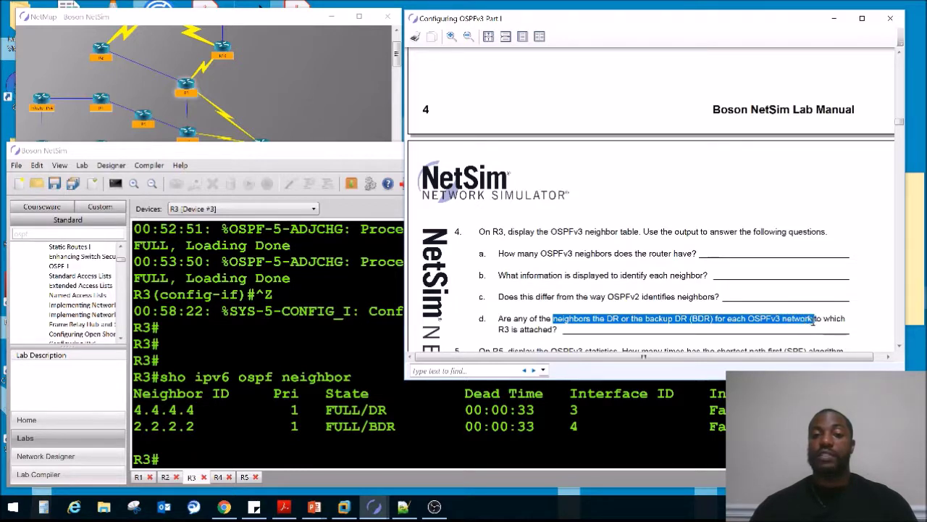
left_click_drag(530, 318, 824, 322)
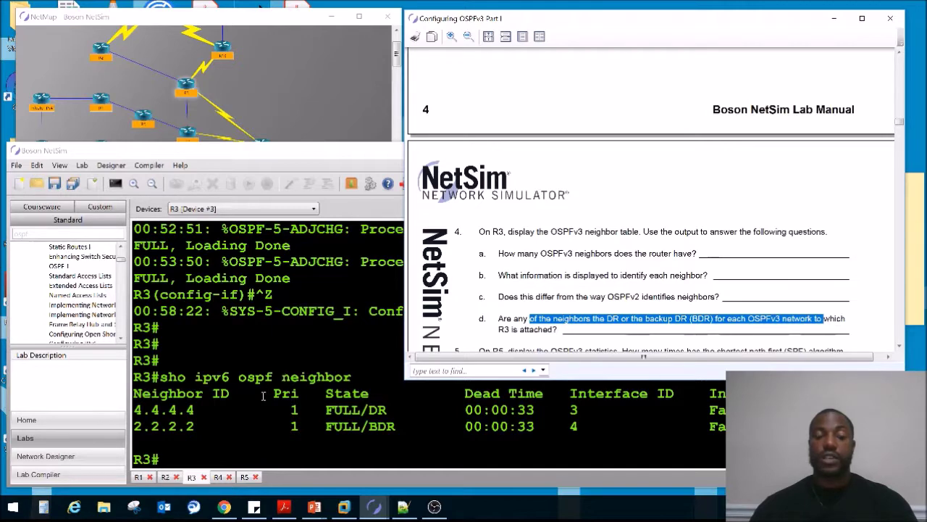
- List the available sho ipv6 ospf options on R3 and display its full OSPFv3 interface information with sho ipv6 ospf interface
left_click(263, 395)
key("Return")
key("Return")
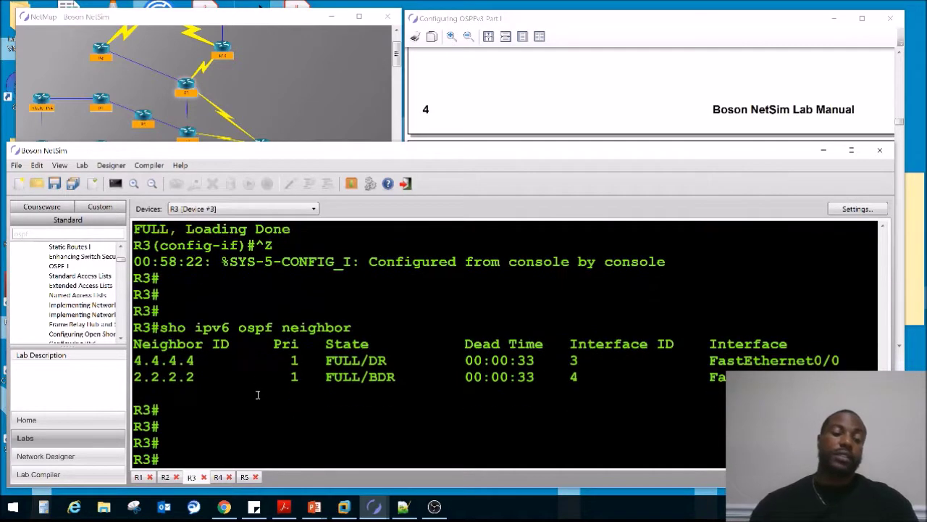
type("sho ipv6 ospf ?")
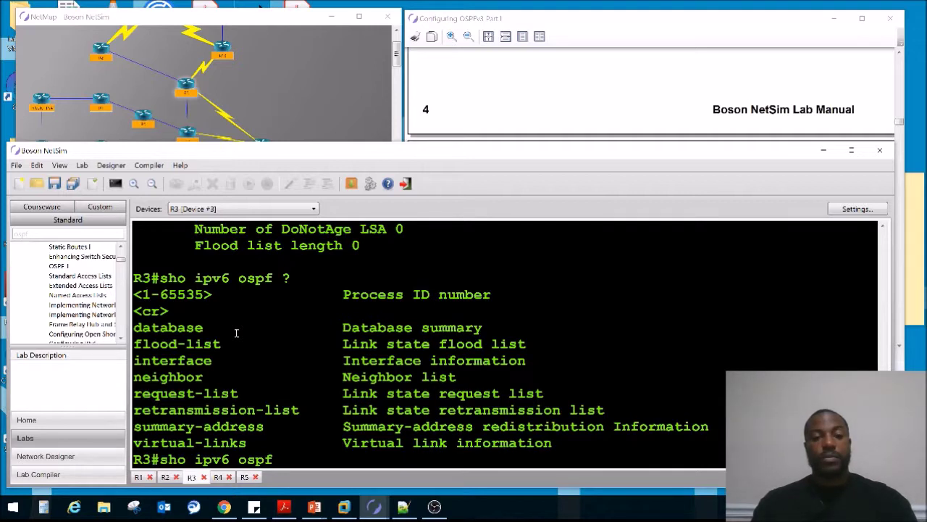
type("i")
key("Tab")
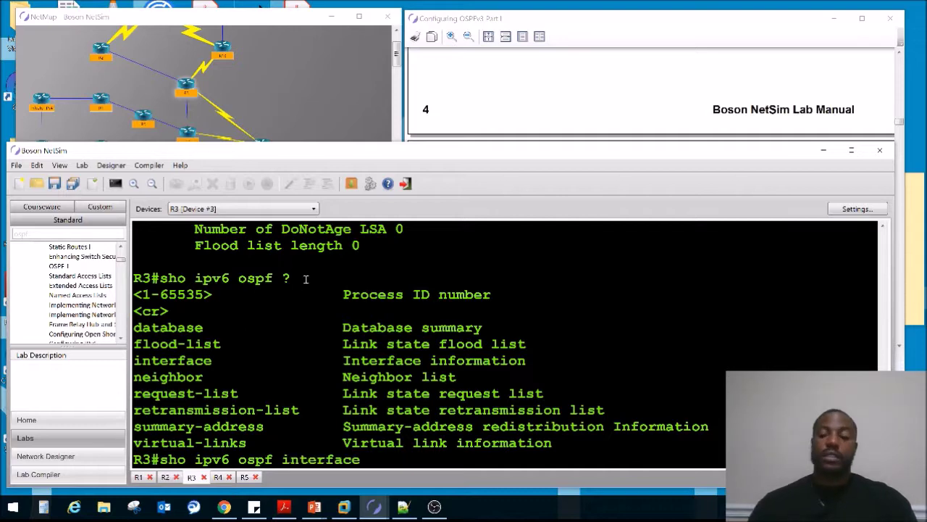
key("Return")
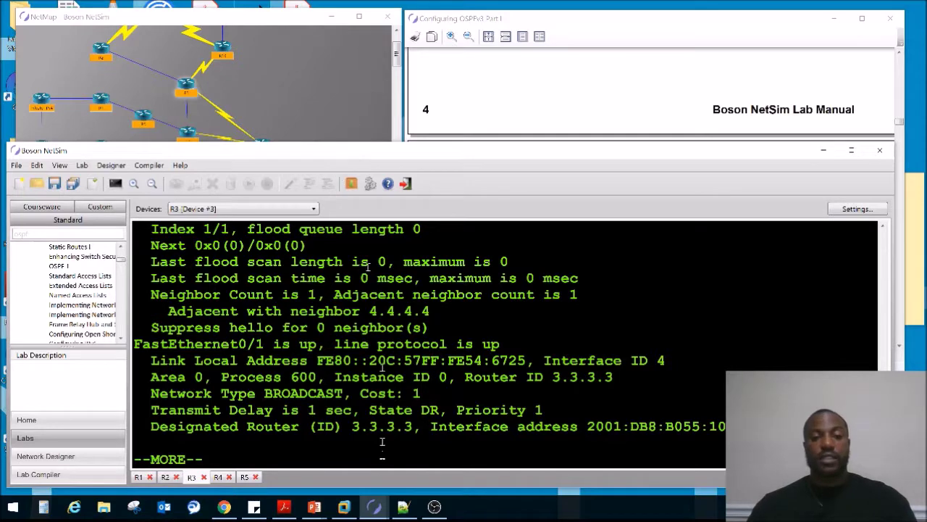
key("space")
- Examine the designated and backup designated router lines for FastEthernet0/0 and FastEthernet0/1 in R3's output to answer question 4d
scroll(376, 431, "up", 4)
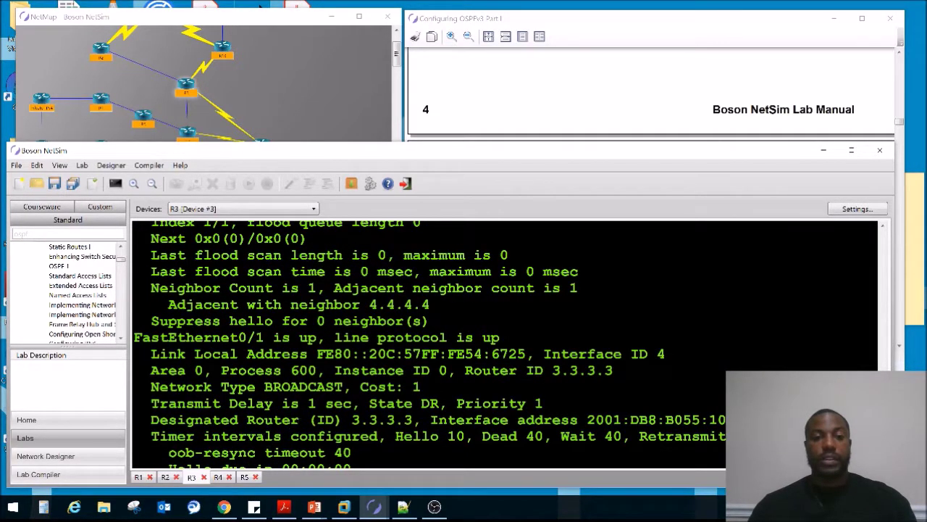
scroll(155, 371, "up", 5)
left_click_drag(155, 371, 482, 377)
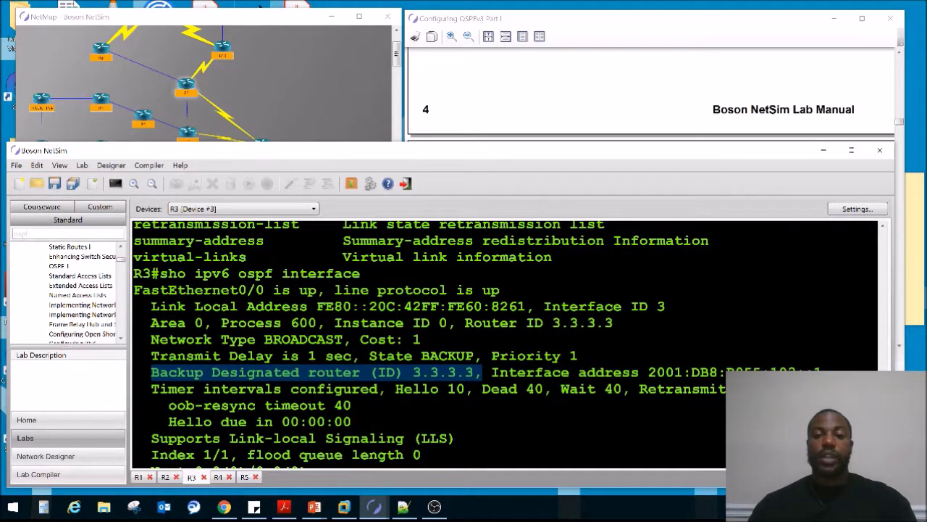
scroll(482, 373, "down", 5)
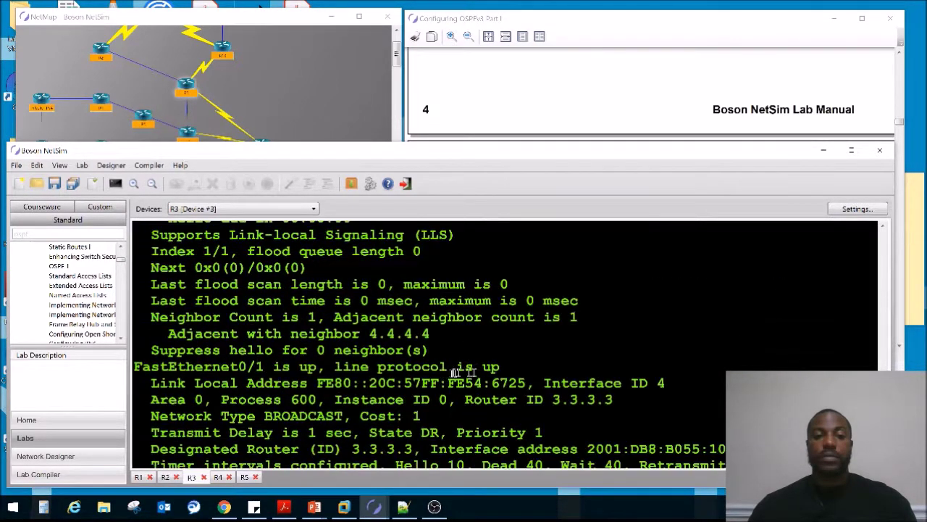
left_click_drag(160, 420, 418, 424)
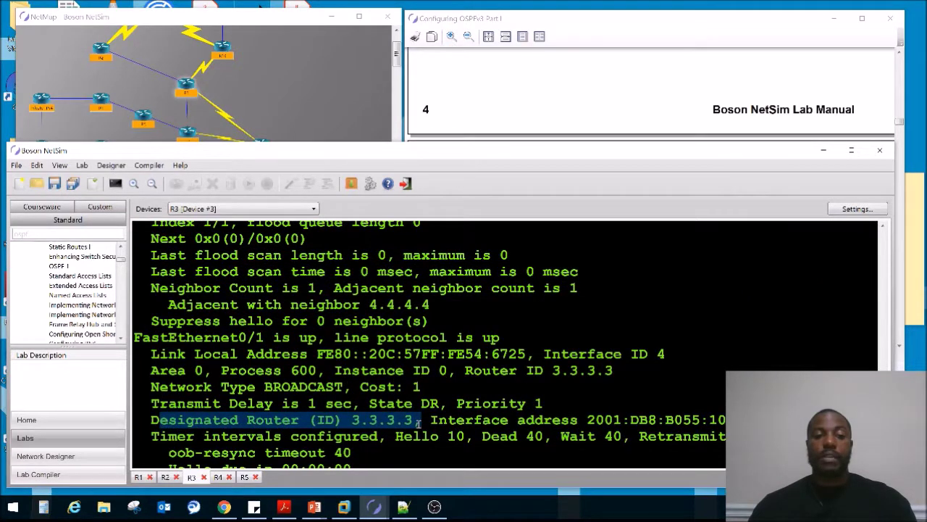
- Read question 5 in the lab manual on how many times the SPF algorithm has run on R5
left_click(681, 72)
scroll(611, 225, "down", 2)
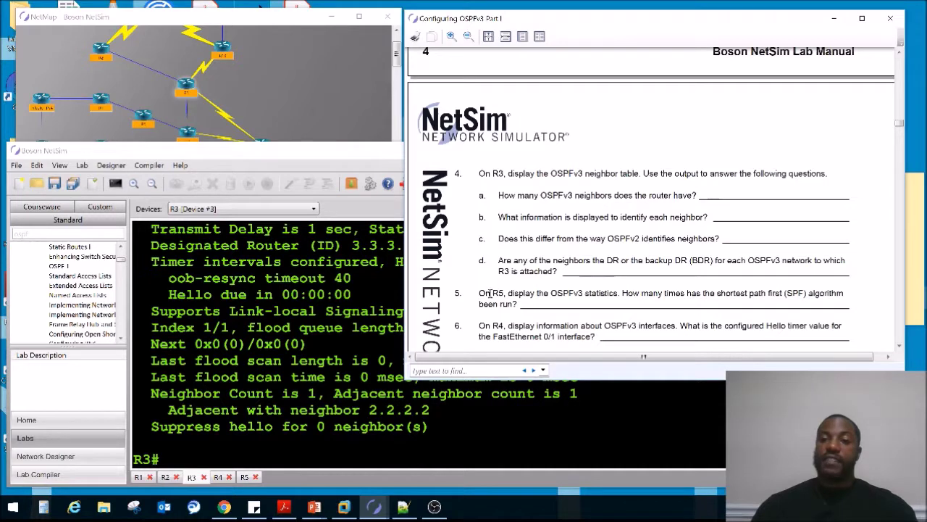
left_click_drag(479, 293, 846, 293)
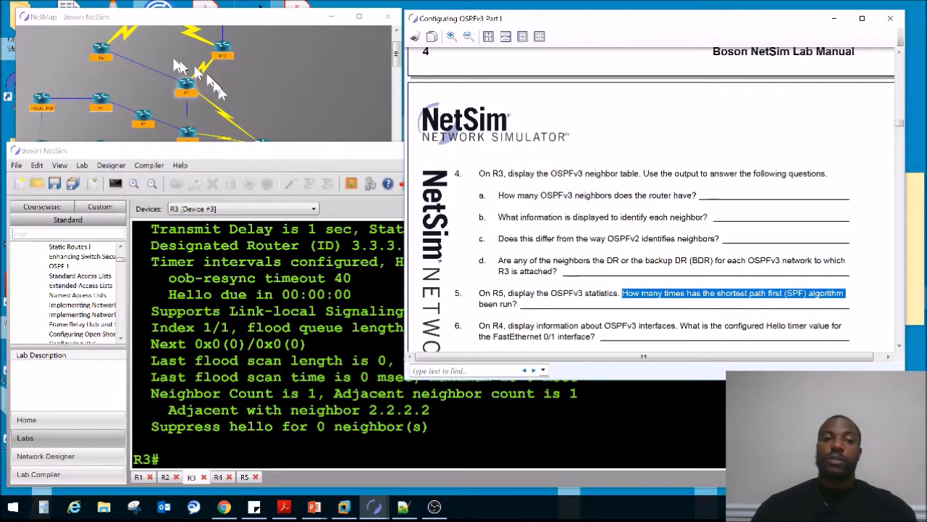
- Open R5's console, leave interface configuration mode and display the OSPFv3 statistics with sho ipv6 ospf
double_click(144, 116)
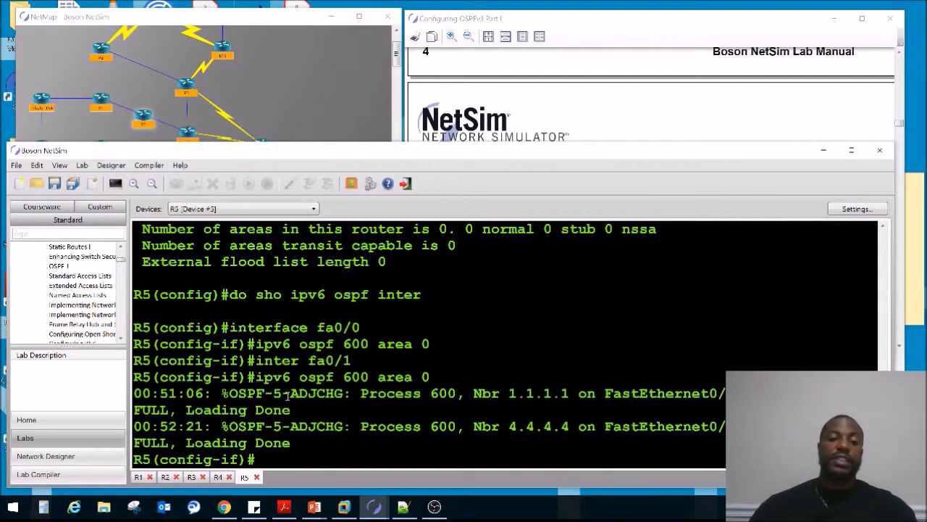
key("Return")
key("Return")
key("ctrl+z")
type("sho")
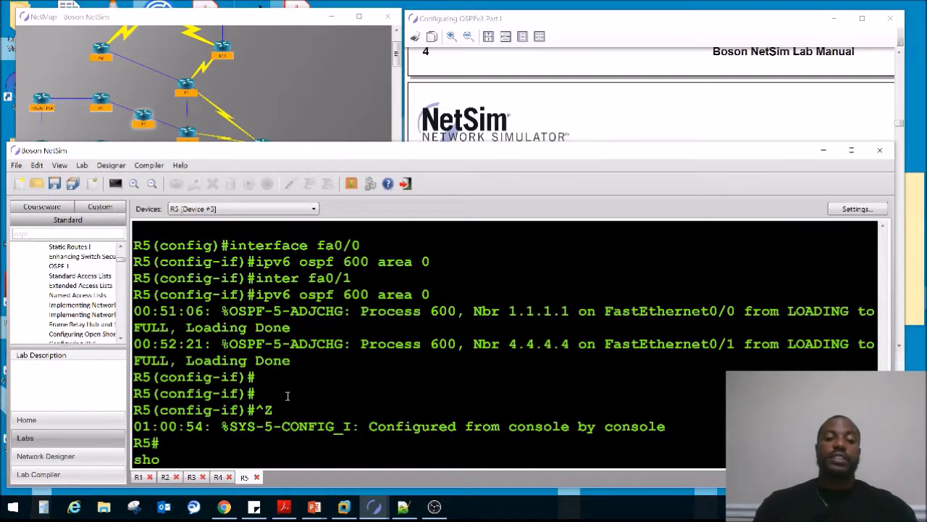
type(" ipv6 ospf")
key("Return")
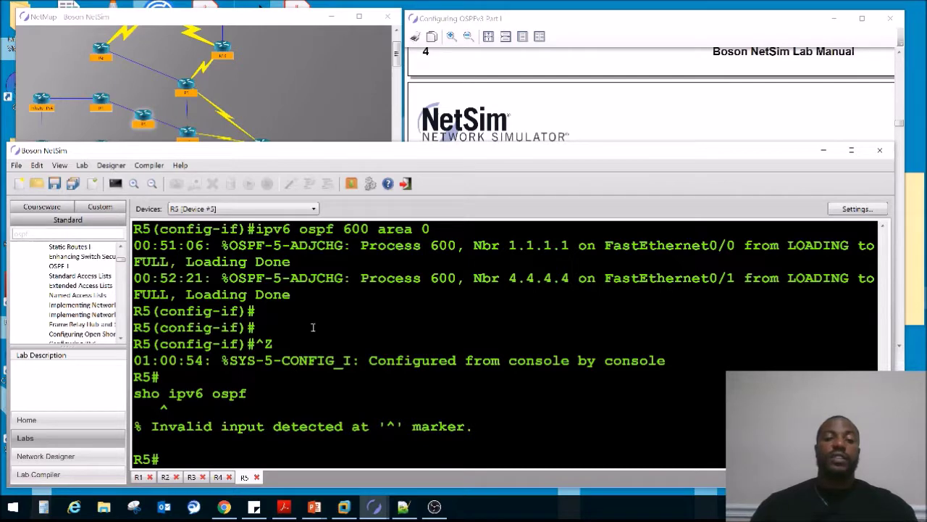
type("sho ipv6 ospf")
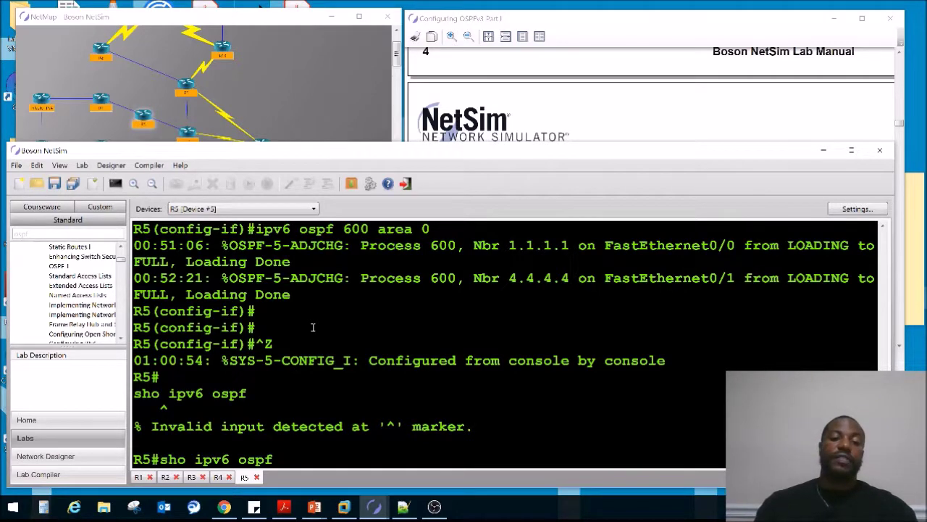
key("Return")
key("space")
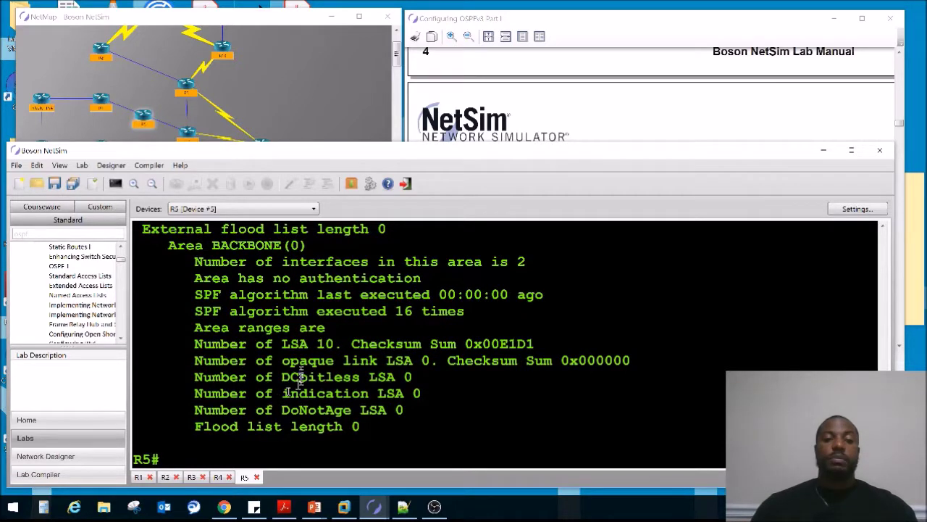
- Look through R5's OSPFv3 statistics for the SPF algorithm execution count under Area BACKBONE(0)
scroll(300, 379, "up", 1)
scroll(305, 373, "up", 3)
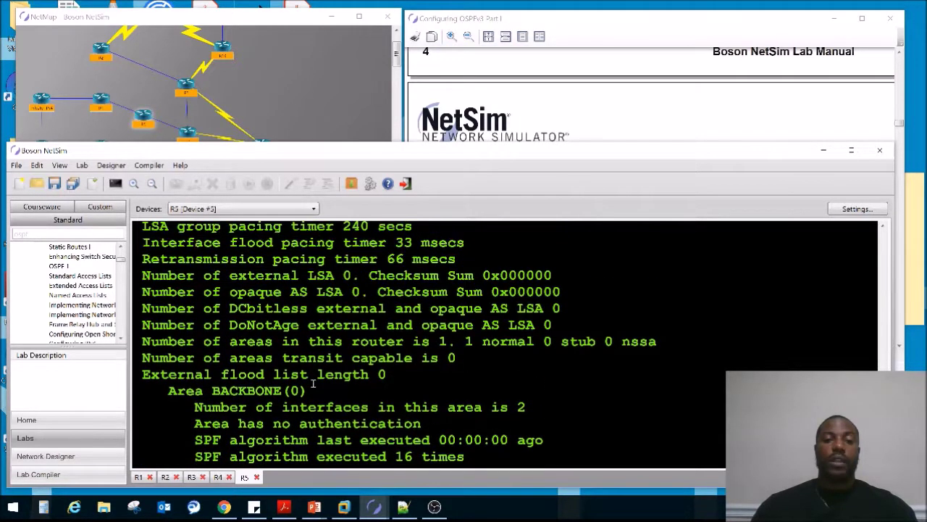
scroll(313, 383, "down", 2)
left_click_drag(465, 370, 171, 365)
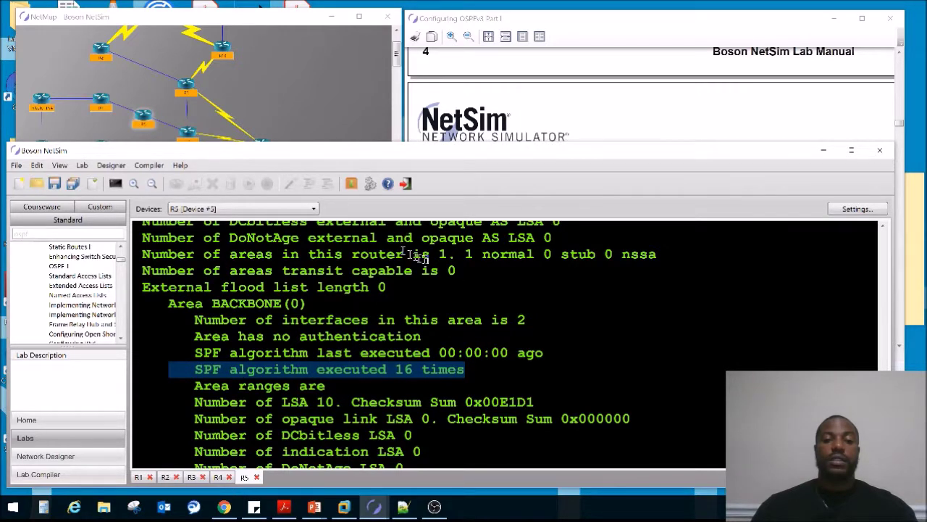
scroll(418, 257, "up", 3)
scroll(288, 392, "up", 6)
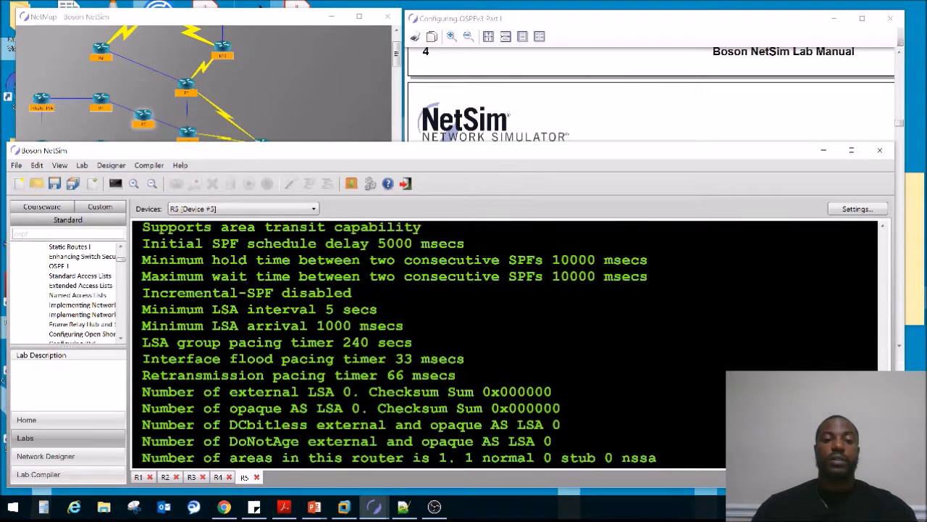
scroll(288, 384, "down", 10)
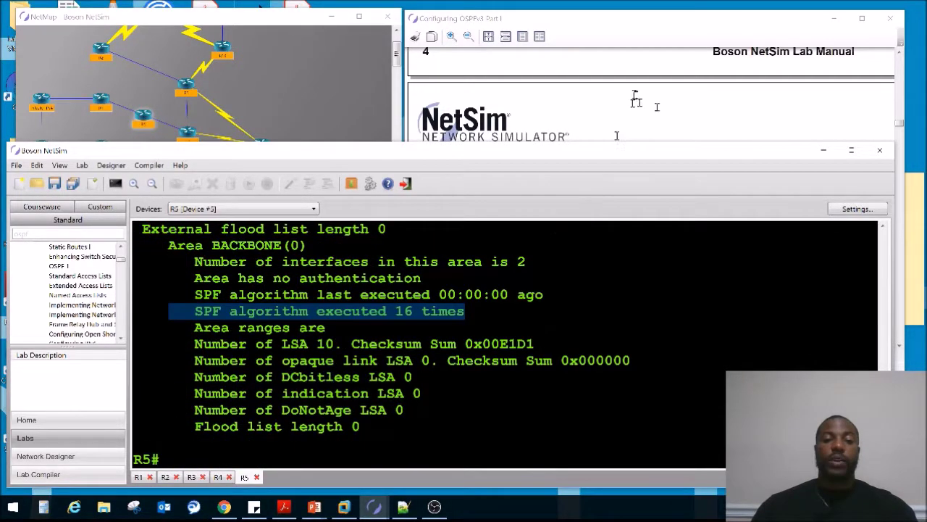
- Read question 6 on the FastEthernet 0/1 Hello timer and bring R4's console back to privileged EXEC mode
left_click(636, 38)
left_click_drag(479, 325, 850, 338)
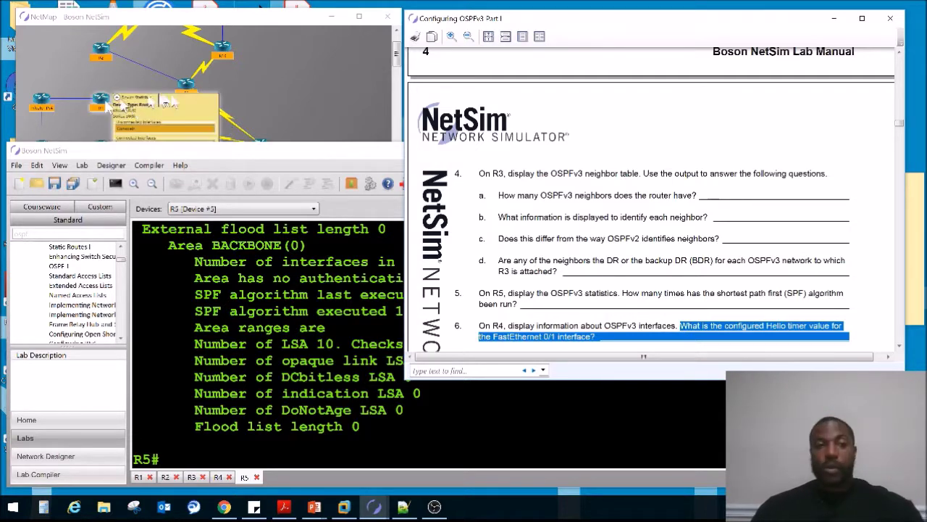
mouse_move(396, 54)
left_mouse_down()
mouse_move(397, 66)
mouse_move(396, 58)
left_mouse_up()
double_click(180, 114)
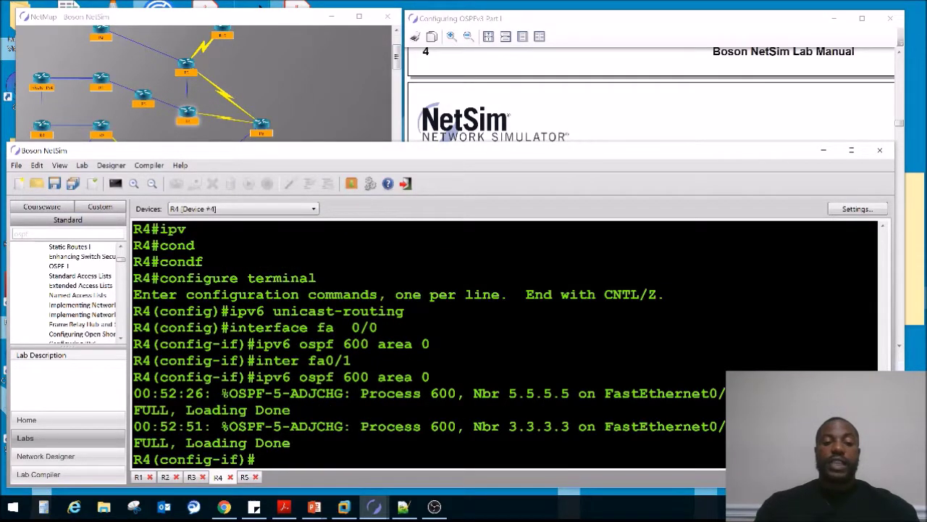
key("ctrl+z")
key("Return")
key("Return")
key("Return")
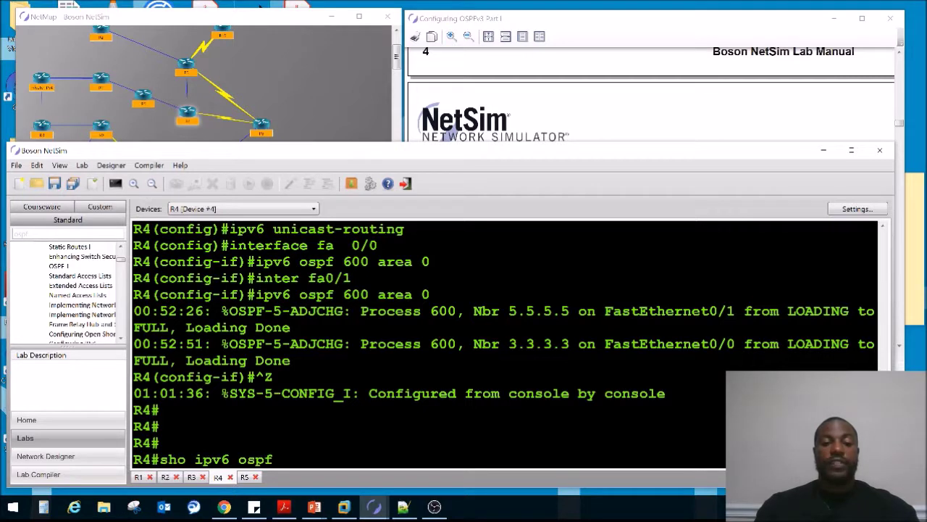
- Display R4's OSPFv3 information for FastEthernet 0/1 with sho ipv6 ospf interface fa0/1
type("sho ipv6 ospf interface fa")
key("Tab")
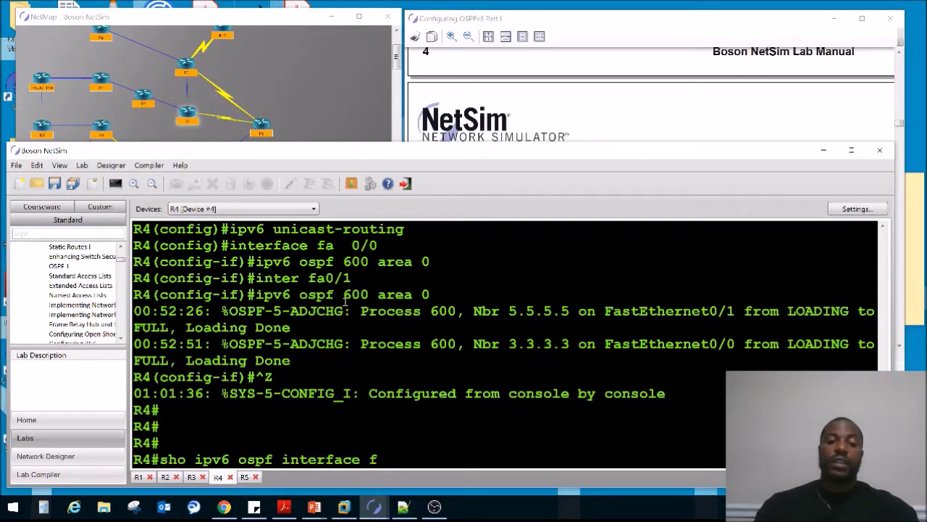
key("Tab")
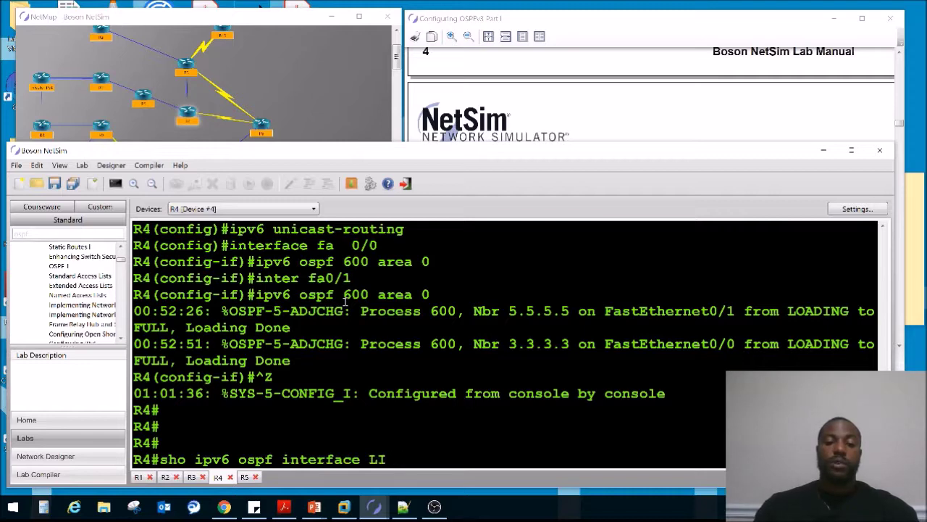
left_click(510, 84)
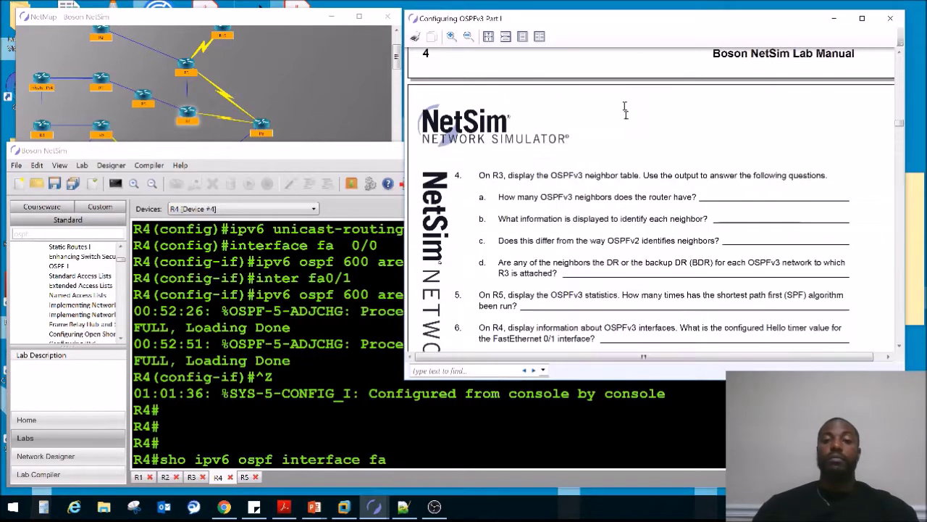
left_click(309, 370)
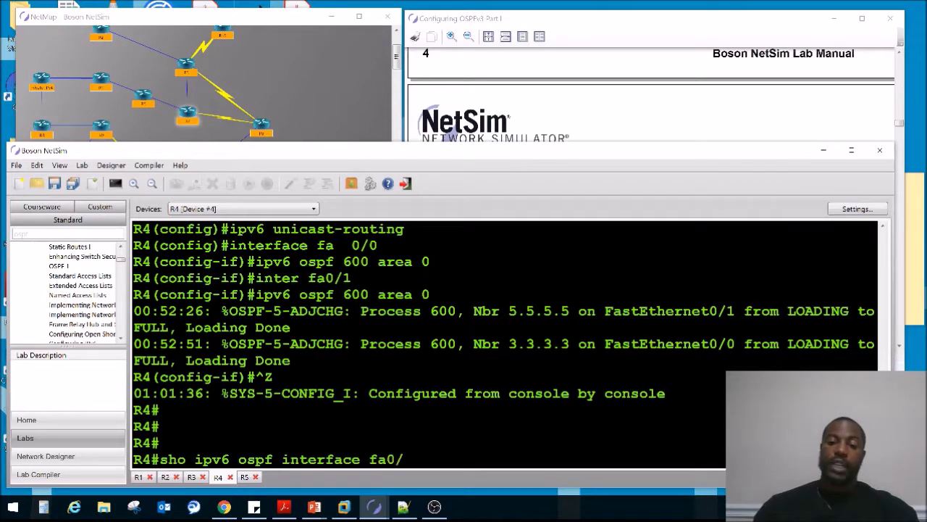
type("1")
key("Return")
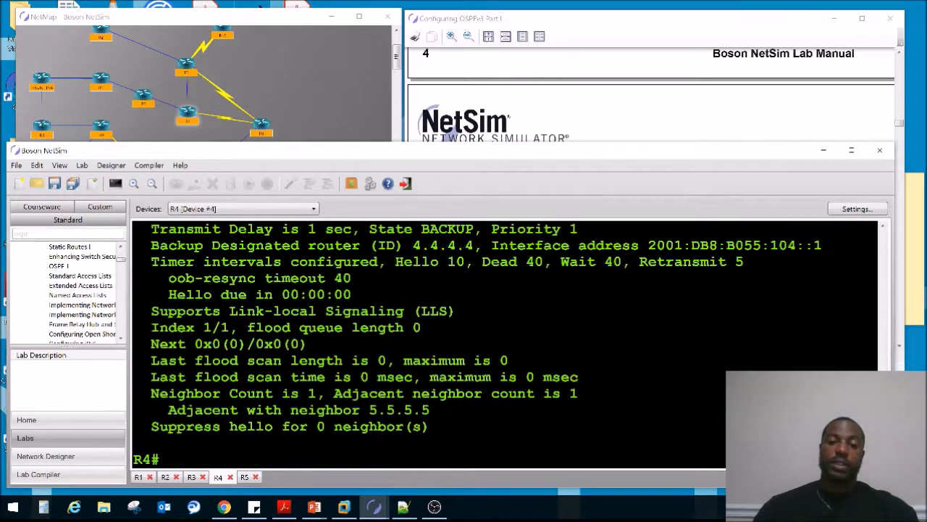
- Recheck question 6 and examine the Hello and Dead timer values in R4's FastEthernet 0/1 output
left_click(710, 91)
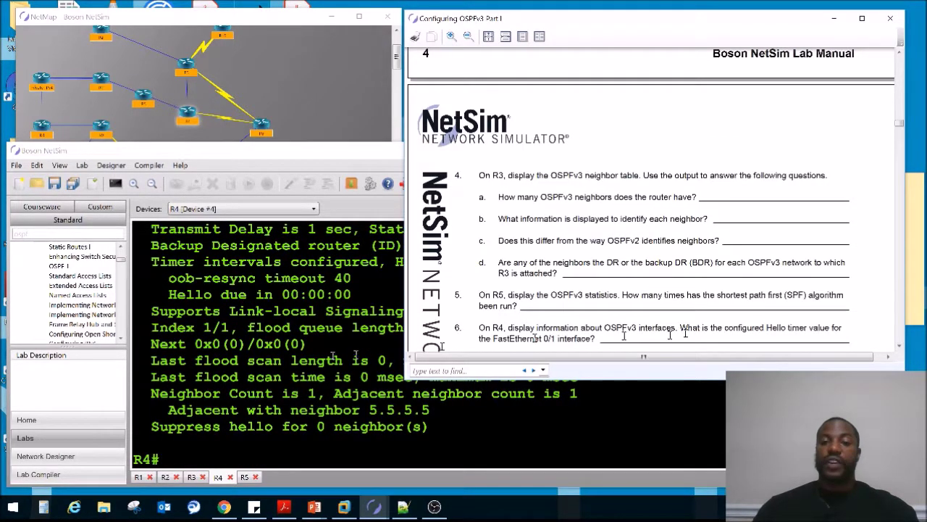
left_click(243, 370)
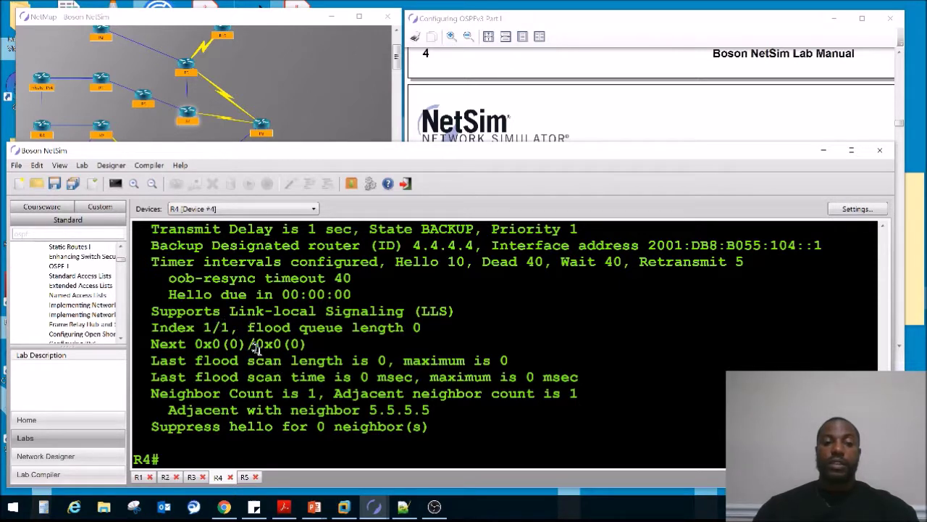
scroll(349, 389, "up", 1)
scroll(349, 382, "up", 1)
left_click_drag(473, 320, 398, 320)
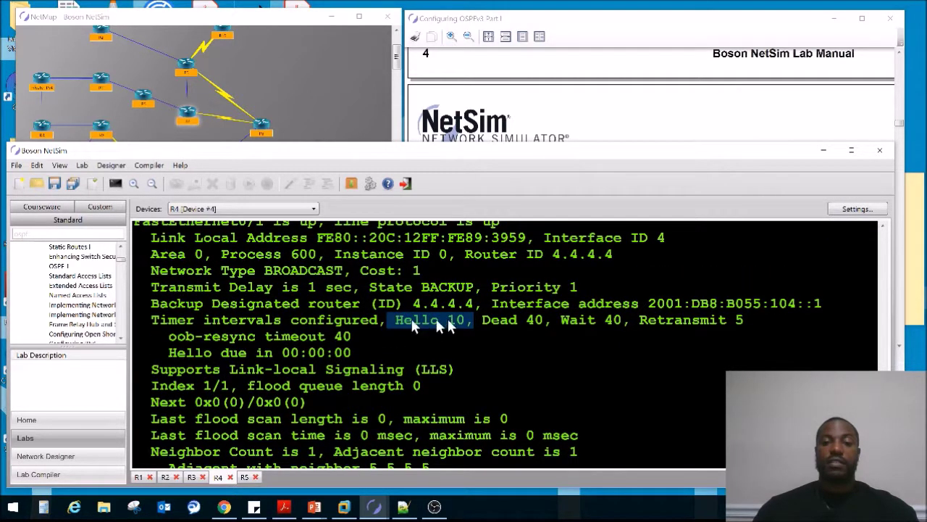
left_click_drag(479, 320, 552, 320)
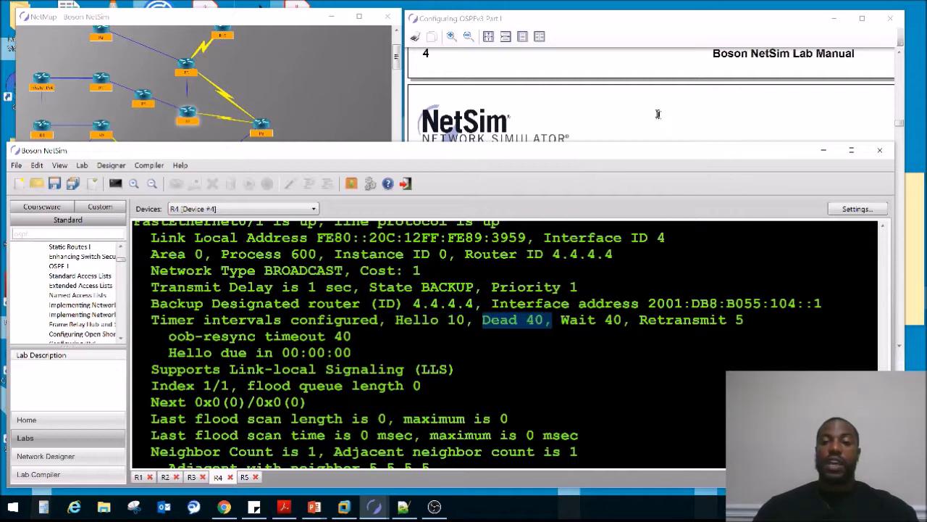
- Check the lab manual for any further tasks or questions following question 6
left_click(661, 65)
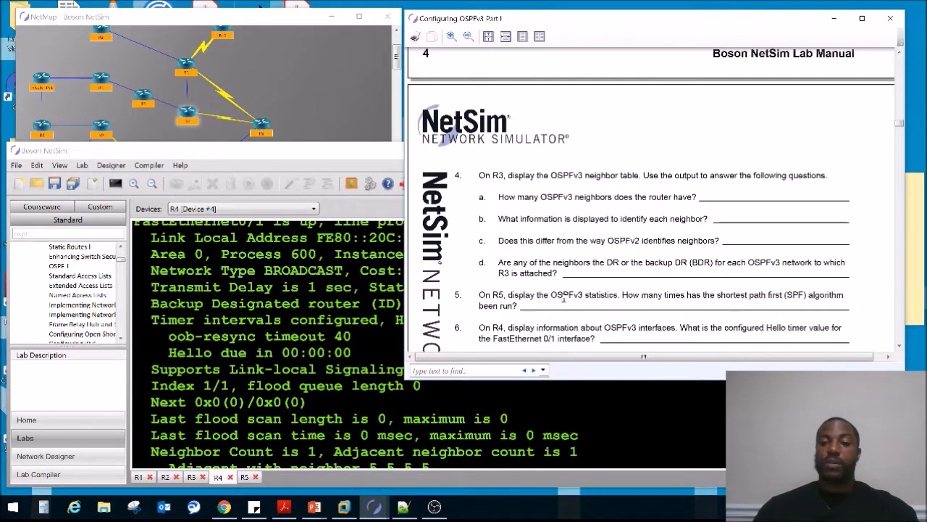
scroll(562, 299, "down", 1)
scroll(563, 299, "down", 8)
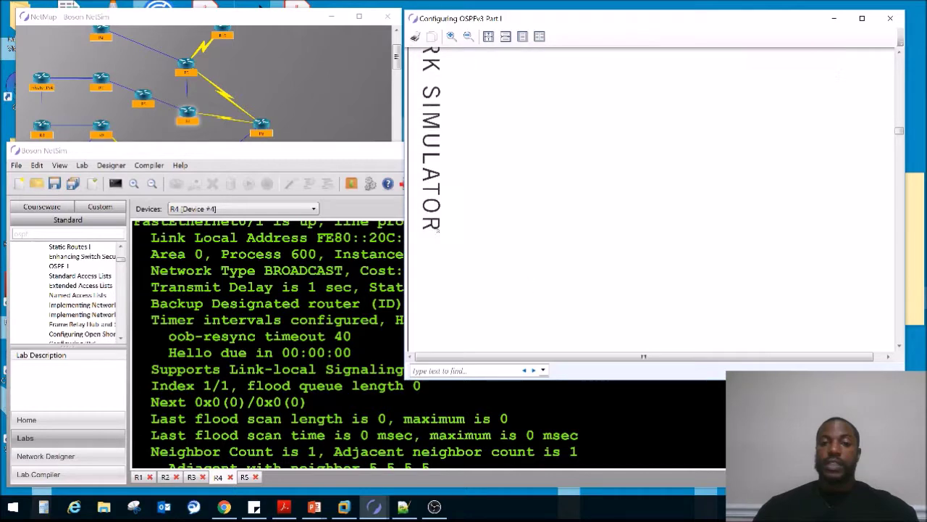
scroll(530, 283, "down", 2)
scroll(507, 279, "up", 8)
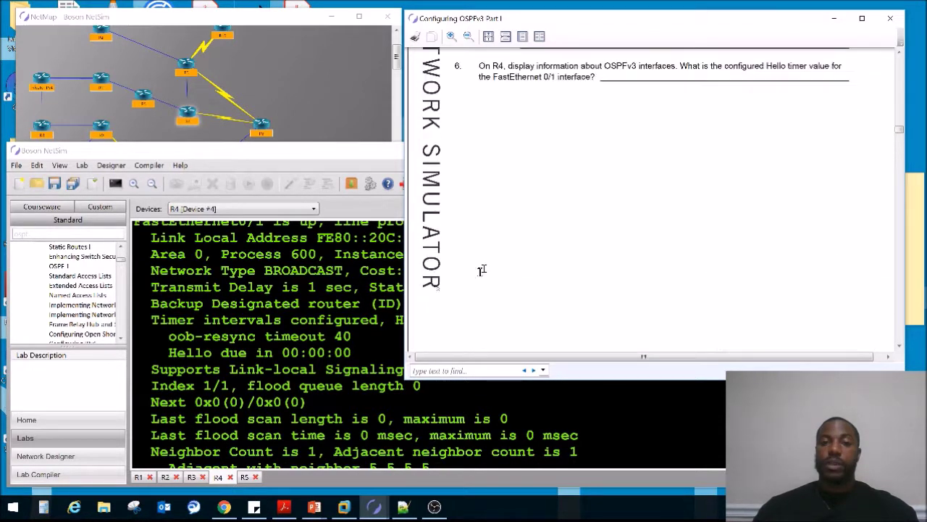
scroll(483, 248, "up", 2)
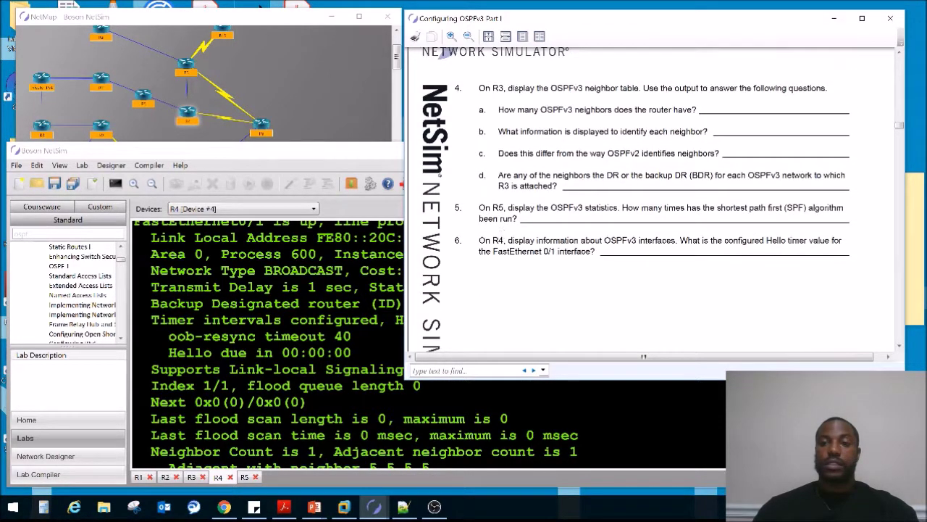